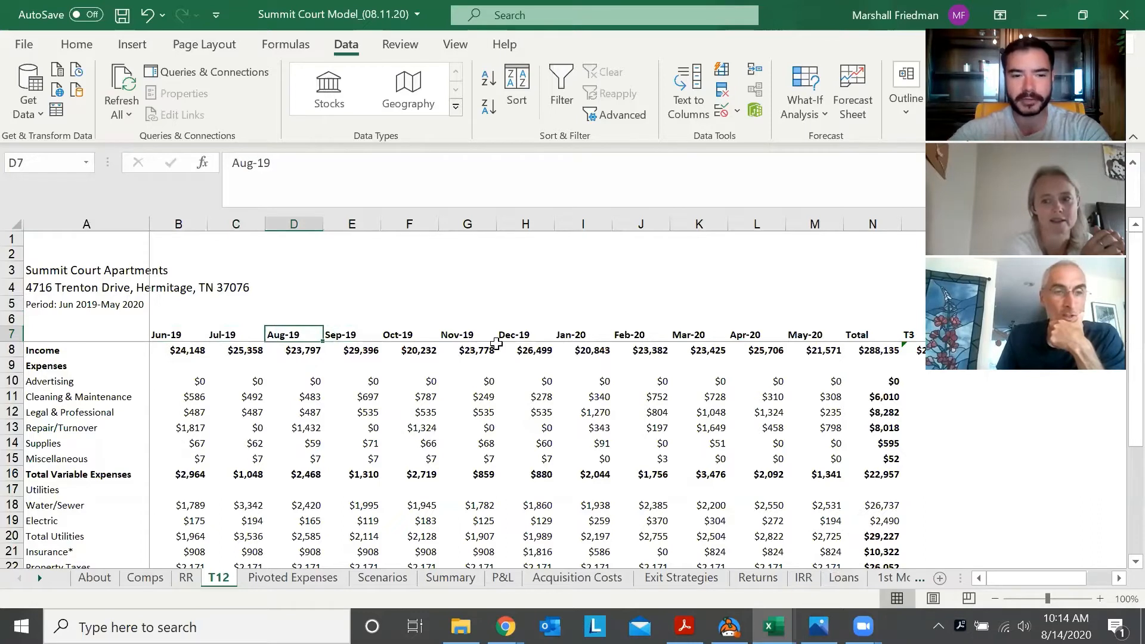
Examine the monthly variable expense figures on the T12 sheet, from Advertising down to Miscellaneous
{"action": "key", "text": "Down"}
{"action": "key", "text": "Down"}
{"action": "key", "text": "Down"}
{"action": "key", "text": "Down"}
{"action": "key", "text": "Right"}
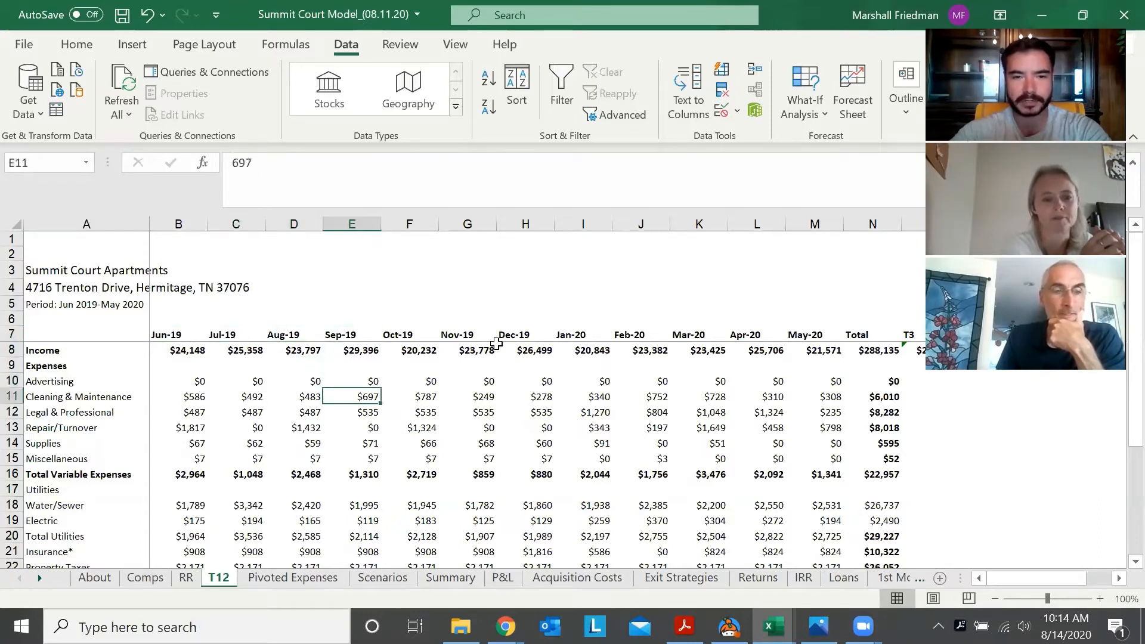
{"action": "key", "text": "Up"}
{"action": "key", "text": "Right"}
{"action": "key", "text": "Right"}
{"action": "key", "text": "Right"}
{"action": "key", "text": "Right"}
{"action": "key", "text": "Right"}
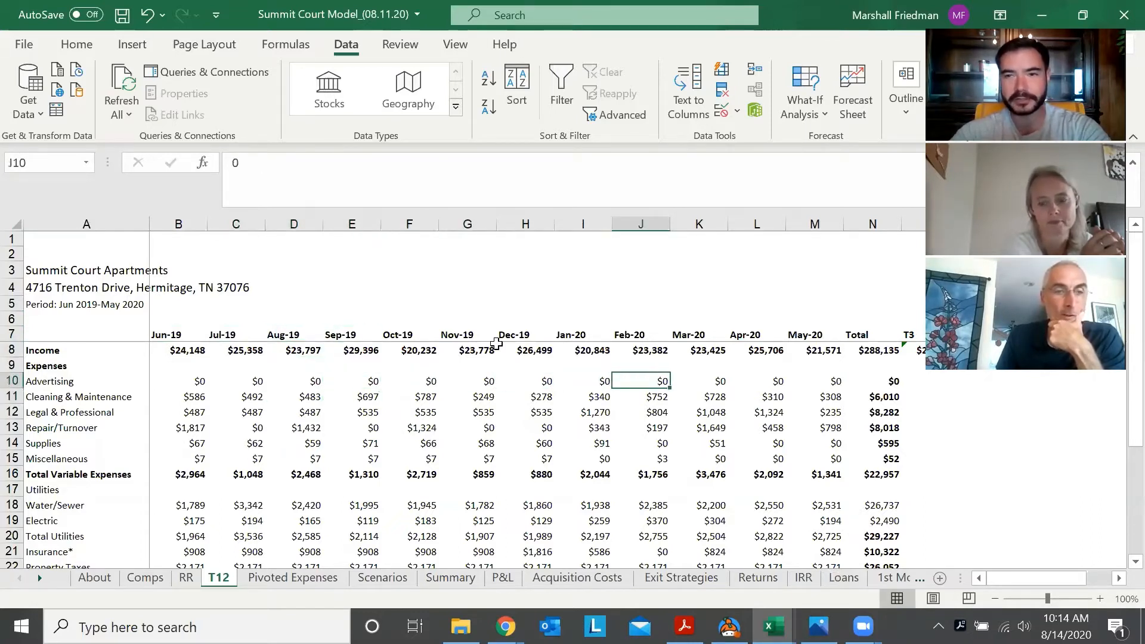
{"action": "key", "text": "Left"}
{"action": "key", "text": "Left"}
{"action": "key", "text": "Left"}
{"action": "key", "text": "Left"}
{"action": "key", "text": "Down"}
{"action": "key", "text": "Down"}
{"action": "key", "text": "Down"}
{"action": "key", "text": "Down"}
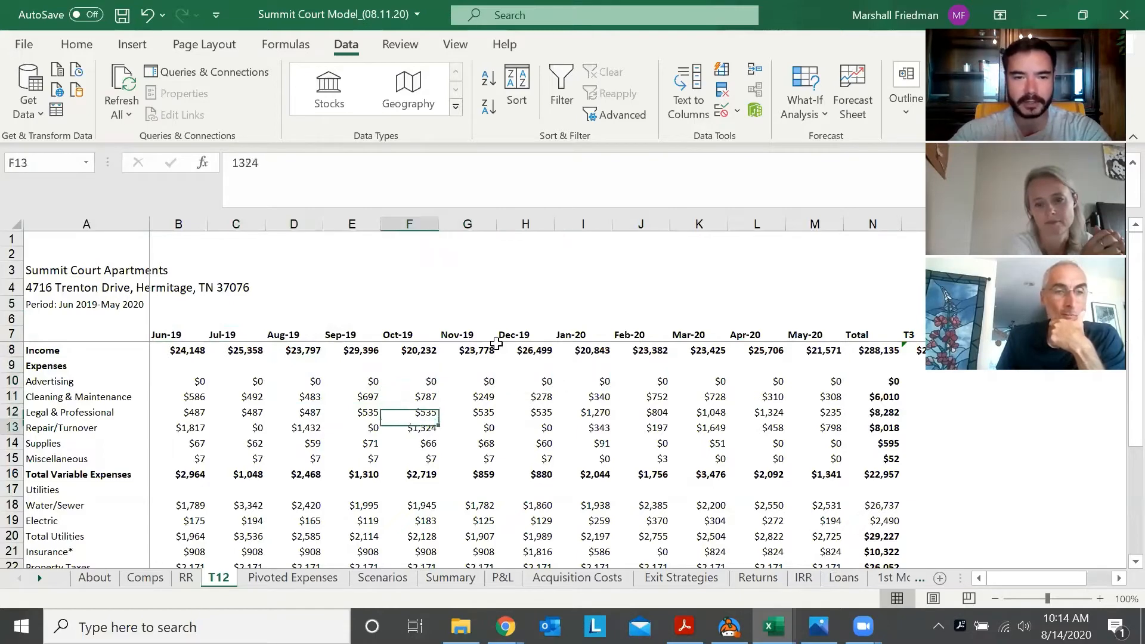
{"action": "key", "text": "Down"}
{"action": "key", "text": "Down"}
{"action": "key", "text": "Up"}
{"action": "key", "text": "Up"}
{"action": "key", "text": "Up"}
{"action": "key", "text": "Up"}
{"action": "key", "text": "Left"}
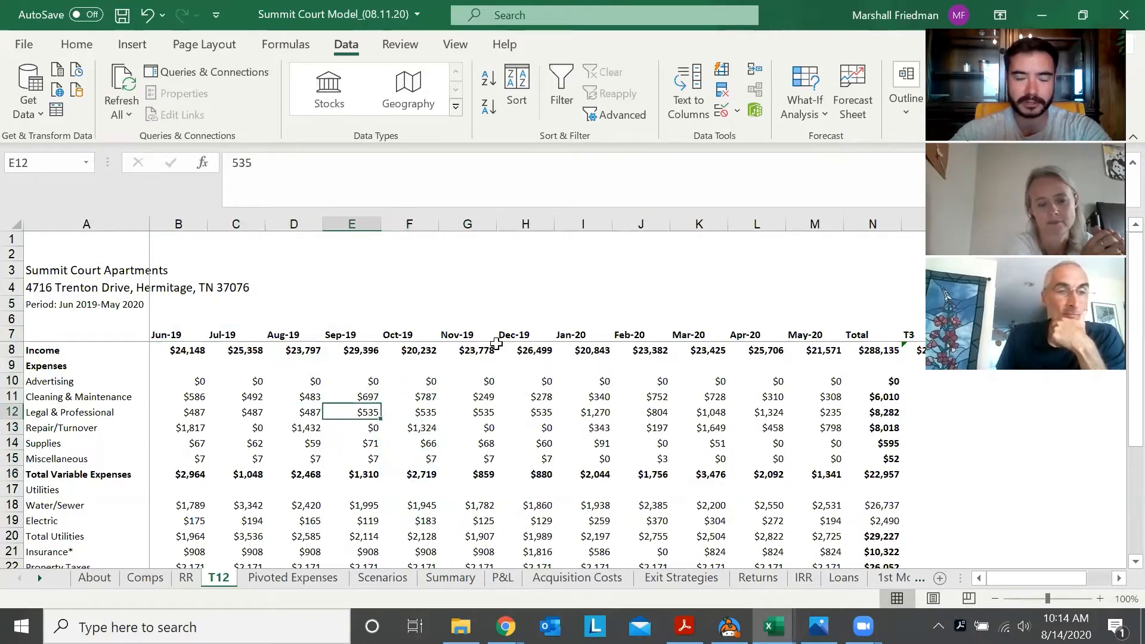
Review the month headings in row 7 of the T12 sheet, starting from Jun-19
{"action": "key", "text": "ctrl+Page_Up"}
{"action": "key", "text": "ctrl+Page_Down"}
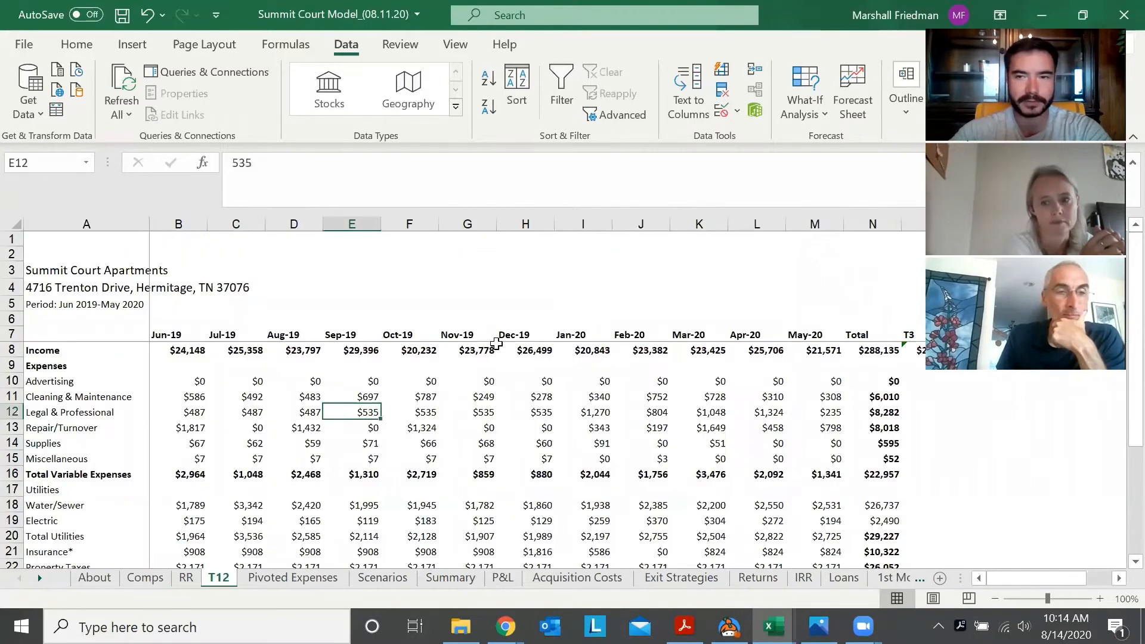
{"action": "key", "text": "Up"}
{"action": "key", "text": "Up"}
{"action": "key", "text": "Up"}
{"action": "key", "text": "Up"}
{"action": "key", "text": "Up"}
{"action": "key", "text": "Left"}
{"action": "key", "text": "Left"}
{"action": "key", "text": "Left"}
{"action": "key", "text": "Left"}
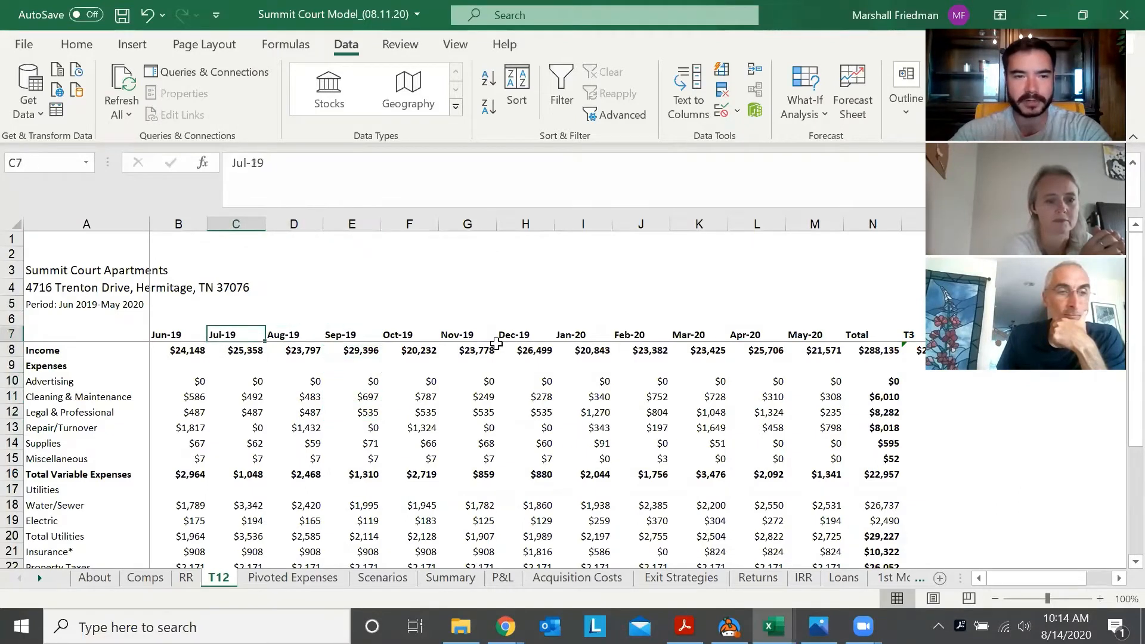
{"action": "key", "text": "Right"}
{"action": "key", "text": "ctrl+shift+Right"}
{"action": "key", "text": "Left"}
{"action": "key", "text": "Right"}
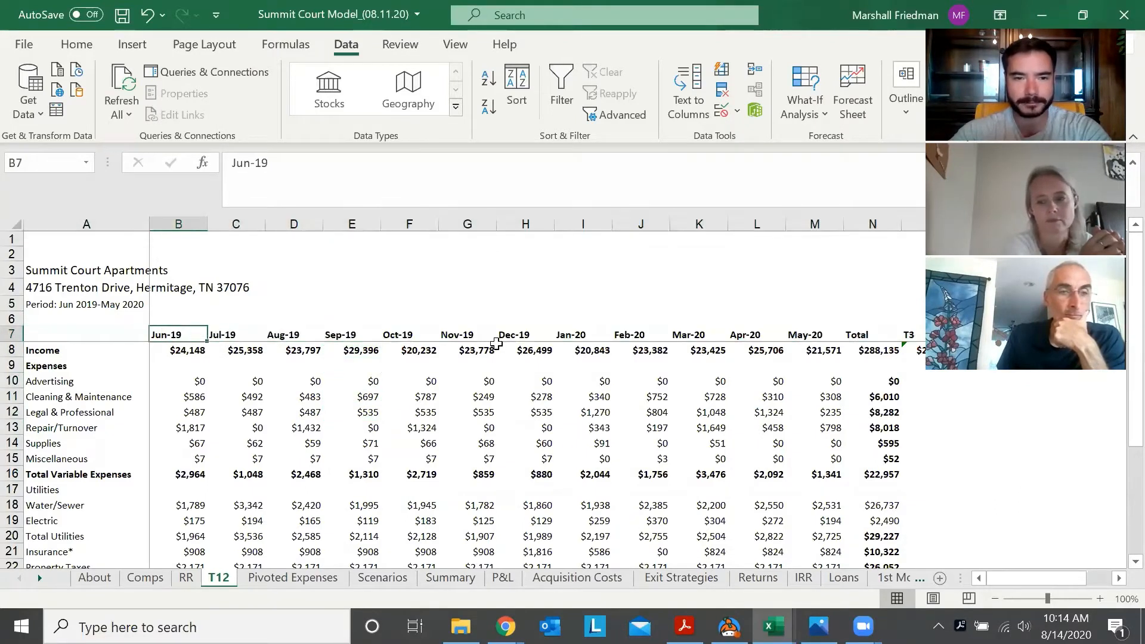
{"action": "key", "text": "Right"}
{"action": "key", "text": "Right"}
{"action": "key", "text": "Right"}
Go to the Pivoted Expenses sheet and review the expense category labels in the pivot table
{"action": "key", "text": "ctrl+Page_Down"}
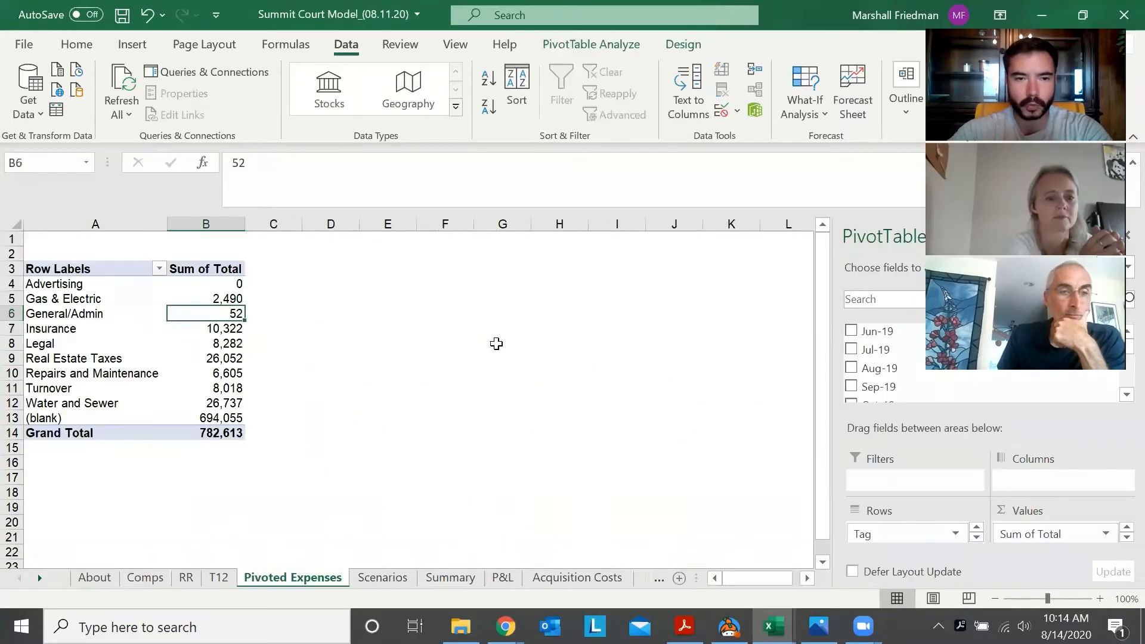
{"action": "key", "text": "ctrl+Page_Down"}
{"action": "key", "text": "ctrl+Page_Up"}
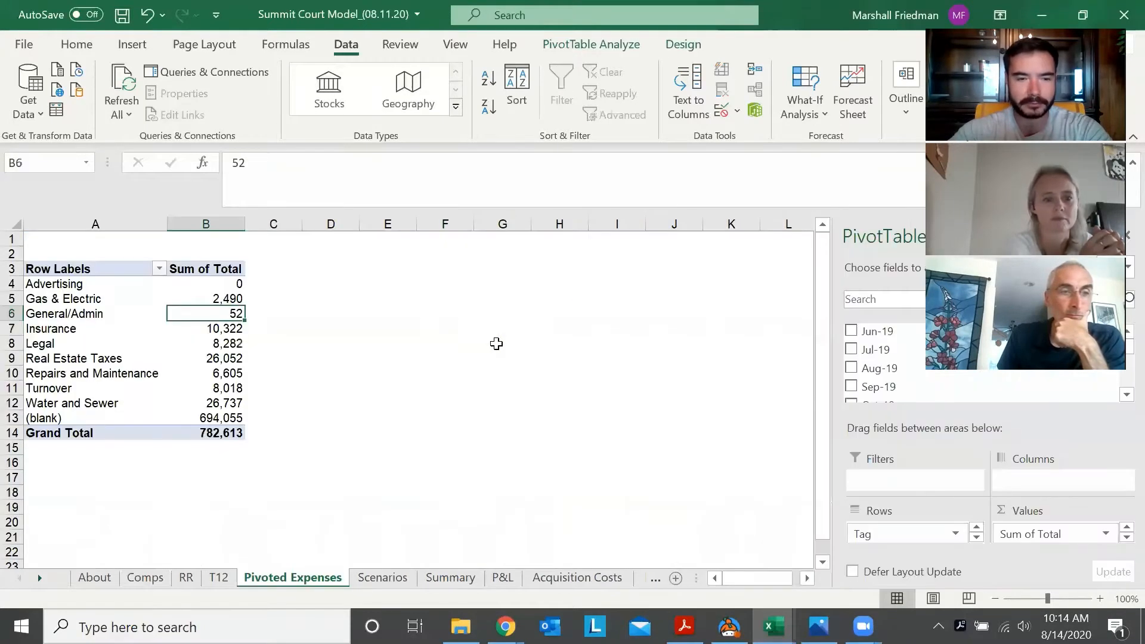
{"action": "key", "text": "Left"}
{"action": "key", "text": "Up"}
{"action": "key", "text": "Up"}
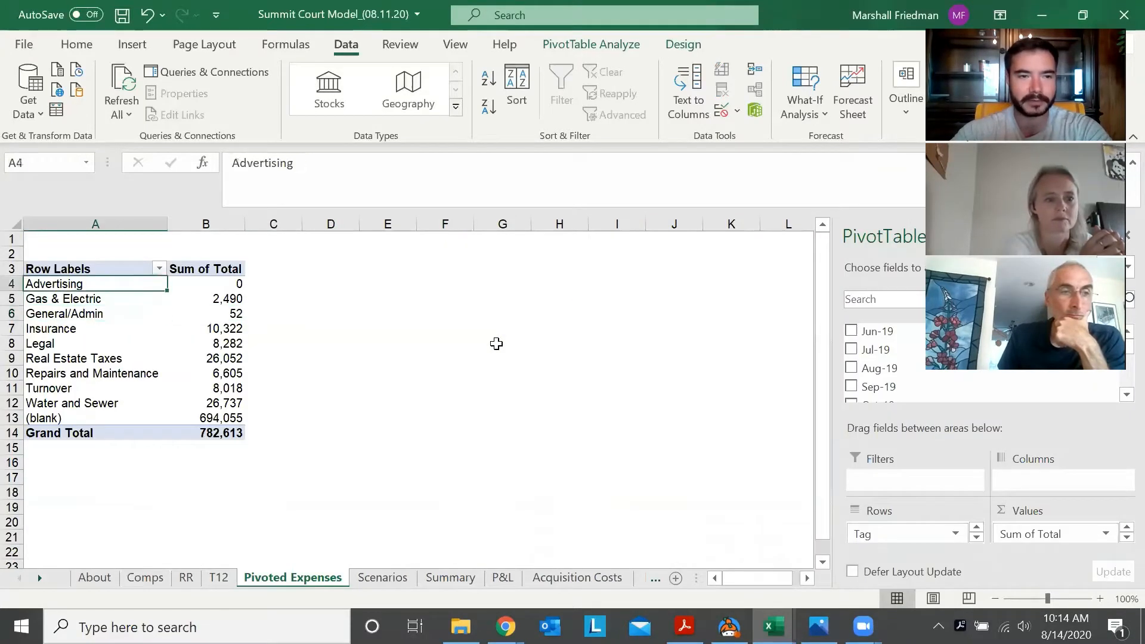
{"action": "key", "text": "Up"}
{"action": "key", "text": "Down"}
{"action": "key", "text": "Down"}
{"action": "key", "text": "Down"}
{"action": "key", "text": "Down"}
{"action": "key", "text": "Down"}
{"action": "key", "text": "Down"}
{"action": "key", "text": "Down"}
{"action": "key", "text": "Down"}
{"action": "key", "text": "Down"}
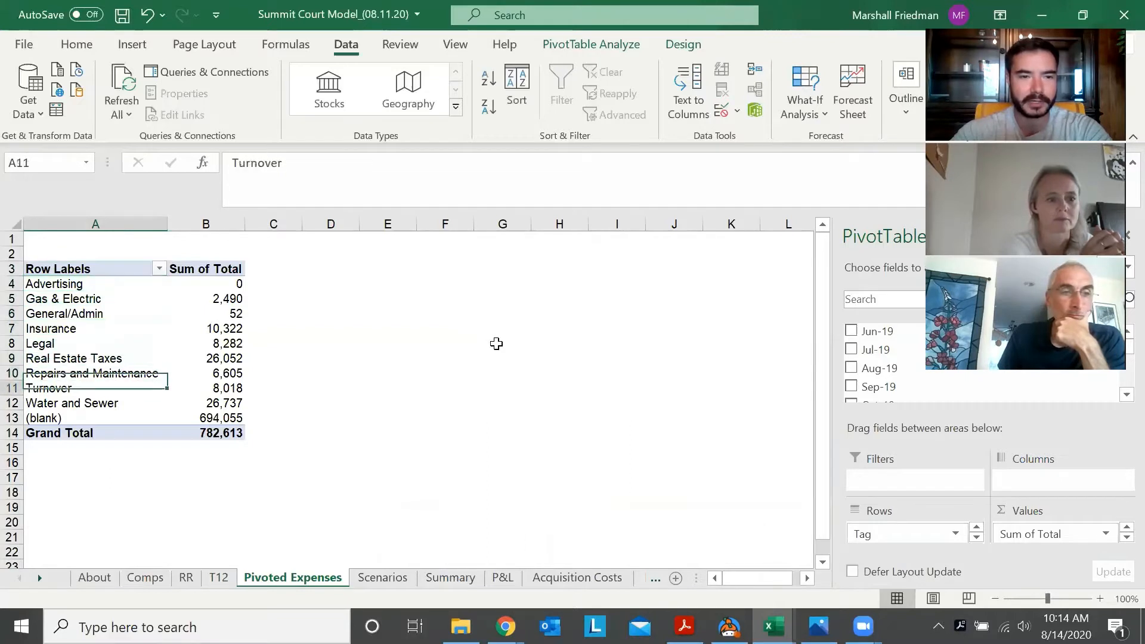
{"action": "key", "text": "Up"}
{"action": "key", "text": "Up"}
{"action": "key", "text": "Up"}
{"action": "key", "text": "Up"}
{"action": "key", "text": "Up"}
{"action": "key", "text": "Up"}
{"action": "key", "text": "Up"}
{"action": "key", "text": "Up"}
{"action": "key", "text": "Up"}
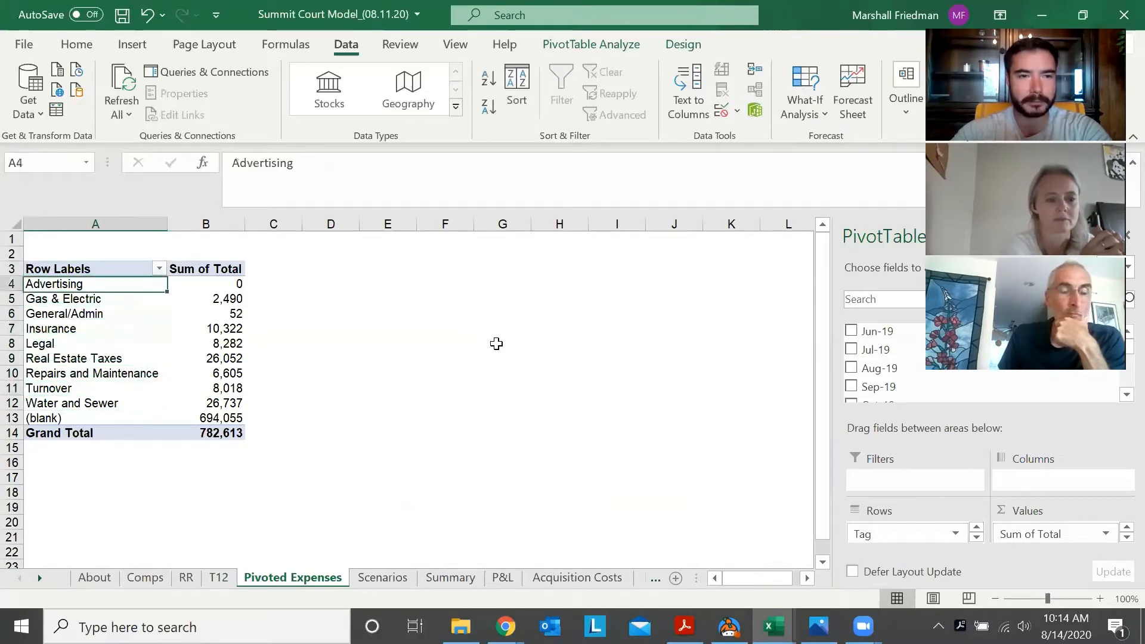
Examine the Sum of Total values for the pivot table's categories from Advertising through Turnover
{"action": "key", "text": "Right"}
{"action": "key", "text": "Down"}
{"action": "key", "text": "Down"}
{"action": "key", "text": "Left"}
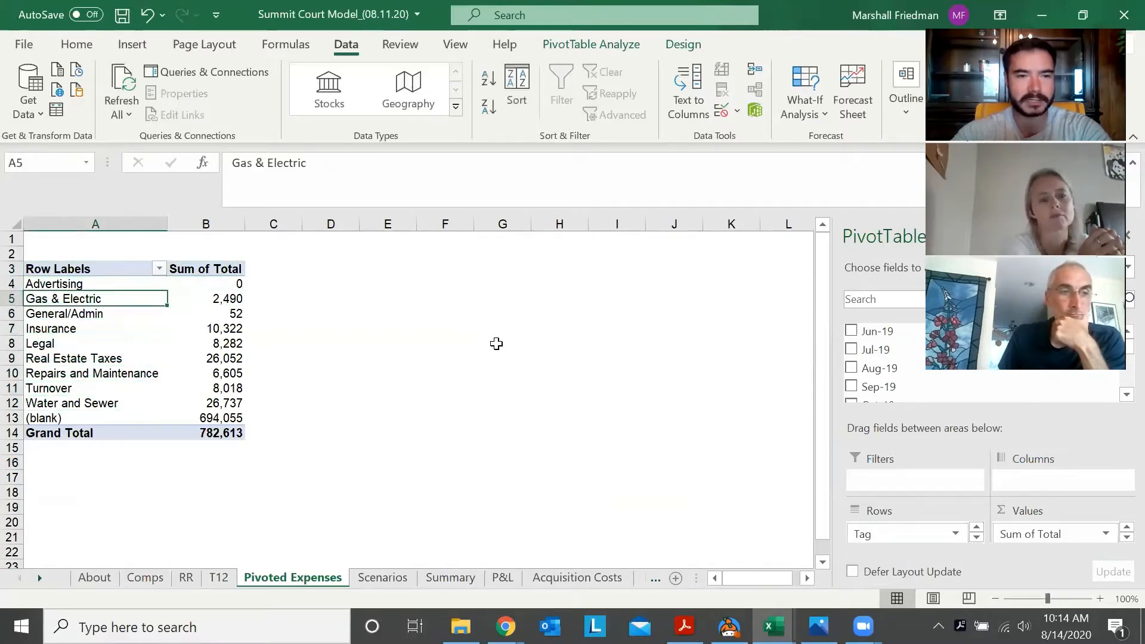
{"action": "key", "text": "Up"}
{"action": "key", "text": "Right"}
{"action": "key", "text": "Down"}
{"action": "key", "text": "Down"}
{"action": "key", "text": "Down"}
{"action": "key", "text": "Down"}
{"action": "key", "text": "Down"}
{"action": "key", "text": "Down"}
{"action": "key", "text": "Down"}
{"action": "key", "text": "Down"}
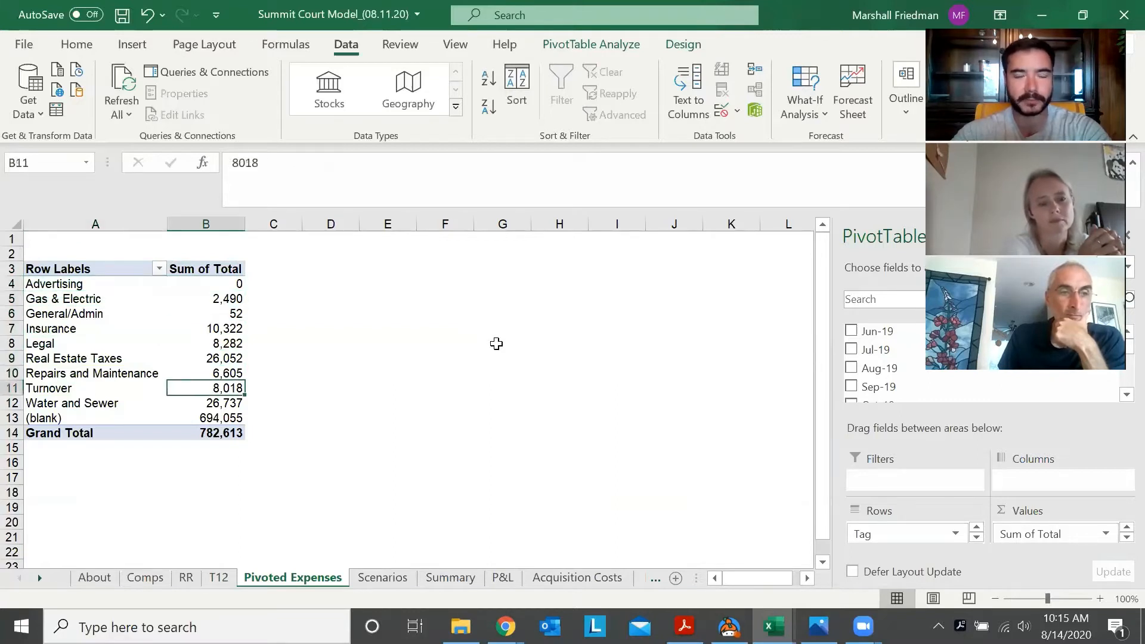
{"action": "key", "text": "Up"}
{"action": "key", "text": "Up"}
{"action": "key", "text": "Up"}
{"action": "key", "text": "Up"}
{"action": "key", "text": "Up"}
{"action": "key", "text": "Up"}
{"action": "key", "text": "Up"}
{"action": "key", "text": "Up"}
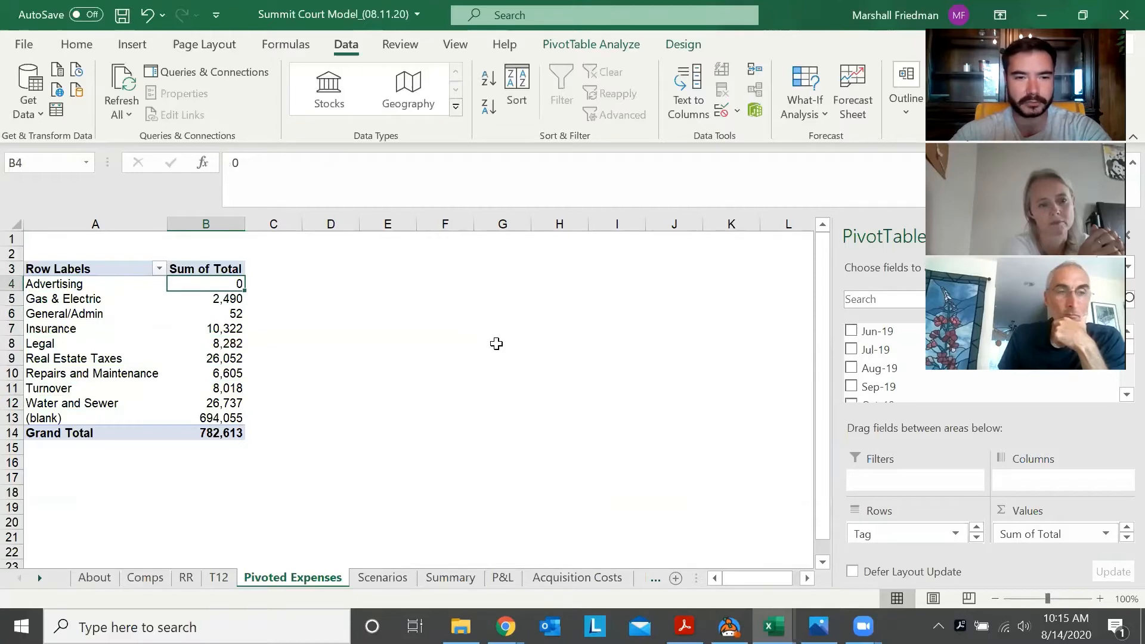
Inspect the Marketing Package expense formulas for Insurance and Gas & Electric on the Scenarios sheet
{"action": "key", "text": "ctrl+Page_Down"}
{"action": "key", "text": "Left"}
{"action": "key", "text": "Left"}
{"action": "key", "text": "Left"}
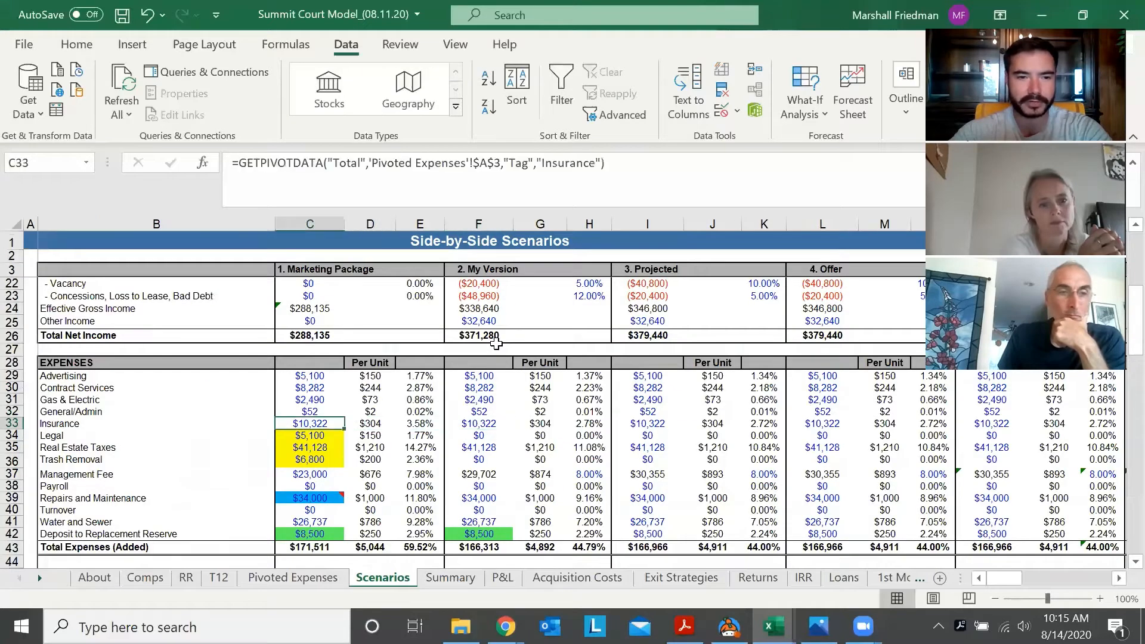
{"action": "key", "text": "Up"}
{"action": "key", "text": "Up"}
{"action": "key", "text": "Up"}
{"action": "key", "text": "Up"}
{"action": "key", "text": "Down"}
{"action": "key", "text": "Down"}
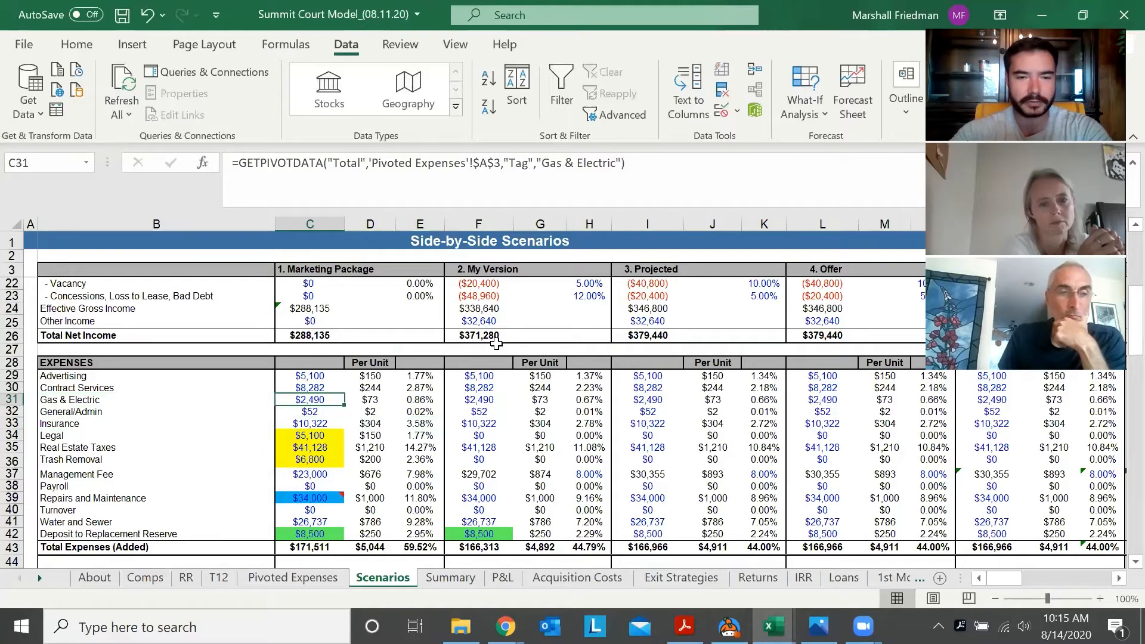
Compare the Pivoted Expenses totals with the linked expense lines on the Scenarios sheet
{"action": "key", "text": "ctrl+Page_Up"}
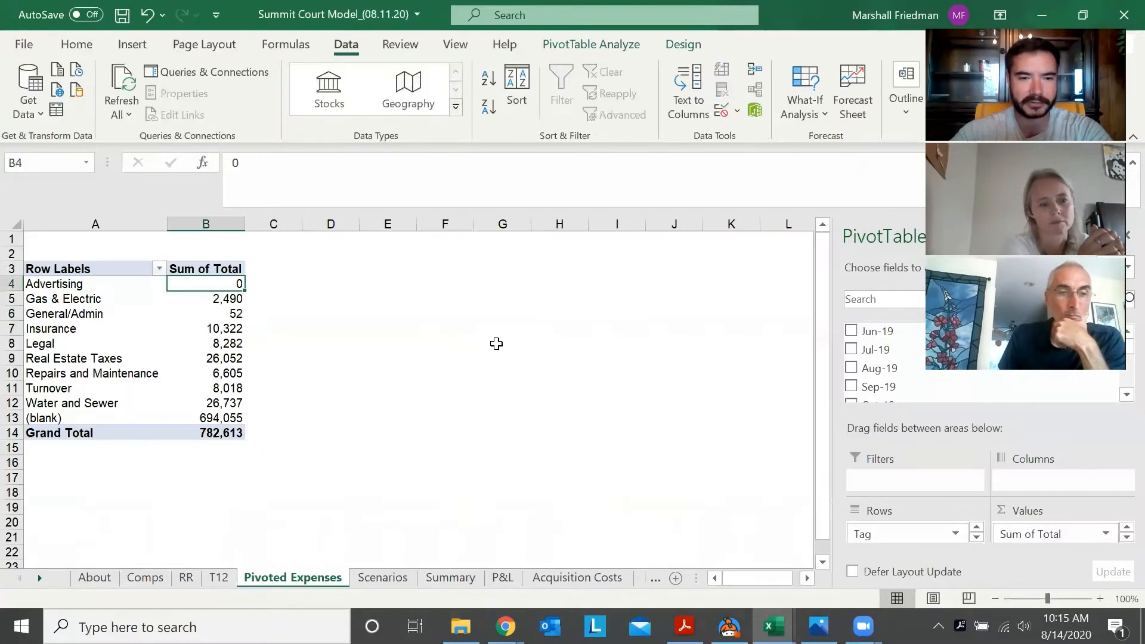
{"action": "key", "text": "ctrl+Page_Down"}
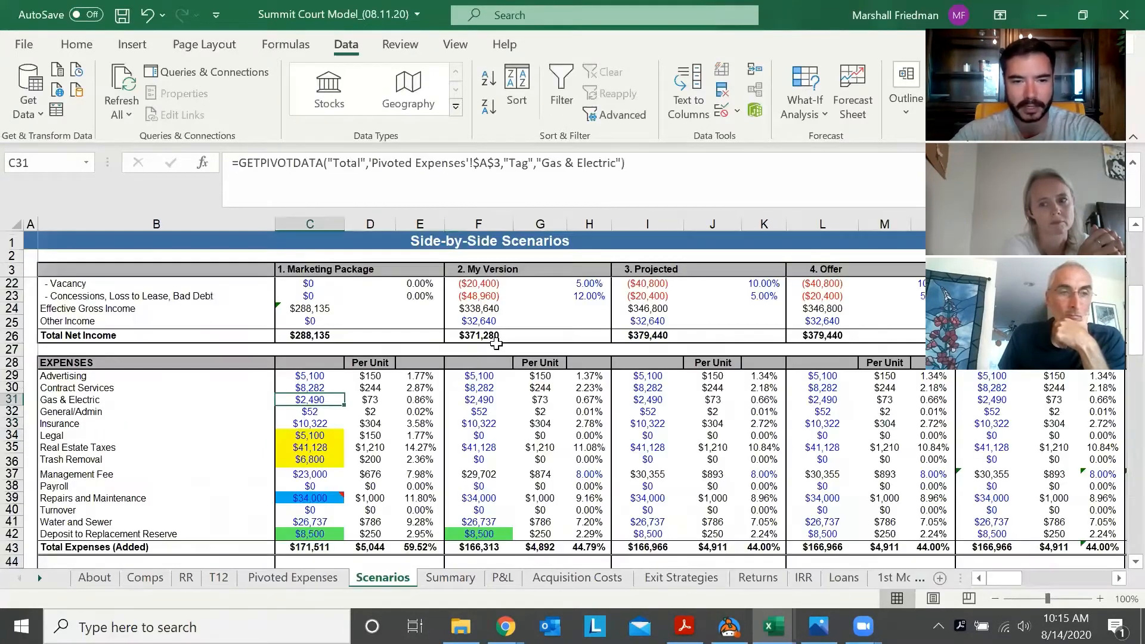
{"action": "key", "text": "ctrl+Page_Up"}
{"action": "key", "text": "ctrl+Page_Down"}
{"action": "key", "text": "ctrl+Page_Up"}
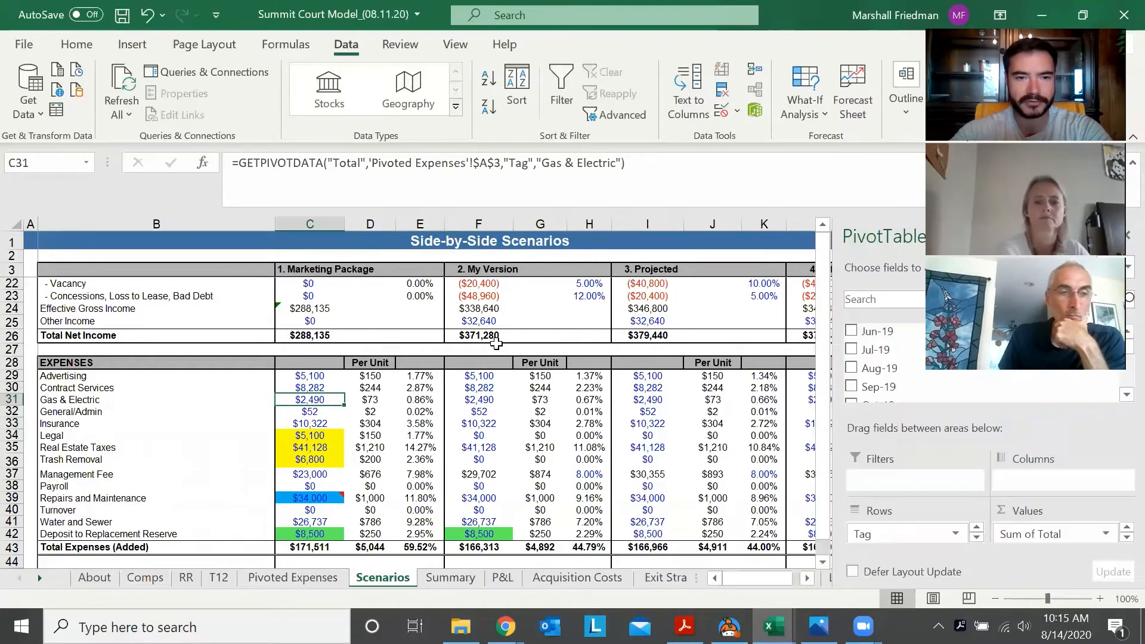
Return to the T12 sheet and look across the Advertising row's monthly figures past the Total column
{"action": "key", "text": "ctrl+Page_Up"}
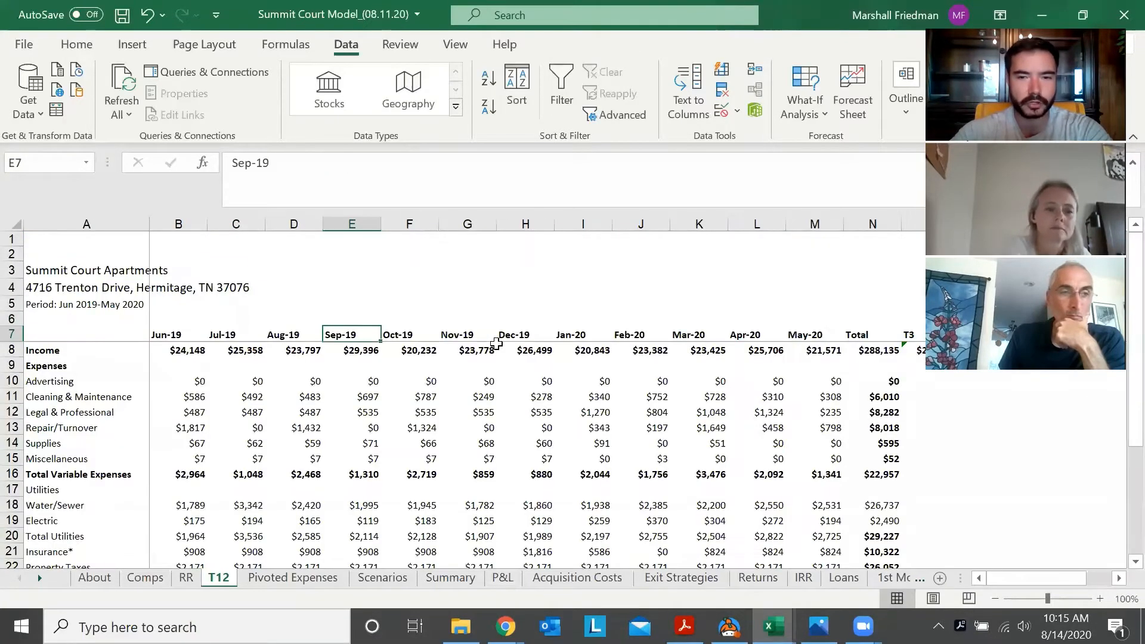
{"action": "key", "text": "Down"}
{"action": "key", "text": "Down"}
{"action": "key", "text": "Down"}
{"action": "key", "text": "Right"}
{"action": "key", "text": "Right"}
{"action": "key", "text": "Right"}
{"action": "key", "text": "Right"}
{"action": "key", "text": "Right"}
{"action": "key", "text": "Right"}
{"action": "key", "text": "Right"}
{"action": "key", "text": "Right"}
{"action": "key", "text": "Right"}
{"action": "key", "text": "Right"}
{"action": "key", "text": "Right"}
{"action": "key", "text": "Right"}
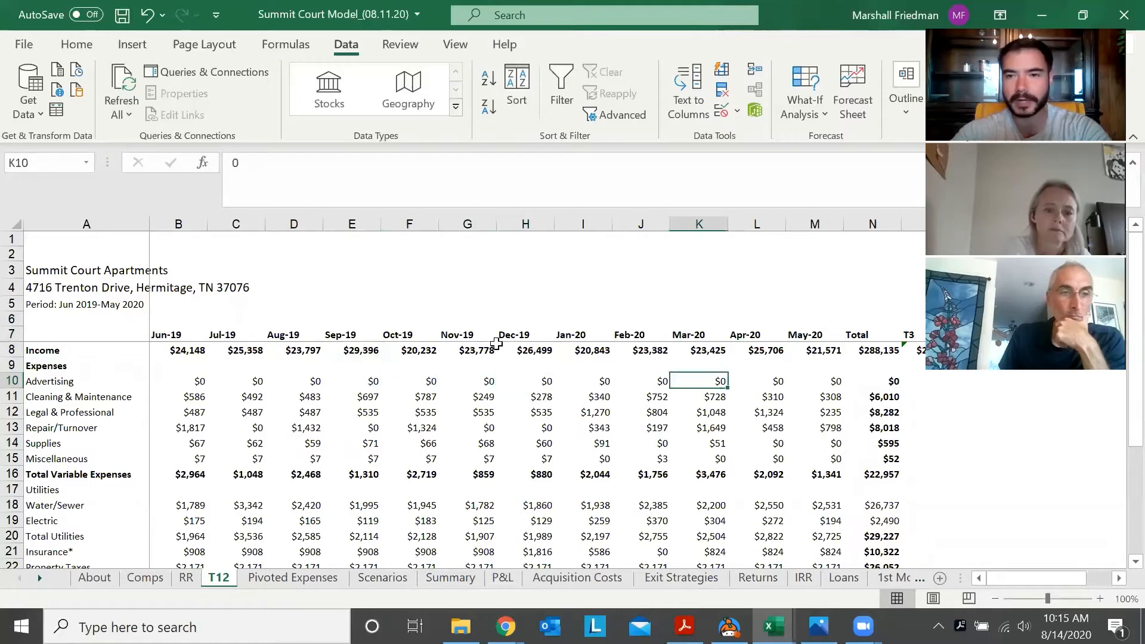
{"action": "key", "text": "Left"}
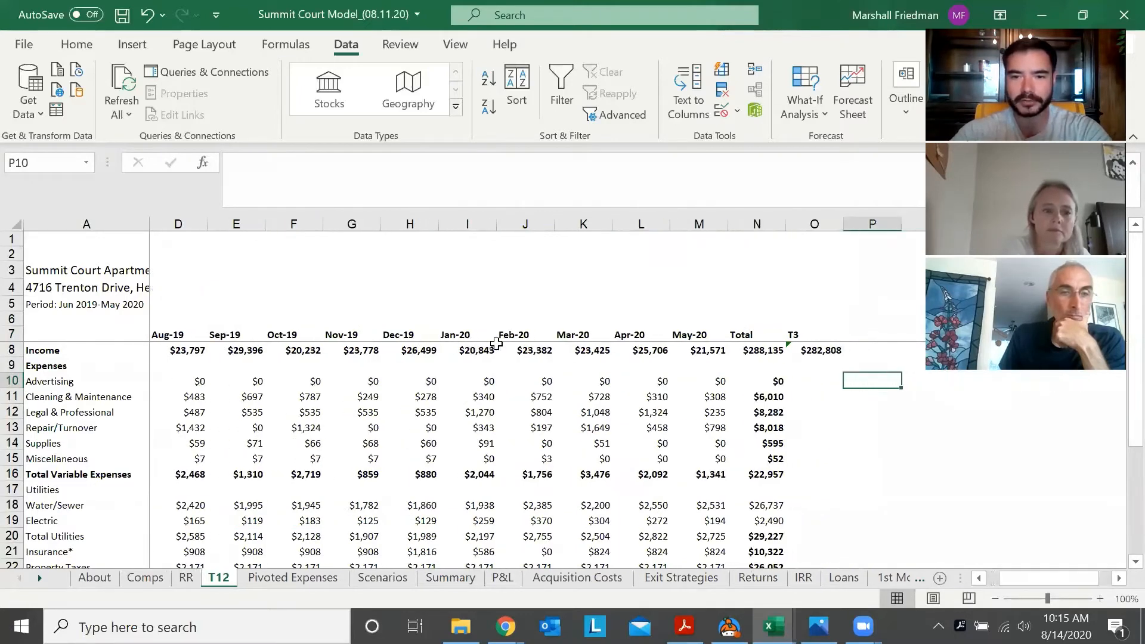
Inspect the T3 income formula in cell O8 of the T12 sheet
{"action": "key", "text": "Up"}
{"action": "key", "text": "Up"}
{"action": "key", "text": "Left"}
{"action": "key", "text": "Up"}
{"action": "key", "text": "Left"}
{"action": "key", "text": "Right"}
{"action": "key", "text": "Down"}
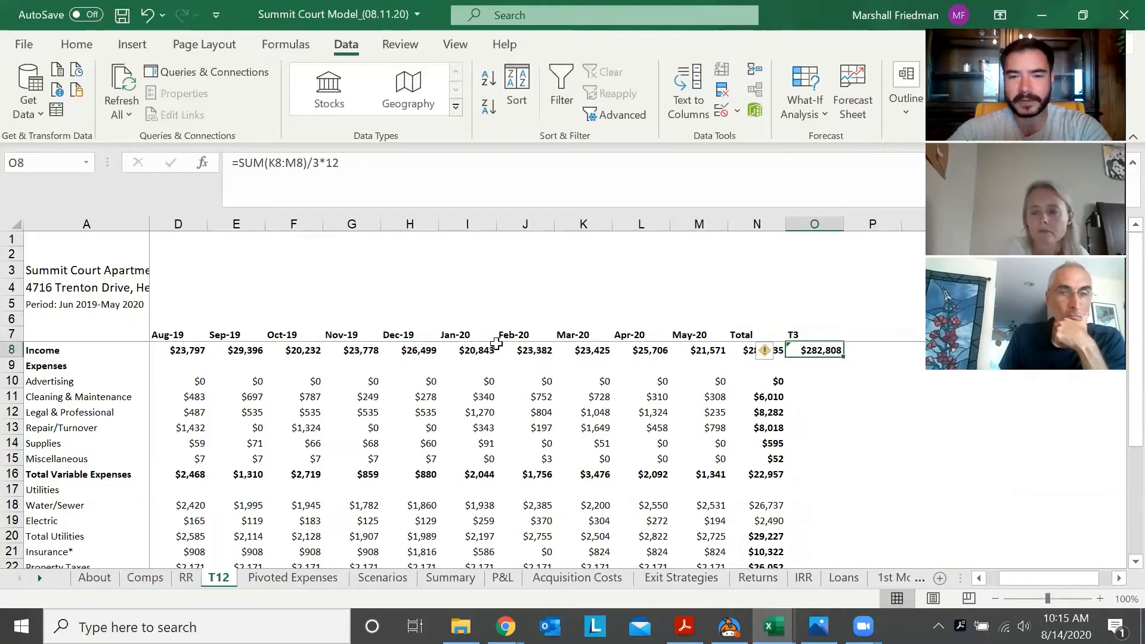
{"action": "key", "text": "Right"}
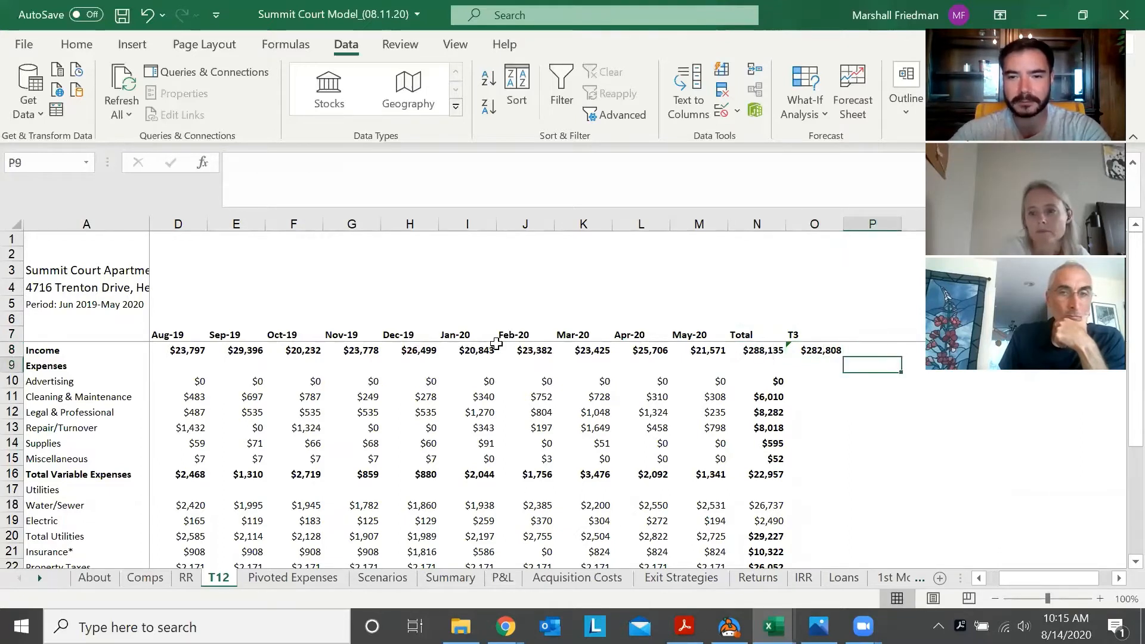
{"action": "key", "text": "Down"}
{"action": "key", "text": "Down"}
{"action": "key", "text": "Up"}
{"action": "key", "text": "Down"}
{"action": "key", "text": "Down"}
{"action": "key", "text": "Down"}
{"action": "key", "text": "Down"}
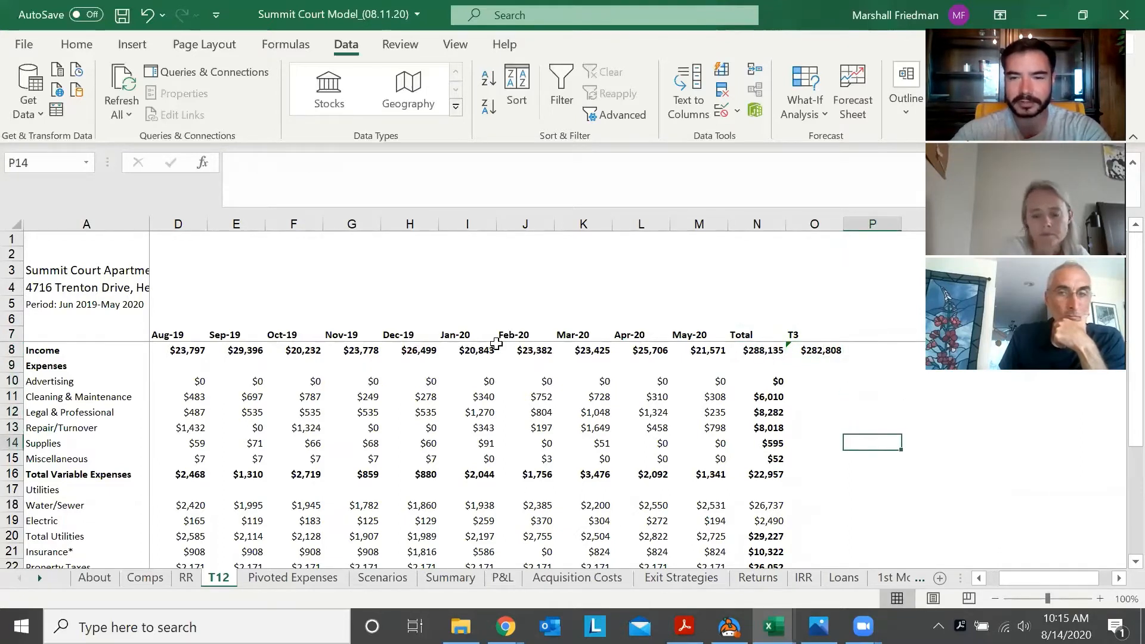
{"action": "key", "text": "Up"}
{"action": "key", "text": "Up"}
{"action": "key", "text": "Up"}
{"action": "key", "text": "Up"}
{"action": "key", "text": "Up"}
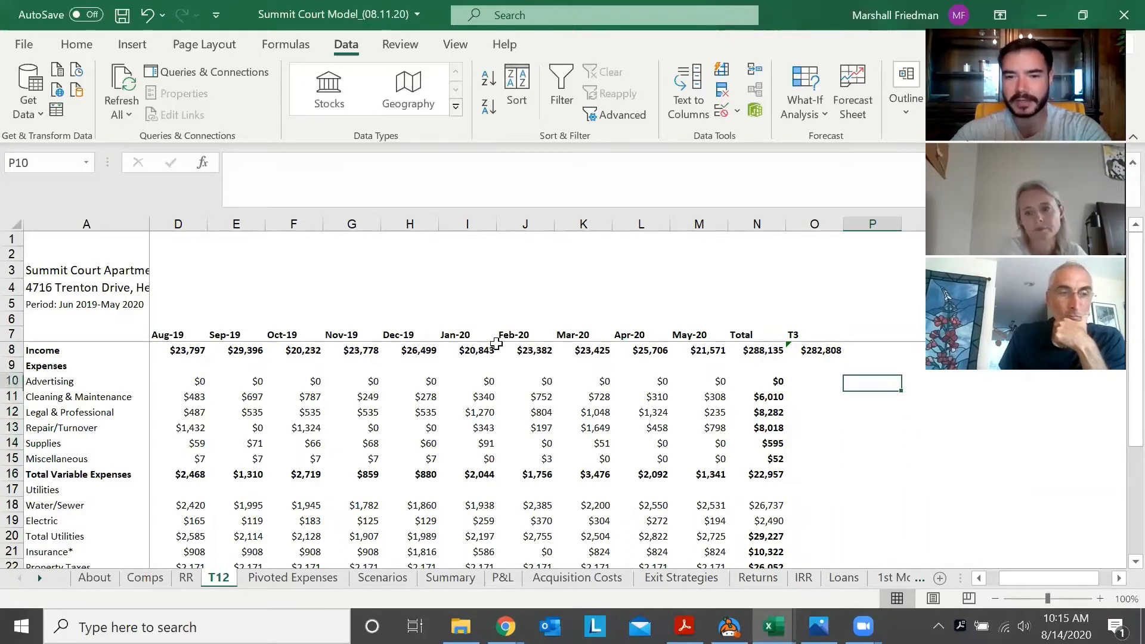
{"action": "key", "text": "Down"}
{"action": "key", "text": "Up"}
Examine the annual expense totals in column N of the T12 sheet, down to Legal & Professional
{"action": "key", "text": "Left"}
{"action": "key", "text": "Left"}
{"action": "key", "text": "Down"}
{"action": "key", "text": "Down"}
{"action": "key", "text": "Down"}
{"action": "key", "text": "Down"}
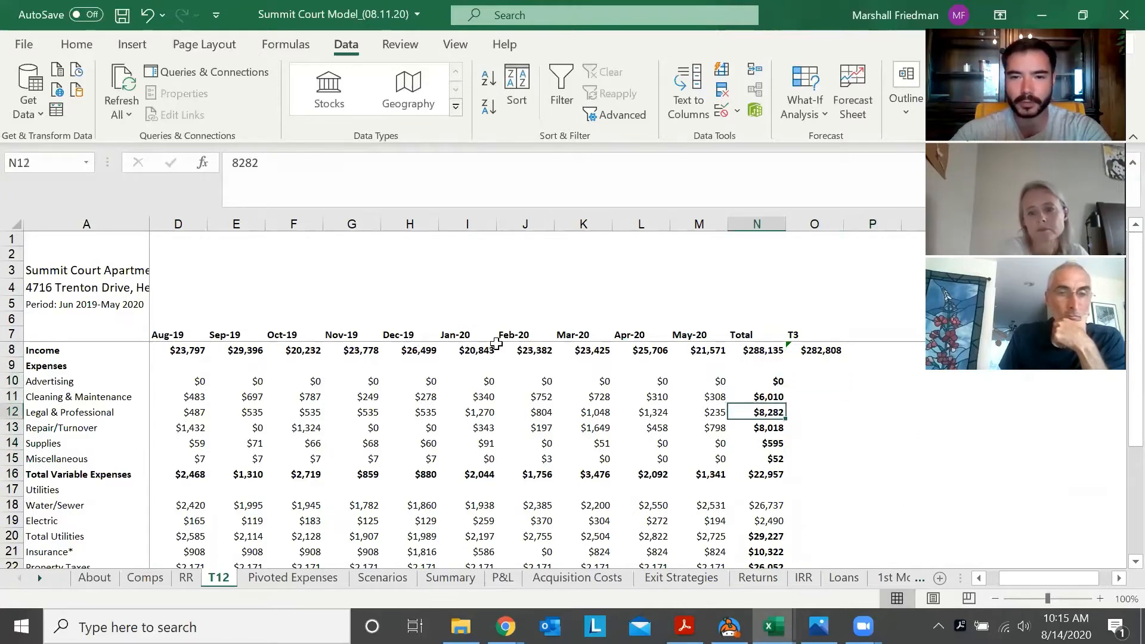
{"action": "key", "text": "Up"}
{"action": "key", "text": "Up"}
{"action": "key", "text": "Up"}
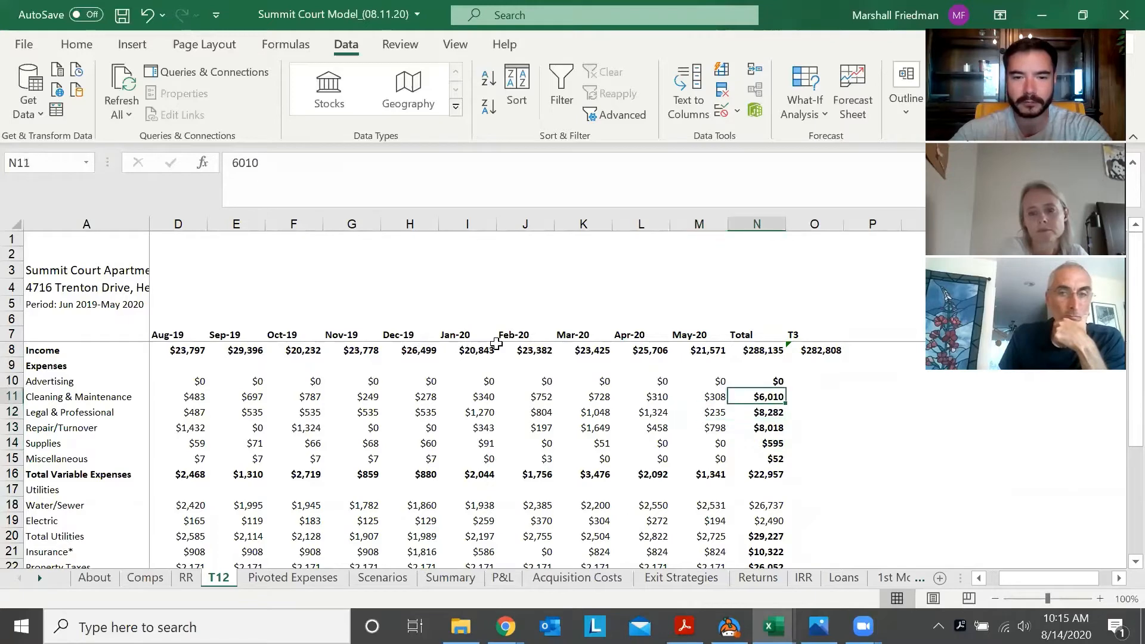
Check the Scenarios expense section against the Legal & Professional total on the T12 sheet
{"action": "key", "text": "ctrl+Page_Down"}
{"action": "key", "text": "ctrl+Page_Down"}
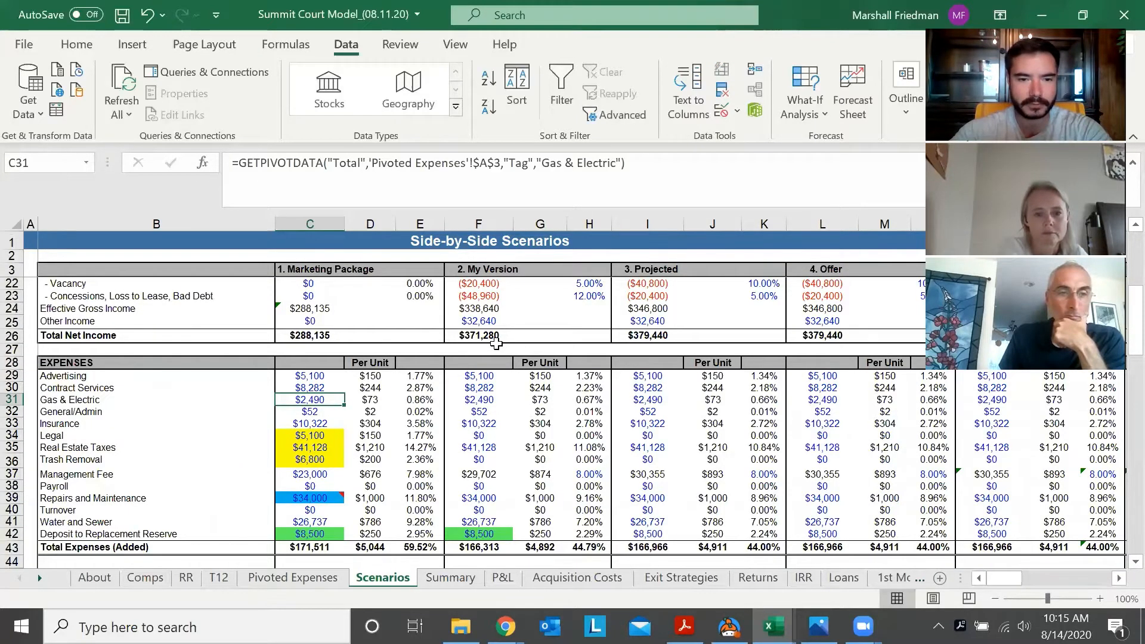
{"action": "key", "text": "ctrl+Page_Up"}
{"action": "key", "text": "ctrl+Page_Up"}
{"action": "key", "text": "Down"}
{"action": "key", "text": "Down"}
{"action": "key", "text": "Down"}
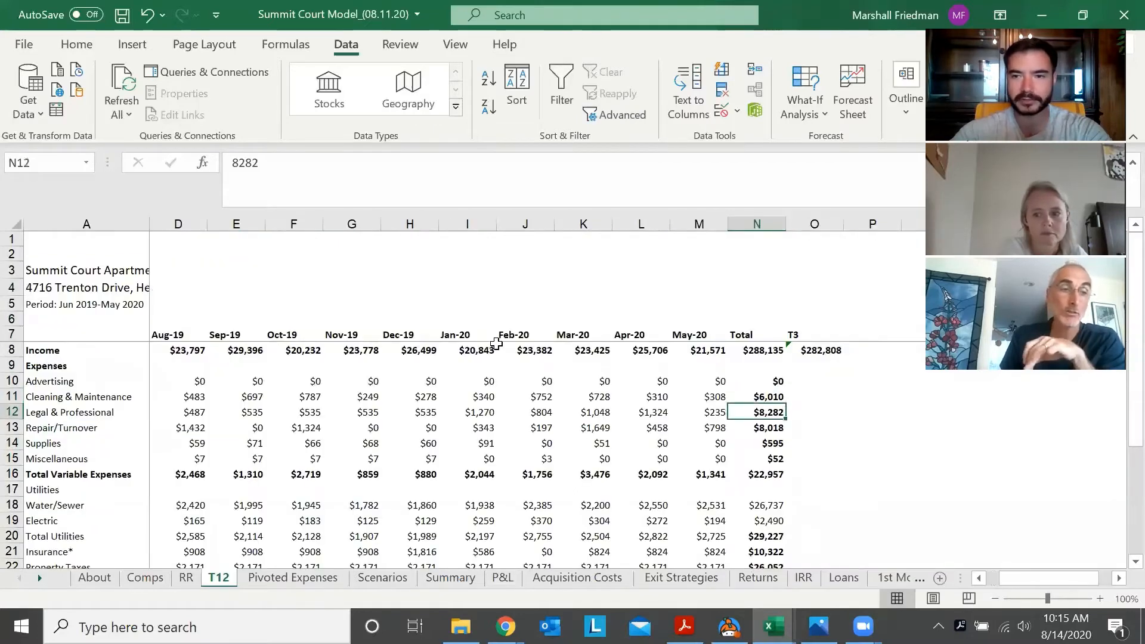
{"action": "key", "text": "Up"}
{"action": "key", "text": "Up"}
{"action": "key", "text": "Up"}
{"action": "key", "text": "Up"}
{"action": "key", "text": "Up"}
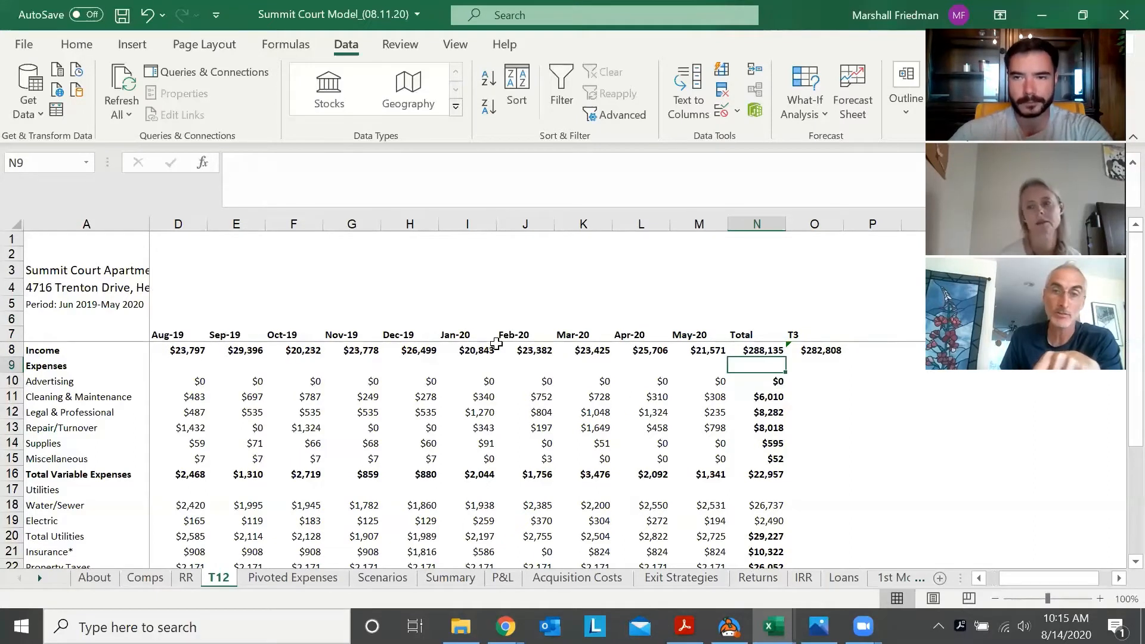
{"action": "key", "text": "Down"}
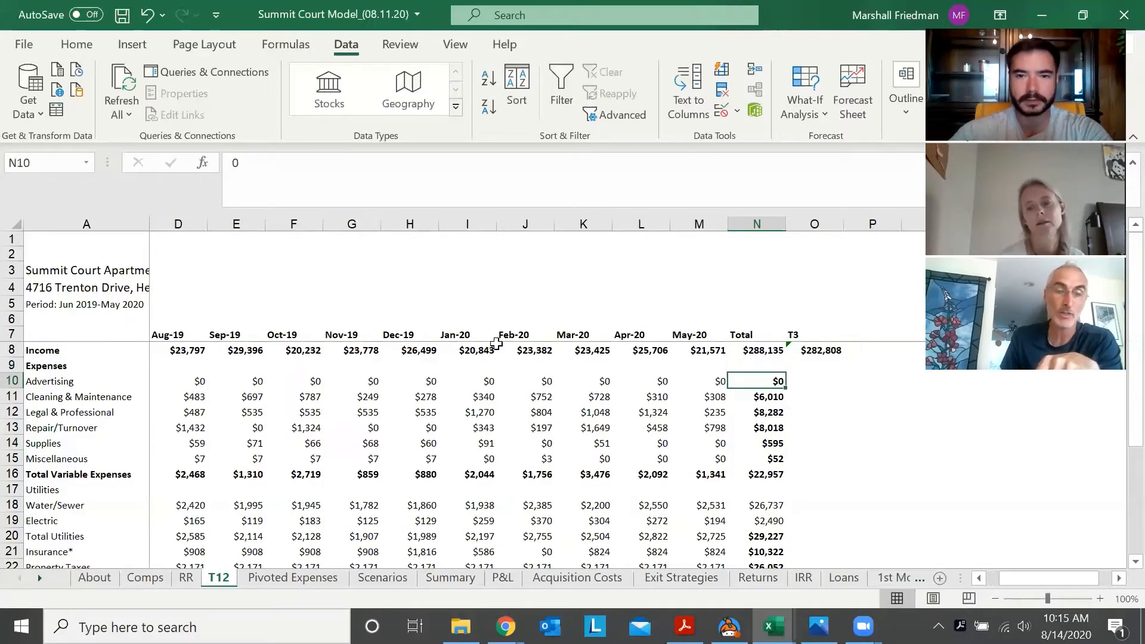
{"action": "key", "text": "Left"}
{"action": "key", "text": "Left"}
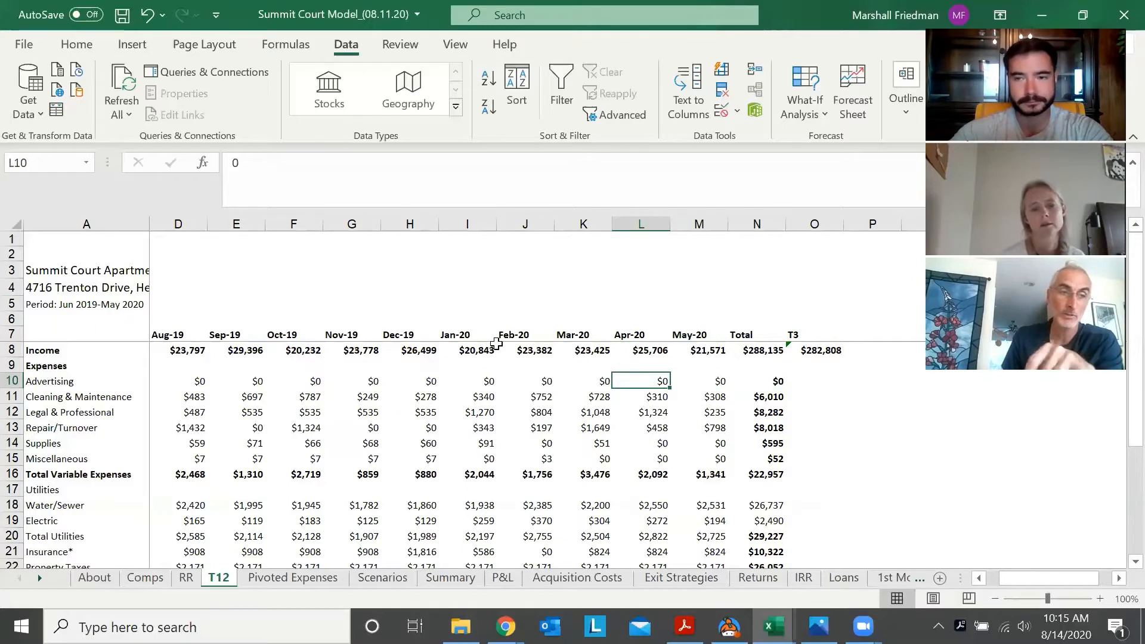
{"action": "key", "text": "Right"}
{"action": "key", "text": "Right"}
{"action": "key", "text": "Right"}
{"action": "key", "text": "Right"}
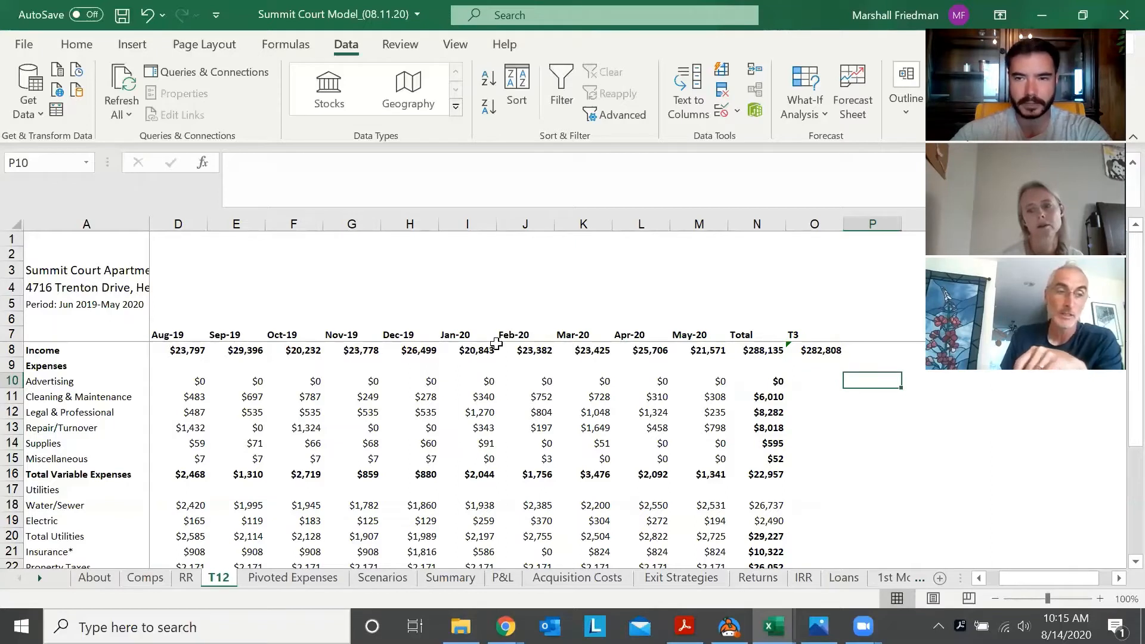
Look over the May-20 and Total figures of the Advertising row and return to its row label
{"action": "key", "text": "Left"}
{"action": "key", "text": "Left"}
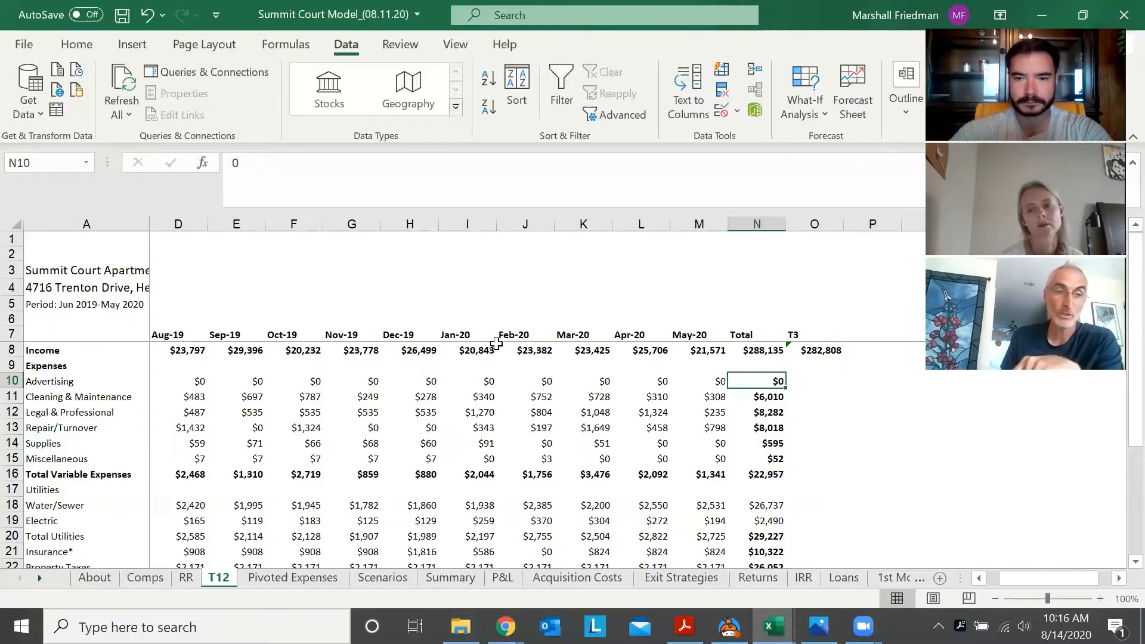
{"action": "key", "text": "Down"}
{"action": "key", "text": "Down"}
{"action": "key", "text": "Up"}
{"action": "key", "text": "Up"}
{"action": "key", "text": "Up"}
{"action": "key", "text": "Left"}
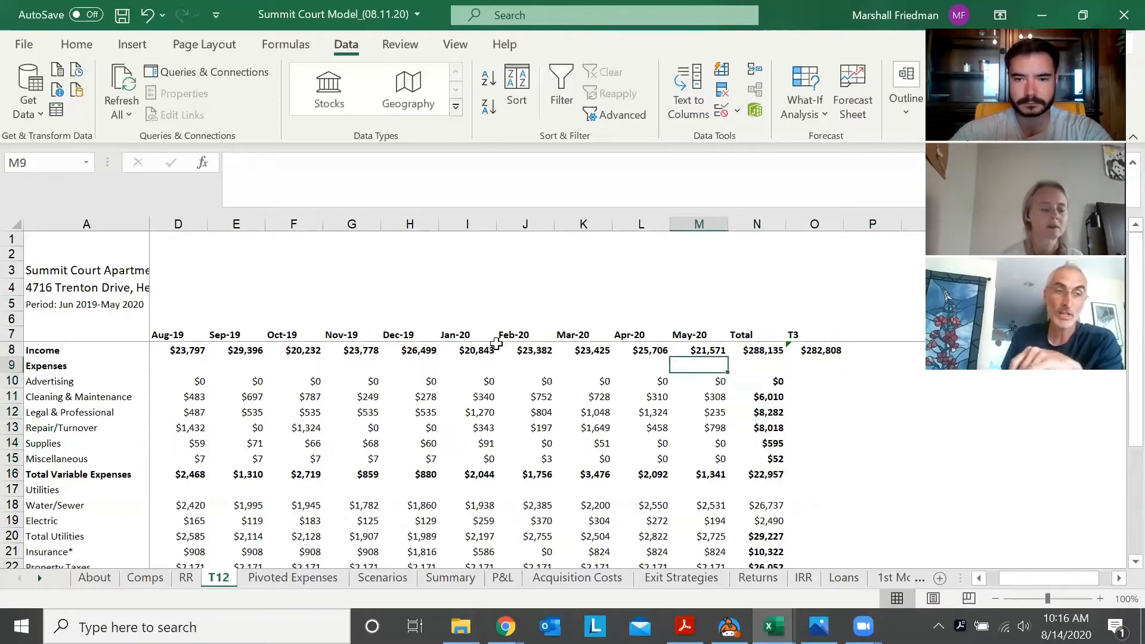
{"action": "key", "text": "Down"}
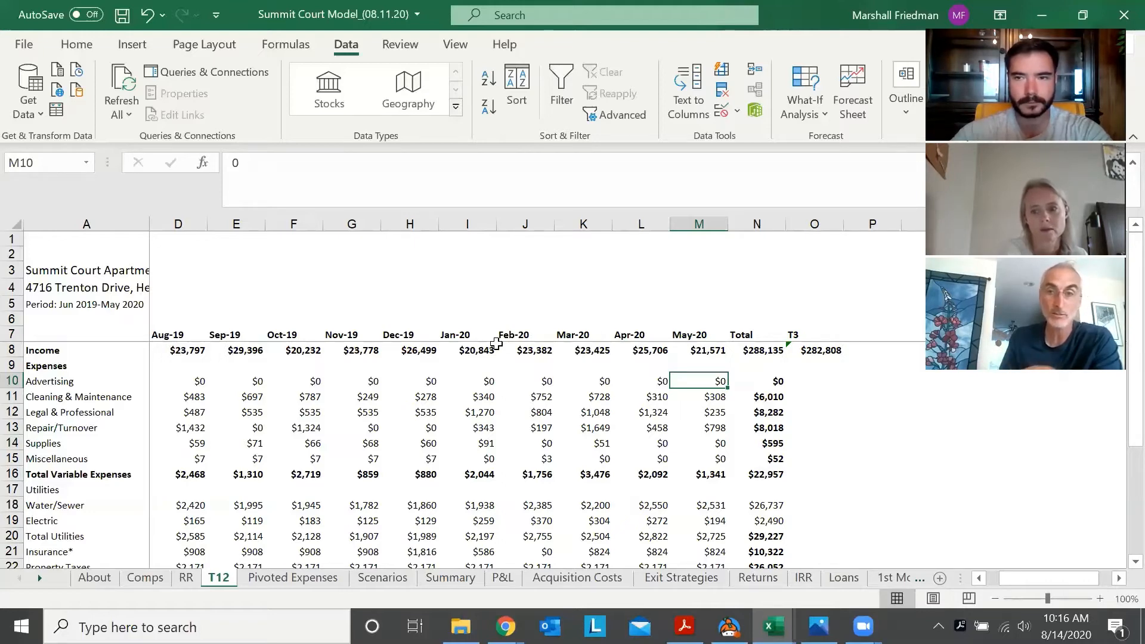
{"action": "key", "text": "Right"}
{"action": "key", "text": "Left"}
{"action": "key", "text": "Right"}
{"action": "key", "text": "ctrl+Left"}
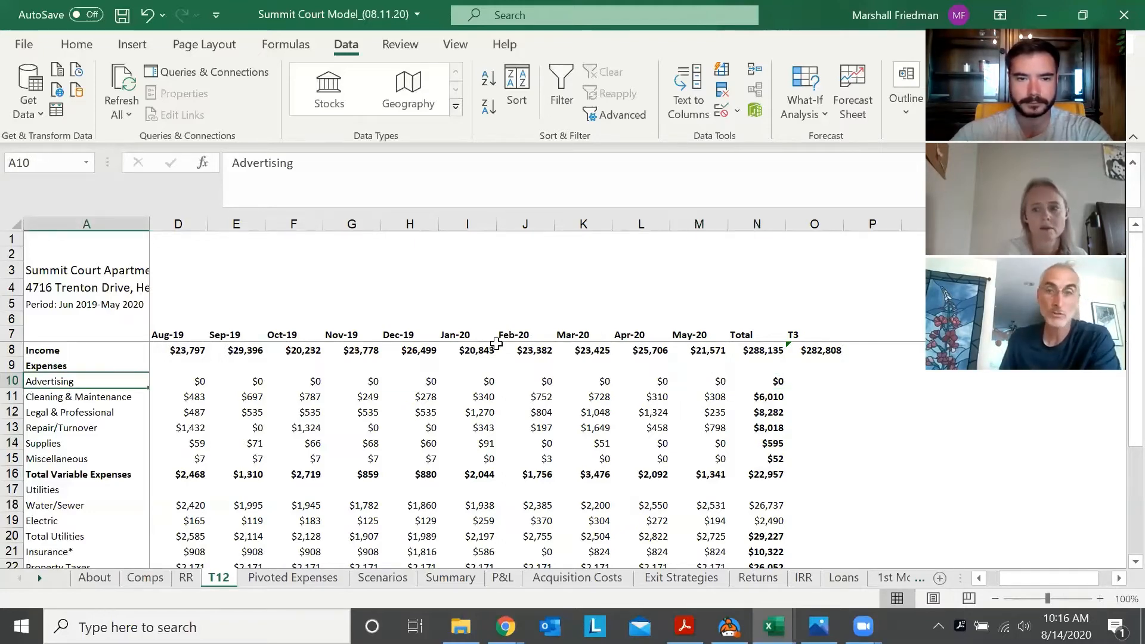
Look across the Advertising row from Jun-19 into the empty columns past T3, ending beneath the T3 income figure
{"action": "key", "text": "Right"}
{"action": "key", "text": "Right"}
{"action": "key", "text": "Right"}
{"action": "key", "text": "ctrl+Right"}
{"action": "key", "text": "Right"}
{"action": "key", "text": "Right"}
{"action": "key", "text": "Right"}
{"action": "key", "text": "Right"}
{"action": "key", "text": "Right"}
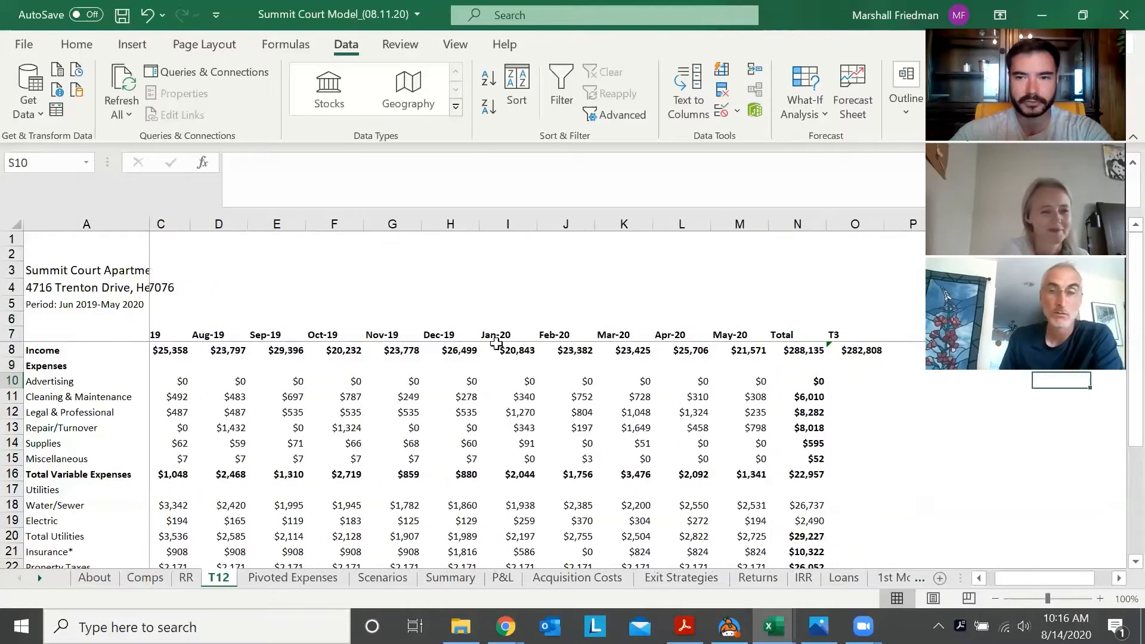
{"action": "key", "text": "Left"}
{"action": "key", "text": "Left"}
{"action": "key", "text": "Left"}
{"action": "key", "text": "Left"}
{"action": "key", "text": "Left"}
{"action": "key", "text": "Right"}
{"action": "key", "text": "Up"}
{"action": "key", "text": "Up"}
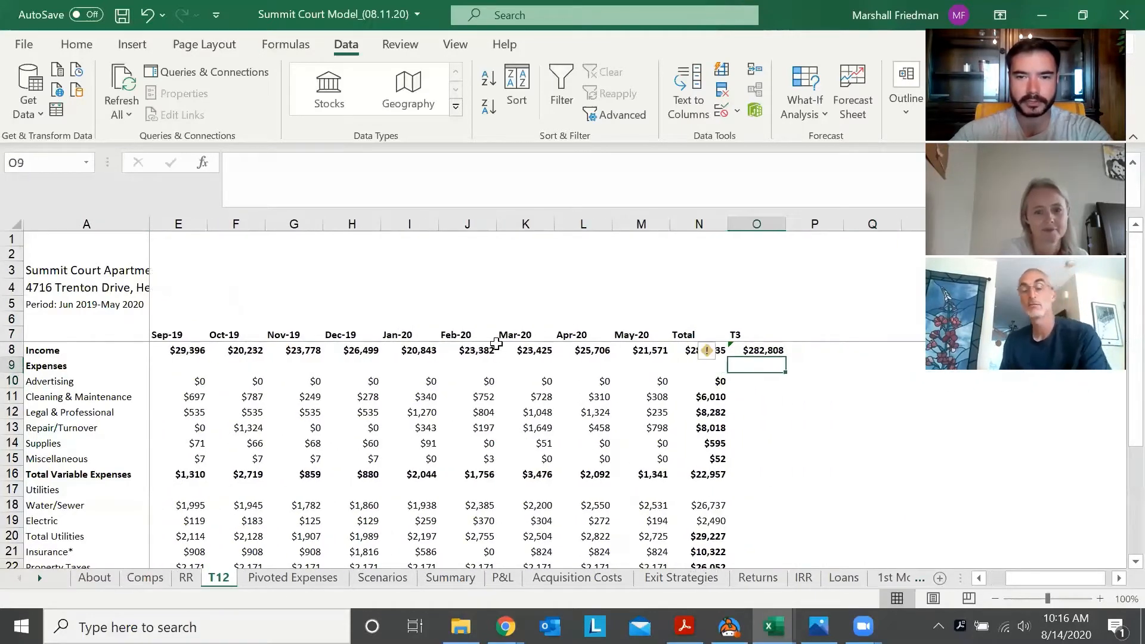
Examine the Total column from the variable expenses down through Insurance and back up to its header
{"action": "key", "text": "Left"}
{"action": "key", "text": "Down"}
{"action": "key", "text": "Down"}
{"action": "key", "text": "Down"}
{"action": "key", "text": "Down"}
{"action": "key", "text": "Down"}
{"action": "key", "text": "Down"}
{"action": "key", "text": "Down"}
{"action": "key", "text": "Down"}
{"action": "key", "text": "Down"}
{"action": "key", "text": "Down"}
{"action": "key", "text": "Down"}
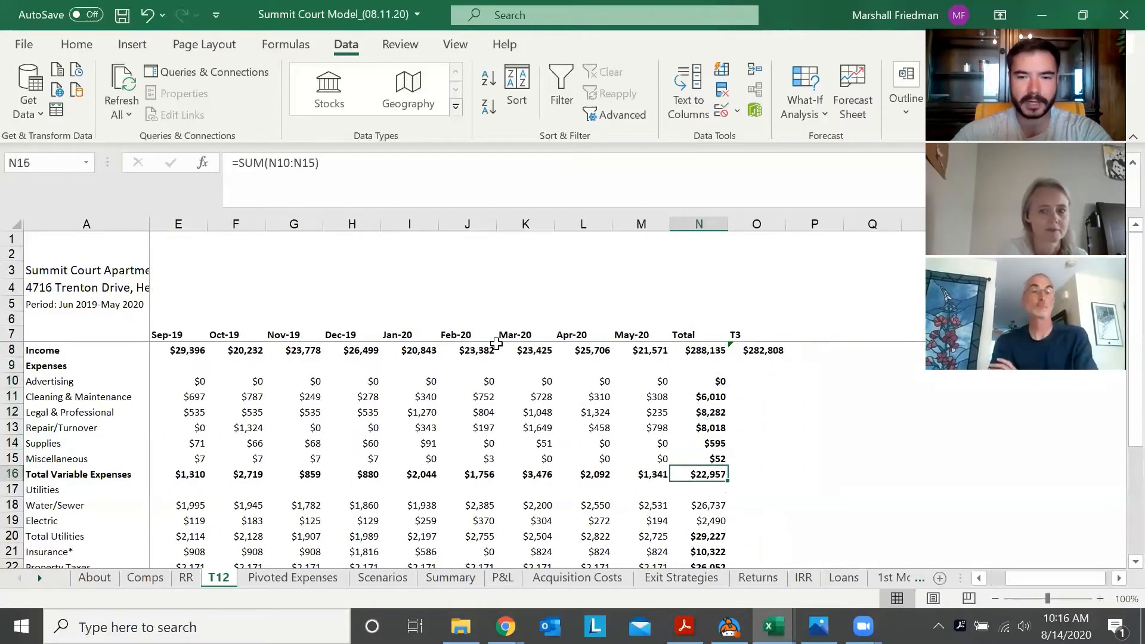
{"action": "key", "text": "Down"}
{"action": "key", "text": "Down"}
{"action": "key", "text": "Down"}
{"action": "key", "text": "Down"}
{"action": "key", "text": "Up"}
{"action": "key", "text": "Up"}
{"action": "key", "text": "Up"}
{"action": "key", "text": "Up"}
{"action": "key", "text": "Up"}
{"action": "key", "text": "Up"}
{"action": "key", "text": "Up"}
{"action": "key", "text": "Up"}
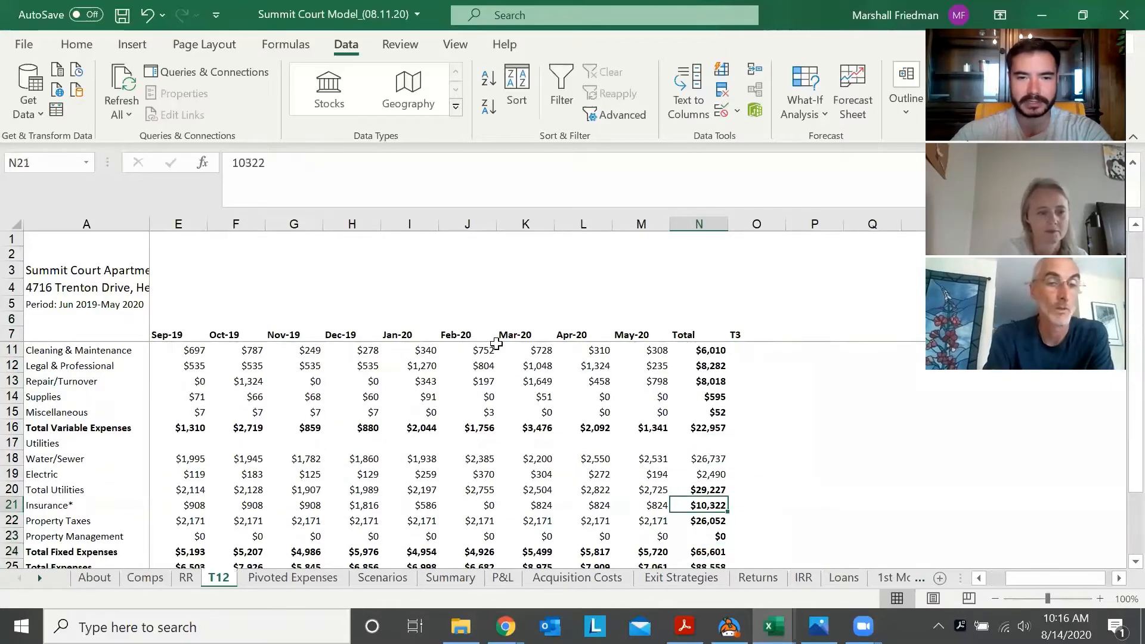
{"action": "key", "text": "Up"}
{"action": "key", "text": "Up"}
{"action": "key", "text": "Up"}
{"action": "key", "text": "Up"}
{"action": "key", "text": "Up"}
{"action": "key", "text": "Up"}
{"action": "key", "text": "Up"}
{"action": "key", "text": "Up"}
{"action": "key", "text": "Up"}
{"action": "key", "text": "Up"}
{"action": "key", "text": "Up"}
{"action": "key", "text": "Down"}
{"action": "key", "text": "Down"}
{"action": "key", "text": "Down"}
{"action": "key", "text": "Down"}
{"action": "key", "text": "Down"}
{"action": "key", "text": "Down"}
{"action": "key", "text": "Down"}
{"action": "key", "text": "Down"}
{"action": "key", "text": "Down"}
{"action": "key", "text": "Down"}
{"action": "key", "text": "Down"}
{"action": "key", "text": "Down"}
{"action": "key", "text": "Down"}
{"action": "key", "text": "Down"}
{"action": "key", "text": "Down"}
{"action": "key", "text": "Down"}
{"action": "key", "text": "Down"}
{"action": "key", "text": "Down"}
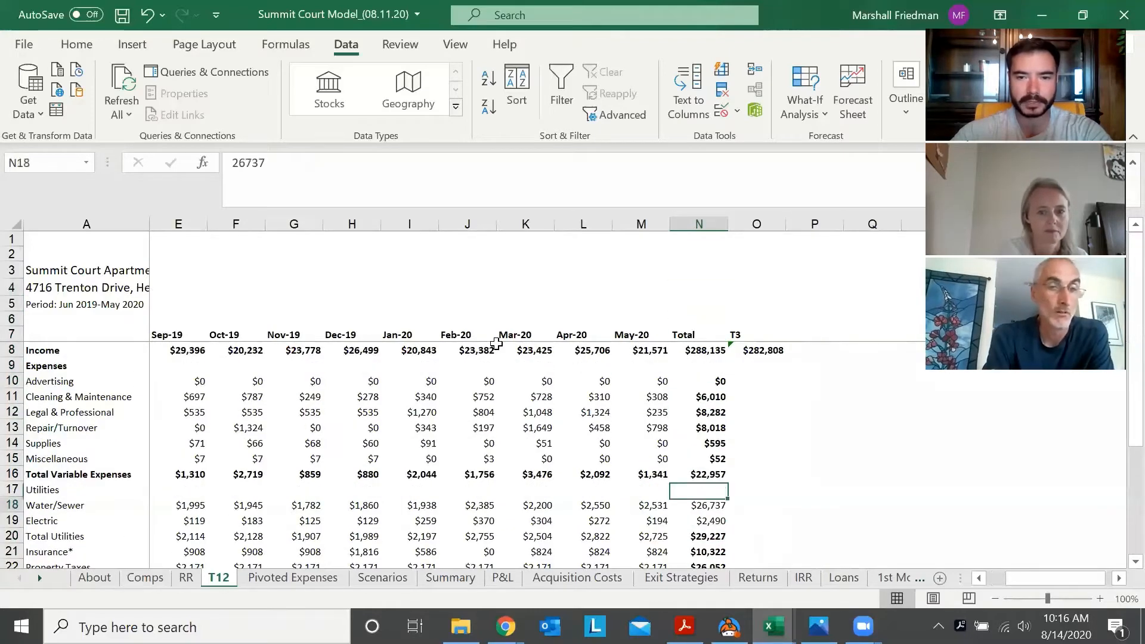
{"action": "key", "text": "Up"}
{"action": "key", "text": "Up"}
{"action": "key", "text": "Up"}
{"action": "key", "text": "Up"}
{"action": "key", "text": "Up"}
{"action": "key", "text": "Up"}
{"action": "key", "text": "Up"}
{"action": "key", "text": "Up"}
{"action": "key", "text": "Up"}
{"action": "key", "text": "Up"}
{"action": "key", "text": "Up"}
{"action": "key", "text": "Up"}
{"action": "key", "text": "Up"}
{"action": "key", "text": "Up"}
{"action": "key", "text": "Up"}
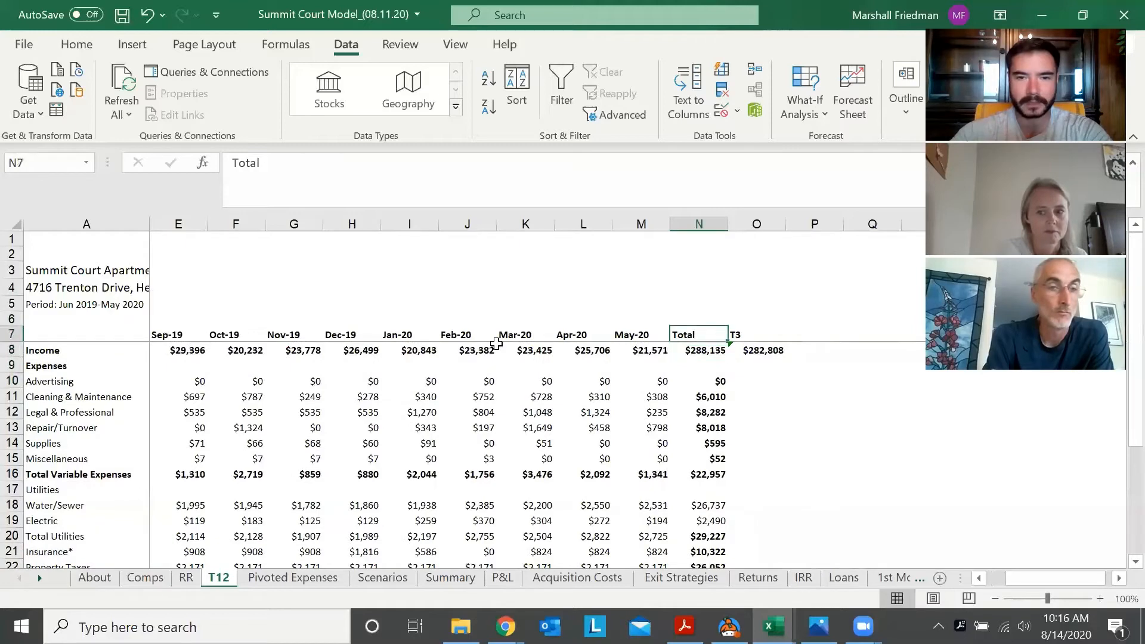
Review the month headers in row 7 of the T12 sheet from the Total column back to Jun-19
{"action": "key", "text": "Left"}
{"action": "key", "text": "Left"}
{"action": "key", "text": "Left"}
{"action": "key", "text": "Left"}
{"action": "key", "text": "Left"}
{"action": "key", "text": "Left"}
{"action": "key", "text": "Left"}
{"action": "key", "text": "Left"}
{"action": "key", "text": "Left"}
{"action": "key", "text": "Left"}
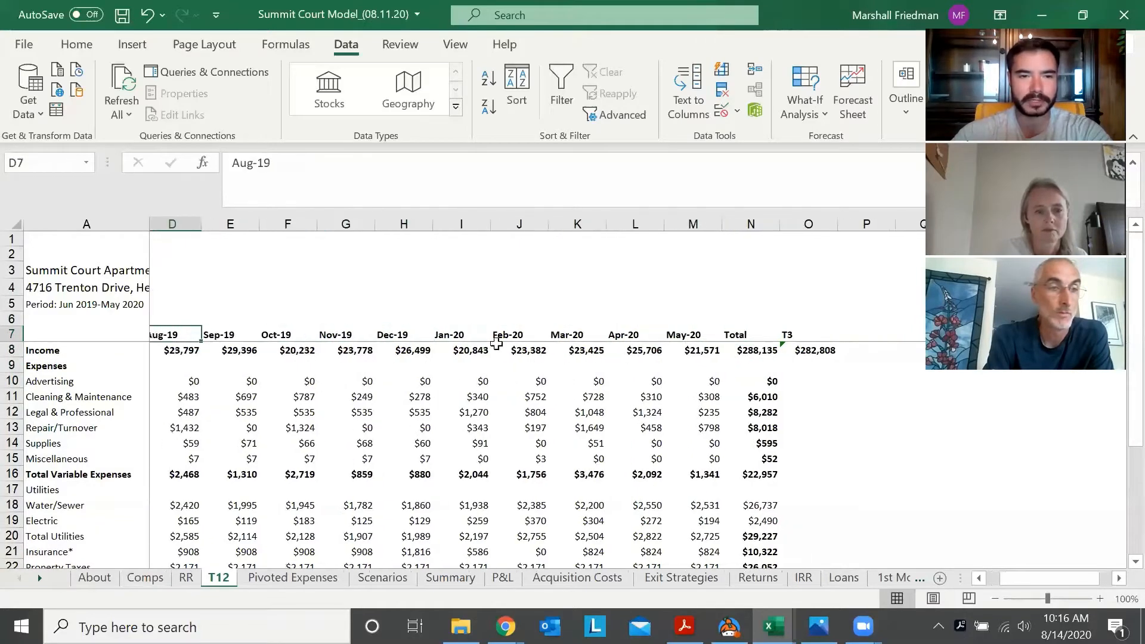
{"action": "key", "text": "Left"}
{"action": "key", "text": "Left"}
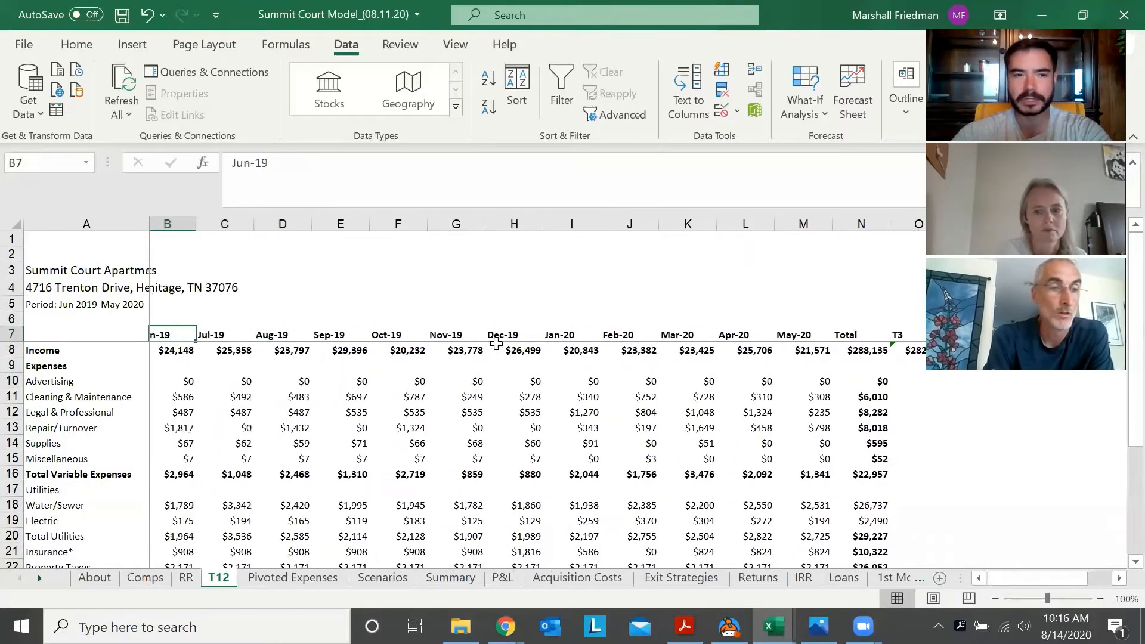
{"action": "key", "text": "Right"}
{"action": "key", "text": "Right"}
{"action": "key", "text": "Right"}
{"action": "key", "text": "Left"}
{"action": "key", "text": "Left"}
{"action": "key", "text": "Left"}
{"action": "key", "text": "Right"}
{"action": "key", "text": "Right"}
{"action": "key", "text": "Right"}
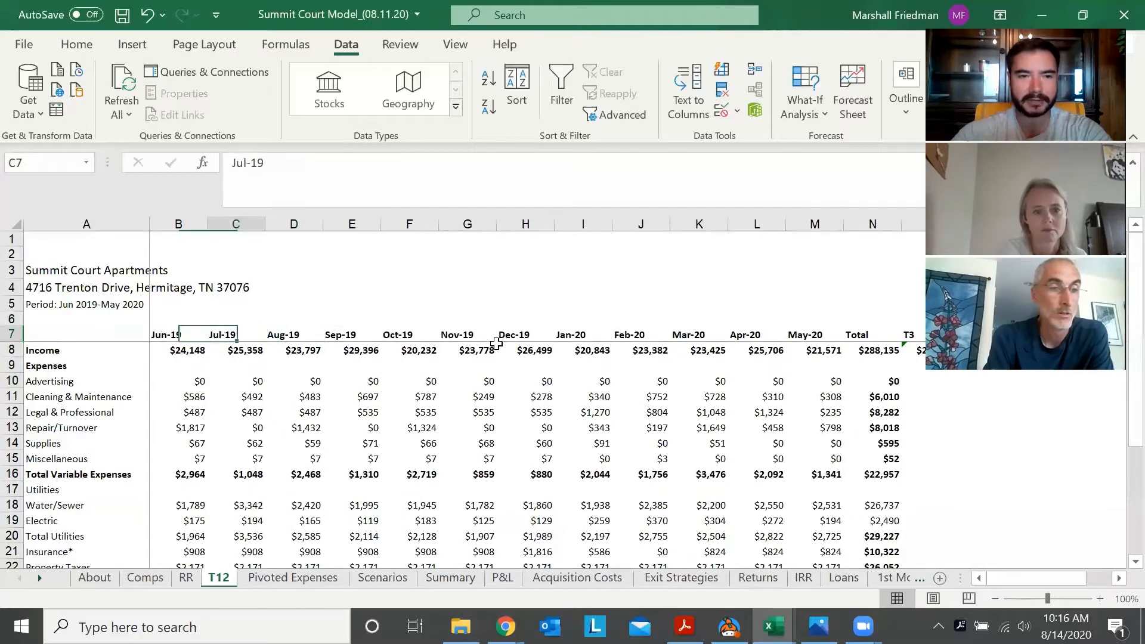
{"action": "key", "text": "Left"}
{"action": "key", "text": "Left"}
{"action": "key", "text": "Left"}
{"action": "key", "text": "Left"}
{"action": "key", "text": "Right"}
{"action": "key", "text": "Right"}
{"action": "key", "text": "Right"}
{"action": "key", "text": "Right"}
{"action": "key", "text": "Right"}
{"action": "key", "text": "Right"}
{"action": "key", "text": "Right"}
{"action": "key", "text": "Right"}
{"action": "key", "text": "Right"}
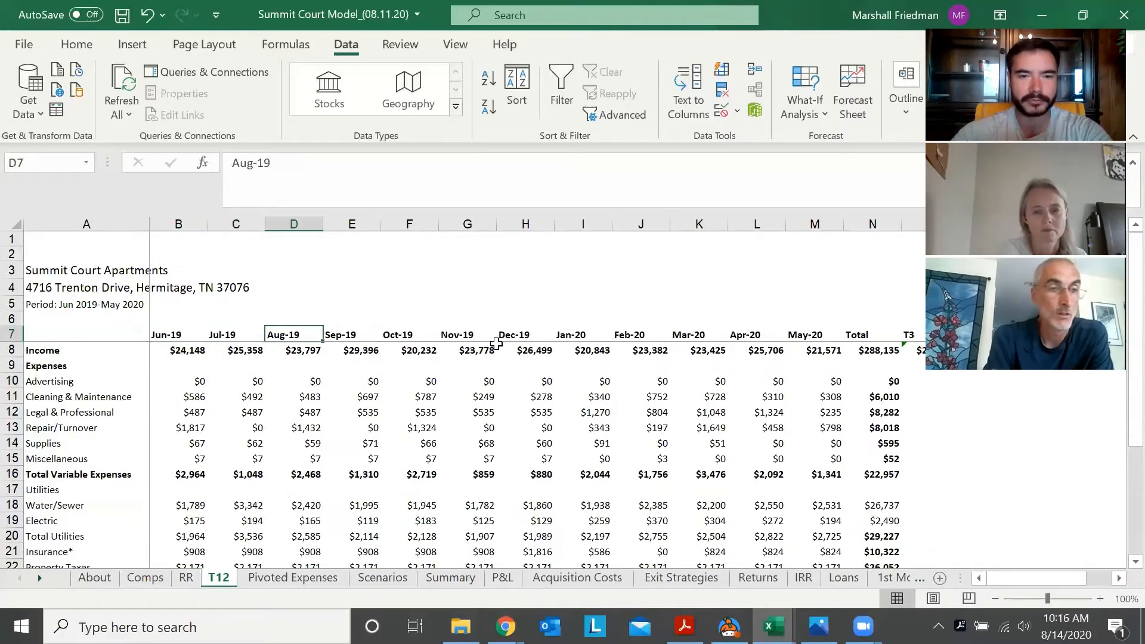
{"action": "key", "text": "Left"}
{"action": "key", "text": "Left"}
{"action": "key", "text": "Left"}
{"action": "key", "text": "Left"}
{"action": "key", "text": "Left"}
{"action": "key", "text": "Left"}
{"action": "key", "text": "Left"}
{"action": "key", "text": "Left"}
{"action": "key", "text": "Left"}
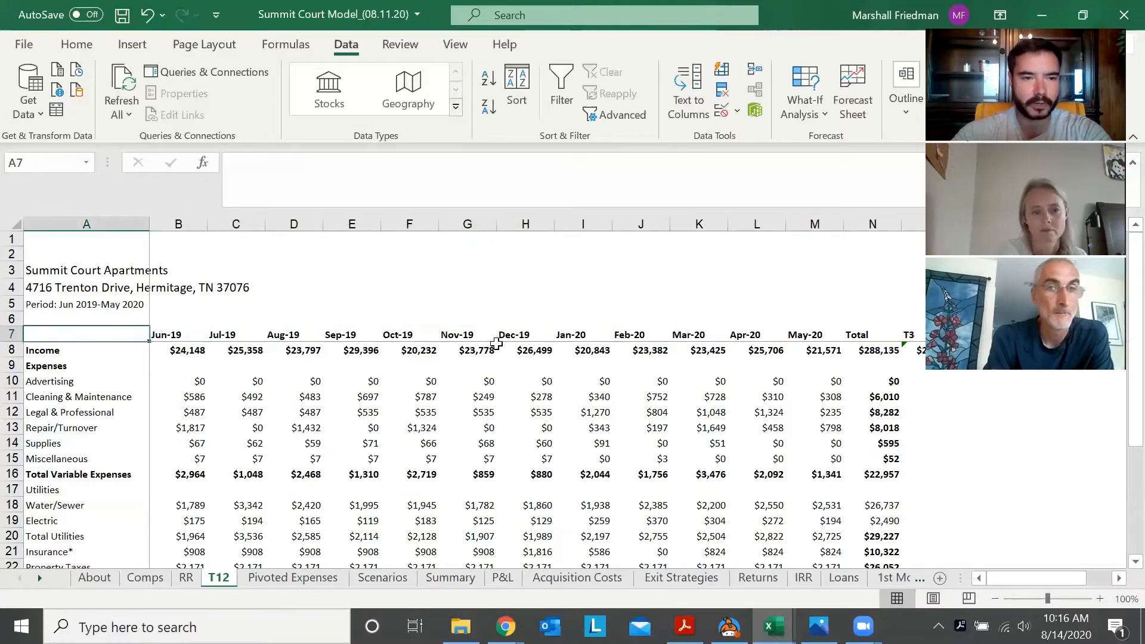
Follow the month headers from Jun-19 through the spring 2020 months and return to the Income row label
{"action": "key", "text": "Right"}
{"action": "key", "text": "Left"}
{"action": "key", "text": "Right"}
{"action": "key", "text": "Right"}
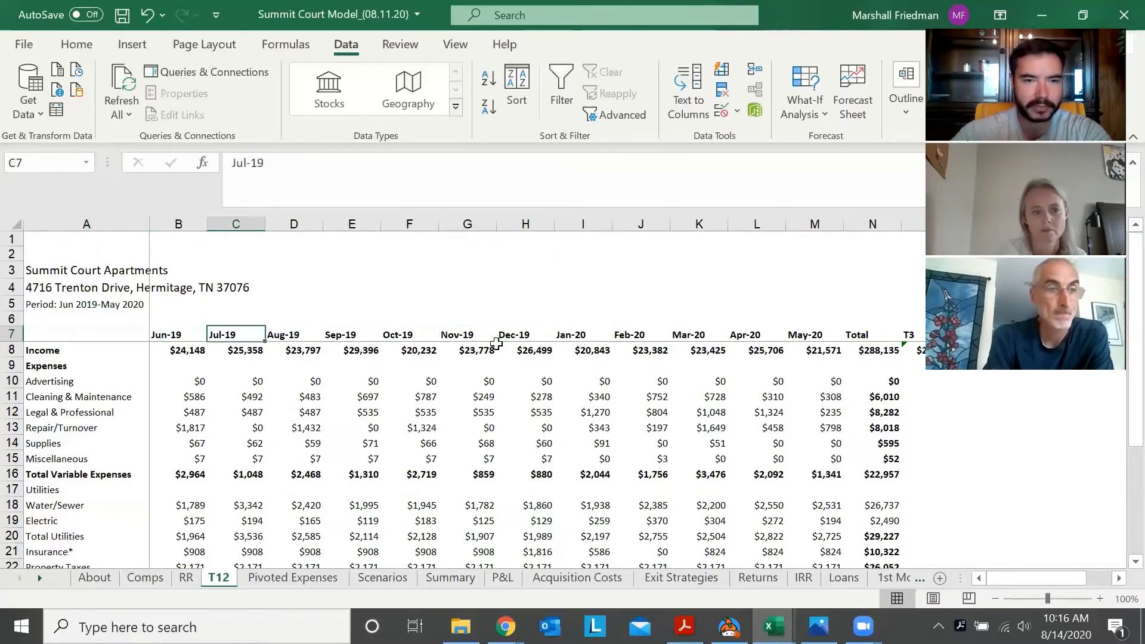
{"action": "key", "text": "Left"}
{"action": "key", "text": "Left"}
{"action": "key", "text": "Right"}
{"action": "key", "text": "Right"}
{"action": "key", "text": "Right"}
{"action": "key", "text": "Right"}
{"action": "key", "text": "Right"}
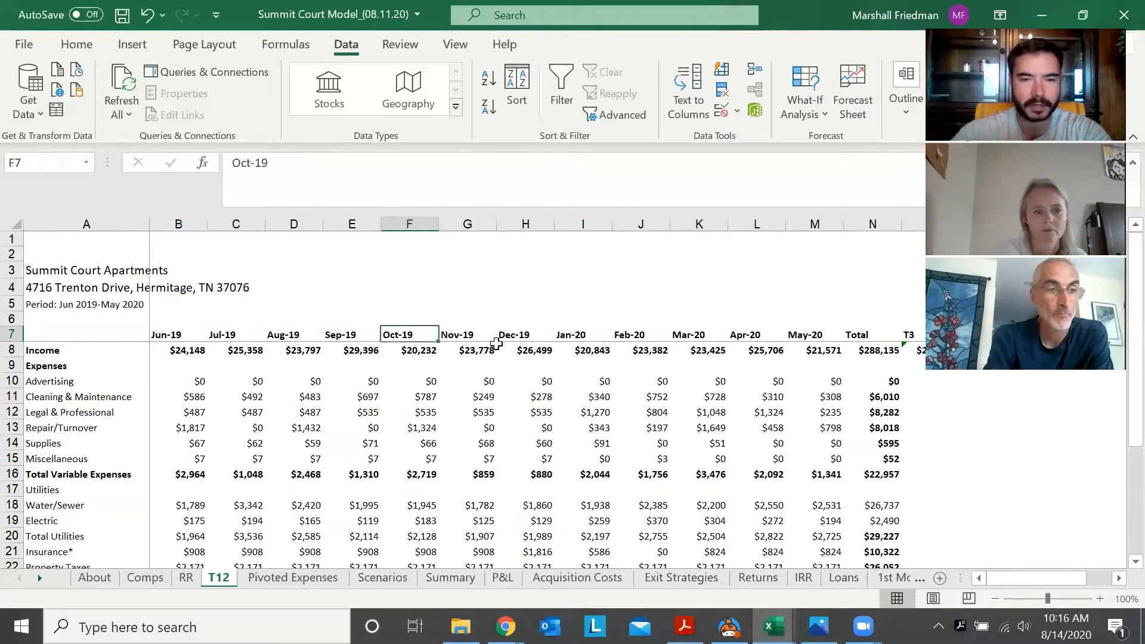
{"action": "key", "text": "Right"}
{"action": "key", "text": "Right"}
{"action": "key", "text": "Right"}
{"action": "key", "text": "Right"}
{"action": "key", "text": "Right"}
{"action": "key", "text": "Right"}
{"action": "key", "text": "Right"}
{"action": "key", "text": "Left"}
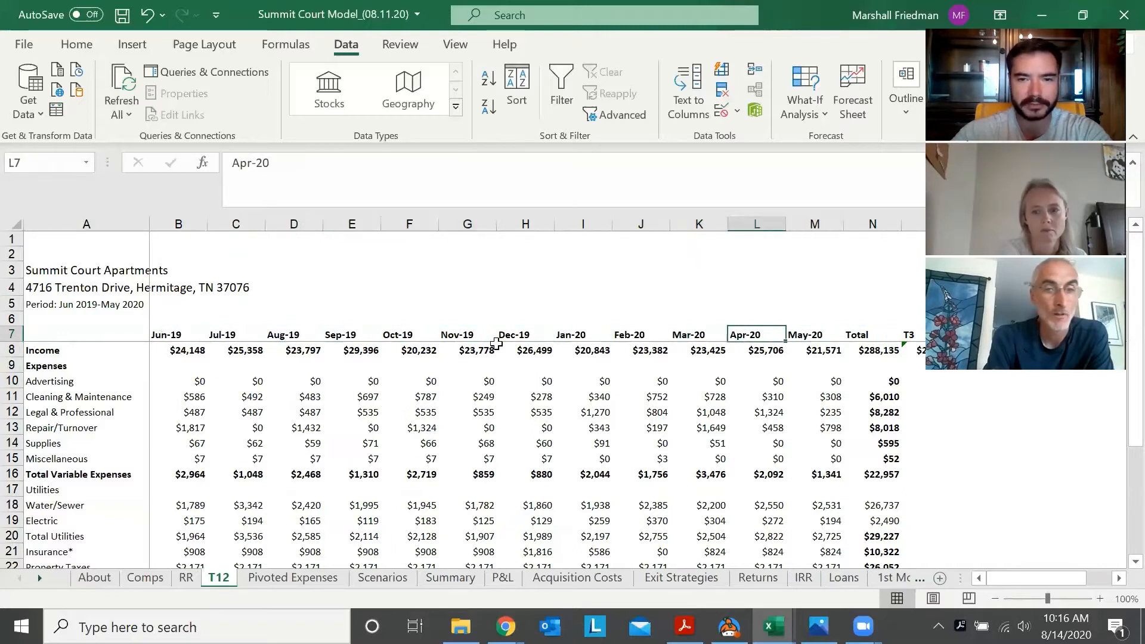
{"action": "key", "text": "Left"}
{"action": "key", "text": "Left"}
{"action": "key", "text": "Left"}
{"action": "key", "text": "Left"}
{"action": "key", "text": "Left"}
{"action": "key", "text": "Left"}
{"action": "key", "text": "Left"}
{"action": "key", "text": "Left"}
{"action": "key", "text": "Left"}
{"action": "key", "text": "Left"}
{"action": "key", "text": "Left"}
{"action": "key", "text": "Down"}
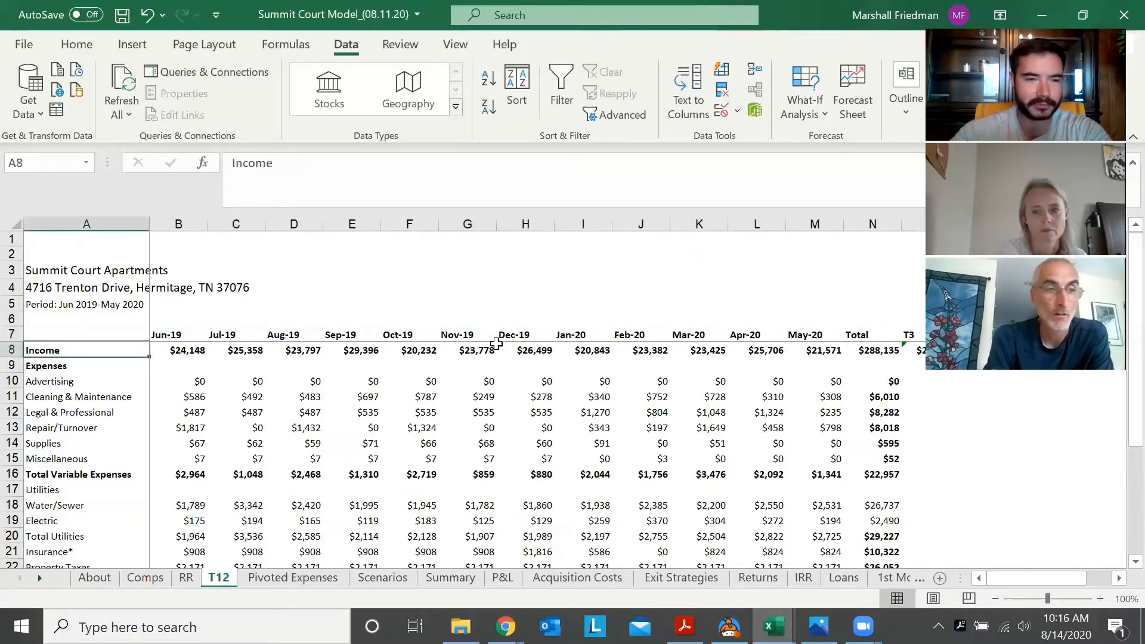
Look along the header row past the T3 column for a free column, rechecking the last months
{"action": "key", "text": "Up"}
{"action": "key", "text": "Right"}
{"action": "key", "text": "Right"}
{"action": "key", "text": "Right"}
{"action": "key", "text": "Right"}
{"action": "key", "text": "Right"}
{"action": "key", "text": "Right"}
{"action": "key", "text": "Right"}
{"action": "key", "text": "Right"}
{"action": "key", "text": "Right"}
{"action": "key", "text": "Right"}
{"action": "key", "text": "Right"}
{"action": "key", "text": "Right"}
{"action": "key", "text": "Right"}
{"action": "key", "text": "Right"}
{"action": "key", "text": "Right"}
{"action": "key", "text": "Right"}
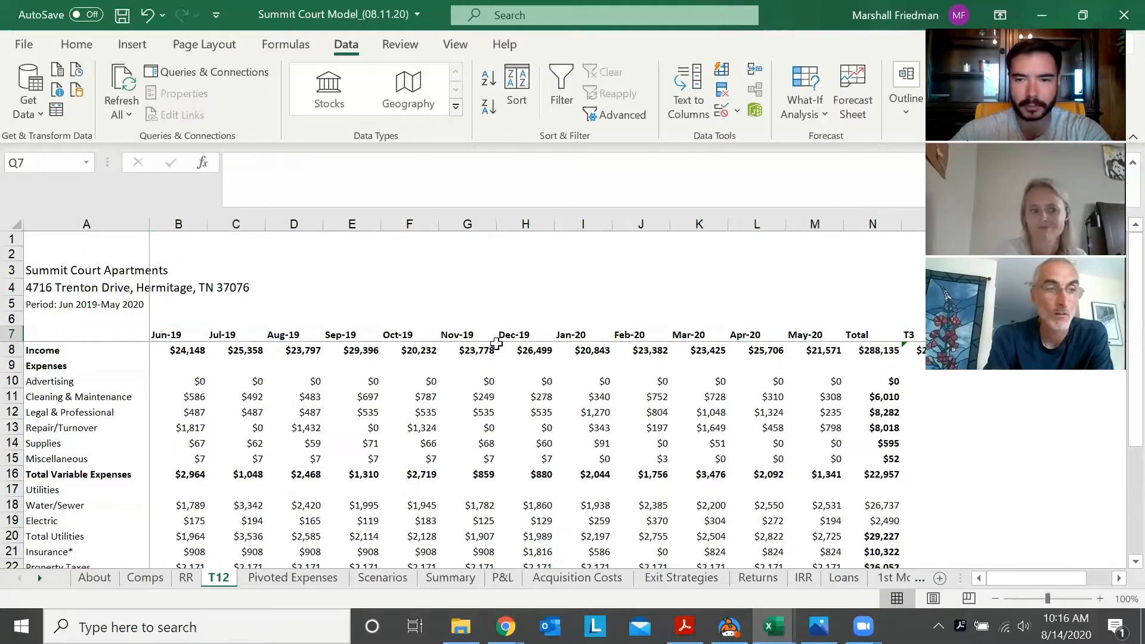
{"action": "key", "text": "Right"}
{"action": "key", "text": "Right"}
{"action": "key", "text": "Right"}
{"action": "key", "text": "Left"}
{"action": "key", "text": "Left"}
{"action": "key", "text": "Left"}
{"action": "key", "text": "Left"}
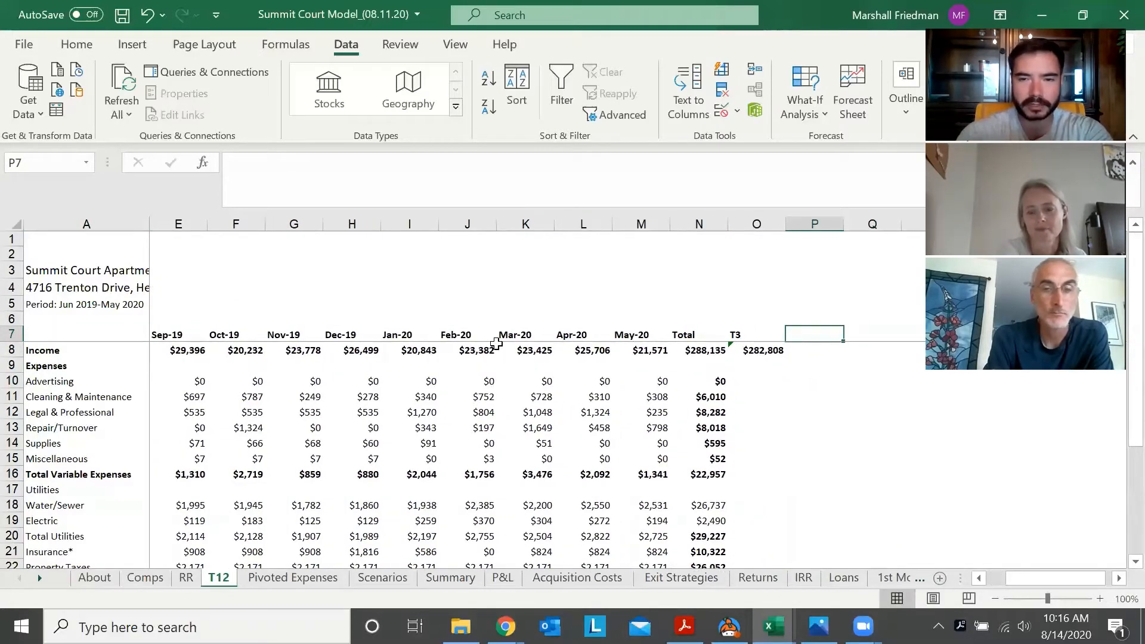
{"action": "key", "text": "Left"}
{"action": "key", "text": "Left"}
{"action": "key", "text": "Left"}
{"action": "key", "text": "Left"}
{"action": "key", "text": "Left"}
{"action": "key", "text": "Right"}
{"action": "key", "text": "Right"}
{"action": "key", "text": "Right"}
{"action": "key", "text": "Right"}
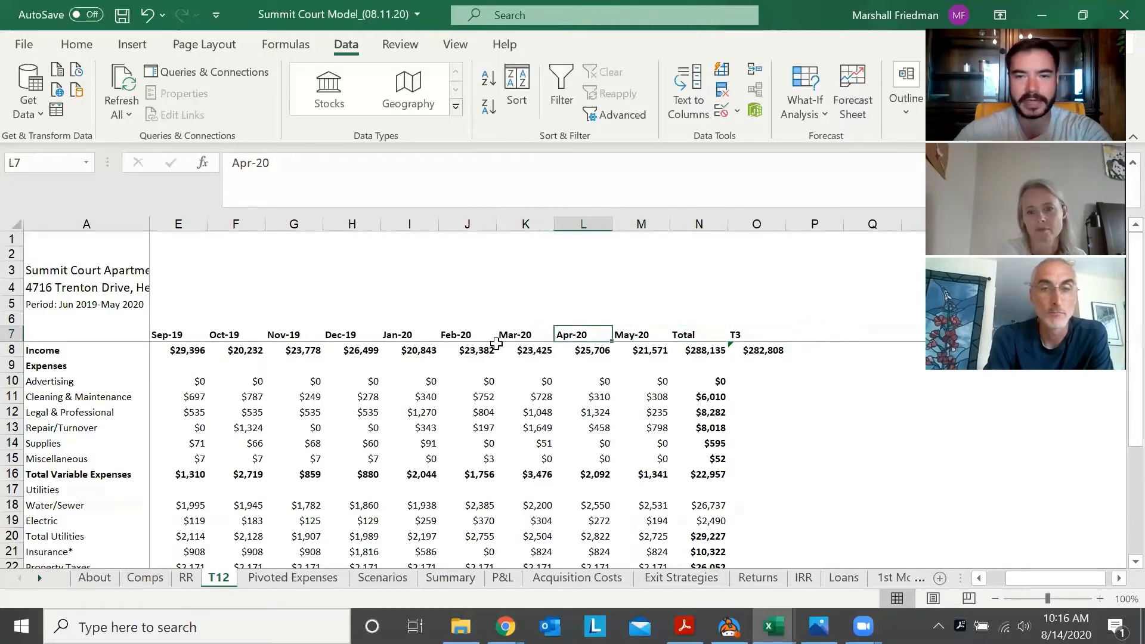
Add the column heading "Label" in cell P7, directly after the T3 column
{"action": "key", "text": "Right"}
{"action": "key", "text": "Right"}
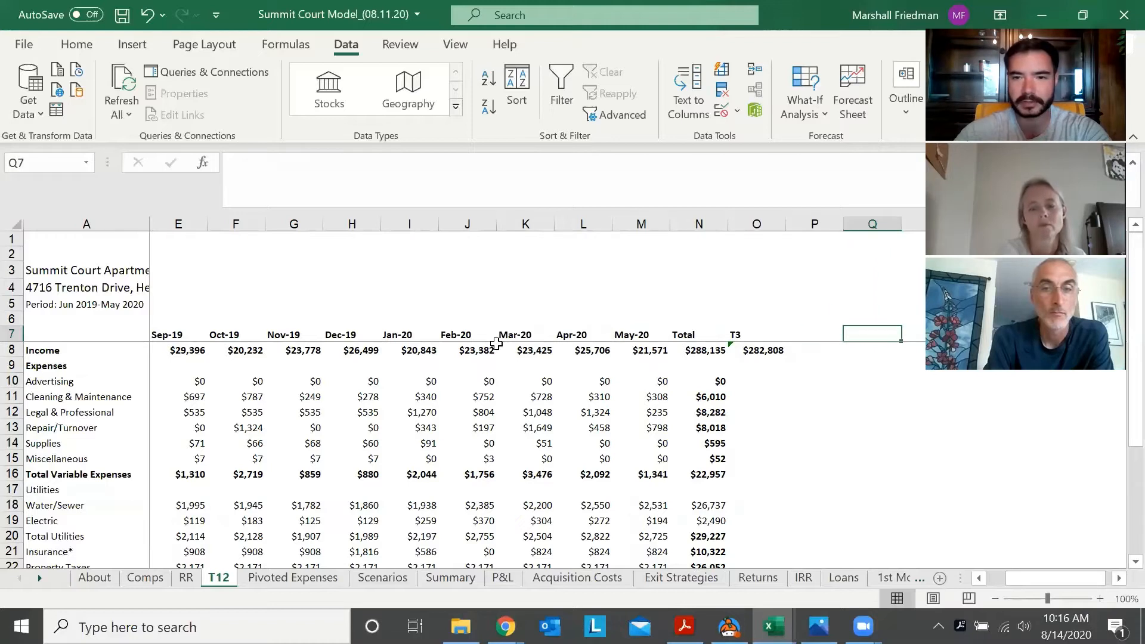
{"action": "key", "text": "Left"}
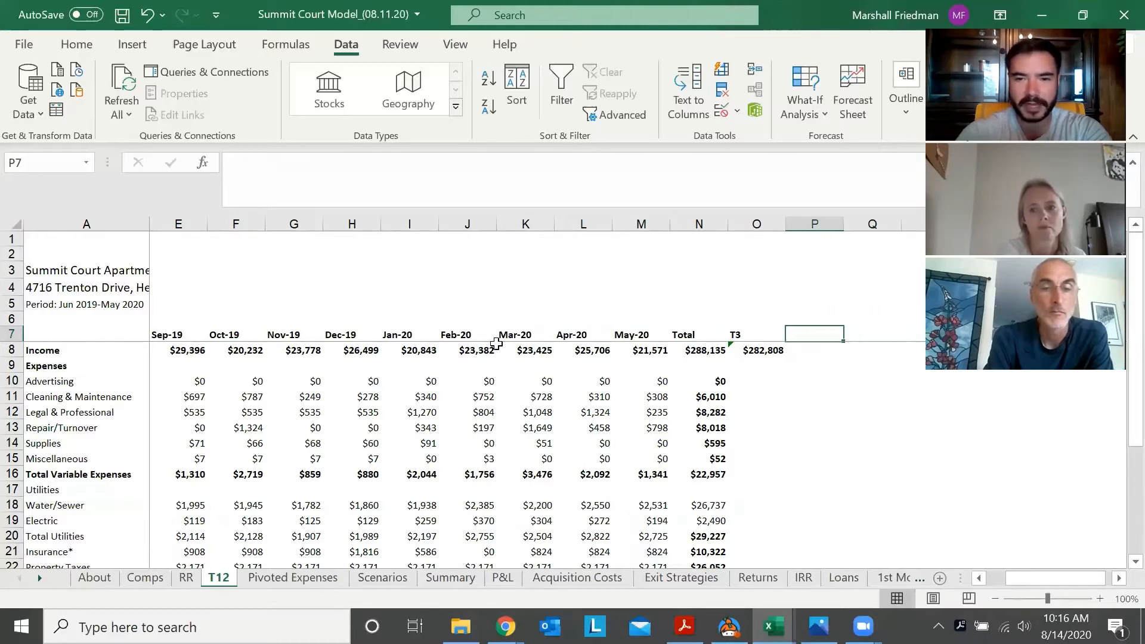
{"action": "type", "text": "Label"}
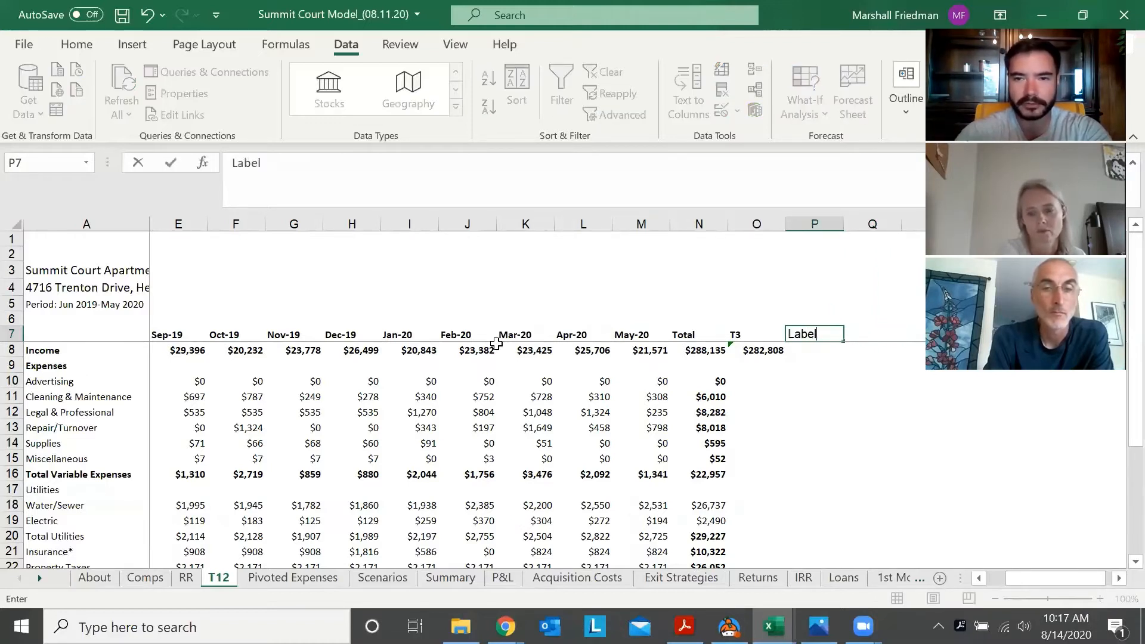
{"action": "key", "text": "Return"}
Look down the empty Label column alongside the expense rows to Total Utilities and return to its heading
{"action": "key", "text": "Down"}
{"action": "key", "text": "Down"}
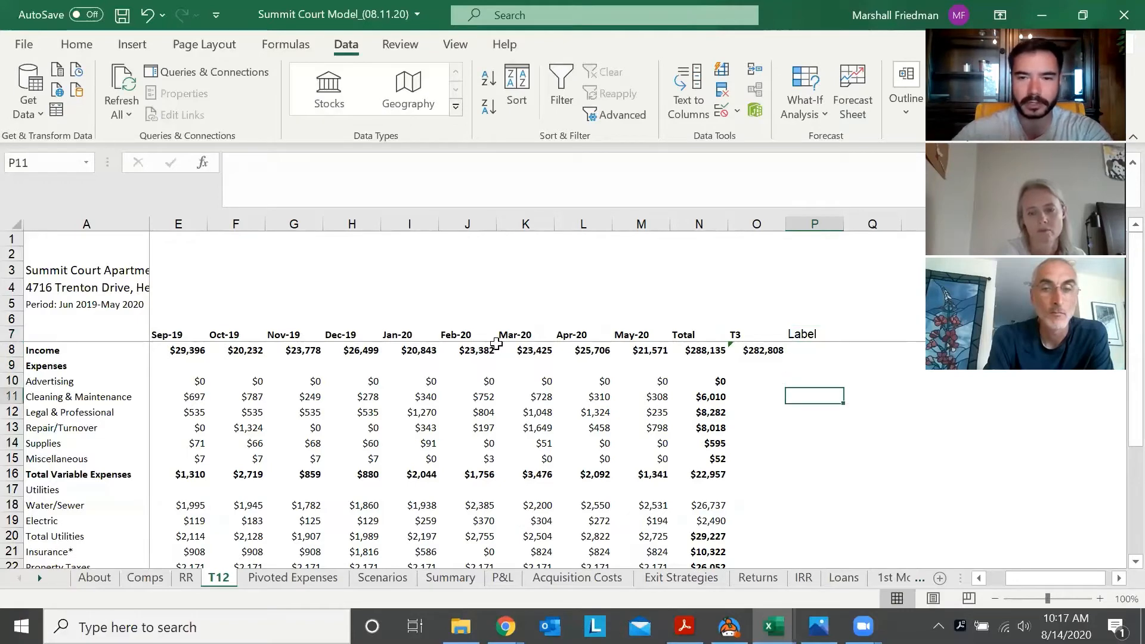
{"action": "key", "text": "Up"}
{"action": "key", "text": "Up"}
{"action": "key", "text": "Down"}
{"action": "key", "text": "Down"}
{"action": "key", "text": "Down"}
{"action": "key", "text": "Down"}
{"action": "key", "text": "Down"}
{"action": "key", "text": "Down"}
{"action": "key", "text": "Down"}
{"action": "key", "text": "Down"}
{"action": "key", "text": "Down"}
{"action": "key", "text": "Down"}
{"action": "key", "text": "Down"}
{"action": "key", "text": "Down"}
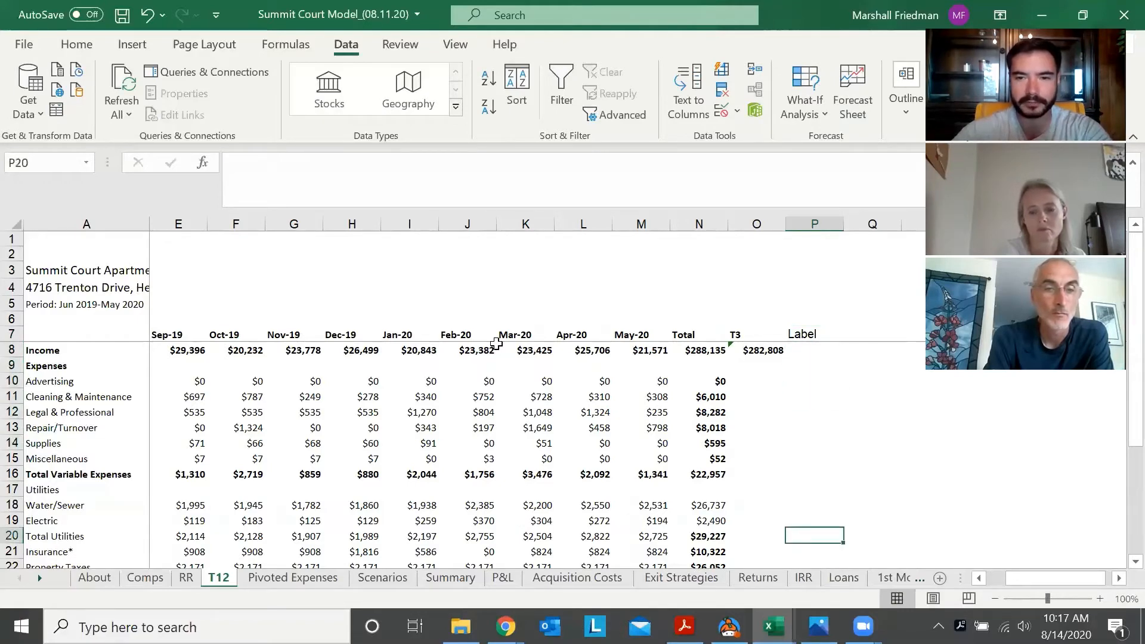
{"action": "key", "text": "Up"}
{"action": "key", "text": "Up"}
{"action": "key", "text": "Up"}
{"action": "key", "text": "Up"}
{"action": "key", "text": "Up"}
{"action": "key", "text": "Up"}
{"action": "key", "text": "Up"}
{"action": "key", "text": "Up"}
{"action": "key", "text": "Up"}
{"action": "key", "text": "Up"}
{"action": "key", "text": "Up"}
{"action": "key", "text": "Up"}
{"action": "key", "text": "Up"}
Copy the expense category names from Advertising through Deposit to Replacement Reserve (B29:B42) on the Scenarios sheet
{"action": "key", "text": "ctrl+Page_Down"}
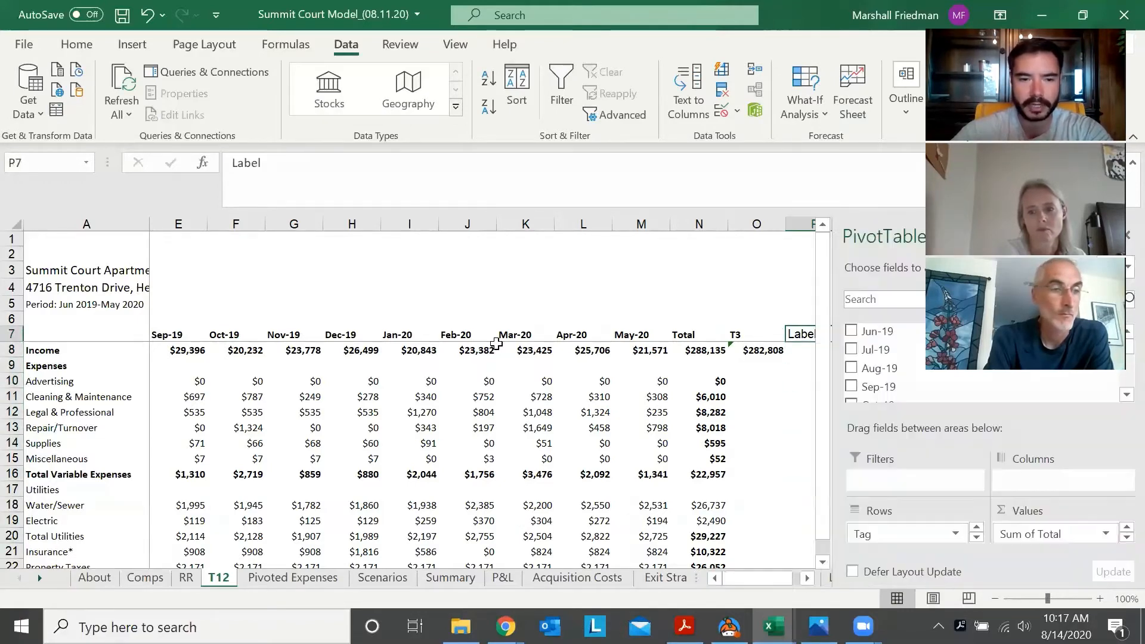
{"action": "key", "text": "ctrl+Page_Down"}
{"action": "key", "text": "Up"}
{"action": "key", "text": "Up"}
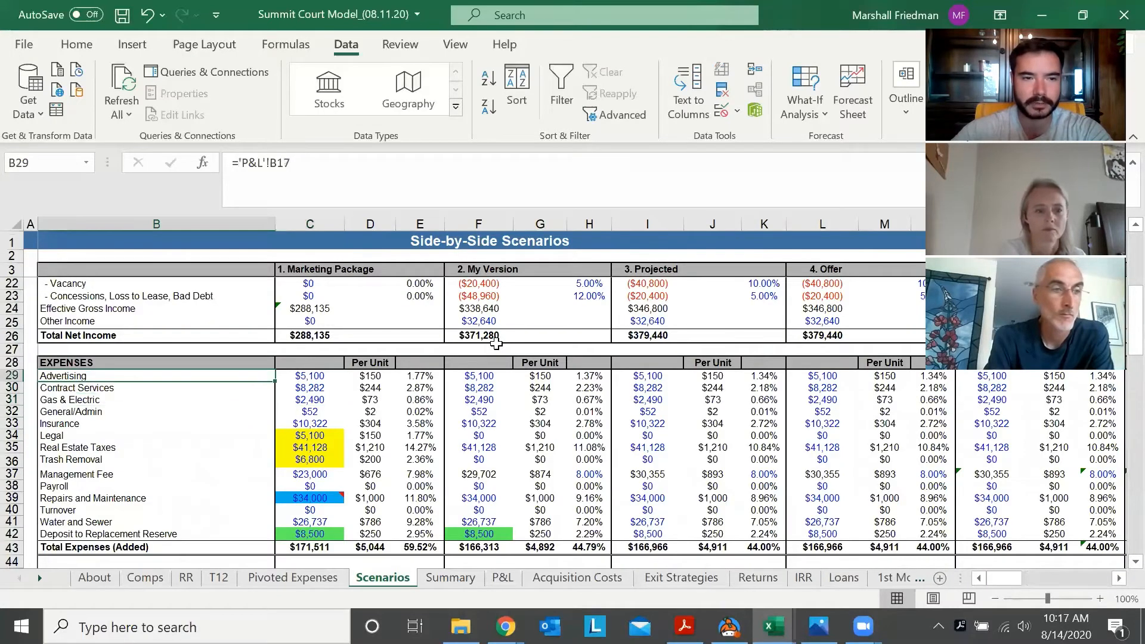
{"action": "key", "text": "shift+Down"}
{"action": "key", "text": "shift+Down"}
{"action": "key", "text": "shift+Down"}
{"action": "key", "text": "shift+Down"}
{"action": "key", "text": "shift+Down"}
{"action": "key", "text": "shift+Down"}
{"action": "key", "text": "shift+Down"}
{"action": "key", "text": "shift+Down"}
{"action": "key", "text": "shift+Down"}
{"action": "key", "text": "shift+Down"}
{"action": "key", "text": "shift+Down"}
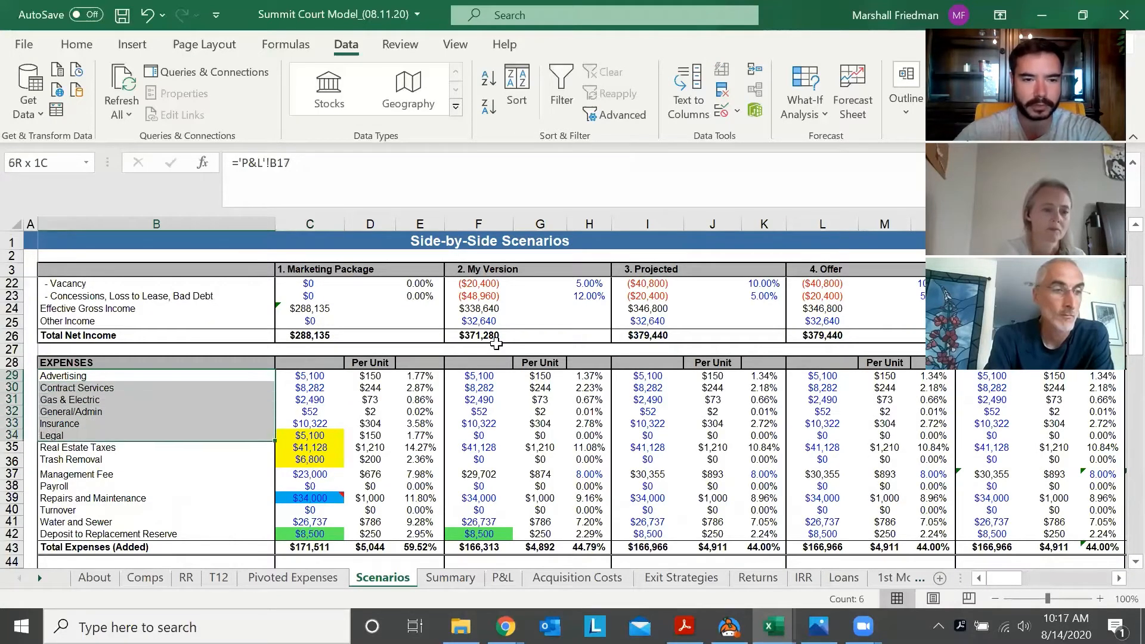
{"action": "key", "text": "shift+Down"}
{"action": "key", "text": "shift+Down"}
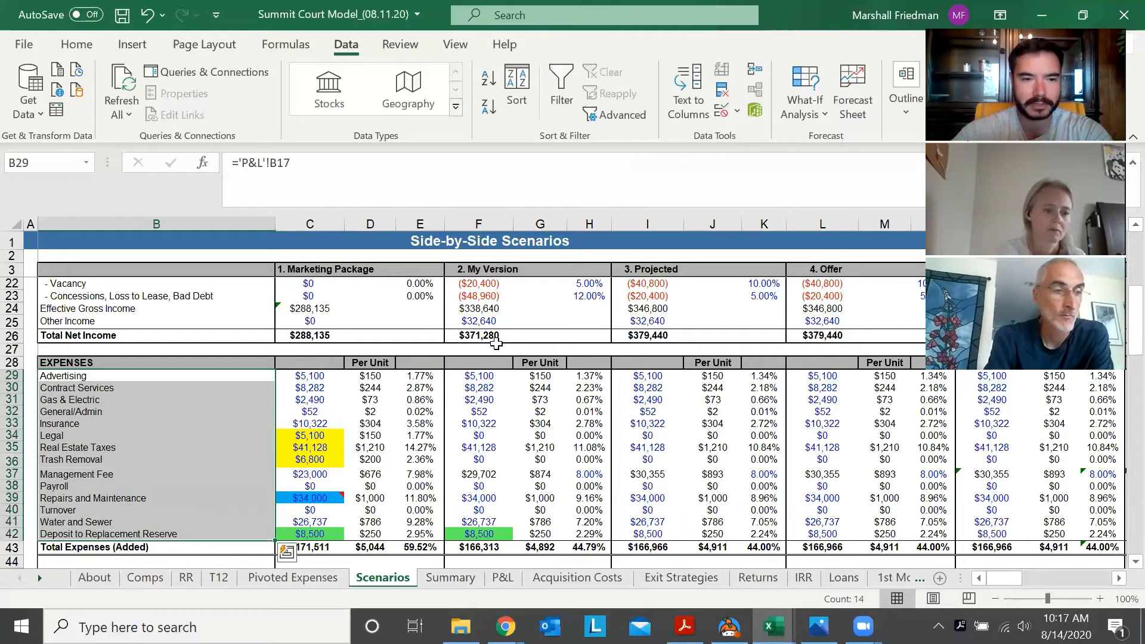
{"action": "key", "text": "ctrl+c"}
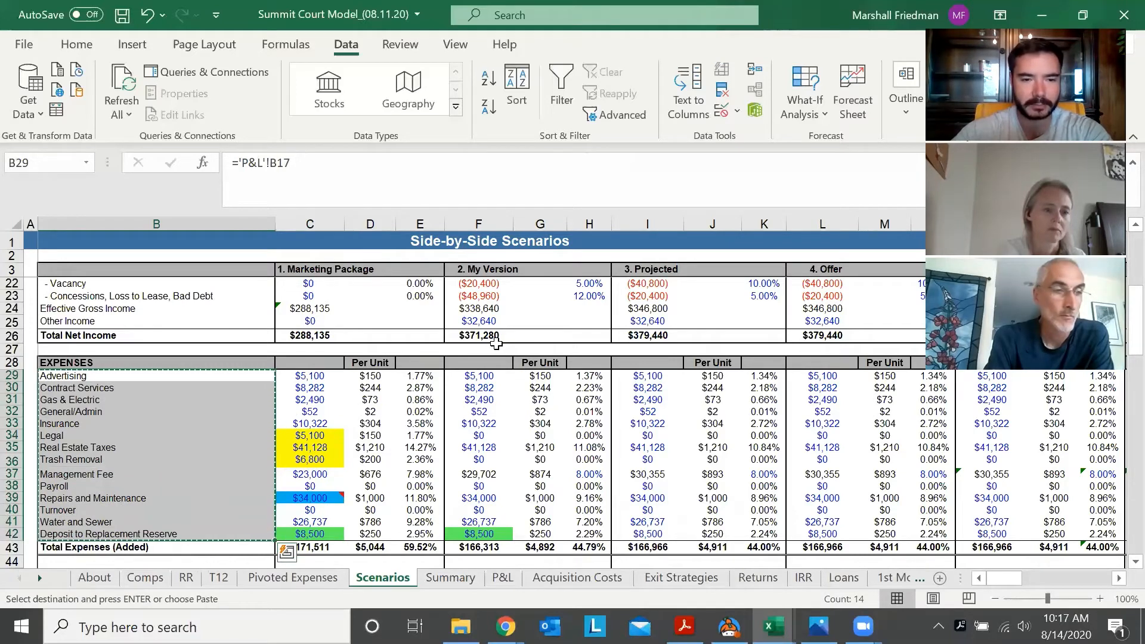
Select cell R10 on the T12 sheet, two columns past Label in the Advertising row, as the destination for the category list
{"action": "key", "text": "ctrl+Page_Up"}
{"action": "key", "text": "ctrl+Page_Up"}
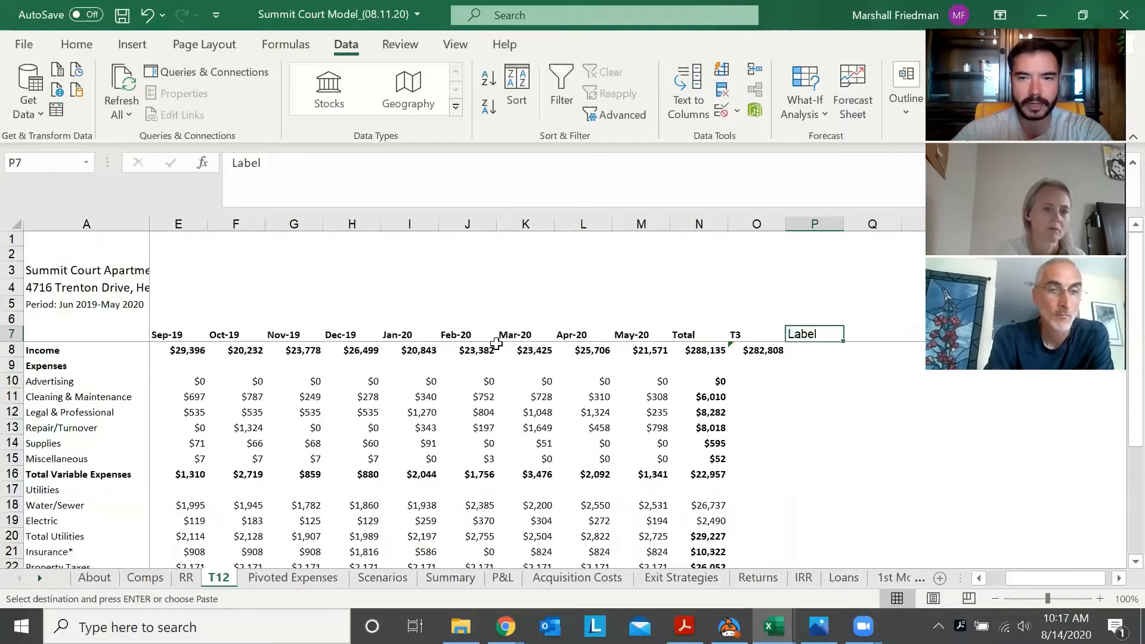
{"action": "key", "text": "Down"}
{"action": "key", "text": "Down"}
{"action": "key", "text": "Down"}
{"action": "key", "text": "Down"}
{"action": "key", "text": "Right"}
{"action": "key", "text": "Right"}
{"action": "key", "text": "Right"}
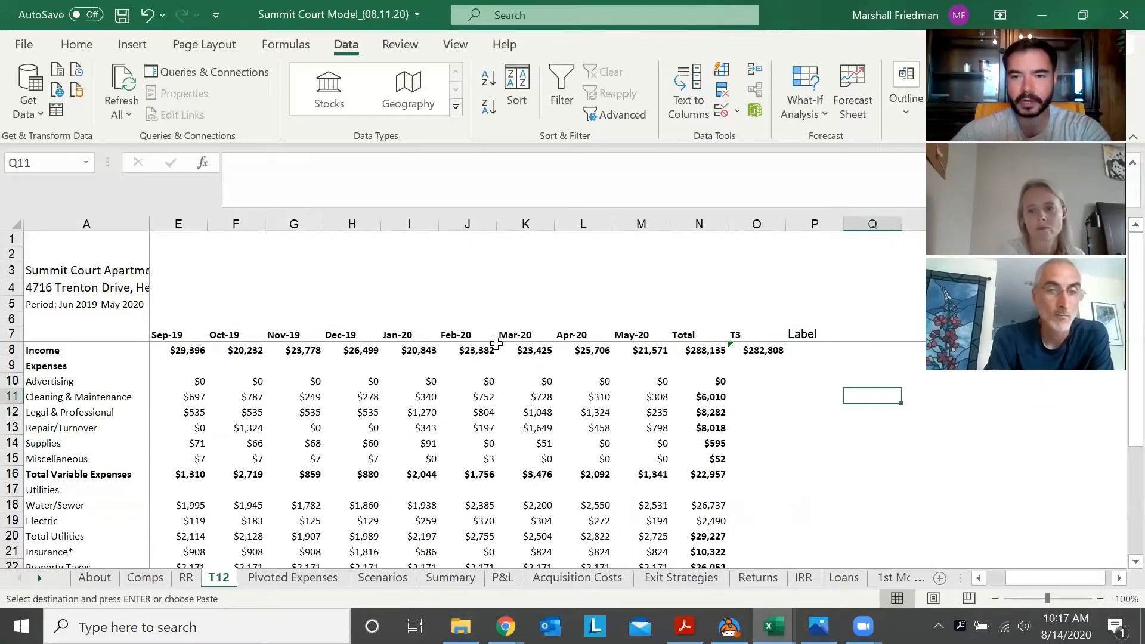
{"action": "key", "text": "Up"}
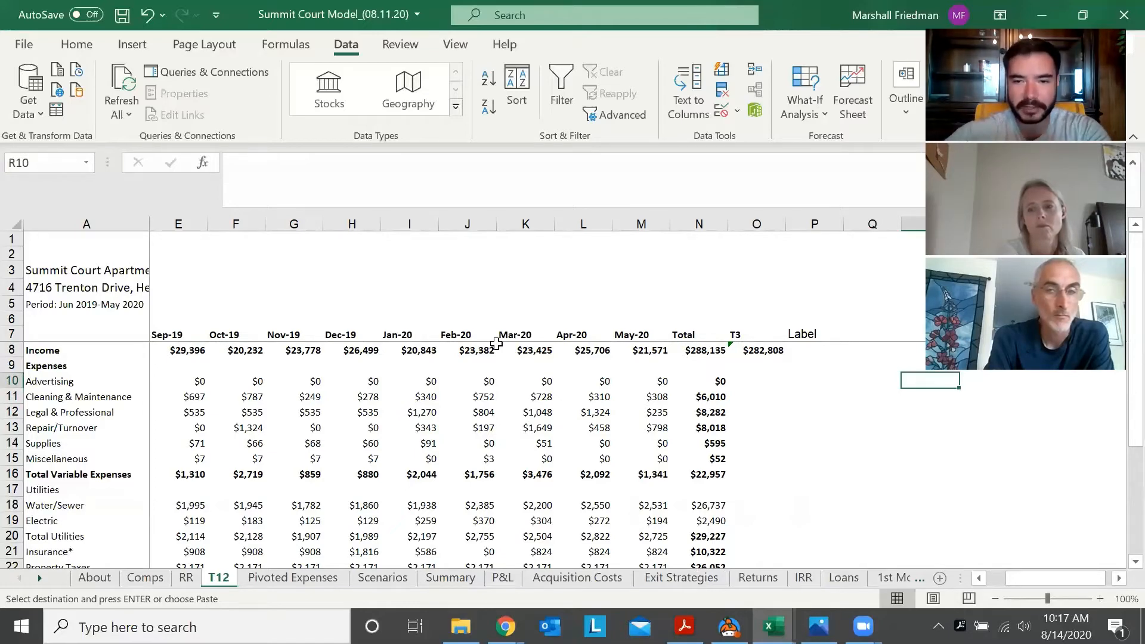
Return to the Scenarios sheet and copy the expense category range B29:B42 again
{"action": "key", "text": "ctrl+Page_Down"}
{"action": "key", "text": "ctrl+Page_Down"}
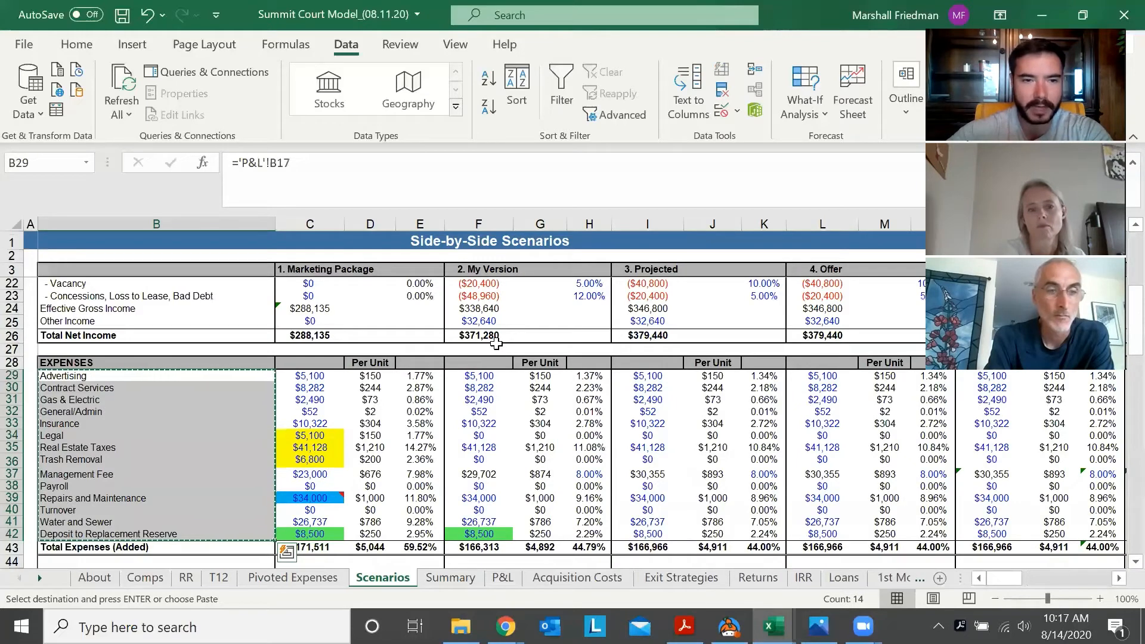
{"action": "key", "text": "Escape"}
{"action": "key", "text": "Down"}
{"action": "key", "text": "Down"}
{"action": "key", "text": "Down"}
{"action": "key", "text": "Down"}
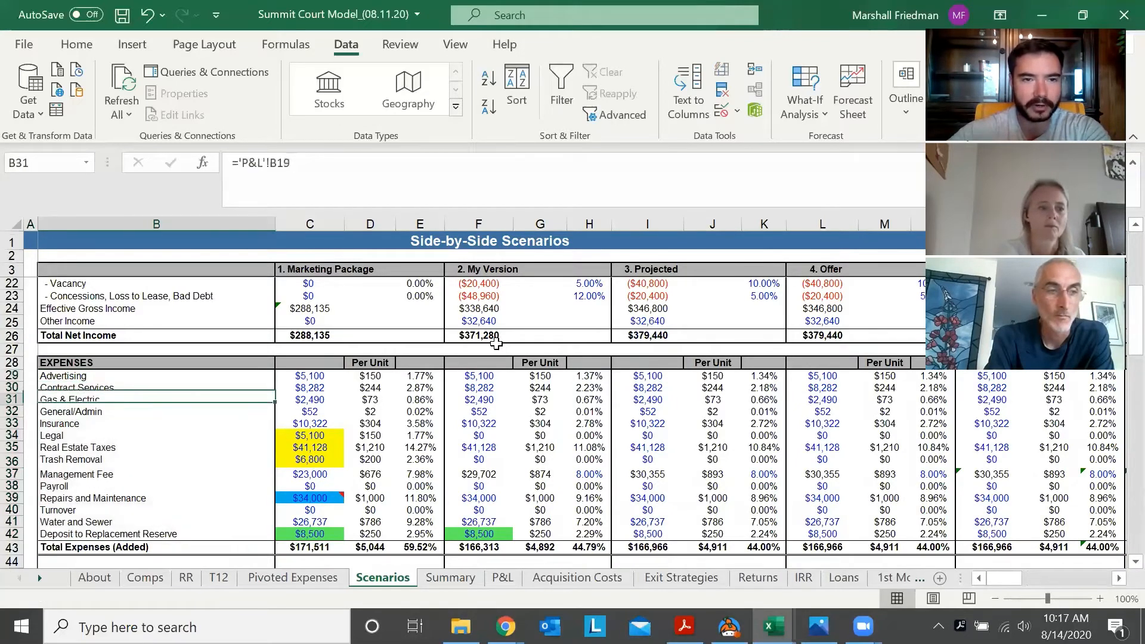
{"action": "key", "text": "Down"}
{"action": "key", "text": "Down"}
{"action": "key", "text": "Up"}
{"action": "key", "text": "Up"}
{"action": "key", "text": "Up"}
{"action": "key", "text": "Up"}
{"action": "key", "text": "Up"}
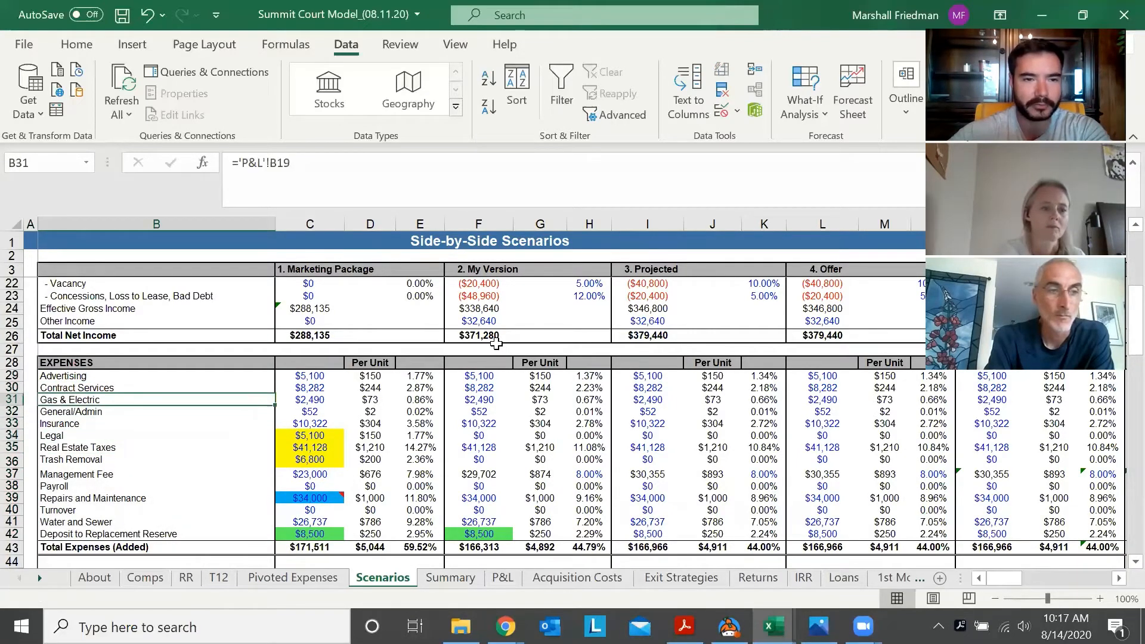
{"action": "key", "text": "Up"}
{"action": "key", "text": "shift+Down"}
{"action": "key", "text": "shift+Down"}
{"action": "key", "text": "shift+Down"}
{"action": "key", "text": "shift+Down"}
{"action": "key", "text": "shift+Down"}
{"action": "key", "text": "shift+Down"}
{"action": "key", "text": "shift+Down"}
{"action": "key", "text": "shift+Down"}
{"action": "key", "text": "shift+Down"}
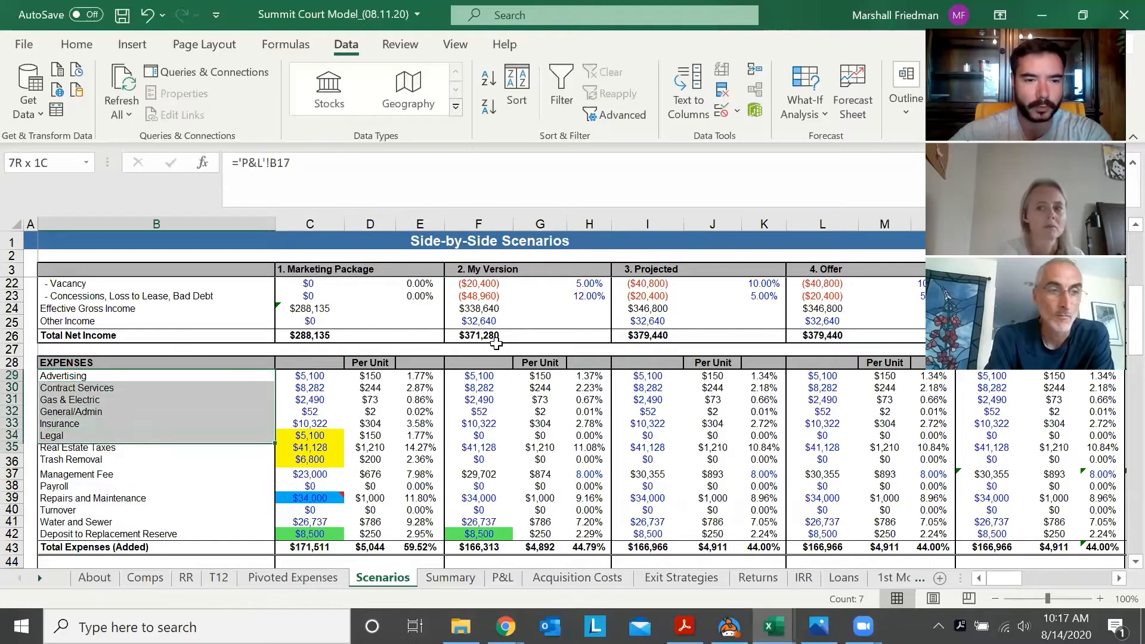
{"action": "key", "text": "shift+Down"}
{"action": "key", "text": "shift+Down"}
{"action": "key", "text": "shift+Down"}
{"action": "key", "text": "shift+Down"}
{"action": "key", "text": "ctrl+c"}
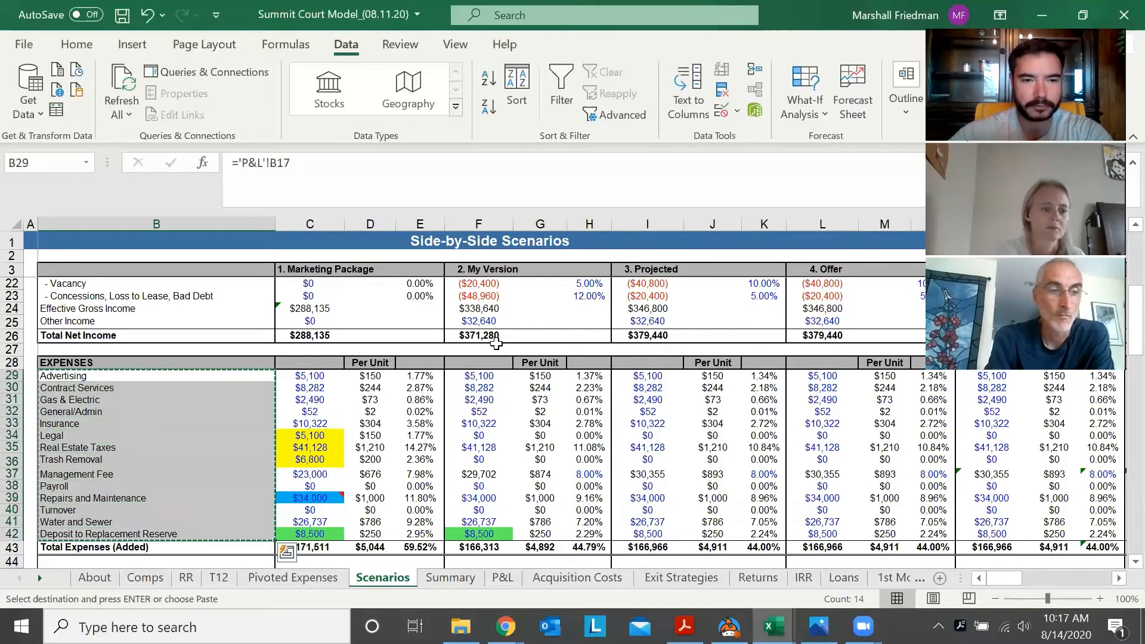
Paste the copied expense categories as values on the T12 sheet, starting at cell R10
{"action": "key", "text": "ctrl+Page_Up"}
{"action": "key", "text": "ctrl+Page_Up"}
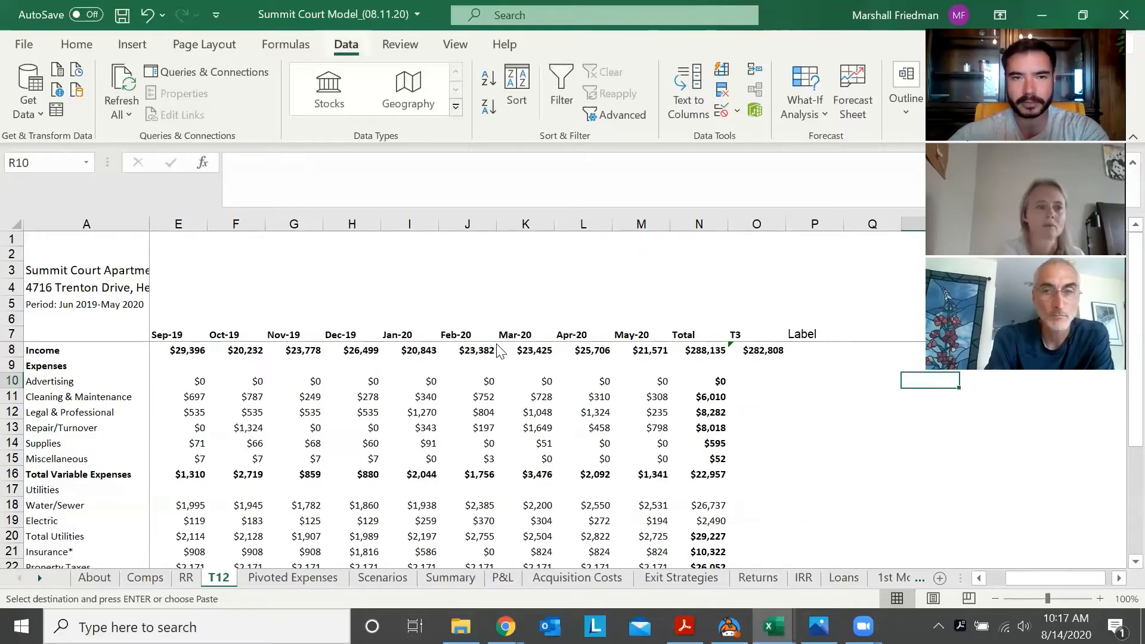
{"action": "key", "text": "alt"}
{"action": "key", "text": "e"}
{"action": "key", "text": "s"}
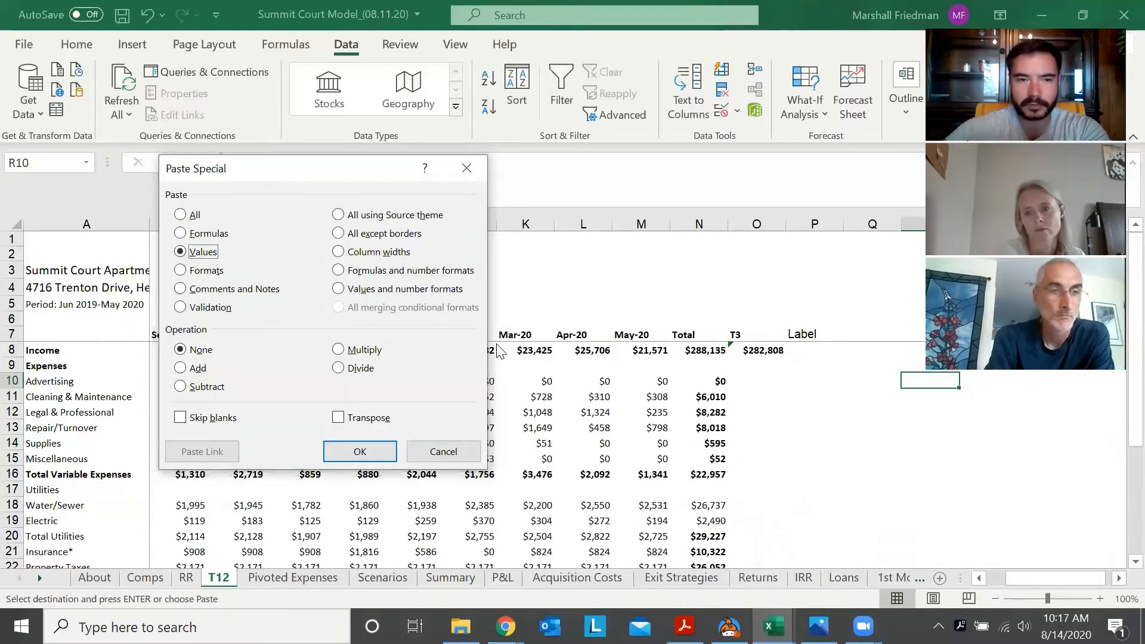
{"action": "key", "text": "Return"}
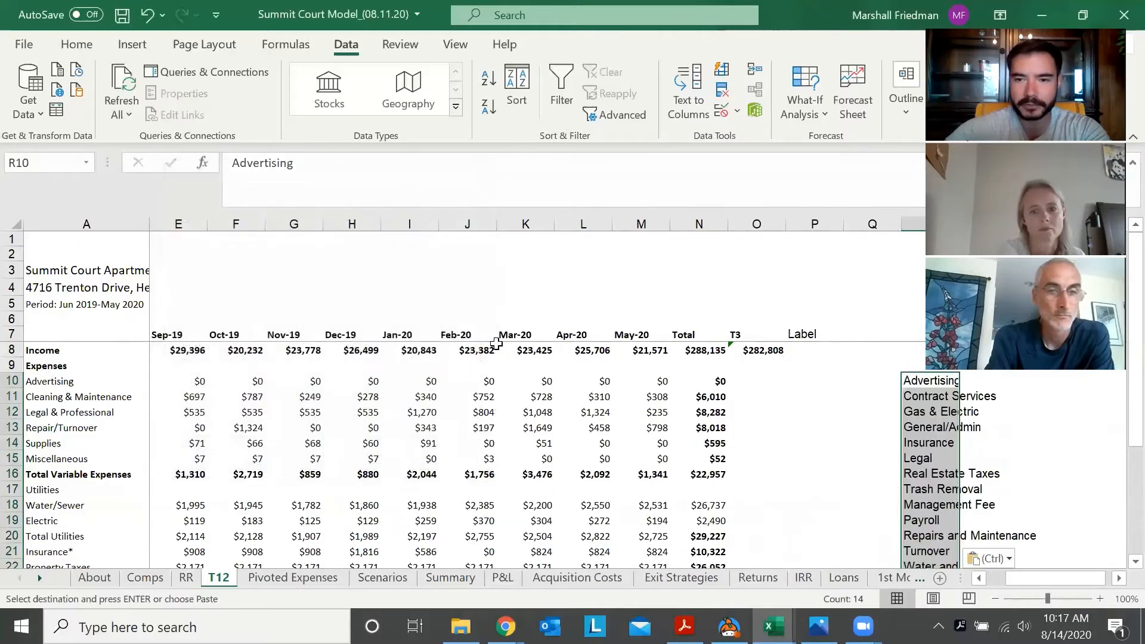
Look through the pasted category list down to Deposit to Replacement Reserve and return to the Label column's Advertising row
{"action": "key", "text": "Down"}
{"action": "key", "text": "Up"}
{"action": "key", "text": "Down"}
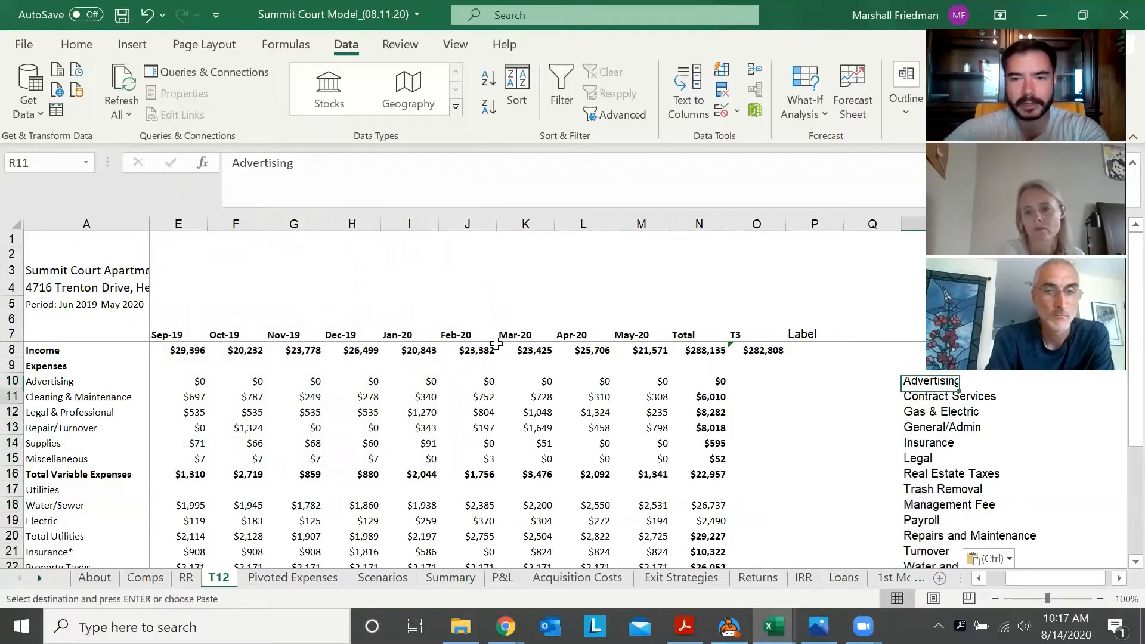
{"action": "key", "text": "Up"}
{"action": "key", "text": "Down"}
{"action": "key", "text": "Down"}
{"action": "key", "text": "Down"}
{"action": "key", "text": "Down"}
{"action": "key", "text": "Down"}
{"action": "key", "text": "Down"}
{"action": "key", "text": "Down"}
{"action": "key", "text": "Down"}
{"action": "key", "text": "Down"}
{"action": "key", "text": "Down"}
{"action": "key", "text": "Down"}
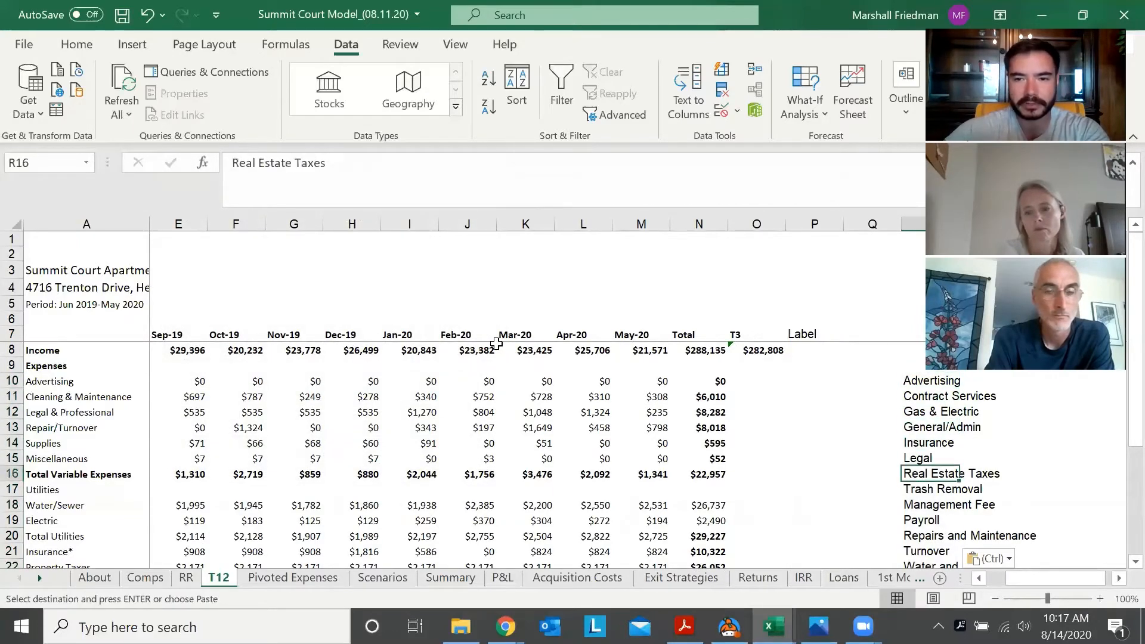
{"action": "key", "text": "Down"}
{"action": "key", "text": "Down"}
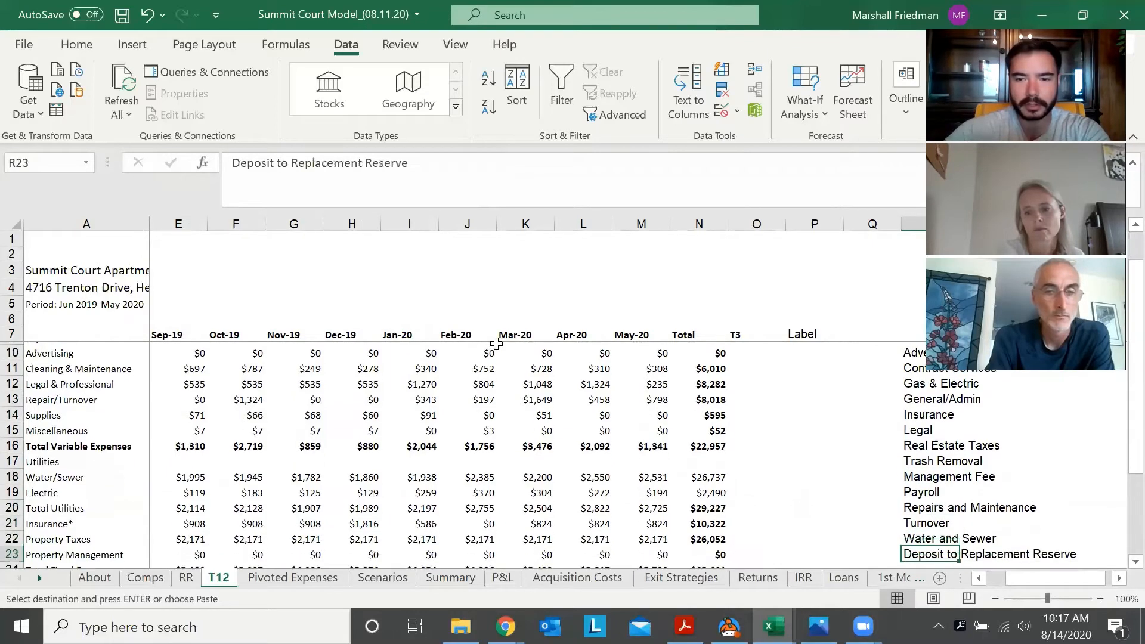
{"action": "key", "text": "Up"}
{"action": "key", "text": "Up"}
{"action": "key", "text": "Up"}
{"action": "key", "text": "Up"}
{"action": "key", "text": "Up"}
{"action": "key", "text": "Up"}
{"action": "key", "text": "Up"}
{"action": "key", "text": "Up"}
{"action": "key", "text": "Up"}
{"action": "key", "text": "Up"}
{"action": "key", "text": "Up"}
{"action": "key", "text": "Up"}
{"action": "key", "text": "Up"}
{"action": "key", "text": "Up"}
{"action": "key", "text": "Up"}
{"action": "key", "text": "Up"}
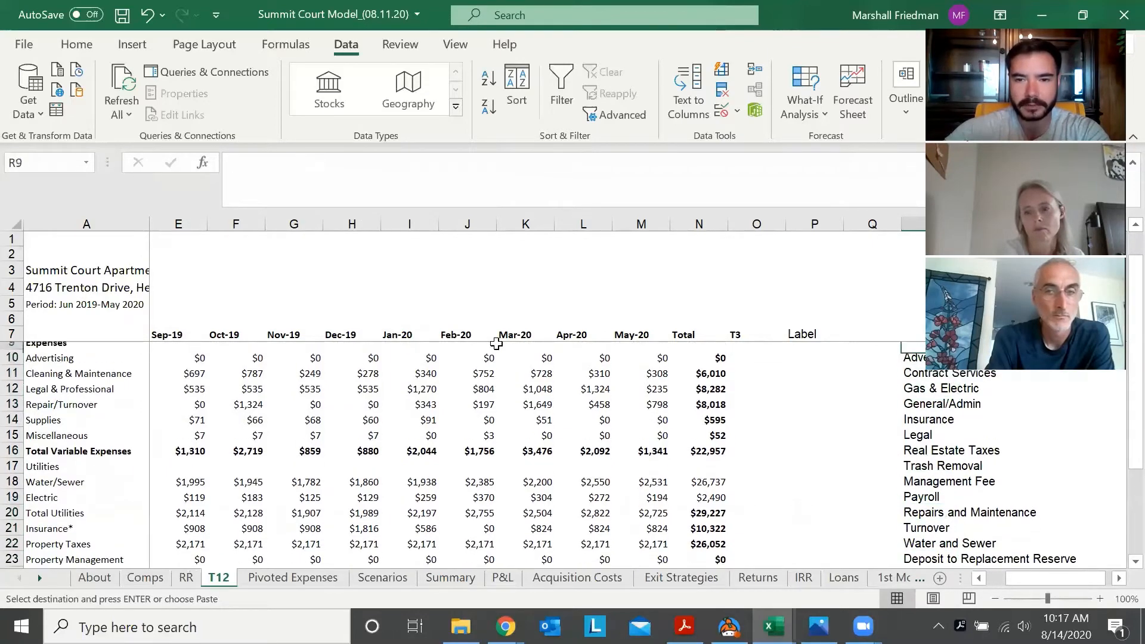
{"action": "key", "text": "Left"}
{"action": "key", "text": "Left"}
{"action": "key", "text": "Down"}
{"action": "key", "text": "Down"}
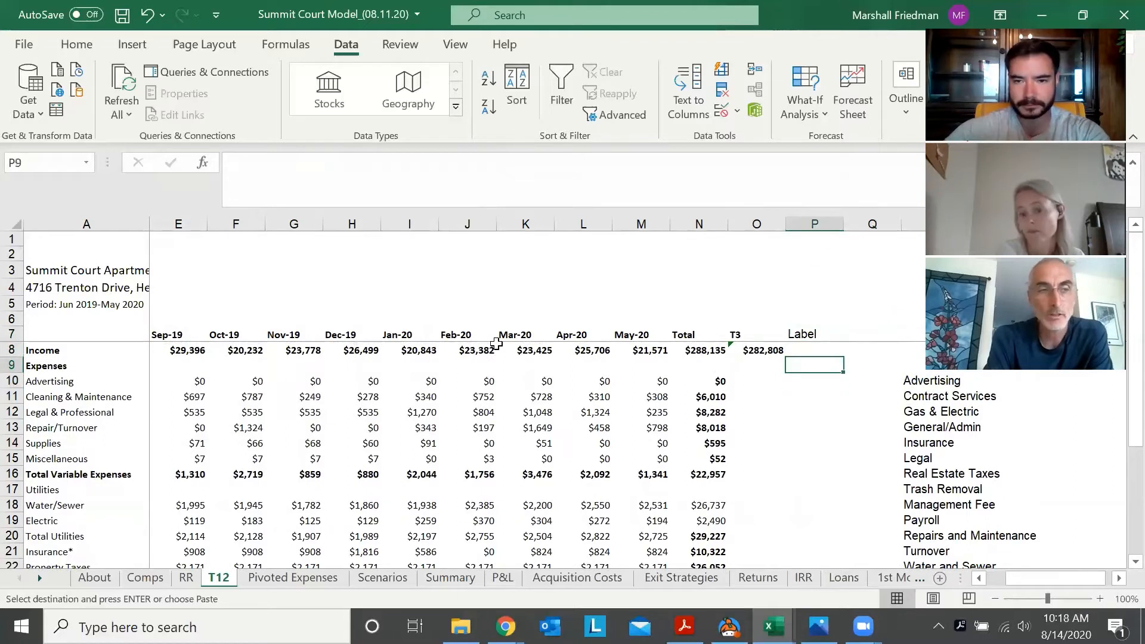
{"action": "key", "text": "Down"}
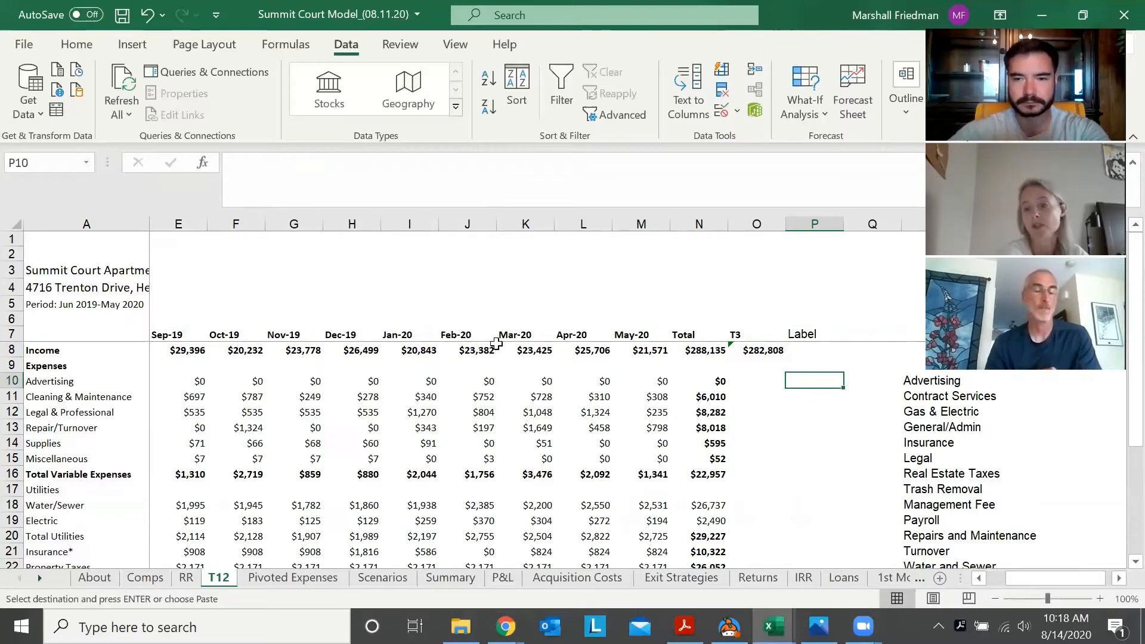
Look down the category list in column R again and compare it with the Advertising row's figures and Label cell
{"action": "key", "text": "Right"}
{"action": "key", "text": "Right"}
{"action": "key", "text": "Down"}
{"action": "key", "text": "Down"}
{"action": "key", "text": "Down"}
{"action": "key", "text": "Down"}
{"action": "key", "text": "Down"}
{"action": "key", "text": "Down"}
{"action": "key", "text": "Down"}
{"action": "key", "text": "Down"}
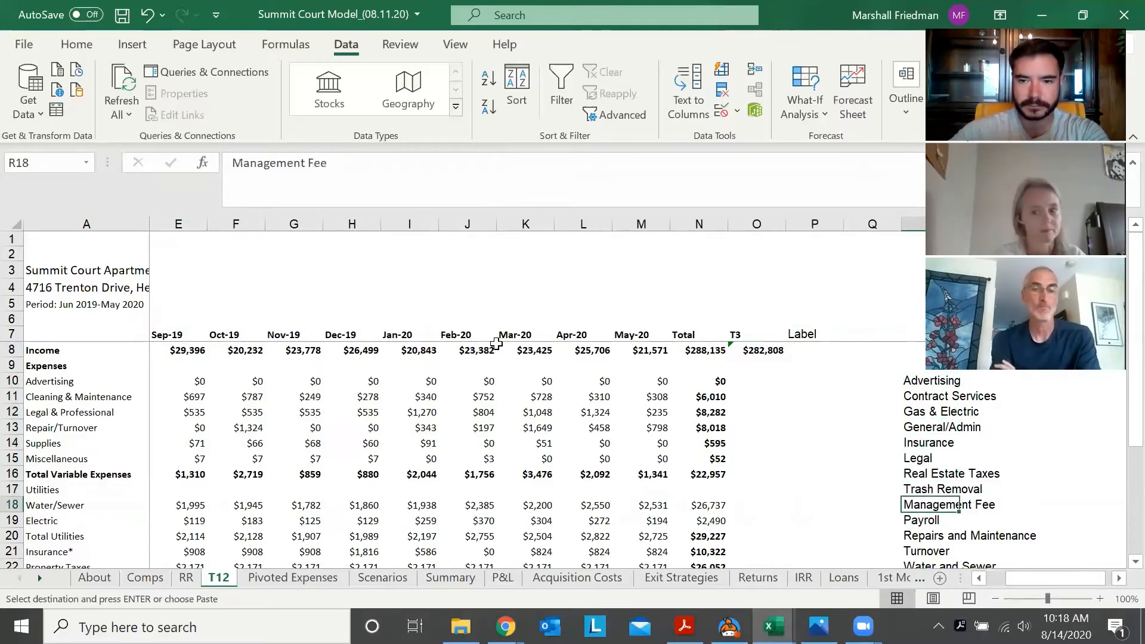
{"action": "key", "text": "Down"}
{"action": "key", "text": "Down"}
{"action": "key", "text": "Down"}
{"action": "key", "text": "Down"}
{"action": "key", "text": "Down"}
{"action": "key", "text": "ctrl+Up"}
{"action": "key", "text": "Down"}
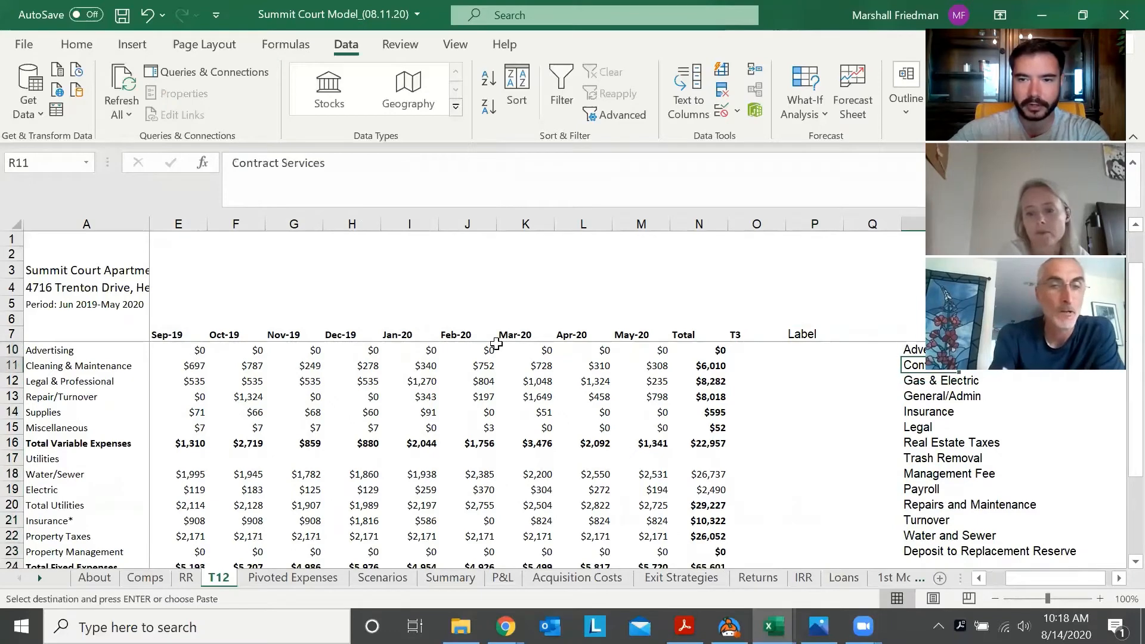
{"action": "scroll", "coordinate": [496, 344], "scroll_direction": "up", "scroll_amount": 1}
{"action": "key", "text": "Up"}
{"action": "key", "text": "Left"}
{"action": "key", "text": "Left"}
{"action": "key", "text": "Left"}
{"action": "key", "text": "Left"}
{"action": "key", "text": "Left"}
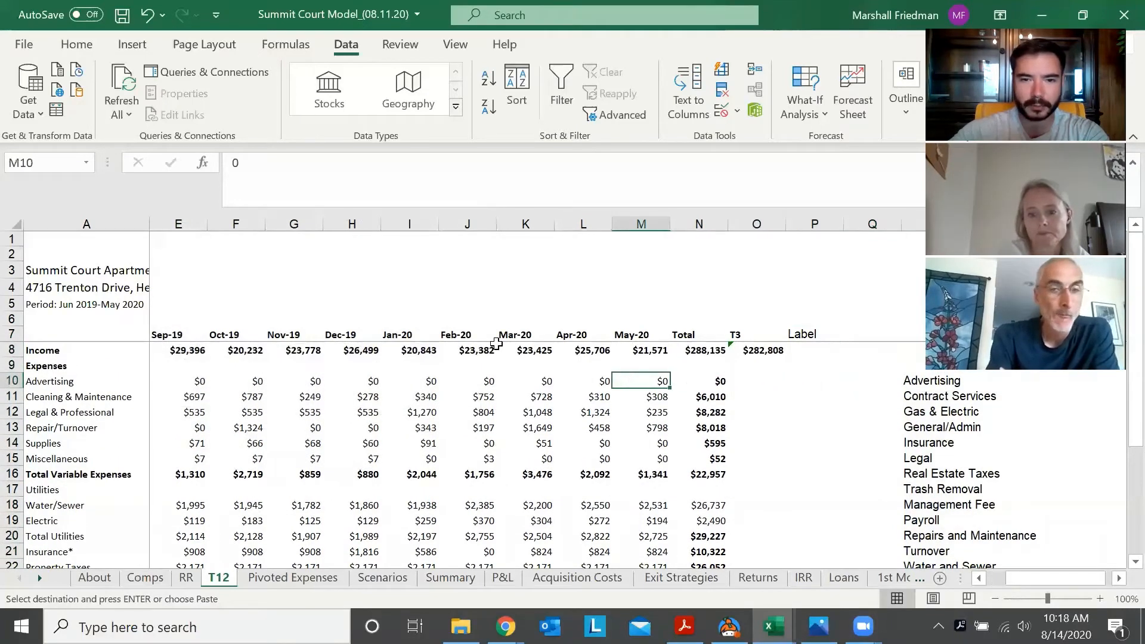
{"action": "key", "text": "Right"}
{"action": "key", "text": "Right"}
{"action": "key", "text": "Right"}
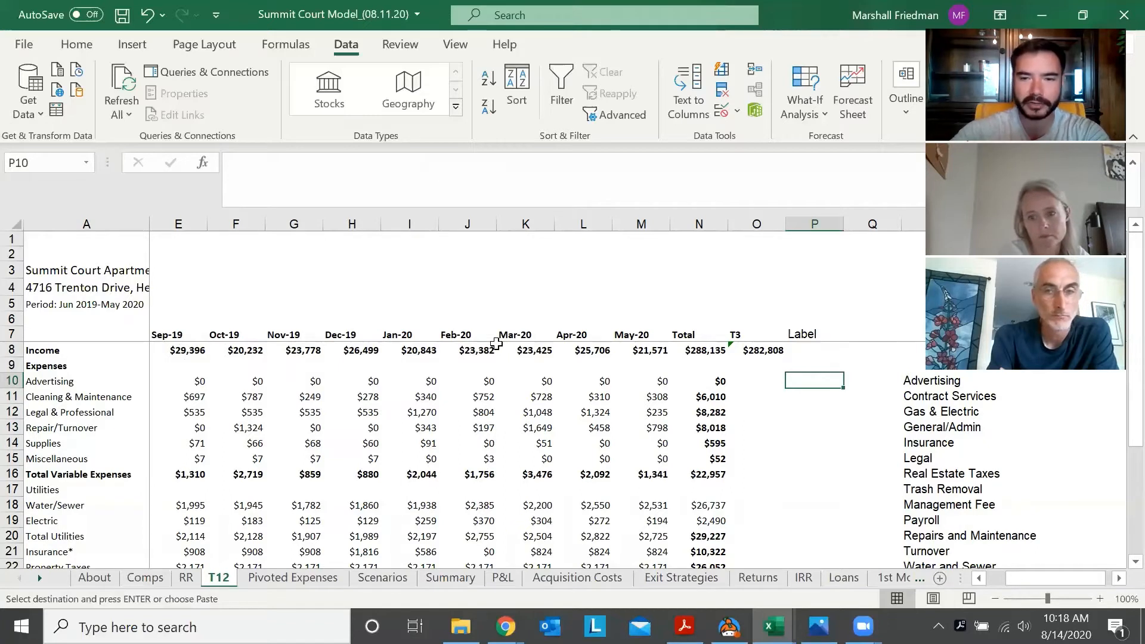
{"action": "key", "text": "Right"}
{"action": "key", "text": "Left"}
{"action": "key", "text": "Right"}
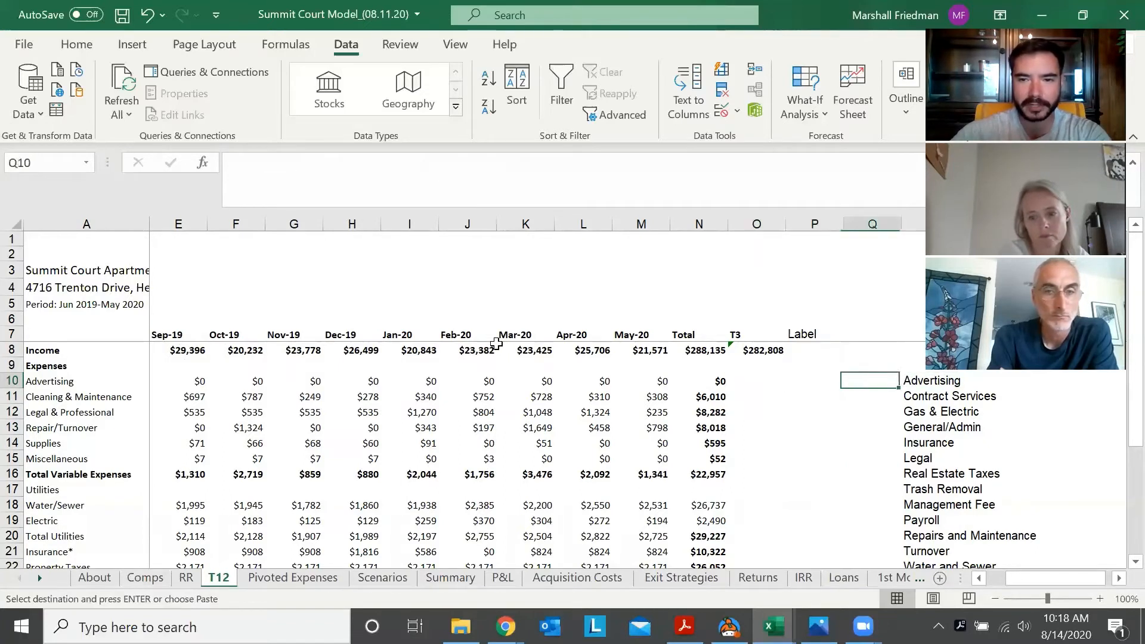
Try pasting a copy of the Advertising category from R10 into Label cell P10, and clear the cell
{"action": "key", "text": "Right"}
{"action": "key", "text": "ctrl+c"}
{"action": "key", "text": "Left"}
{"action": "key", "text": "Left"}
{"action": "key", "text": "ctrl+v"}
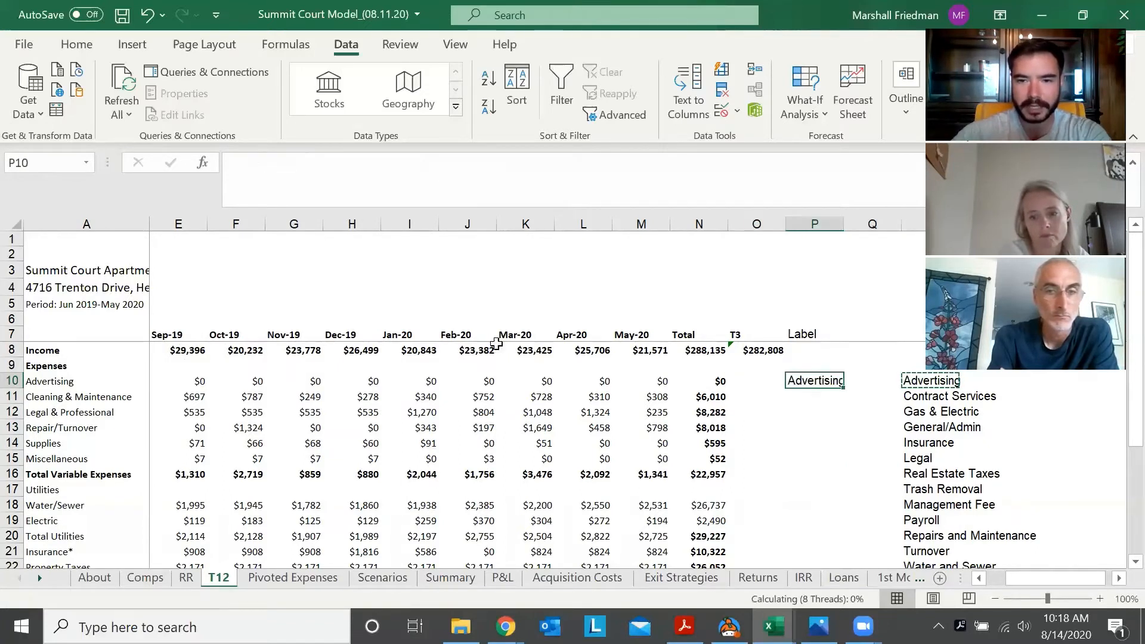
{"action": "key", "text": "Escape"}
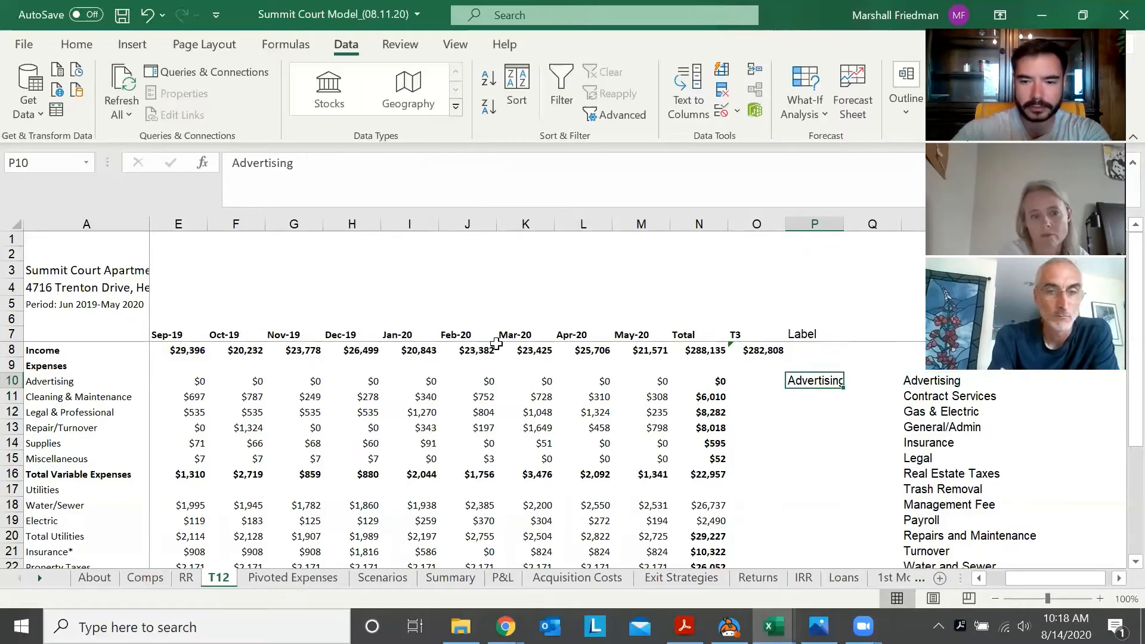
{"action": "key", "text": "Delete"}
Label the Advertising row by linking P10 to the Advertising category with the formula =R10
{"action": "type", "text": "="}
{"action": "key", "text": "Right"}
{"action": "key", "text": "Right"}
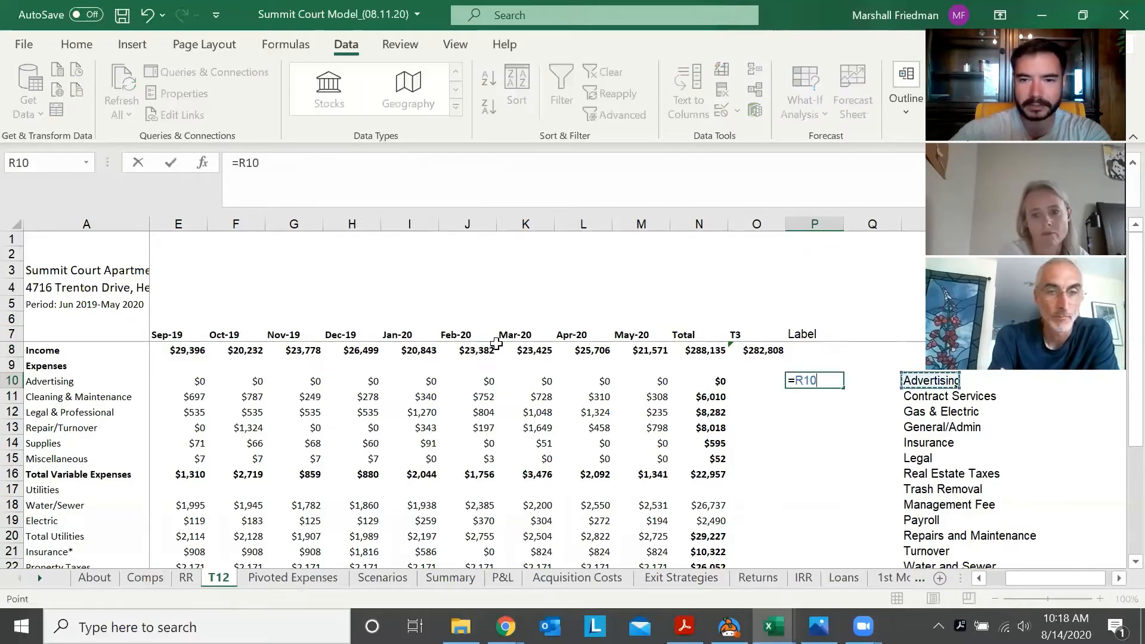
{"action": "key", "text": "ctrl+Return"}
{"action": "key", "text": "Down"}
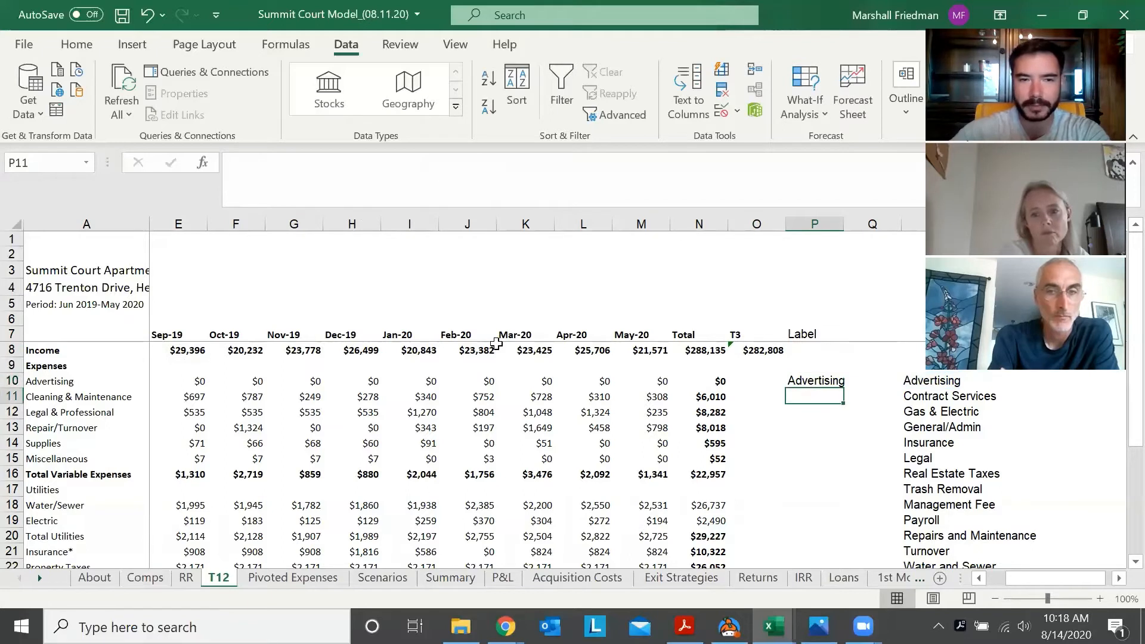
{"action": "key", "text": "Down"}
{"action": "key", "text": "Down"}
{"action": "key", "text": "Up"}
{"action": "key", "text": "Up"}
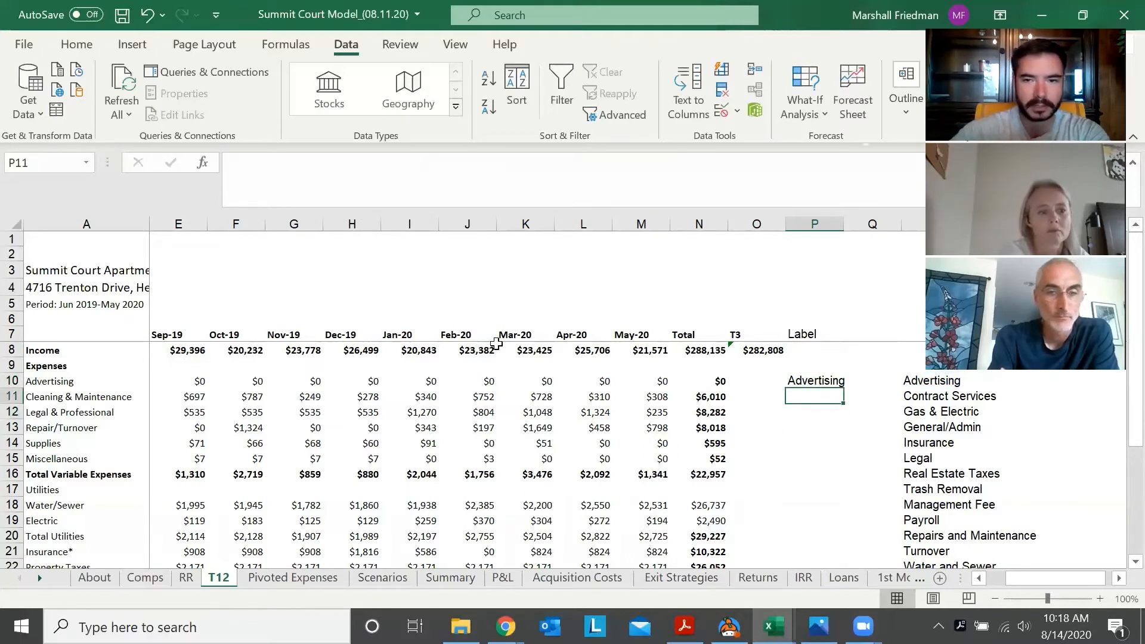
{"action": "key", "text": "Up"}
{"action": "key", "text": "Left"}
{"action": "key", "text": "Left"}
{"action": "key", "text": "Right"}
{"action": "key", "text": "Right"}
{"action": "key", "text": "Down"}
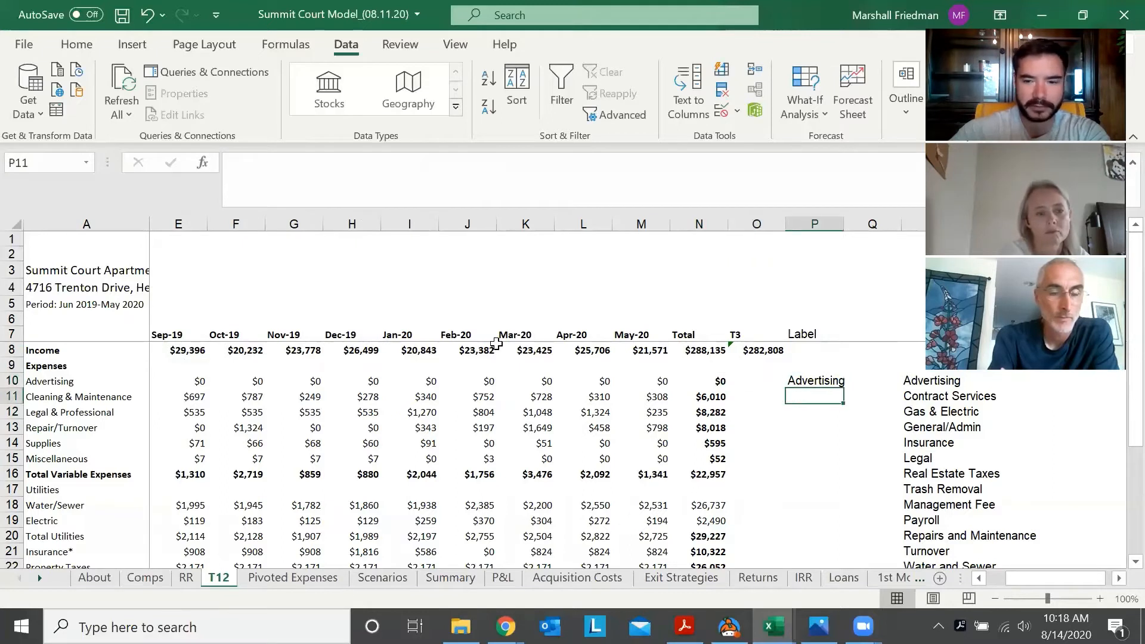
Label the Cleaning & Maintenance row by linking P11 to the Turnover category in column R
{"action": "type", "text": "="}
{"action": "key", "text": "Down"}
{"action": "key", "text": "Right"}
{"action": "key", "text": "Down"}
{"action": "key", "text": "Down"}
{"action": "key", "text": "Down"}
{"action": "key", "text": "Down"}
{"action": "key", "text": "Down"}
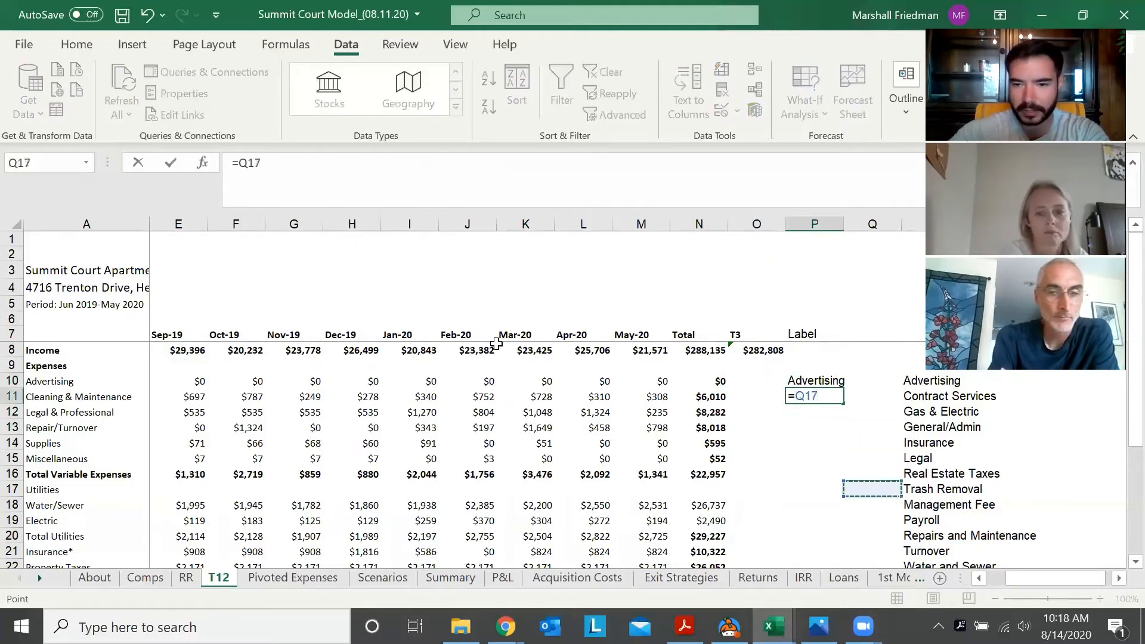
{"action": "key", "text": "Right"}
{"action": "key", "text": "Down"}
{"action": "key", "text": "Down"}
{"action": "key", "text": "Down"}
{"action": "key", "text": "Down"}
{"action": "key", "text": "Return"}
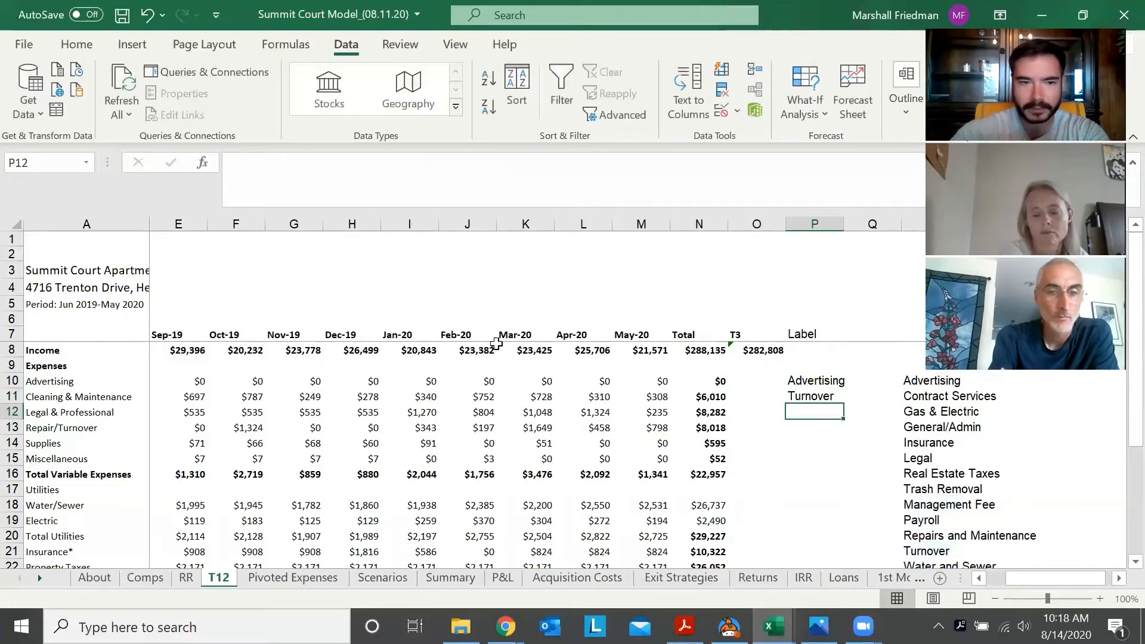
Label the Legal & Professional row by linking P12 to the Legal category in column R
{"action": "type", "text": "="}
{"action": "key", "text": "Right"}
{"action": "key", "text": "Right"}
{"action": "key", "text": "Down"}
{"action": "key", "text": "Down"}
{"action": "key", "text": "Down"}
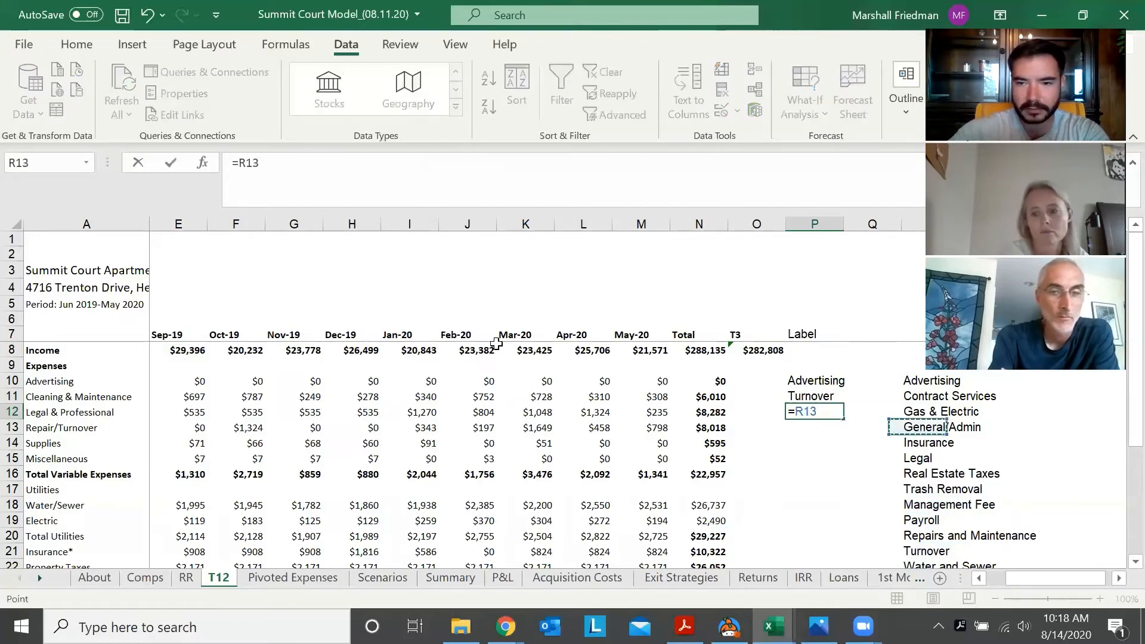
{"action": "key", "text": "Return"}
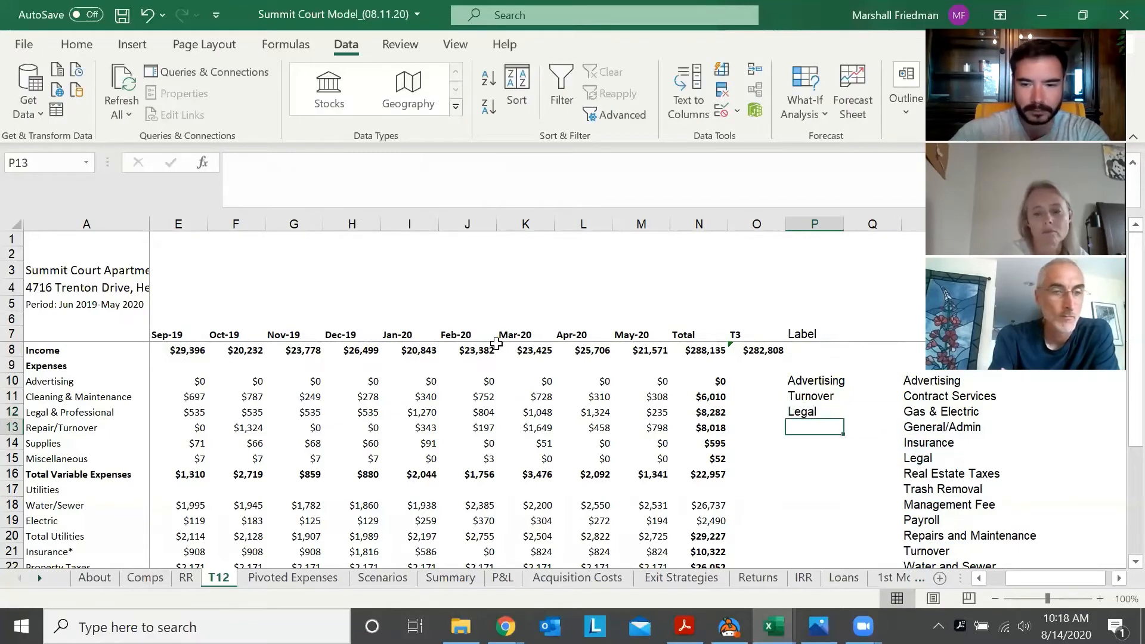
Label the Repair/Turnover row by linking P13 to the Repairs and Maintenance category with the formula =R20
{"action": "type", "text": "="}
{"action": "key", "text": "Right"}
{"action": "key", "text": "Down"}
{"action": "key", "text": "Down"}
{"action": "key", "text": "Right"}
{"action": "key", "text": "Down"}
{"action": "key", "text": "Down"}
{"action": "key", "text": "Down"}
{"action": "key", "text": "Down"}
{"action": "key", "text": "Down"}
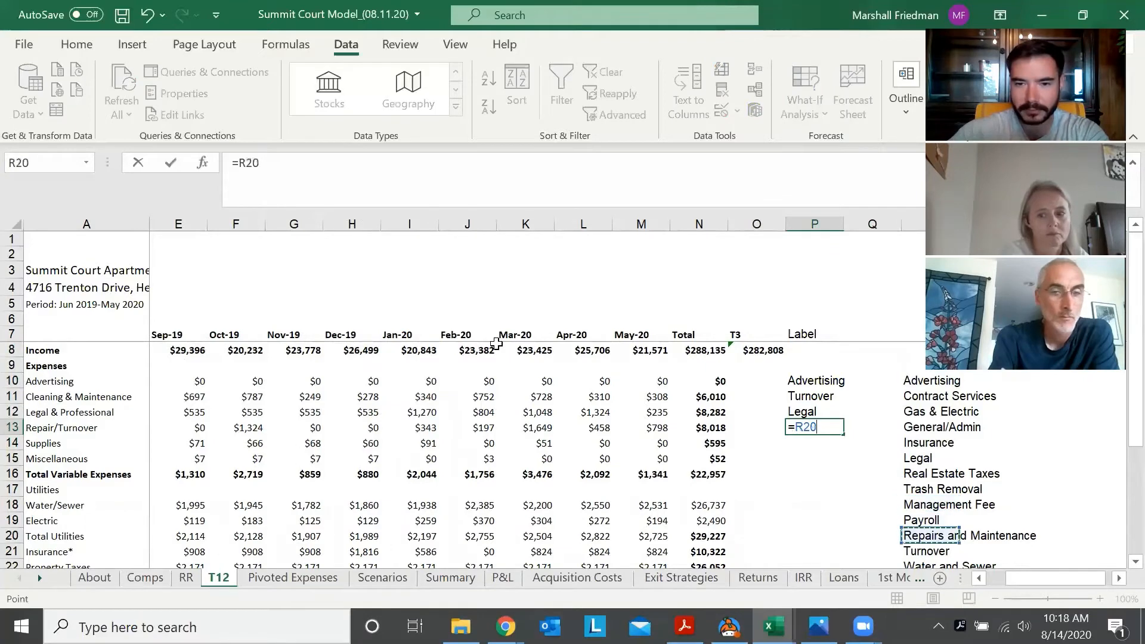
{"action": "key", "text": "Return"}
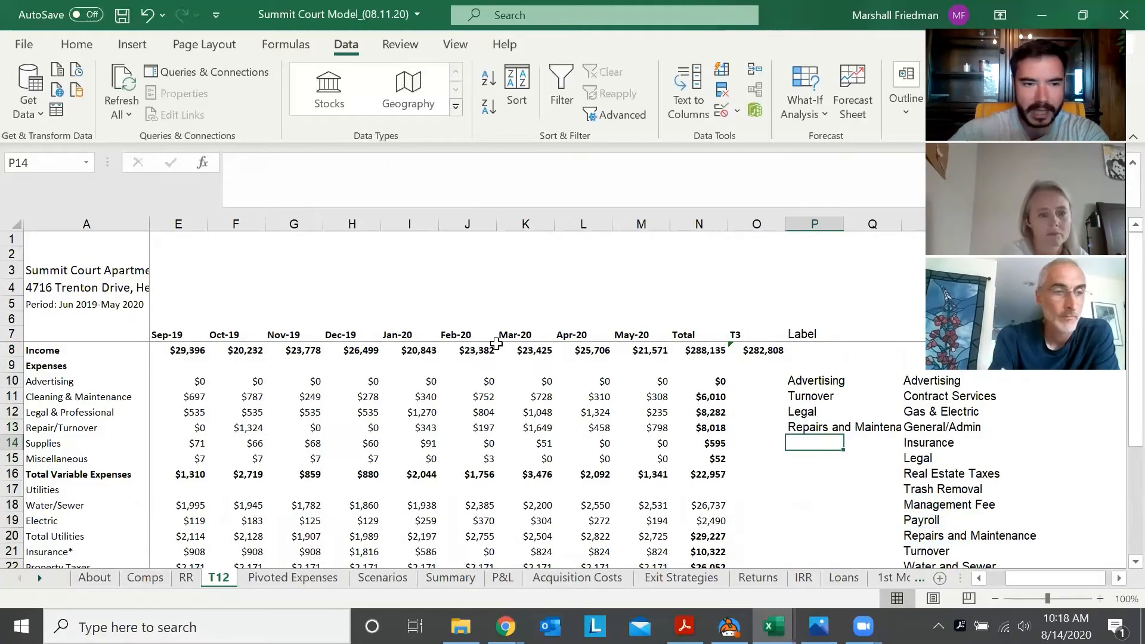
Label the Supplies row by linking P14 to the Repairs and Maintenance category with the formula =R20
{"action": "type", "text": "="}
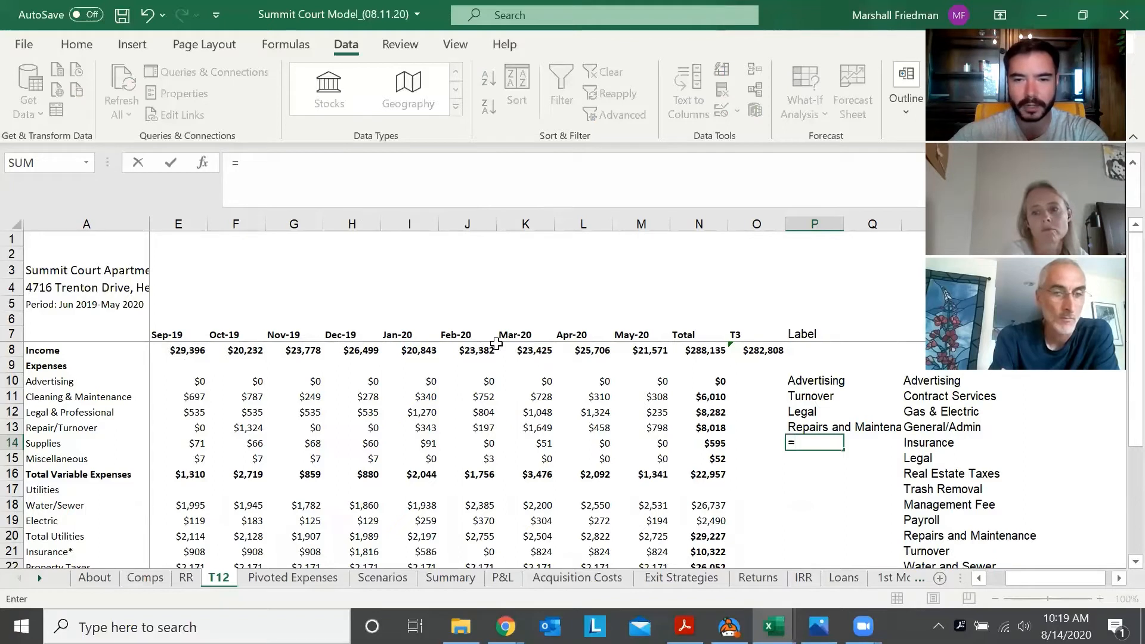
{"action": "key", "text": "Down"}
{"action": "key", "text": "Up"}
{"action": "key", "text": "Down"}
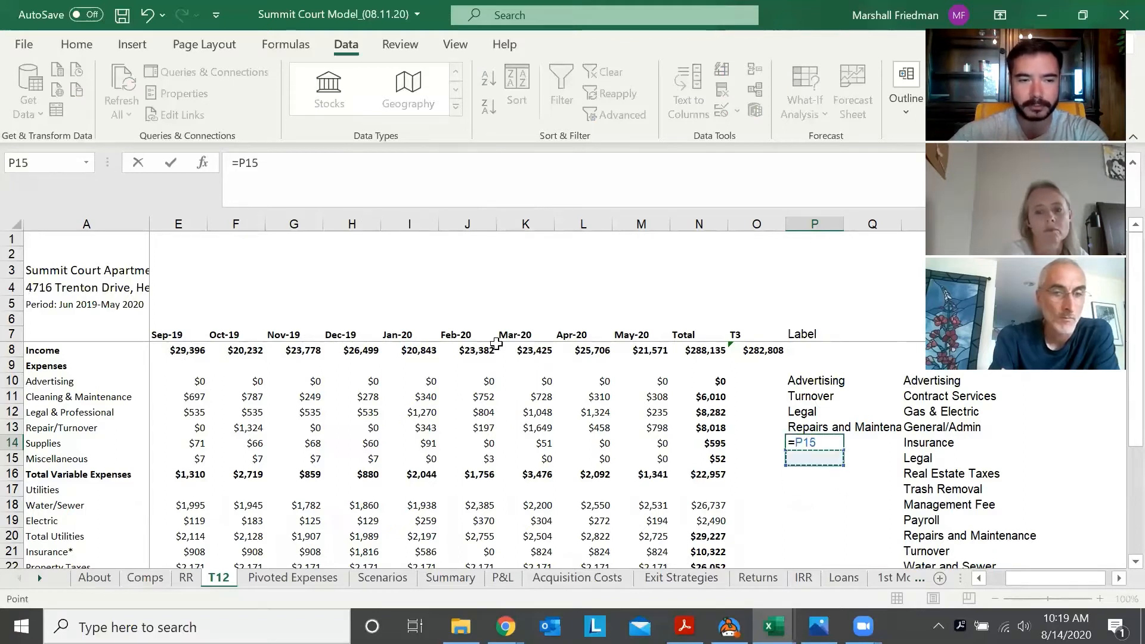
{"action": "key", "text": "Up"}
{"action": "key", "text": "Right"}
{"action": "key", "text": "Down"}
{"action": "key", "text": "Down"}
{"action": "key", "text": "Down"}
{"action": "key", "text": "Right"}
{"action": "key", "text": "Down"}
{"action": "key", "text": "Down"}
{"action": "key", "text": "Down"}
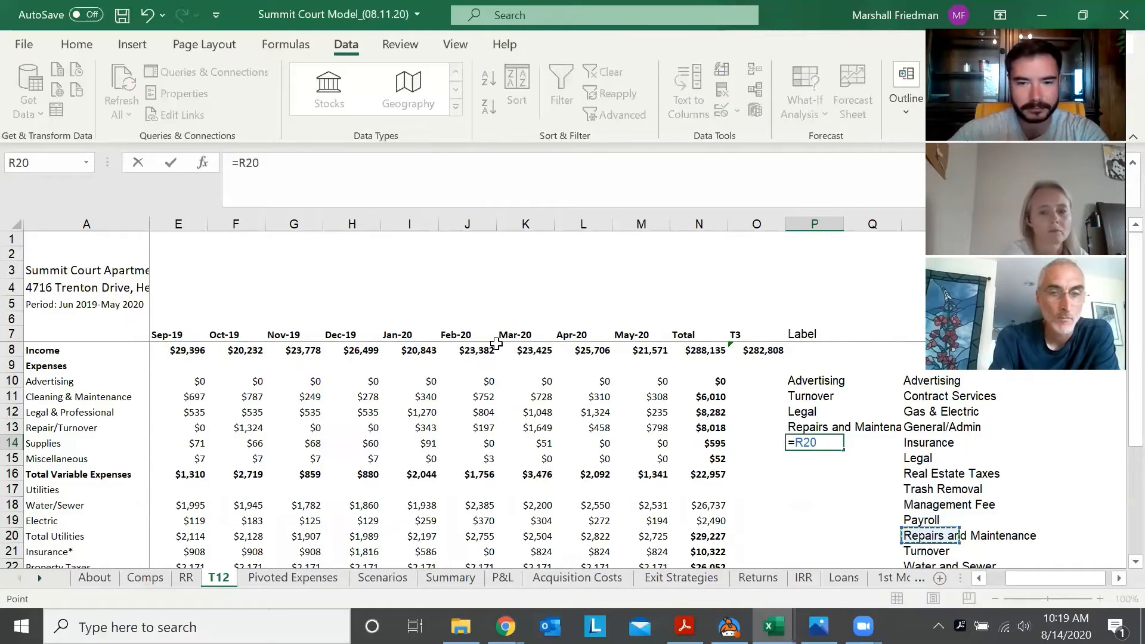
{"action": "key", "text": "Return"}
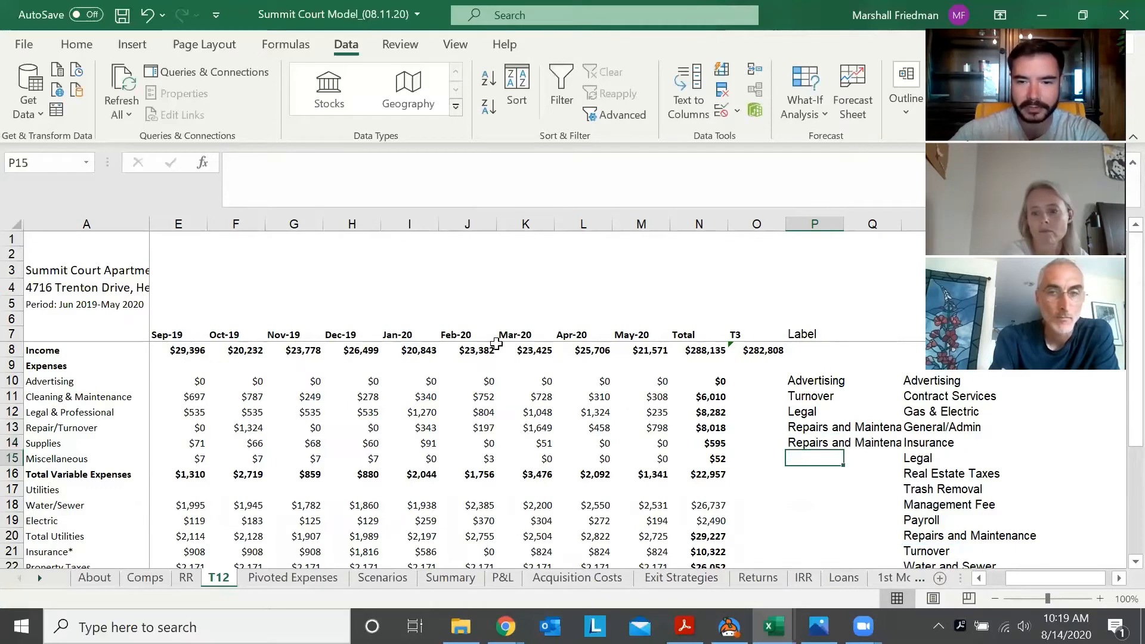
Label the Miscellaneous row by linking P15 to the General/Admin category with the formula =R13
{"action": "type", "text": "="}
{"action": "key", "text": "Right"}
{"action": "key", "text": "Right"}
{"action": "key", "text": "Up"}
{"action": "key", "text": "Up"}
{"action": "key", "text": "Up"}
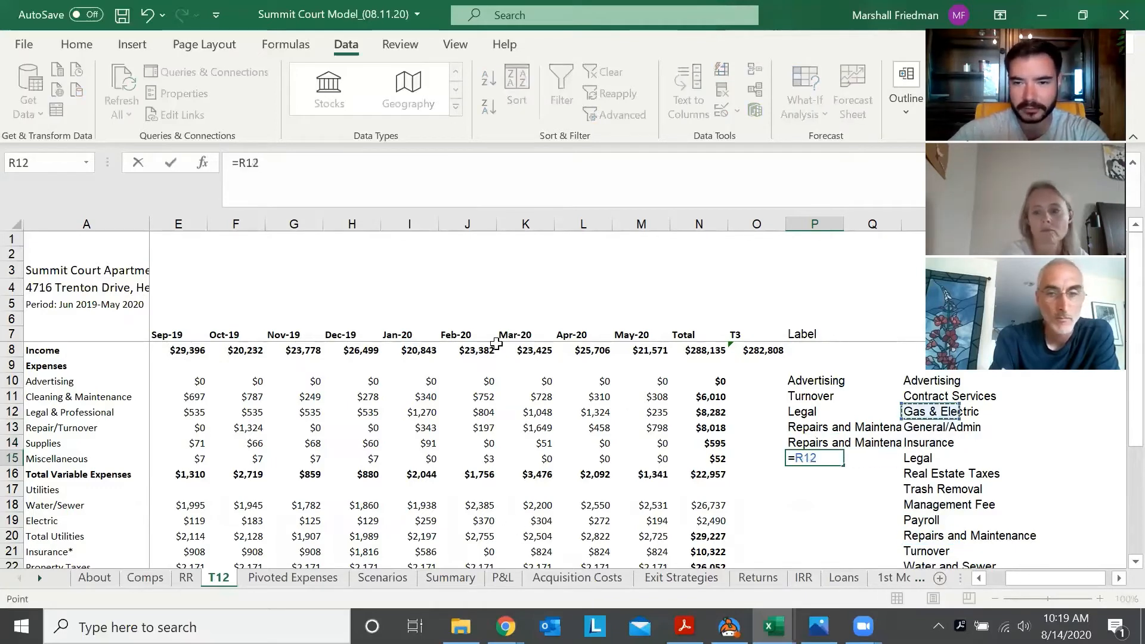
{"action": "key", "text": "Down"}
{"action": "key", "text": "Return"}
Examine the Total Variable Expenses formula in N16 and the expense rows above that it sums, to decide whether the subtotal needs a label
{"action": "key", "text": "Down"}
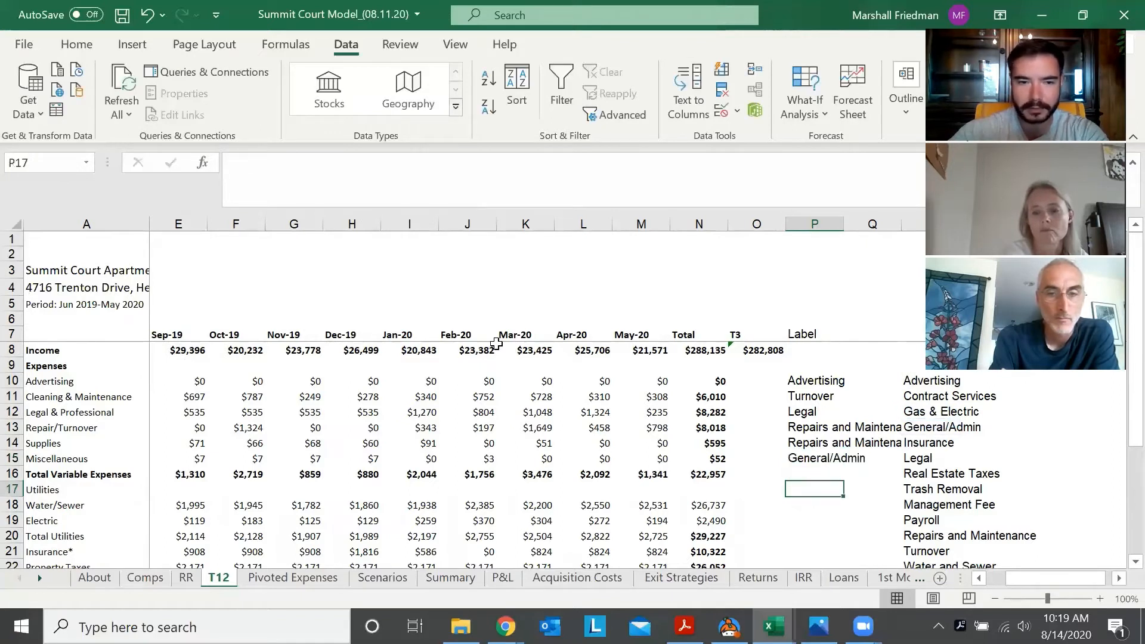
{"action": "key", "text": "Down"}
{"action": "key", "text": "Up"}
{"action": "key", "text": "Up"}
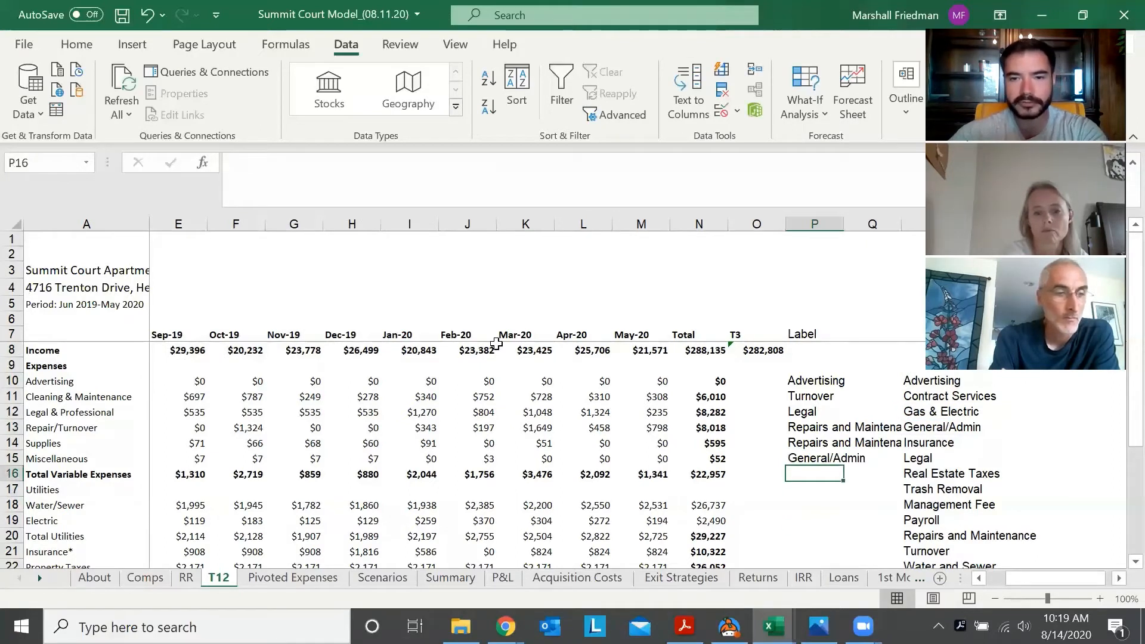
{"action": "key", "text": "Left"}
{"action": "key", "text": "Right"}
{"action": "key", "text": "Left"}
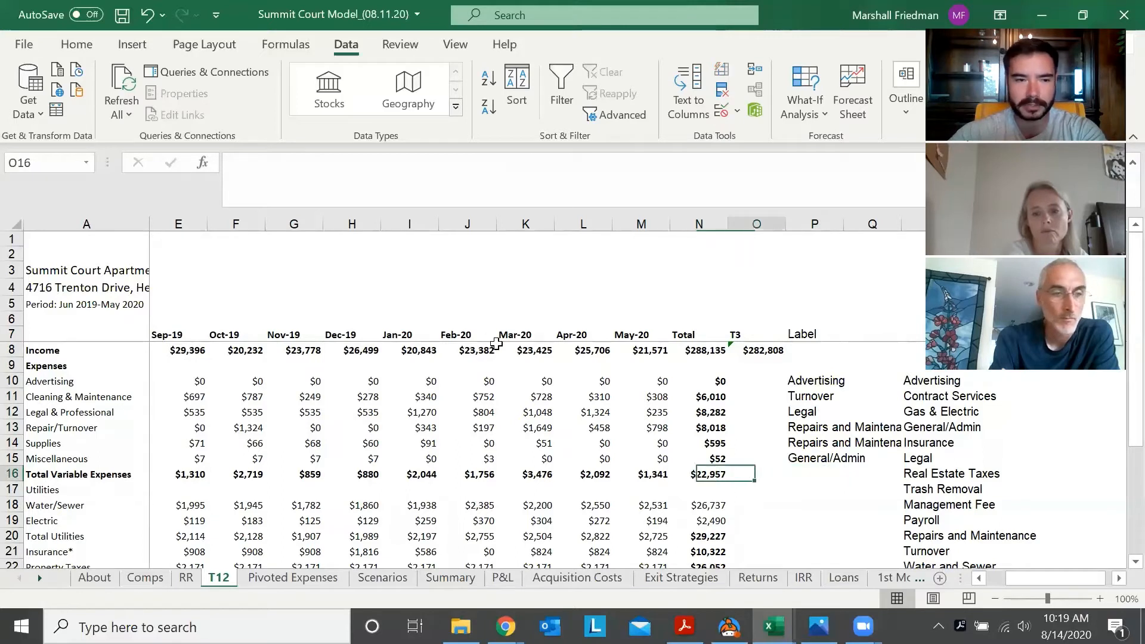
{"action": "key", "text": "Right"}
{"action": "key", "text": "Left"}
{"action": "key", "text": "Left"}
{"action": "key", "text": "Right"}
{"action": "key", "text": "Left"}
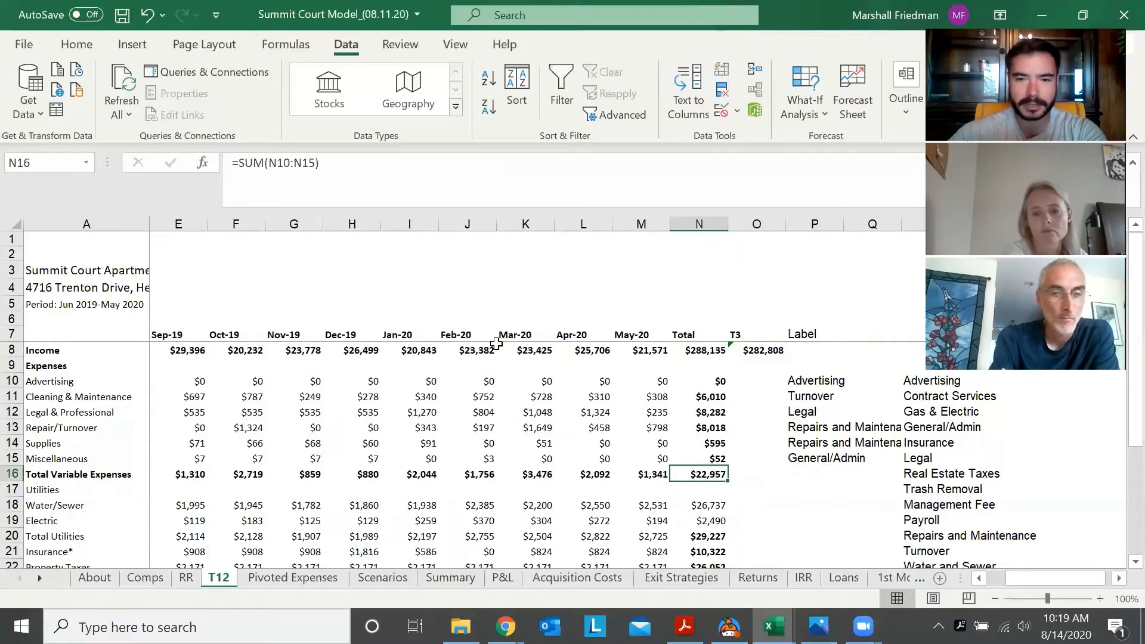
{"action": "key", "text": "Up"}
{"action": "key", "text": "Up"}
{"action": "key", "text": "Down"}
{"action": "key", "text": "Down"}
{"action": "key", "text": "Up"}
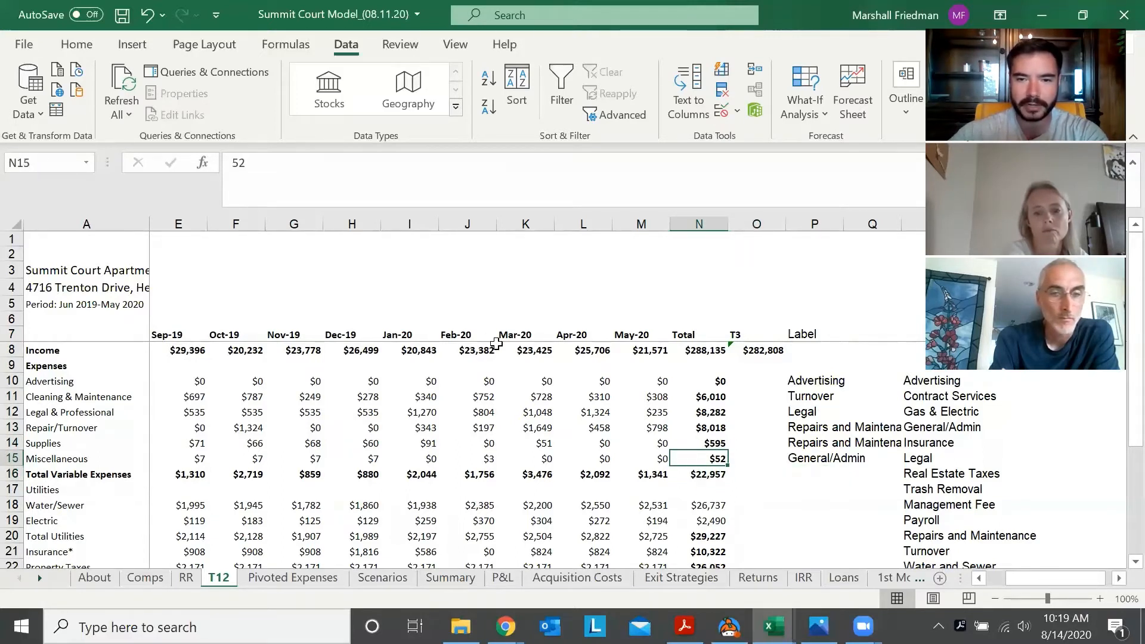
{"action": "key", "text": "shift+Up"}
{"action": "key", "text": "shift+Up"}
{"action": "key", "text": "shift+Up"}
{"action": "key", "text": "shift+Up"}
{"action": "key", "text": "shift+Up"}
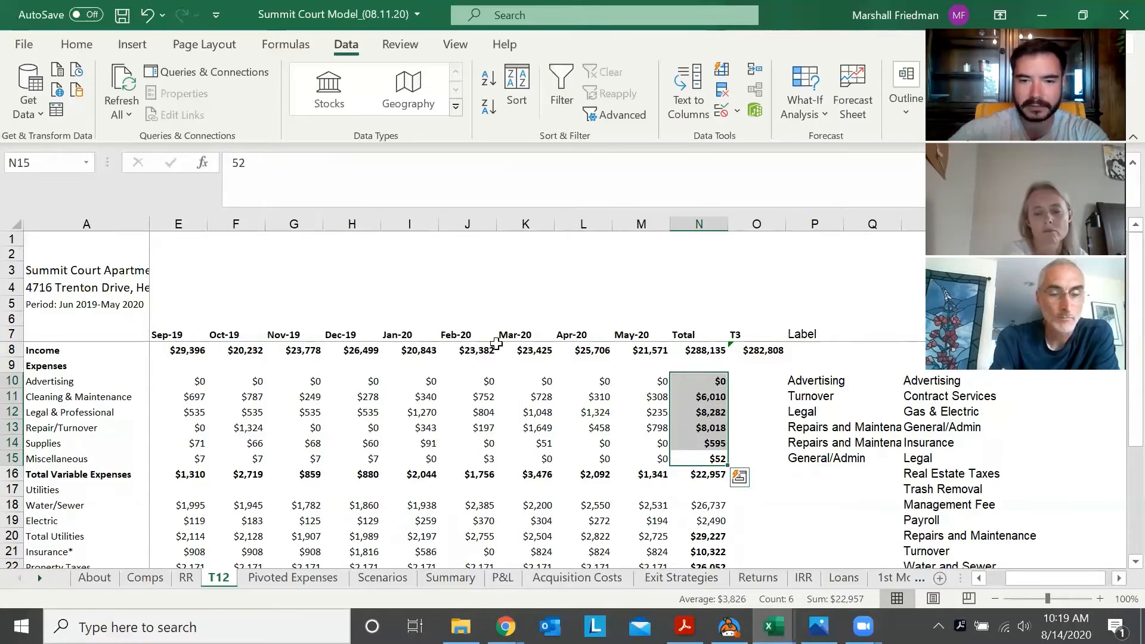
{"action": "key", "text": "Down"}
{"action": "key", "text": "Down"}
{"action": "key", "text": "Right"}
{"action": "key", "text": "Up"}
{"action": "key", "text": "Up"}
{"action": "key", "text": "Right"}
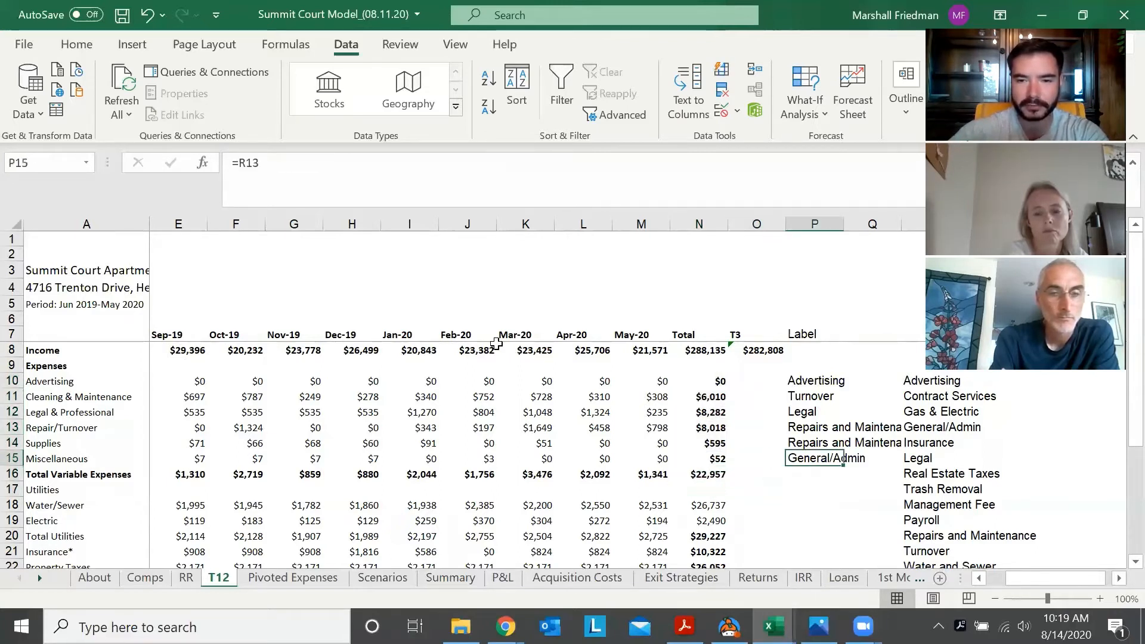
{"action": "key", "text": "Down"}
{"action": "key", "text": "Left"}
{"action": "key", "text": "Left"}
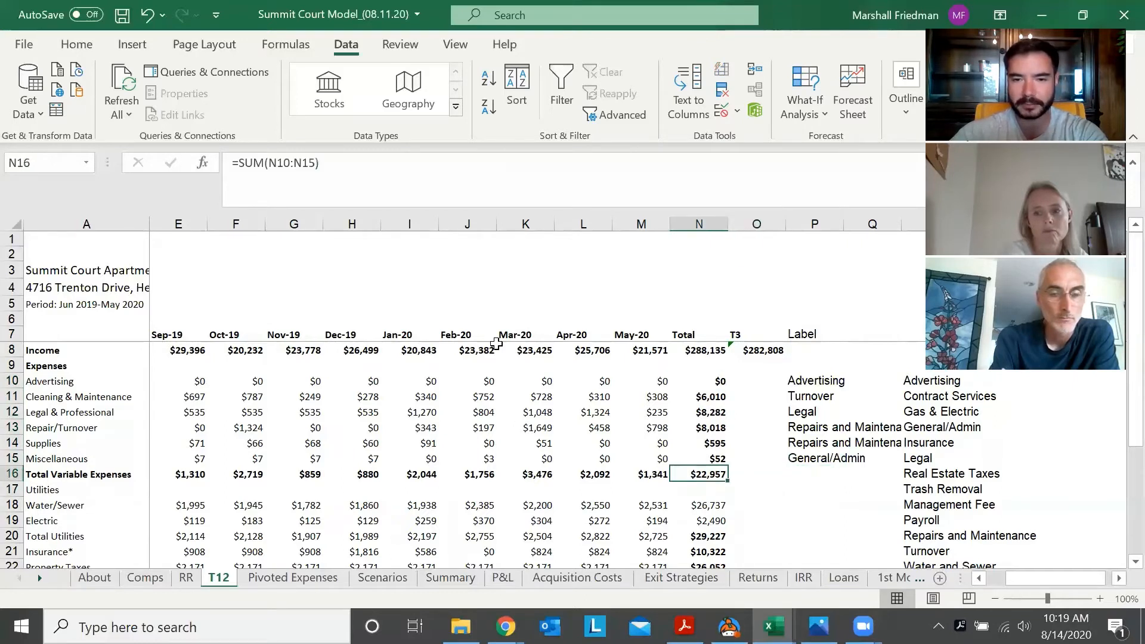
Label the Water/Sewer row by linking P18 to the Water and Sewer category with the formula =R22
{"action": "key", "text": "Right"}
{"action": "key", "text": "Right"}
{"action": "key", "text": "Down"}
{"action": "key", "text": "Down"}
{"action": "key", "text": "Down"}
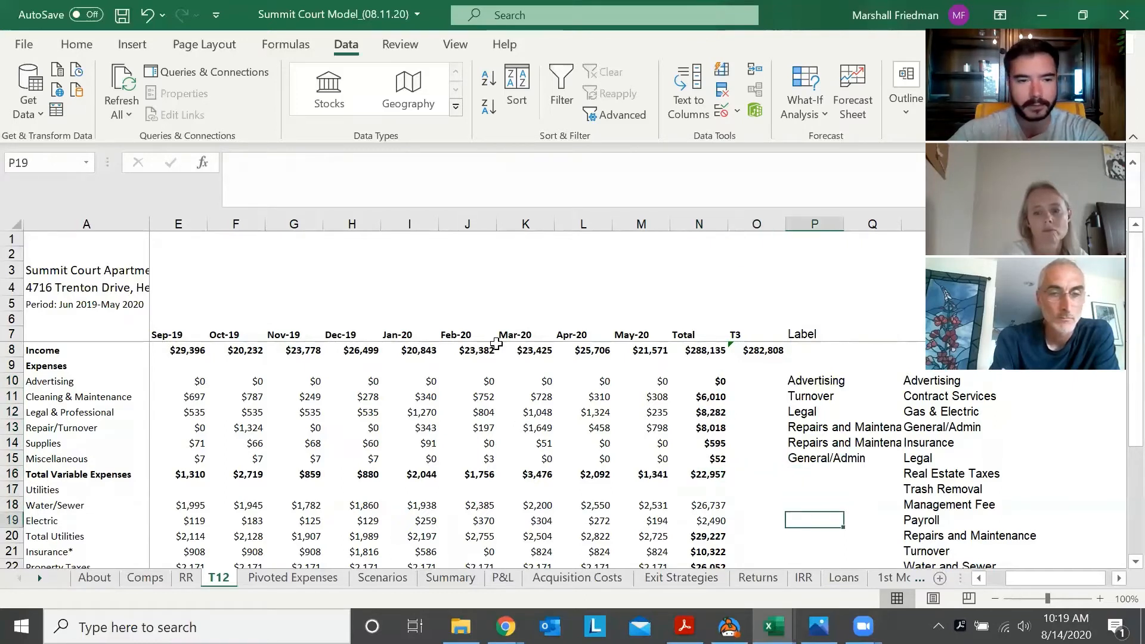
{"action": "key", "text": "Up"}
{"action": "type", "text": "="}
{"action": "key", "text": "Right"}
{"action": "key", "text": "Right"}
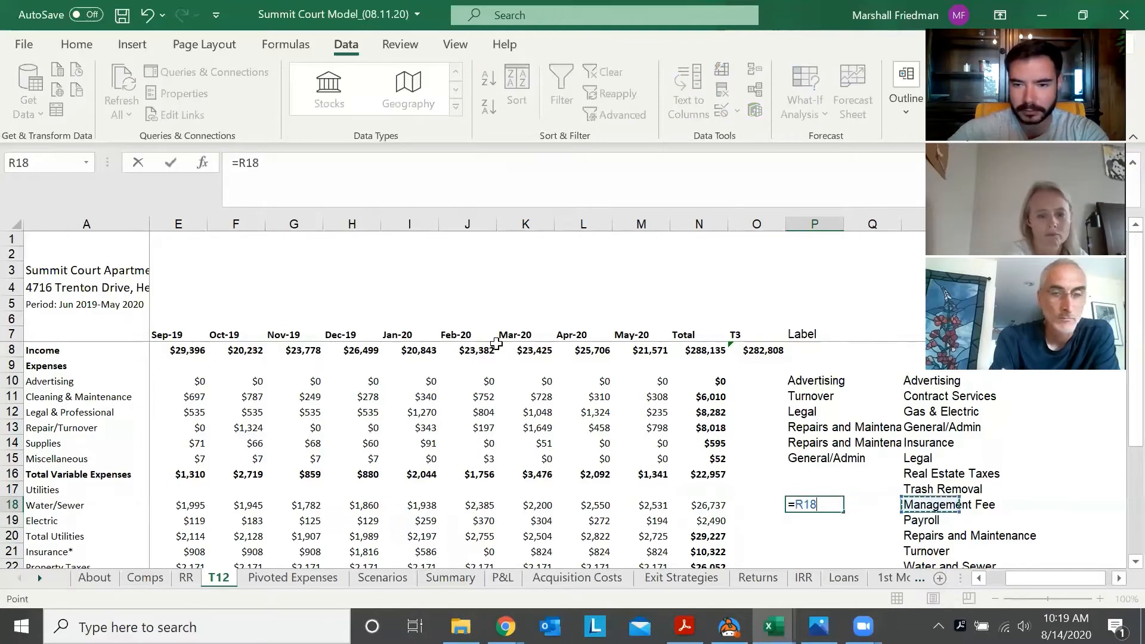
{"action": "key", "text": "Down"}
{"action": "key", "text": "Down"}
{"action": "key", "text": "Down"}
{"action": "key", "text": "Down"}
{"action": "key", "text": "Down"}
{"action": "key", "text": "Down"}
{"action": "key", "text": "Up"}
{"action": "key", "text": "Up"}
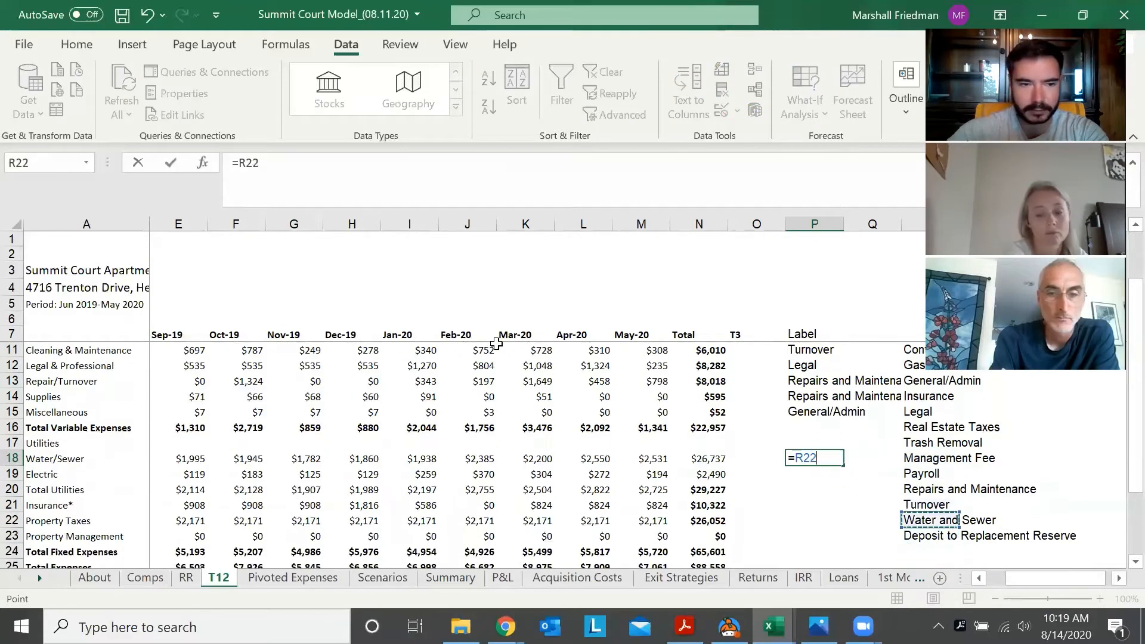
{"action": "key", "text": "Return"}
Label the Electric row by linking P19 to the Gas & Electric category in column R
{"action": "type", "text": "="}
{"action": "key", "text": "Up"}
{"action": "key", "text": "Right"}
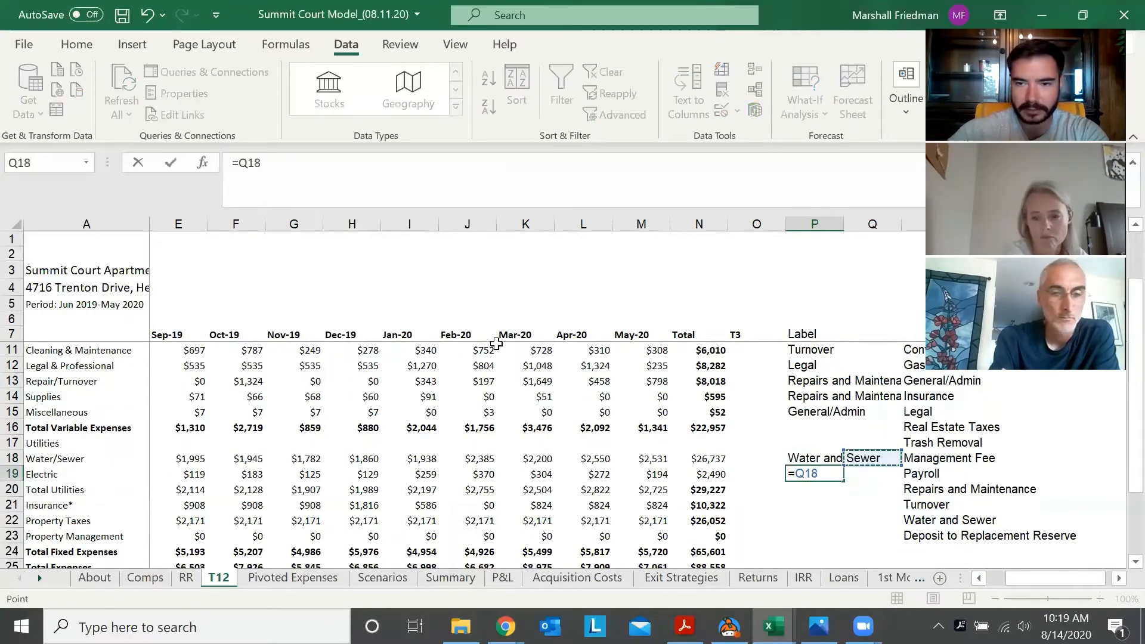
{"action": "key", "text": "Right"}
{"action": "key", "text": "Up"}
{"action": "key", "text": "Up"}
{"action": "key", "text": "Up"}
{"action": "key", "text": "Up"}
{"action": "key", "text": "Up"}
{"action": "key", "text": "Up"}
{"action": "key", "text": "Return"}
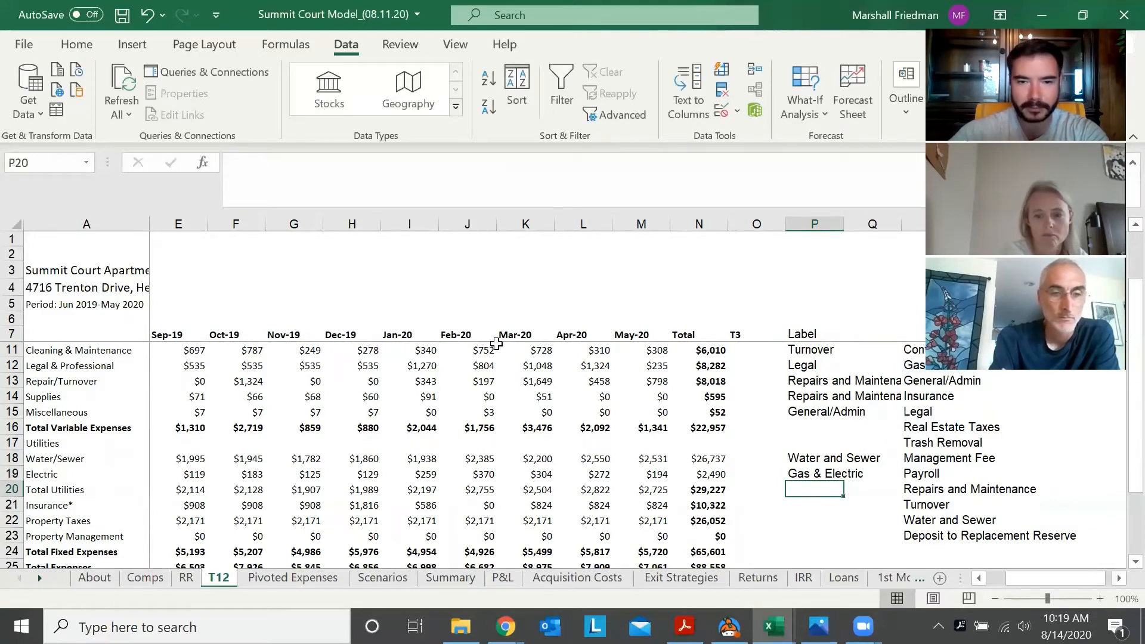
Leave the Total Utilities subtotal unlabelled and label the Insurance row by linking P21 to the Insurance category with the formula =R14
{"action": "key", "text": "Left"}
{"action": "key", "text": "Left"}
{"action": "key", "text": "Up"}
{"action": "key", "text": "Down"}
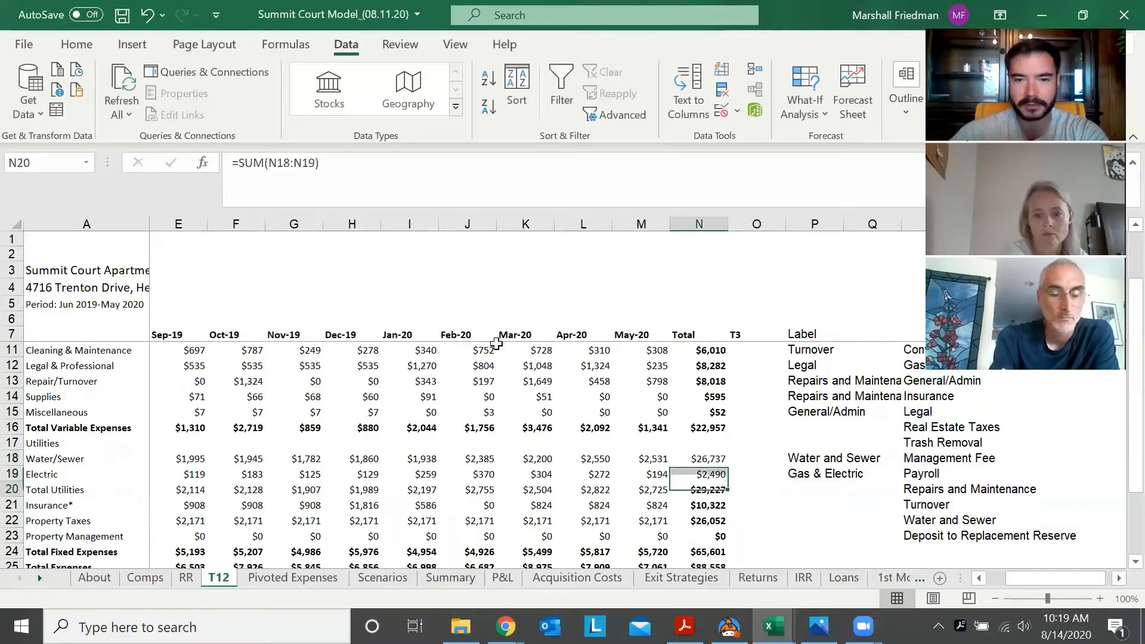
{"action": "key", "text": "Right"}
{"action": "key", "text": "Right"}
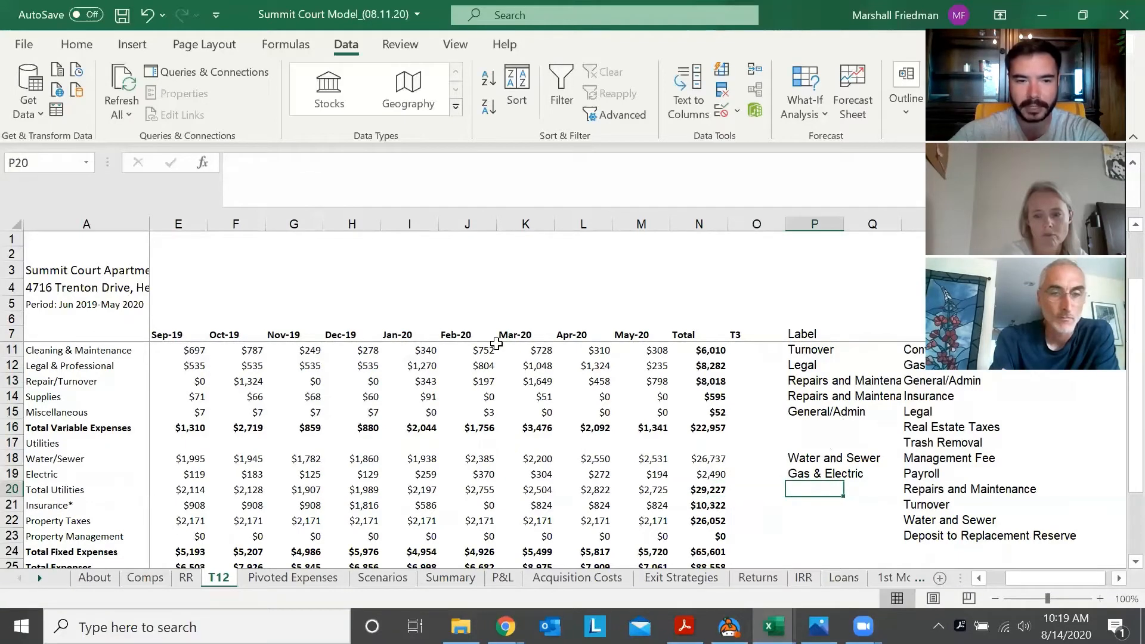
{"action": "key", "text": "Down"}
{"action": "type", "text": "="}
{"action": "key", "text": "Right"}
{"action": "key", "text": "Right"}
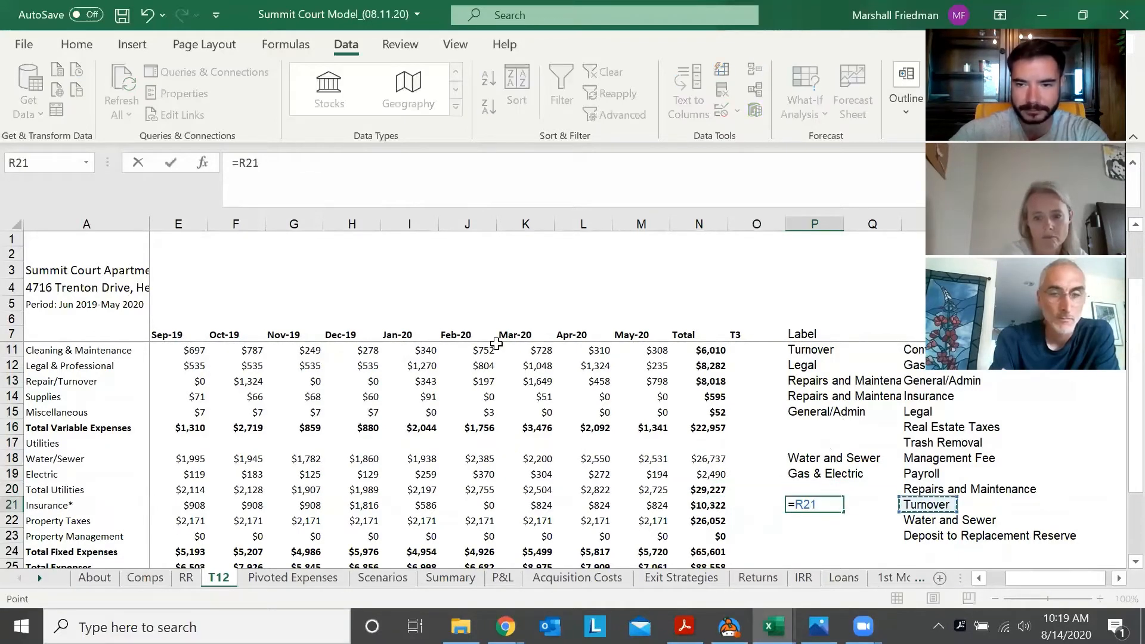
{"action": "key", "text": "Up"}
{"action": "key", "text": "Up"}
{"action": "key", "text": "Up"}
{"action": "key", "text": "Up"}
{"action": "key", "text": "Up"}
{"action": "key", "text": "Up"}
{"action": "key", "text": "Up"}
{"action": "key", "text": "ctrl+Return"}
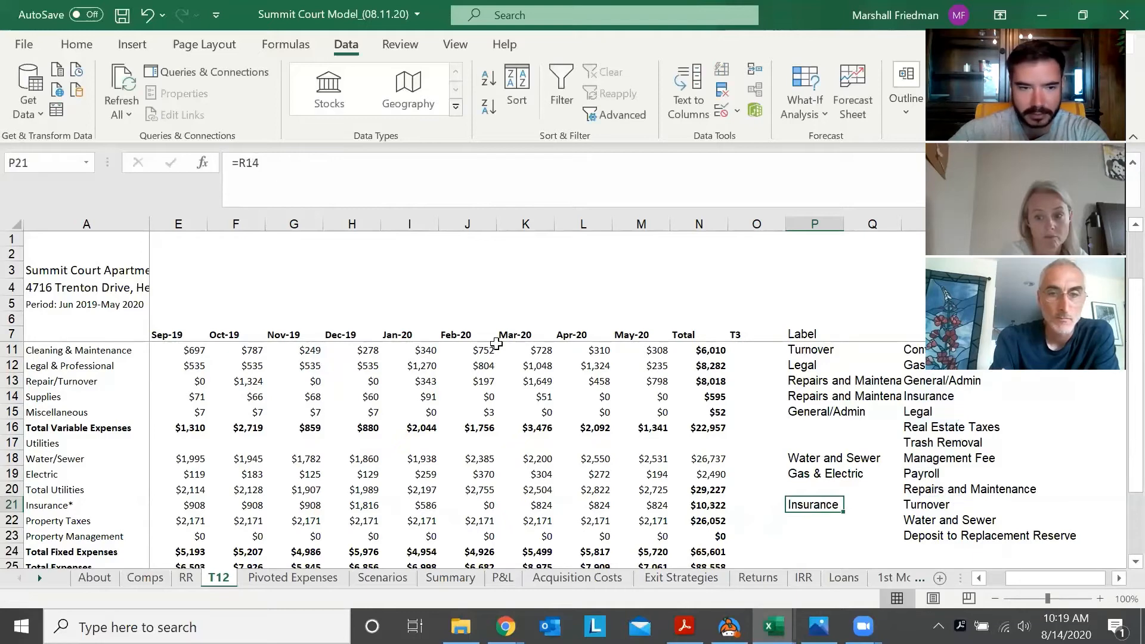
Label the Property Taxes row by linking P22 to the Real Estate Taxes category with the formula =R16
{"action": "key", "text": "Down"}
{"action": "type", "text": "="}
{"action": "key", "text": "Right"}
{"action": "key", "text": "Right"}
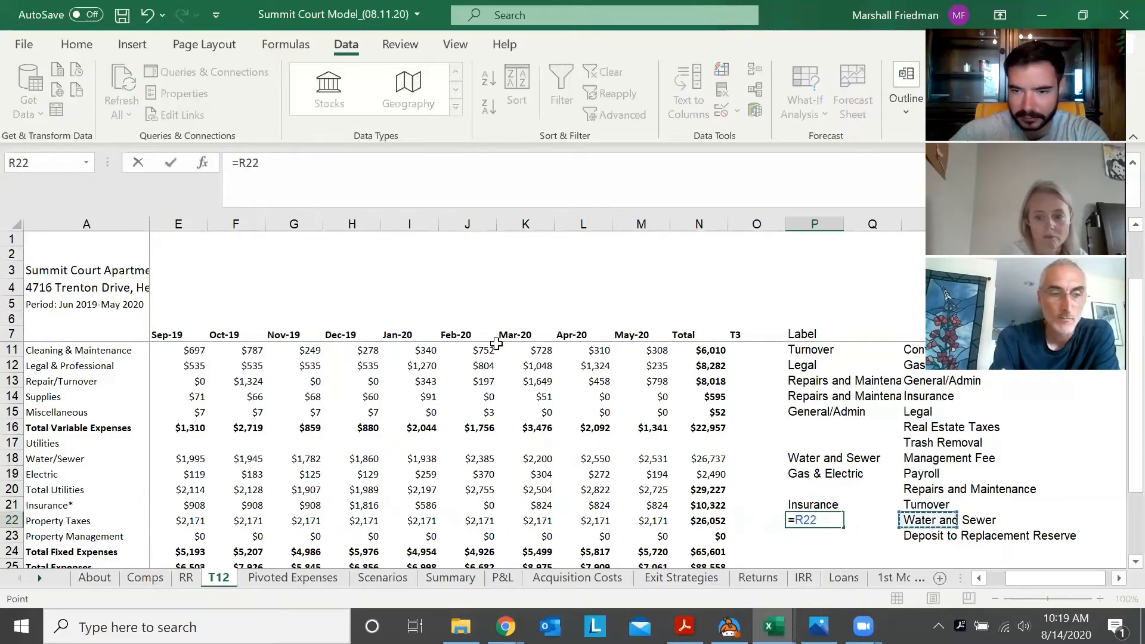
{"action": "key", "text": "Up"}
{"action": "key", "text": "Up"}
{"action": "key", "text": "Up"}
{"action": "key", "text": "Up"}
{"action": "key", "text": "Up"}
{"action": "key", "text": "Up"}
{"action": "key", "text": "ctrl+Return"}
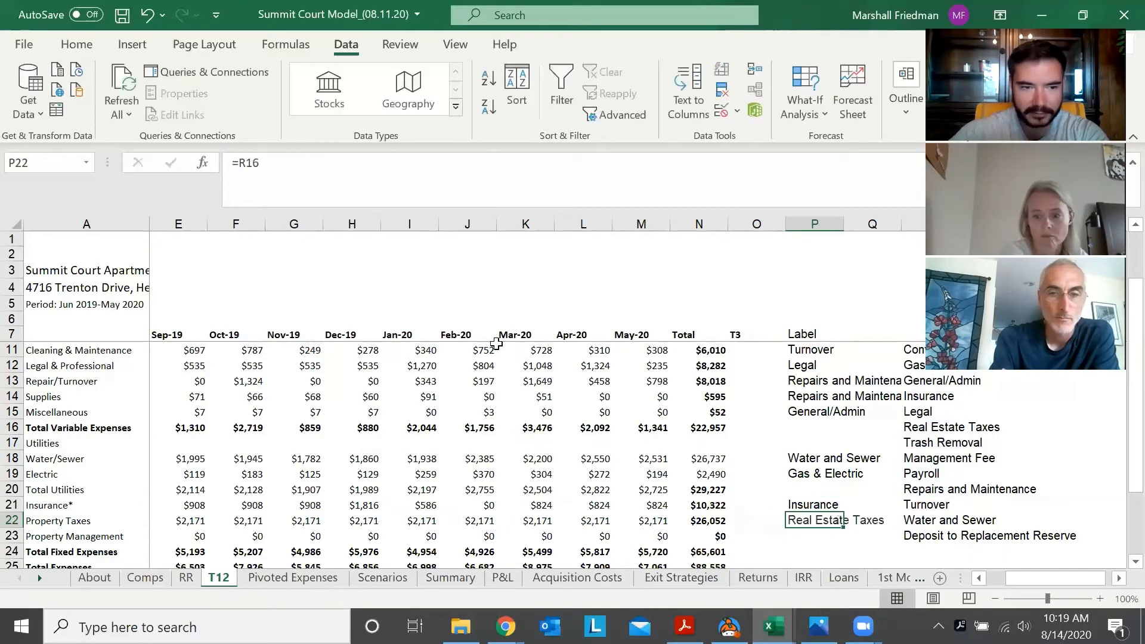
Label the Property Management row by linking P23 to the Management Fee category with the formula =R18
{"action": "key", "text": "Down"}
{"action": "type", "text": "="}
{"action": "key", "text": "Right"}
{"action": "key", "text": "Right"}
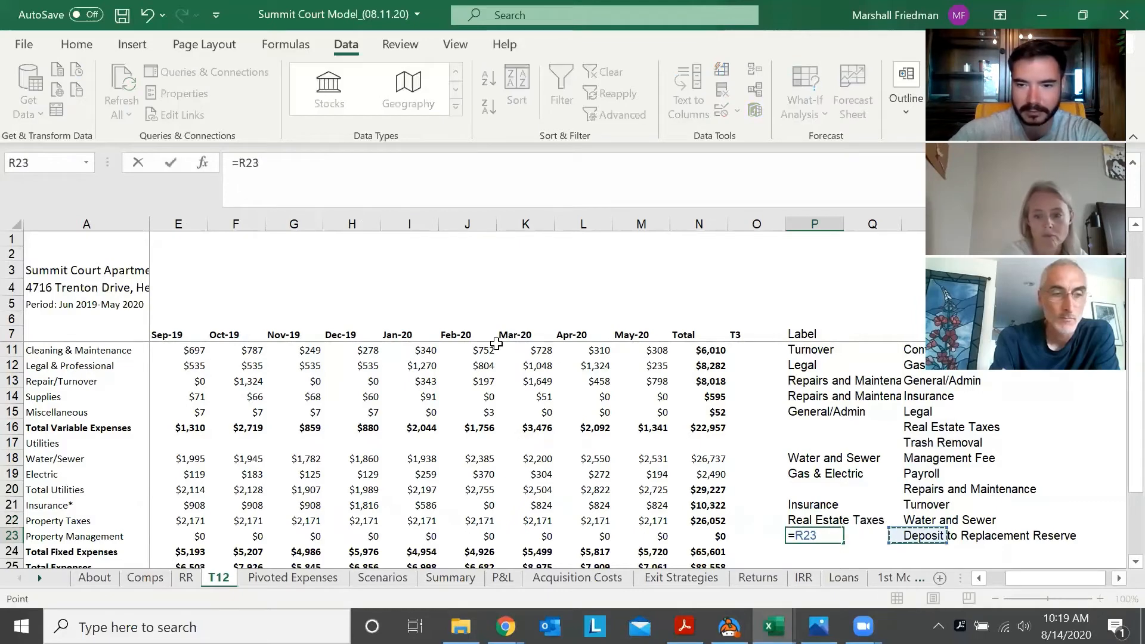
{"action": "key", "text": "Up"}
{"action": "key", "text": "Up"}
{"action": "key", "text": "Up"}
{"action": "key", "text": "Up"}
{"action": "key", "text": "Up"}
{"action": "key", "text": "ctrl+Return"}
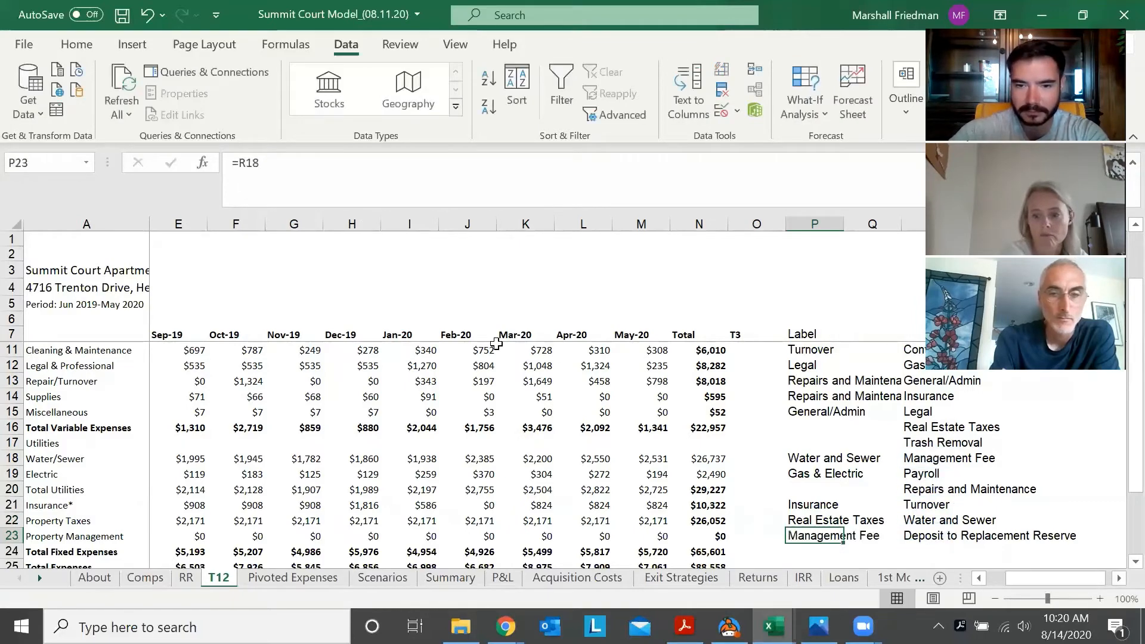
Select the T12 data from the month header row down through Property Management, including the Label column (A7:P23)
{"action": "key", "text": "Down"}
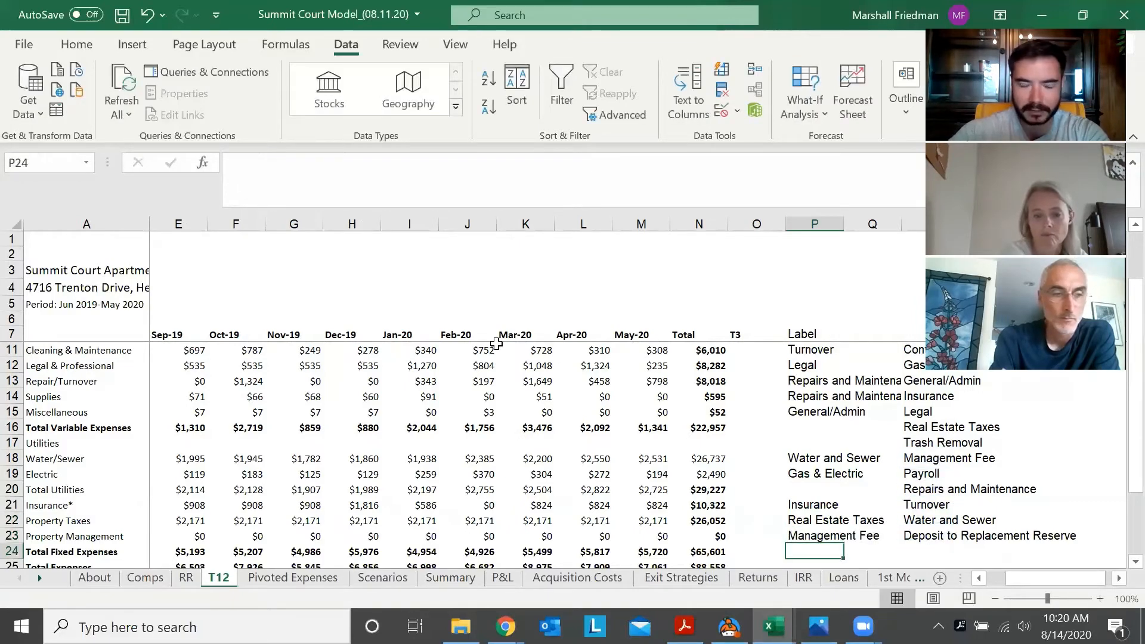
{"action": "key", "text": "Down"}
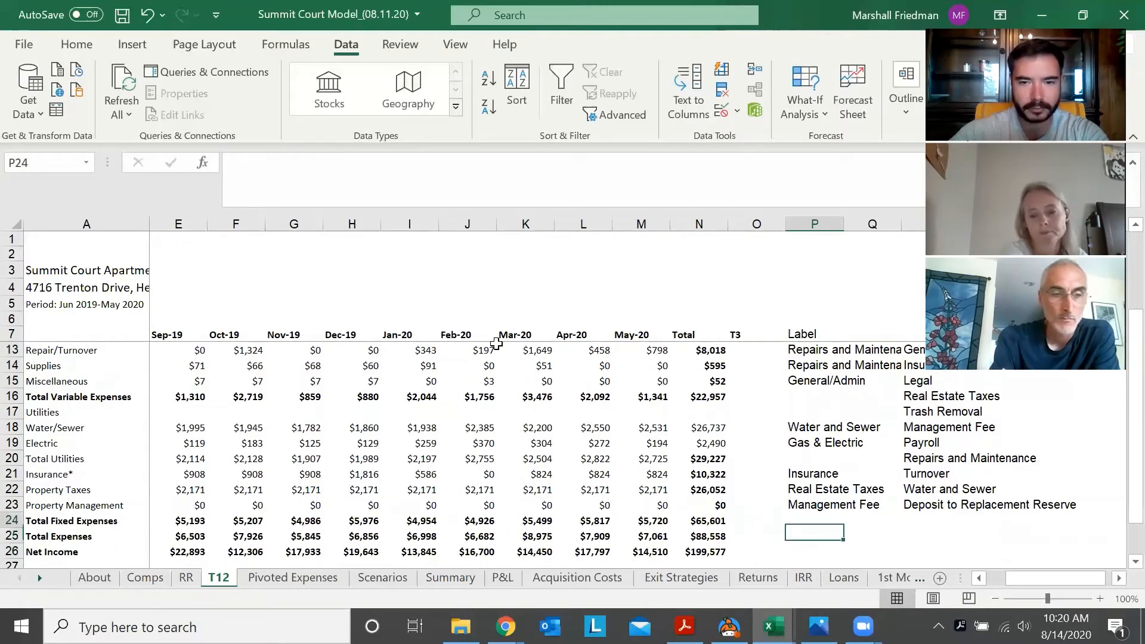
{"action": "key", "text": "Up"}
{"action": "key", "text": "Up"}
{"action": "key", "text": "Up"}
{"action": "key", "text": "Up"}
{"action": "key", "text": "Up"}
{"action": "key", "text": "Up"}
{"action": "key", "text": "Left"}
{"action": "key", "text": "Left"}
{"action": "key", "text": "Left"}
{"action": "key", "text": "Left"}
{"action": "key", "text": "Left"}
{"action": "key", "text": "Left"}
{"action": "key", "text": "Left"}
{"action": "key", "text": "Left"}
{"action": "key", "text": "Left"}
{"action": "key", "text": "Left"}
{"action": "key", "text": "Left"}
{"action": "key", "text": "Left"}
{"action": "key", "text": "Left"}
{"action": "key", "text": "Left"}
{"action": "key", "text": "Left"}
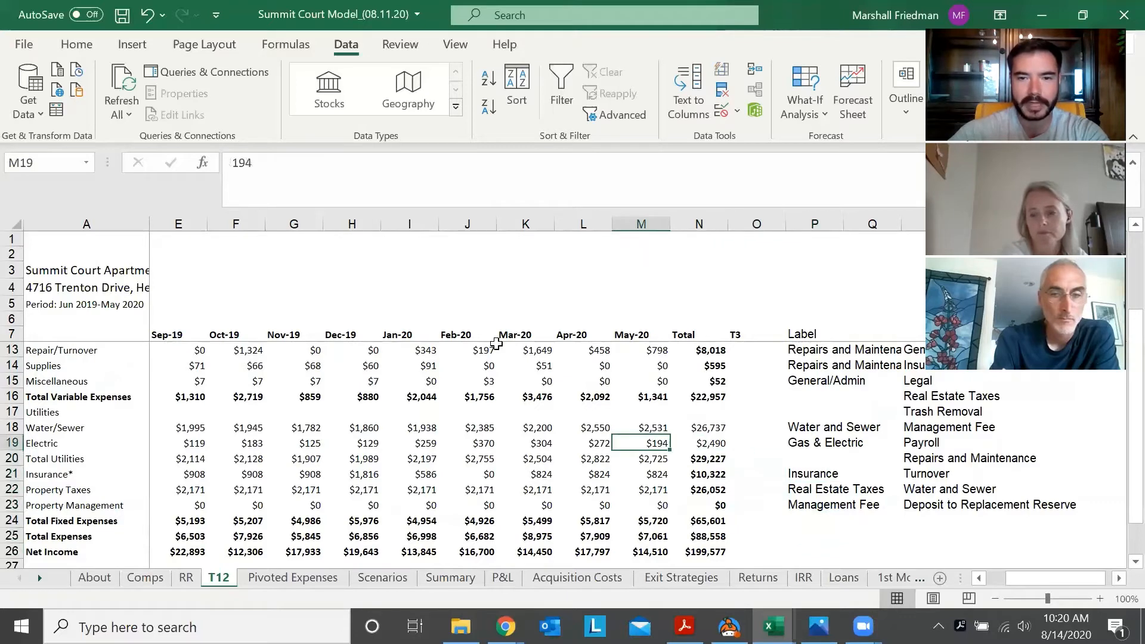
{"action": "key", "text": "Up"}
{"action": "key", "text": "Up"}
{"action": "key", "text": "Up"}
{"action": "key", "text": "Up"}
{"action": "key", "text": "Up"}
{"action": "key", "text": "Up"}
{"action": "key", "text": "Up"}
{"action": "key", "text": "Up"}
{"action": "key", "text": "Up"}
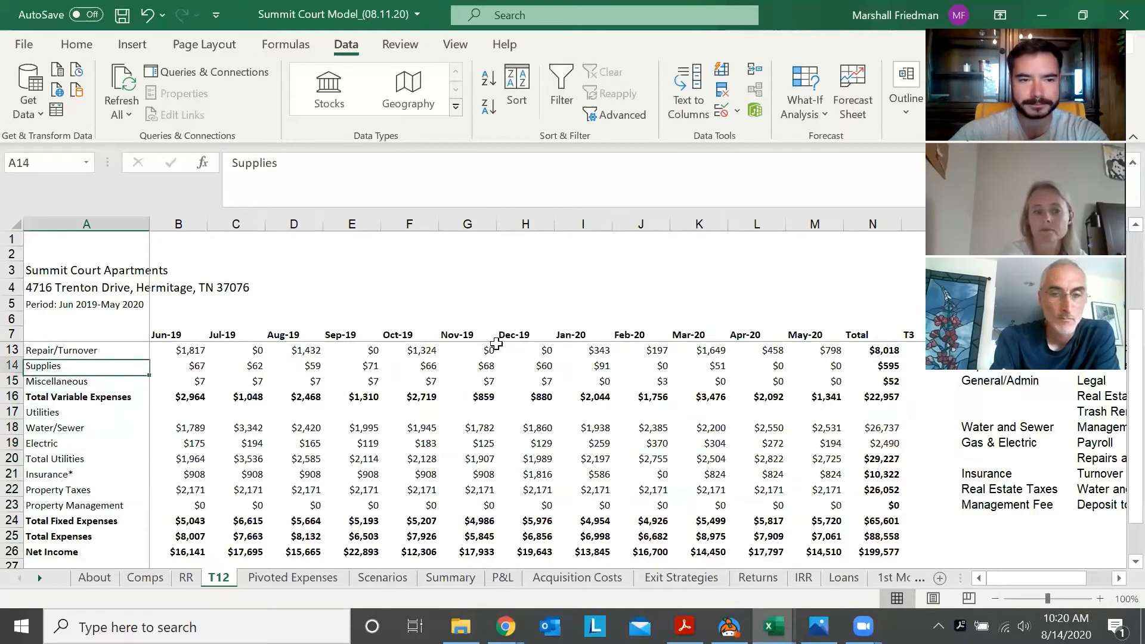
{"action": "key", "text": "Up"}
{"action": "key", "text": "Up"}
{"action": "key", "text": "Up"}
{"action": "key", "text": "Up"}
{"action": "key", "text": "Up"}
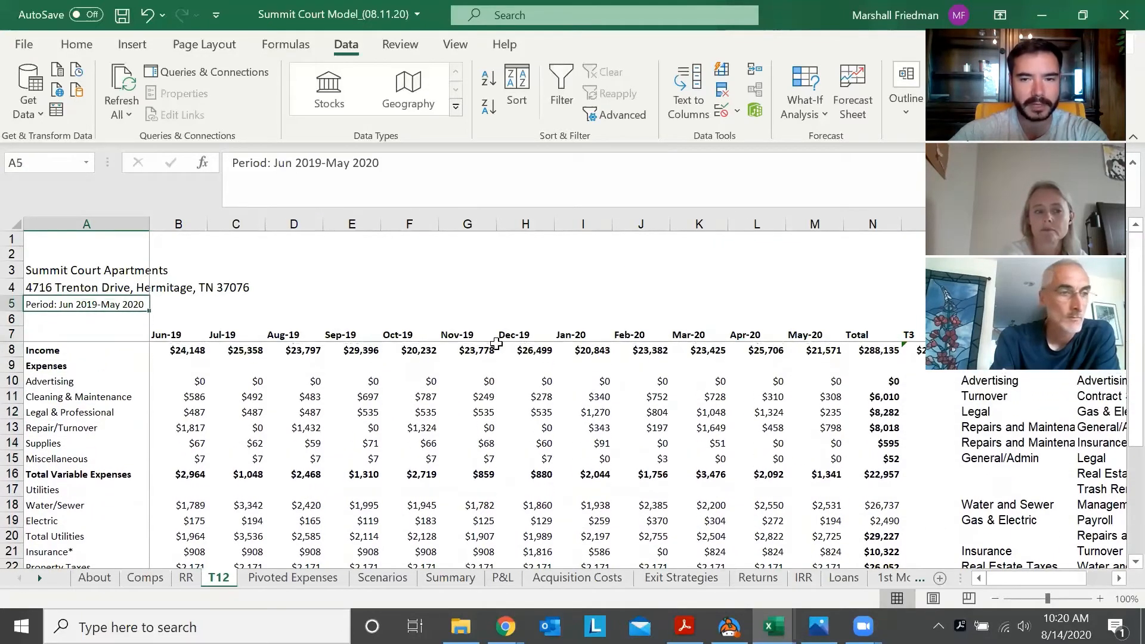
{"action": "key", "text": "Down"}
{"action": "key", "text": "Down"}
{"action": "key", "text": "shift+Right"}
{"action": "key", "text": "shift+Right"}
{"action": "key", "text": "shift+Right"}
{"action": "key", "text": "shift+Right"}
{"action": "key", "text": "shift+Right"}
{"action": "key", "text": "shift+Right"}
{"action": "key", "text": "shift+Right"}
{"action": "key", "text": "shift+Right"}
{"action": "key", "text": "shift+Right"}
{"action": "key", "text": "shift+Right"}
{"action": "key", "text": "shift+Right"}
{"action": "key", "text": "shift+Right"}
{"action": "key", "text": "shift+Right"}
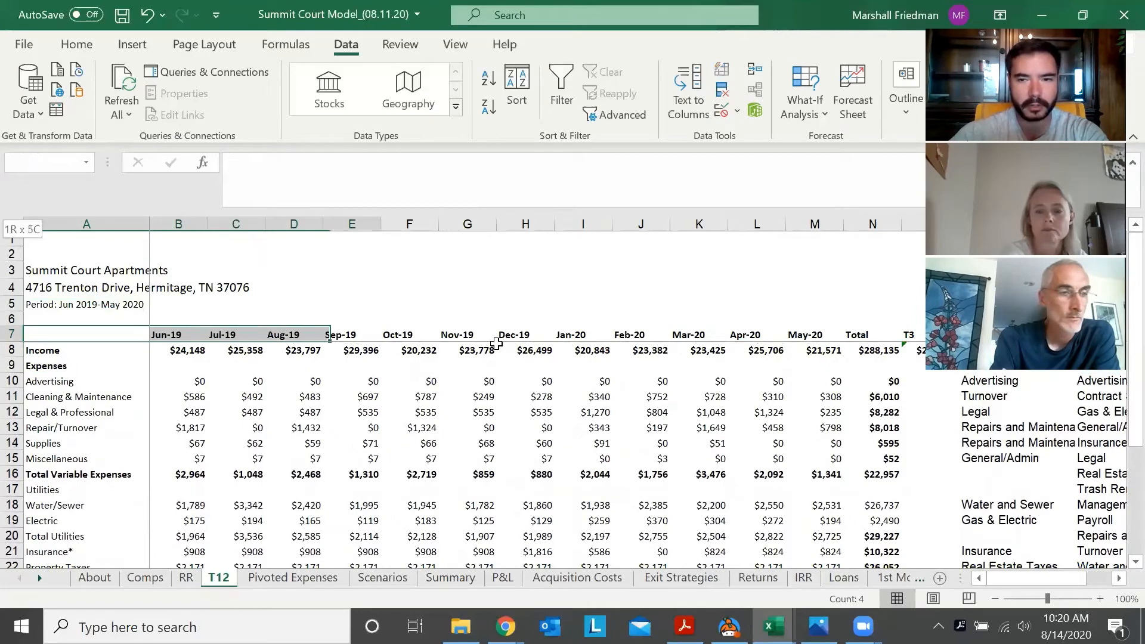
{"action": "key", "text": "shift+Right"}
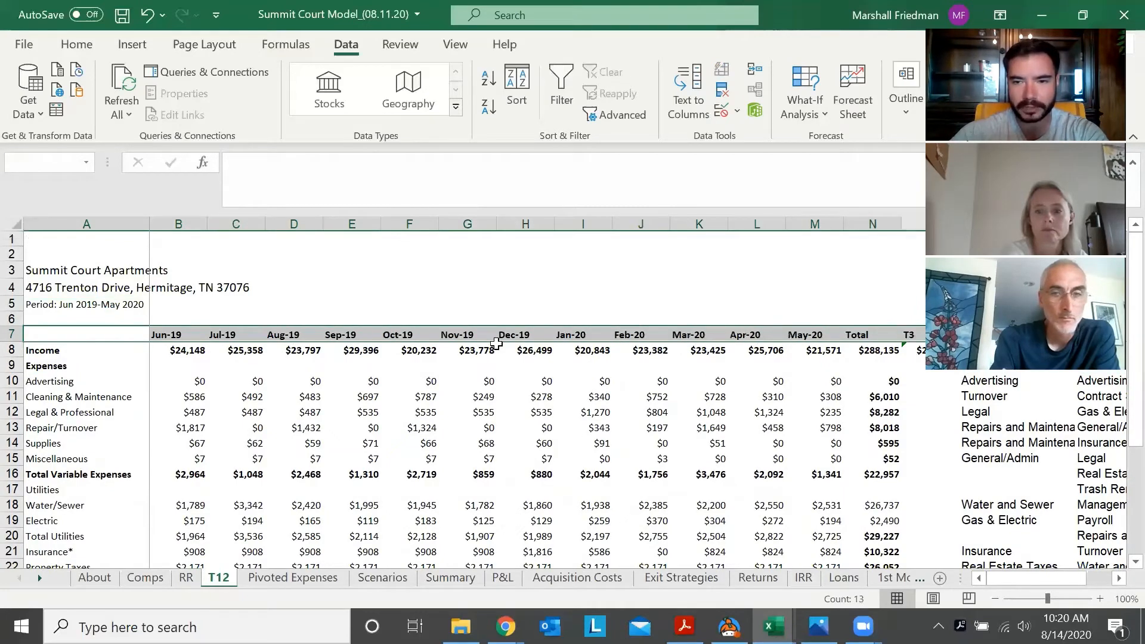
{"action": "key", "text": "shift+Right"}
{"action": "key", "text": "shift+Down"}
{"action": "key", "text": "shift+Down"}
{"action": "key", "text": "shift+Down"}
{"action": "key", "text": "shift+Down"}
{"action": "key", "text": "shift+Down"}
{"action": "key", "text": "shift+Down"}
{"action": "key", "text": "shift+Down"}
{"action": "key", "text": "shift+Down"}
{"action": "key", "text": "shift+Down"}
{"action": "key", "text": "shift+Down"}
{"action": "key", "text": "shift+Down"}
{"action": "key", "text": "shift+Down"}
{"action": "key", "text": "shift+Down"}
{"action": "key", "text": "shift+Down"}
{"action": "key", "text": "shift+Down"}
{"action": "key", "text": "shift+Down"}
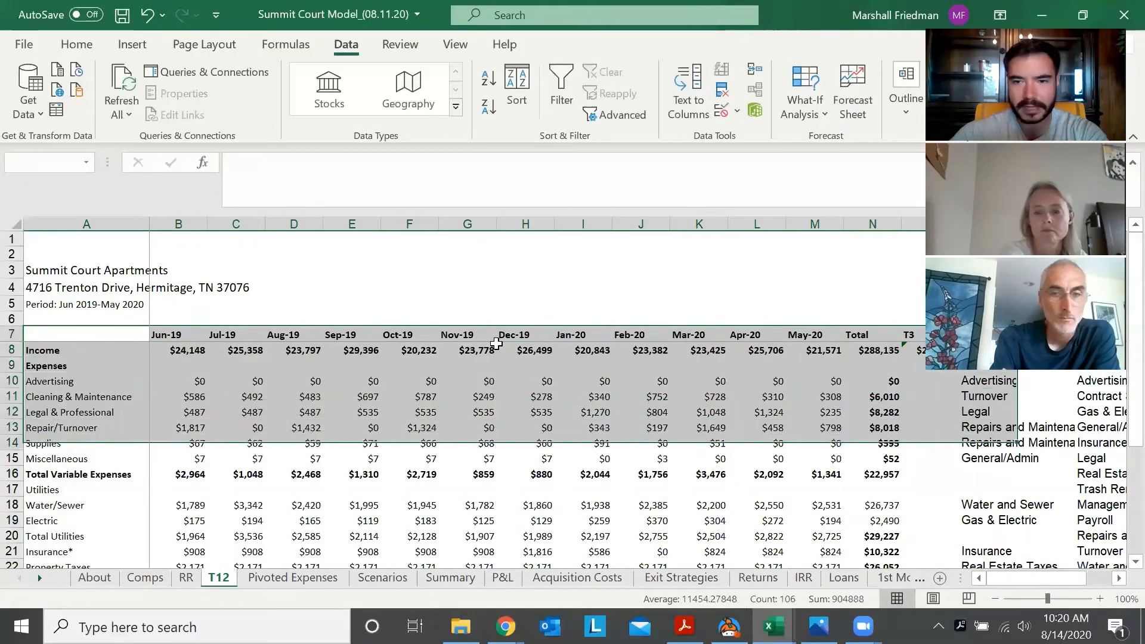
{"action": "key", "text": "shift+Down"}
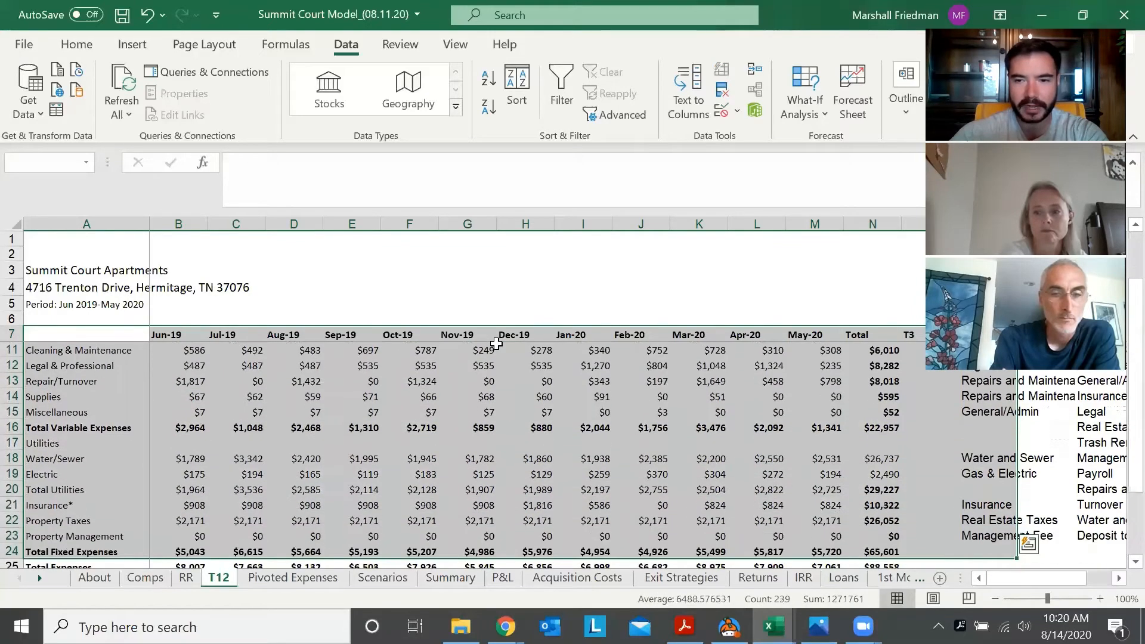
{"action": "key", "text": "shift+Down"}
{"action": "key", "text": "shift+Down"}
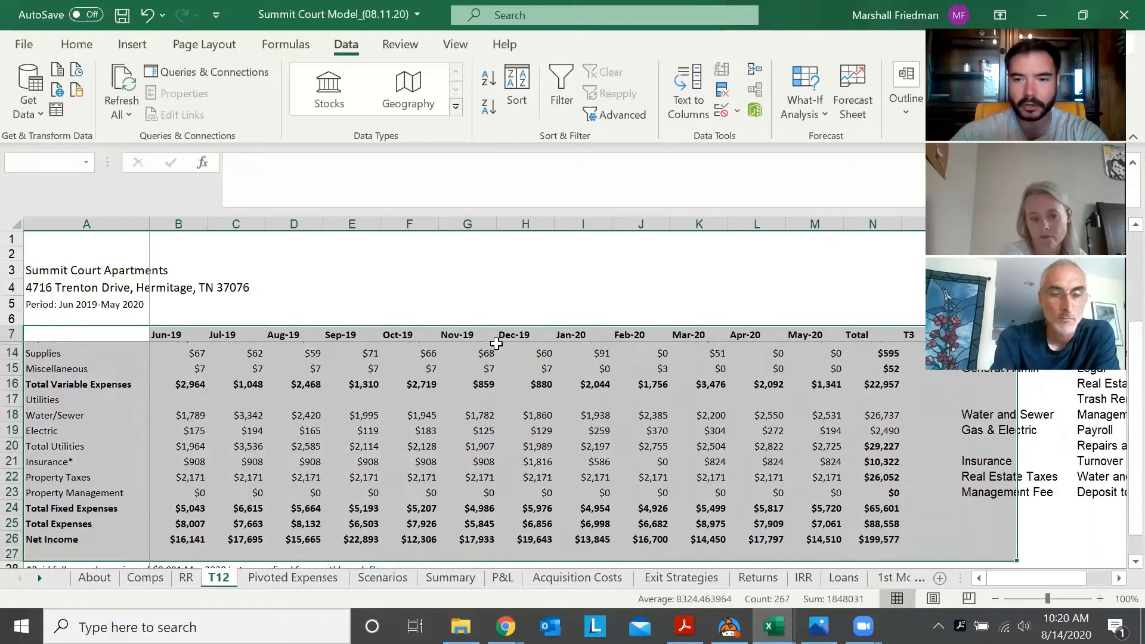
{"action": "key", "text": "shift+Up"}
{"action": "key", "text": "shift+Up"}
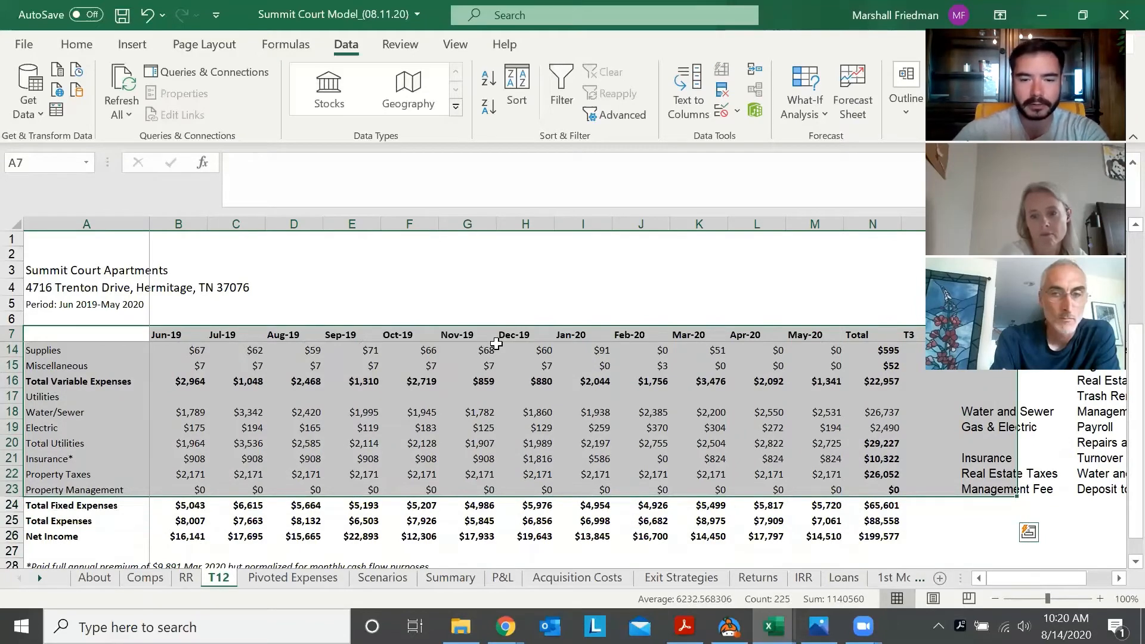
Create a PivotTable from the range 'T12'!$B$7:$P$23 on a new worksheet
{"action": "key", "text": "alt"}
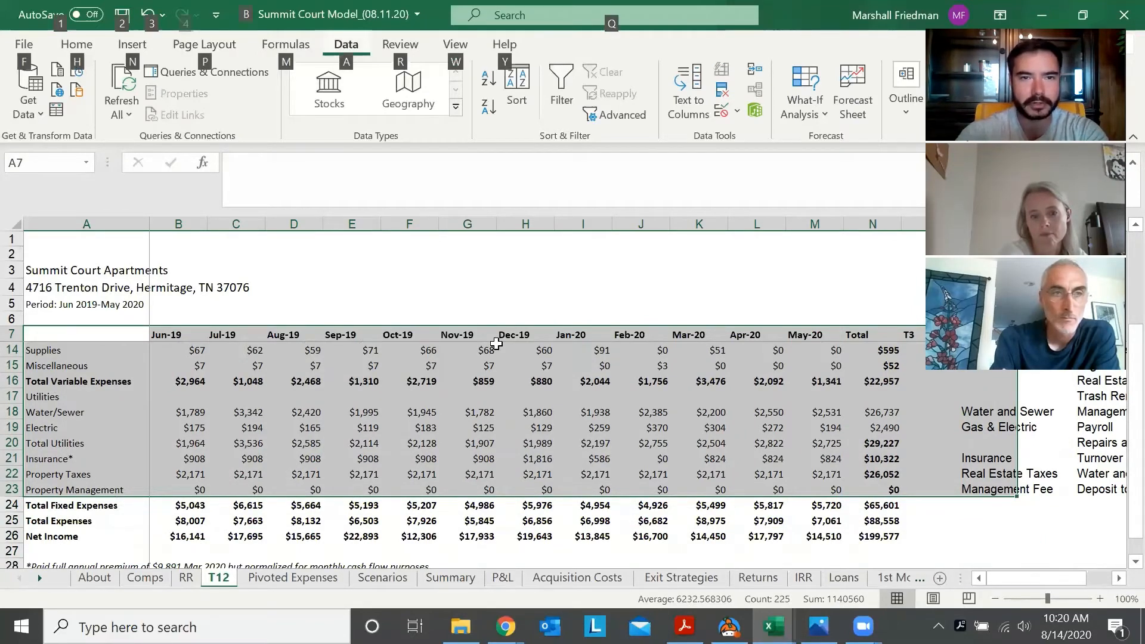
{"action": "key", "text": "w"}
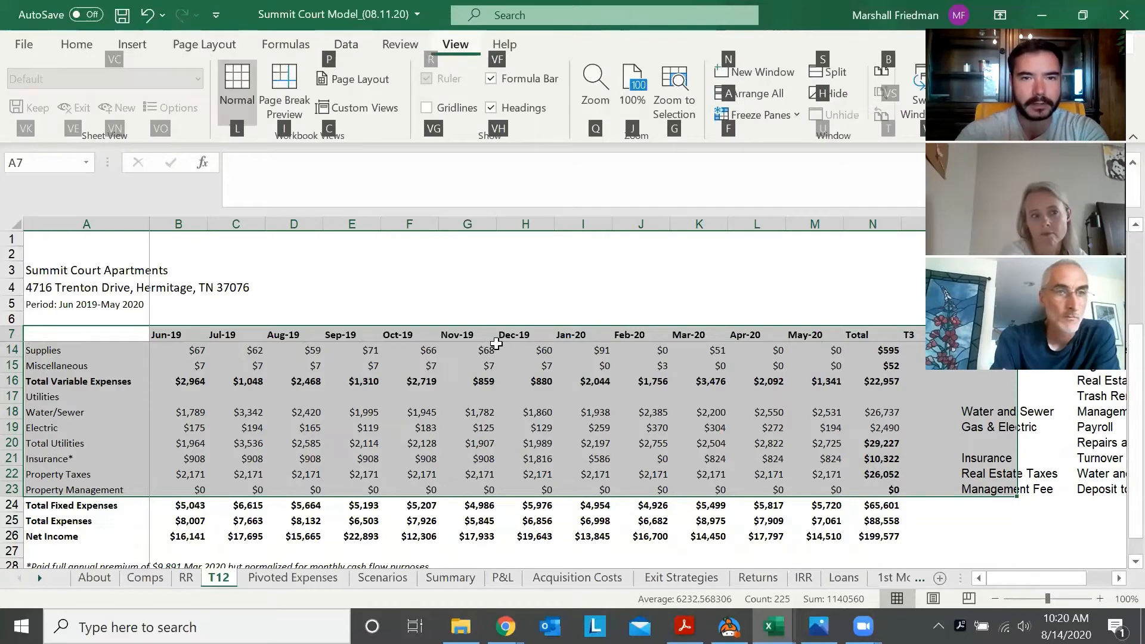
{"action": "key", "text": "Escape"}
{"action": "key", "text": "n"}
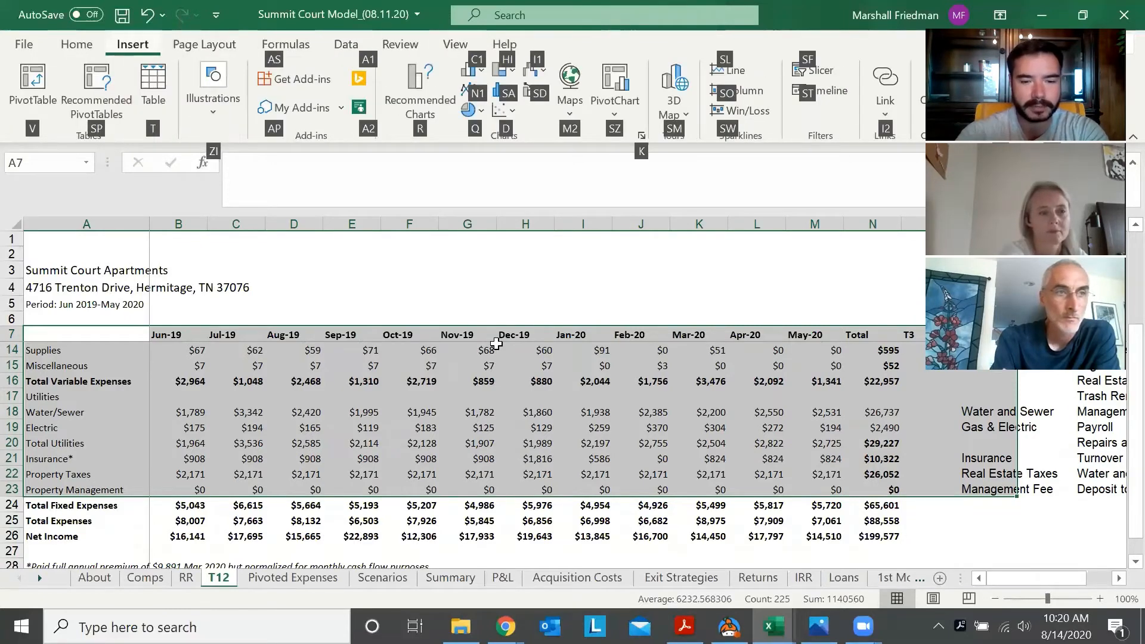
{"action": "key", "text": "v"}
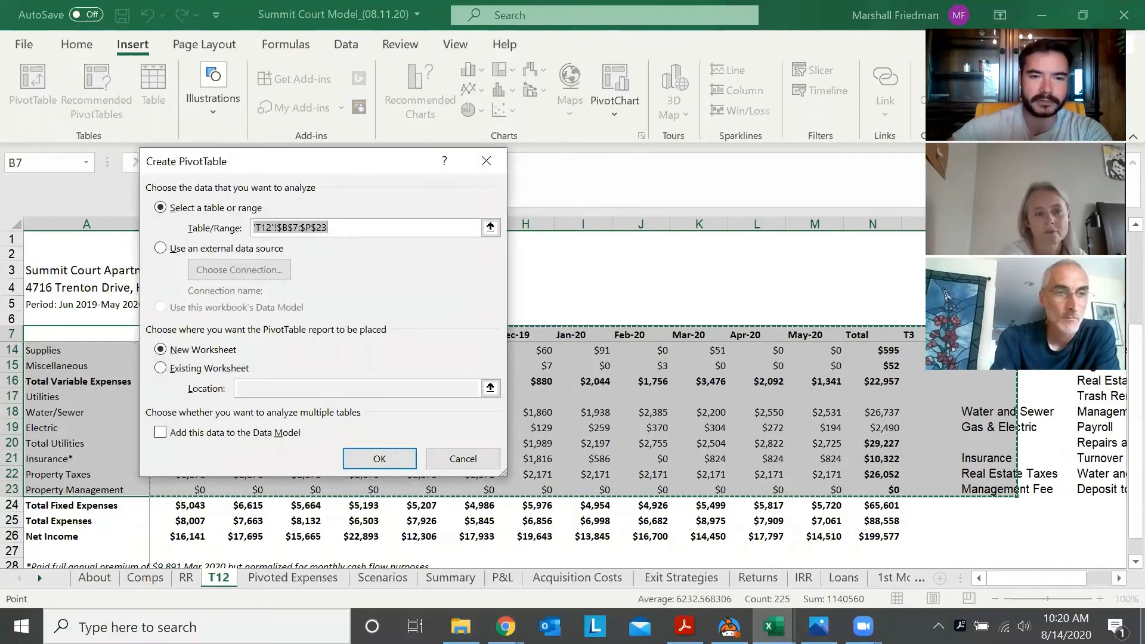
{"action": "left_click", "coordinate": [391, 452]}
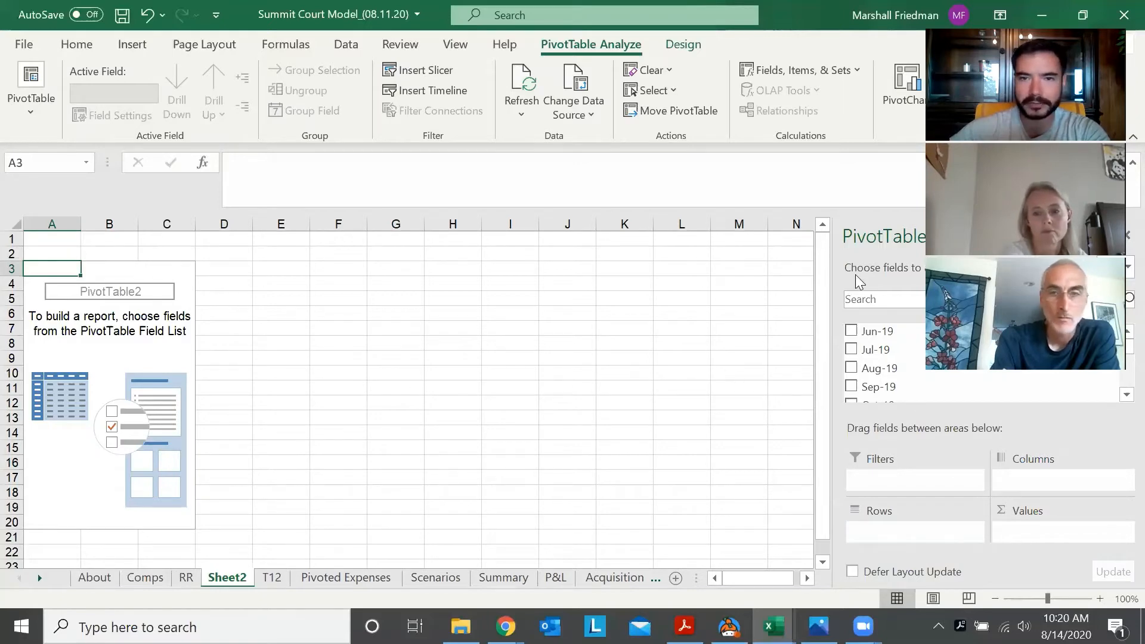
Turn off the gridlines on the new PivotTable sheet
{"action": "left_click", "coordinate": [369, 298]}
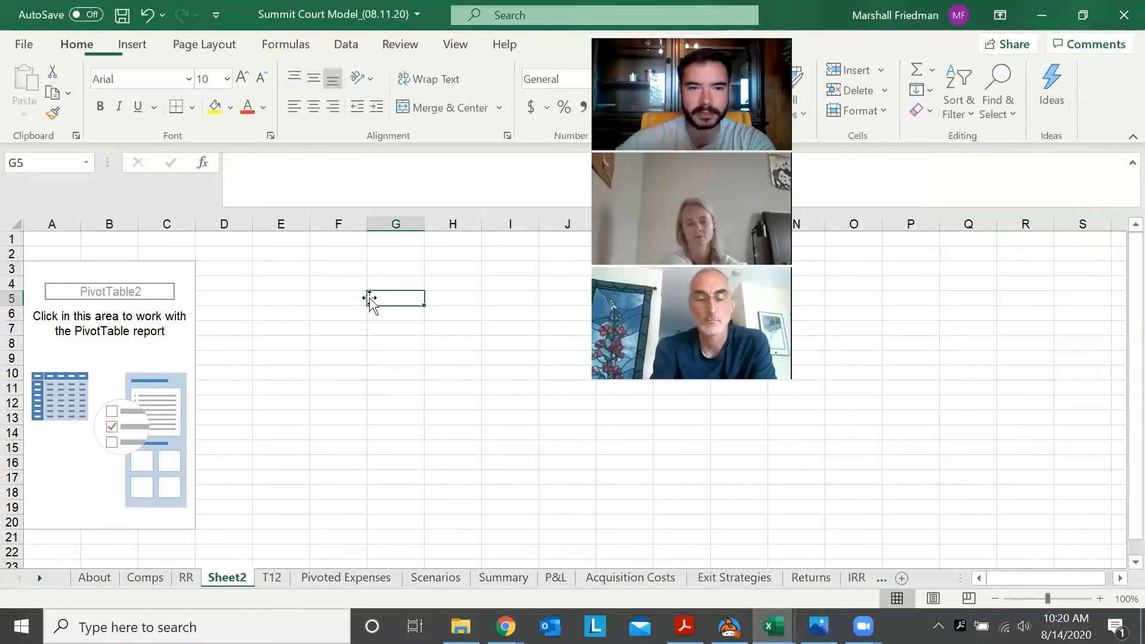
{"action": "key", "text": "alt+w"}
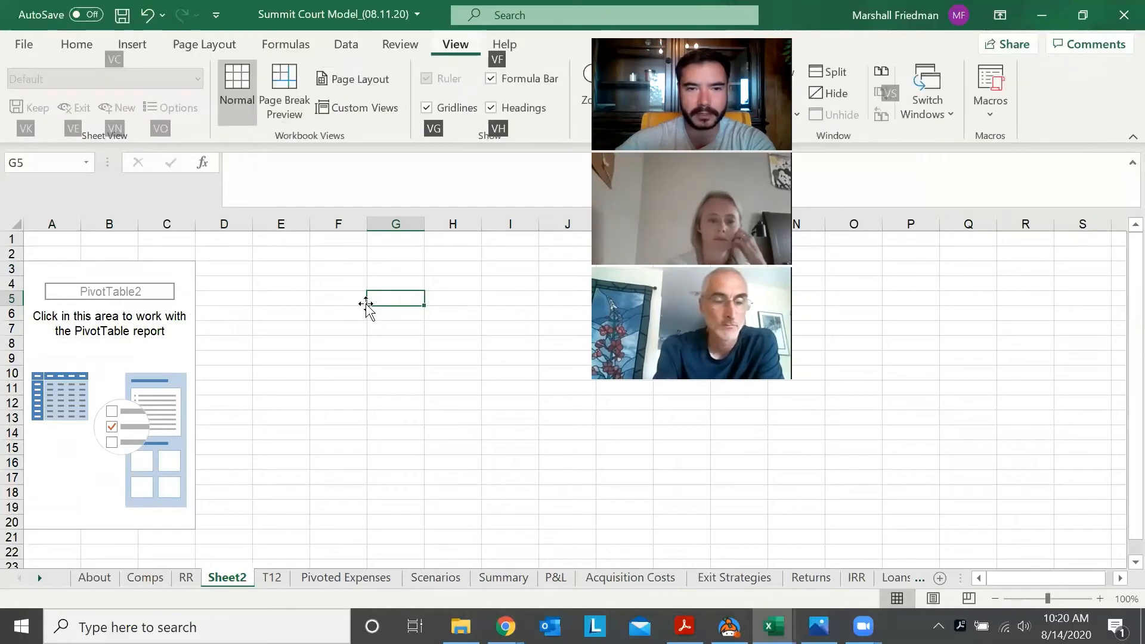
{"action": "key", "text": "v"}
{"action": "key", "text": "g"}
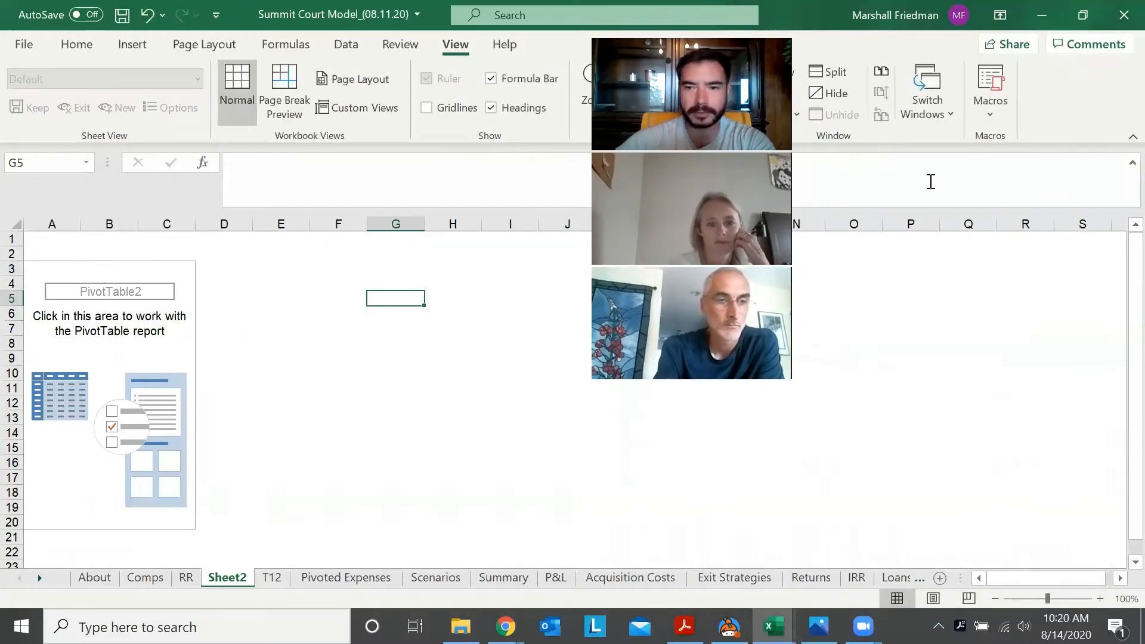
Build the PivotTable with the Label field as rows and the sum of the Total field as values
{"action": "left_click", "coordinate": [169, 346]}
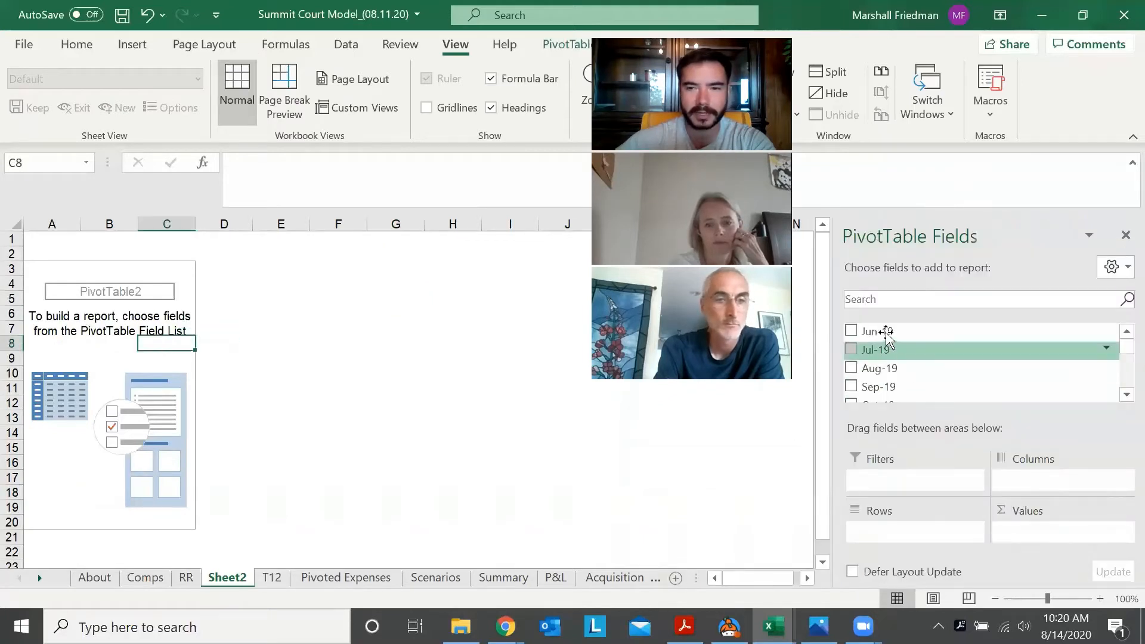
{"action": "left_click_drag", "start_coordinate": [1120, 351], "coordinate": [1121, 379]}
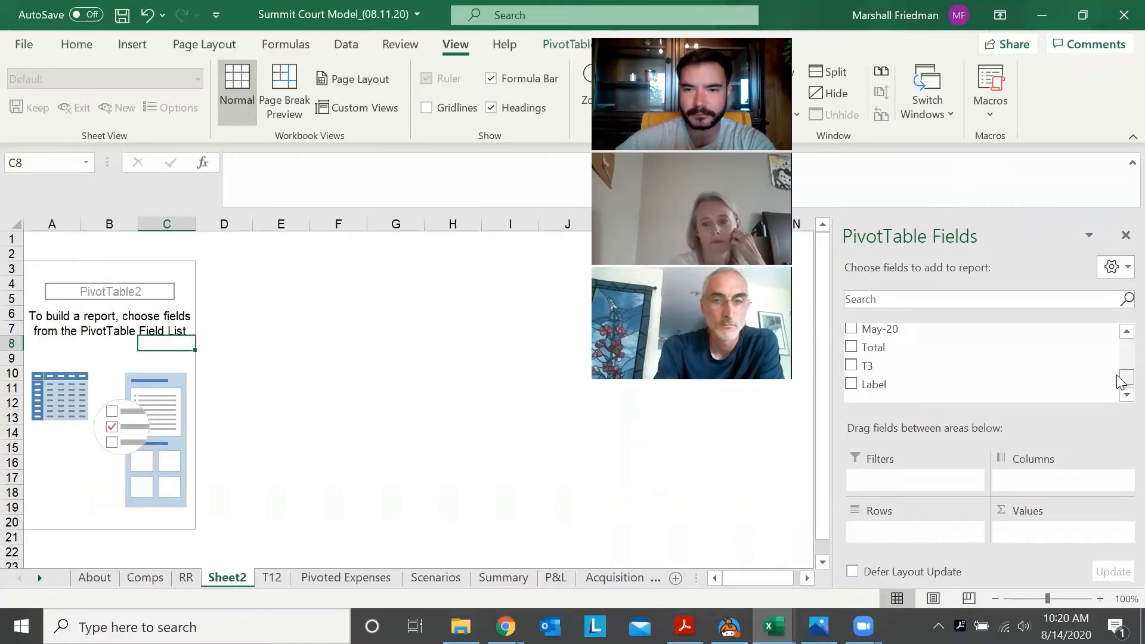
{"action": "left_click", "coordinate": [851, 384]}
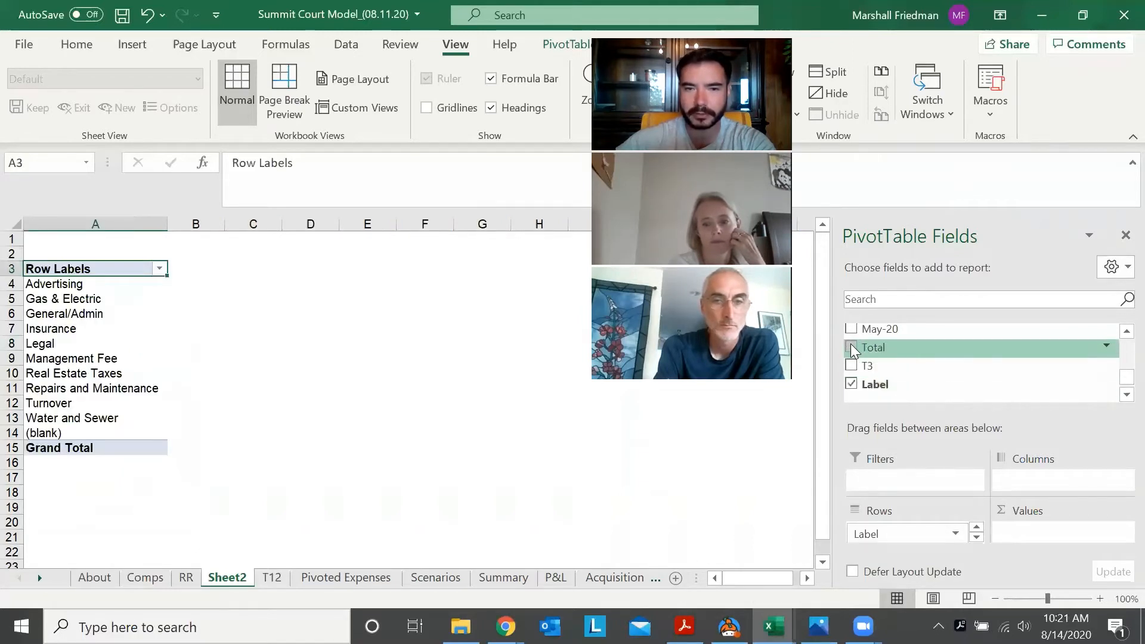
{"action": "left_click", "coordinate": [851, 344]}
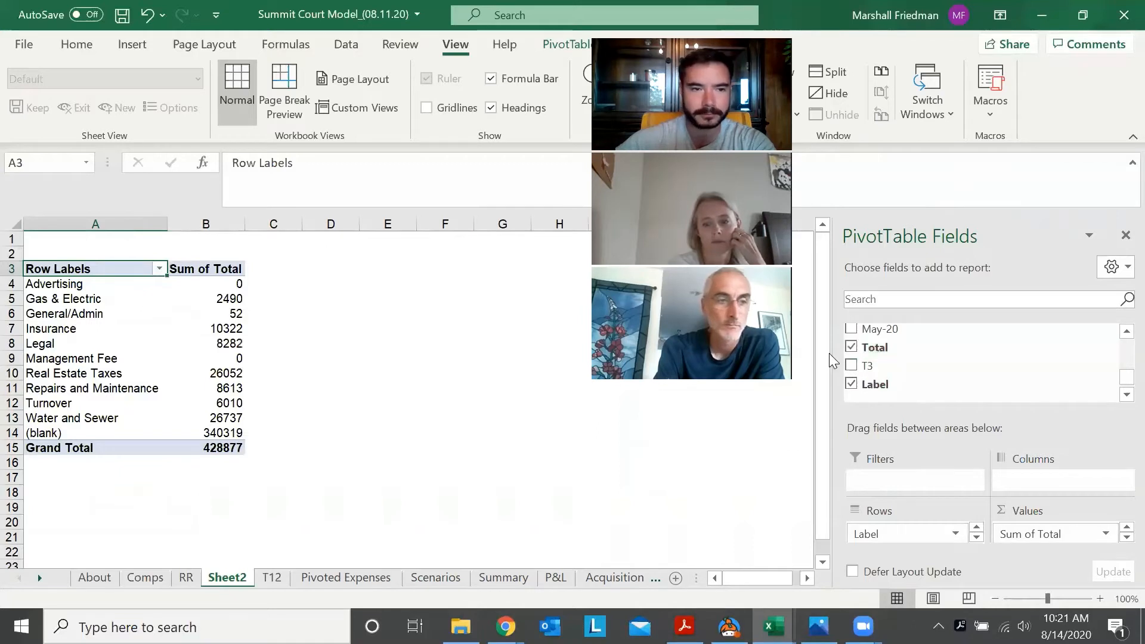
{"action": "left_click", "coordinate": [297, 327]}
{"action": "left_click", "coordinate": [234, 288]}
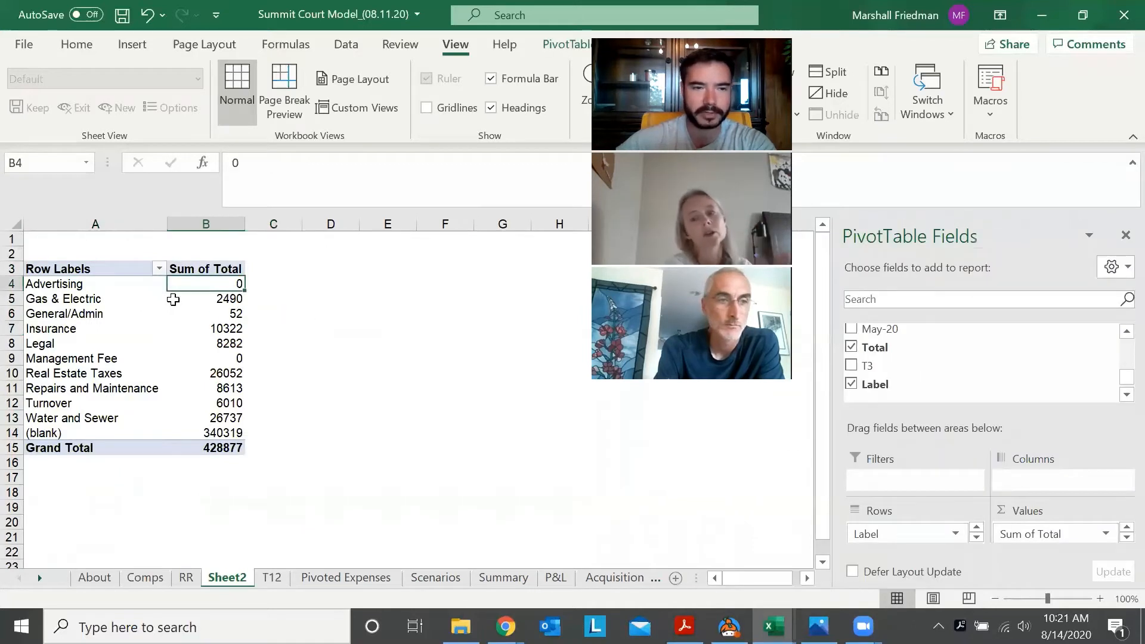
{"action": "left_click", "coordinate": [328, 293]}
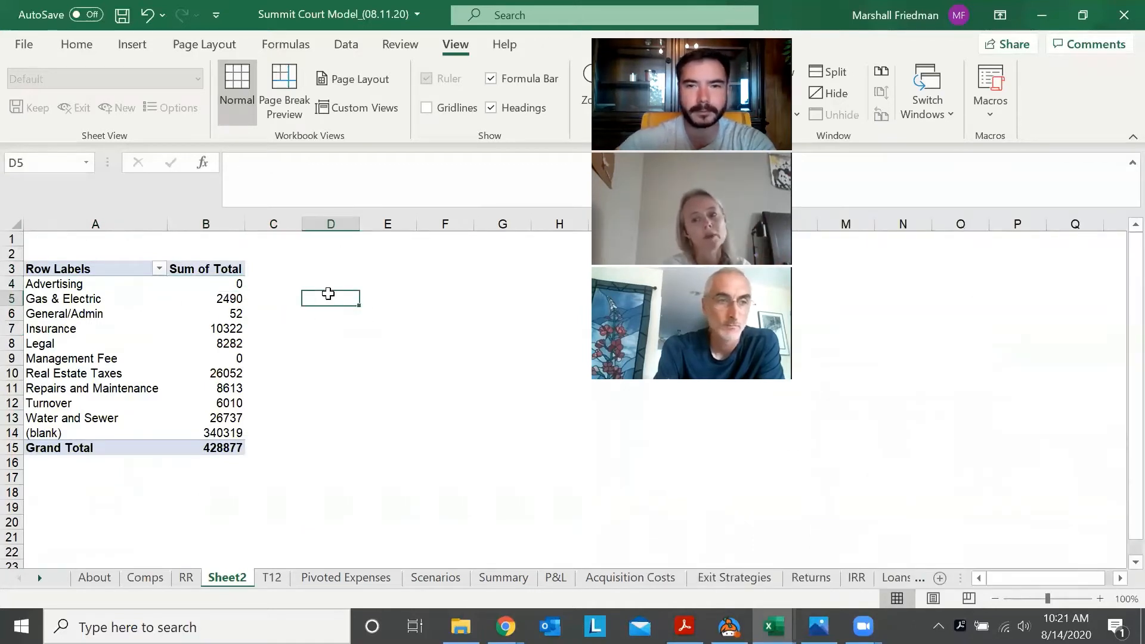
{"action": "key", "text": "Left"}
{"action": "key", "text": "Left"}
{"action": "key", "text": "Up"}
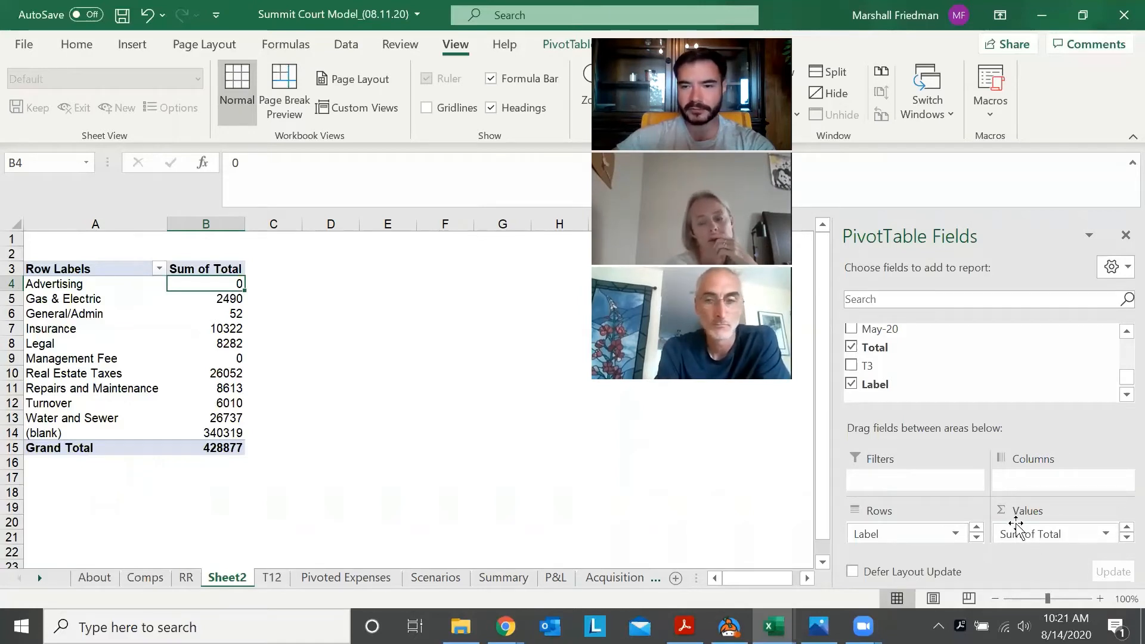
{"action": "left_click", "coordinate": [1107, 534]}
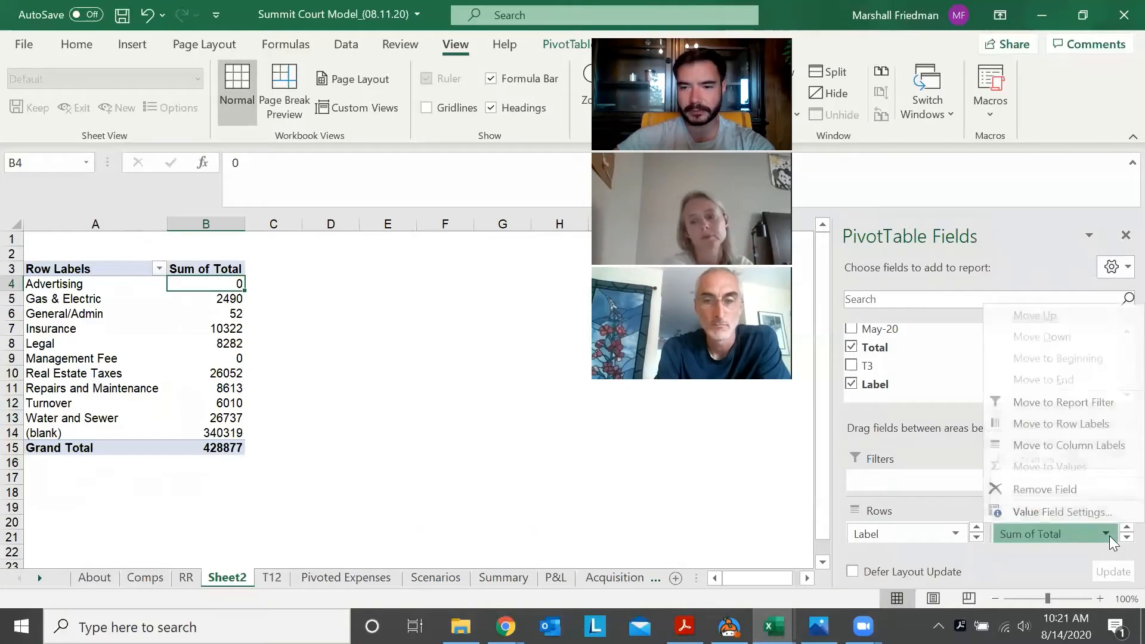
{"action": "left_click", "coordinate": [598, 449]}
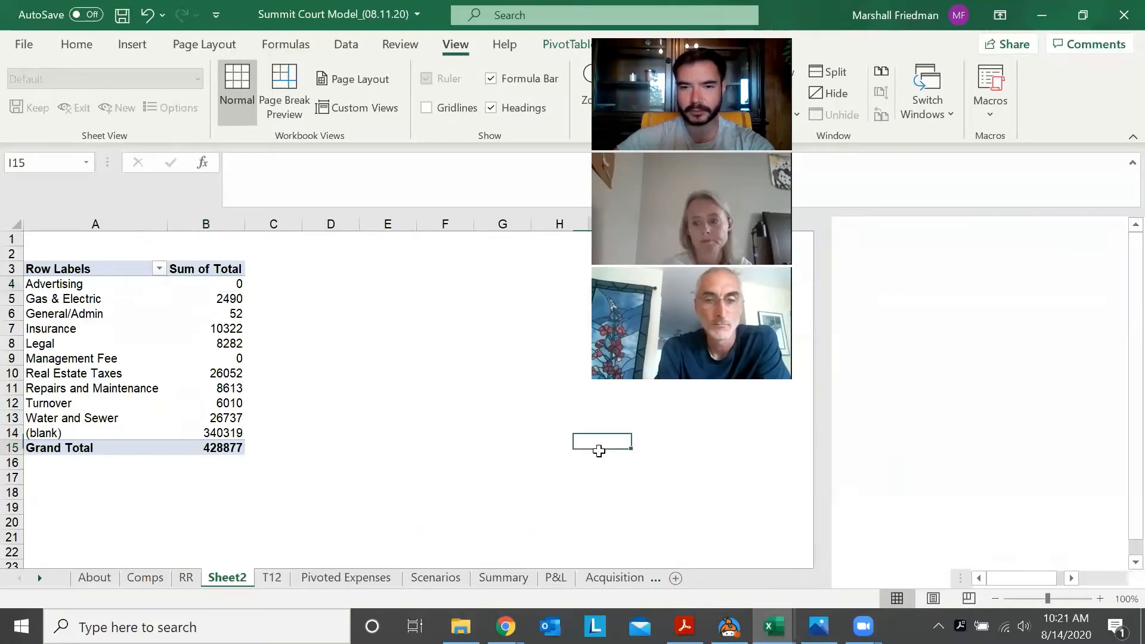
Apply the Currency number format with 0 decimal places to the PivotTable's Sum of Total values, including the grand total (B4:B15)
{"action": "left_click", "coordinate": [341, 312]}
{"action": "left_click", "coordinate": [263, 289]}
{"action": "key", "text": "Left"}
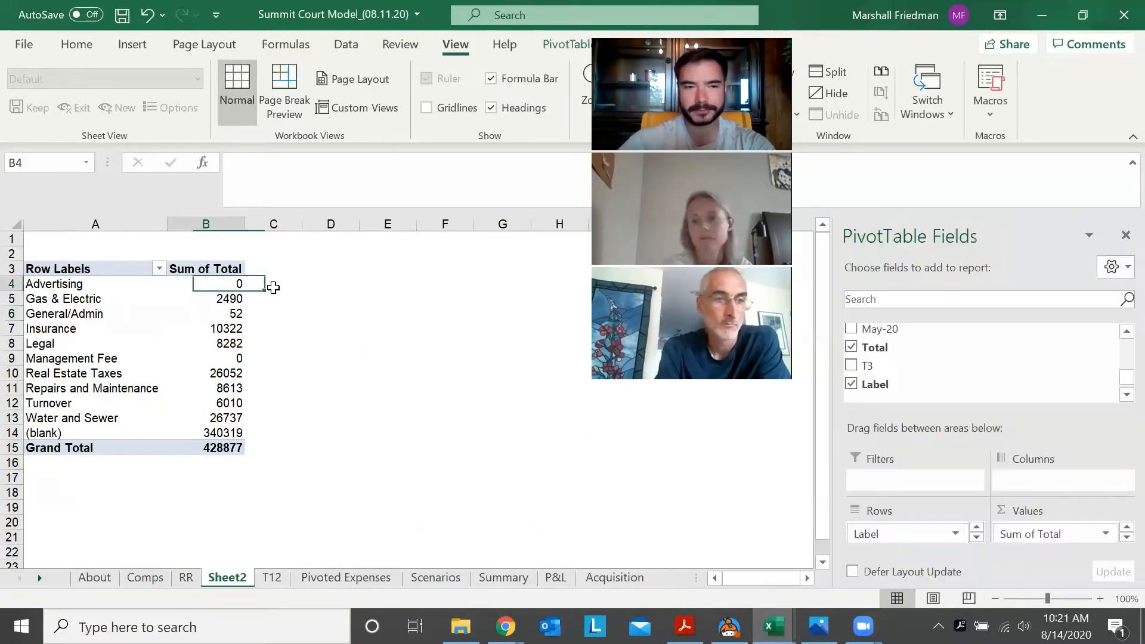
{"action": "key", "text": "shift+Down"}
{"action": "key", "text": "shift+Down"}
{"action": "key", "text": "shift+Down"}
{"action": "key", "text": "shift+Down"}
{"action": "key", "text": "shift+Down"}
{"action": "key", "text": "shift+Down"}
{"action": "key", "text": "shift+Down"}
{"action": "key", "text": "shift+Down"}
{"action": "key", "text": "shift+Down"}
{"action": "key", "text": "shift+Down"}
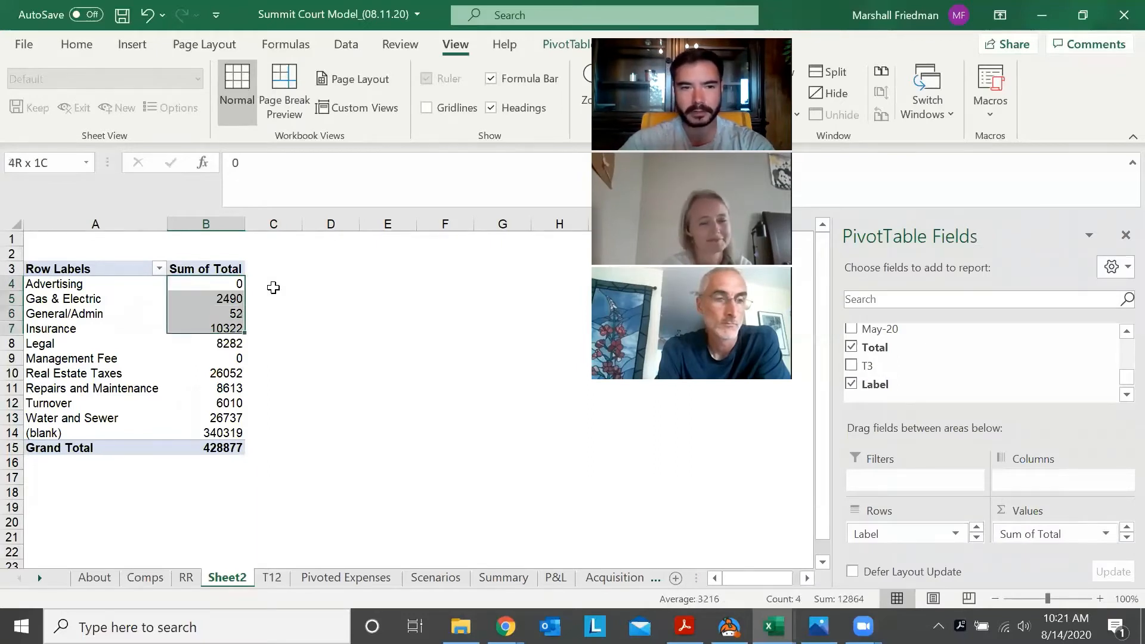
{"action": "key", "text": "shift+Down"}
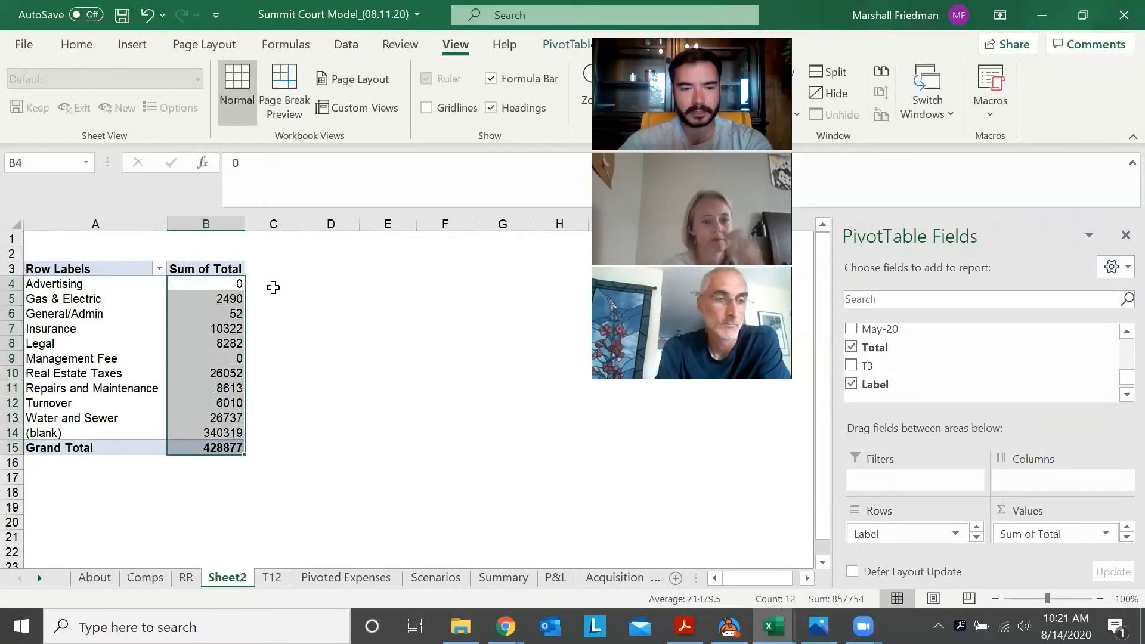
{"action": "key", "text": "ctrl+1"}
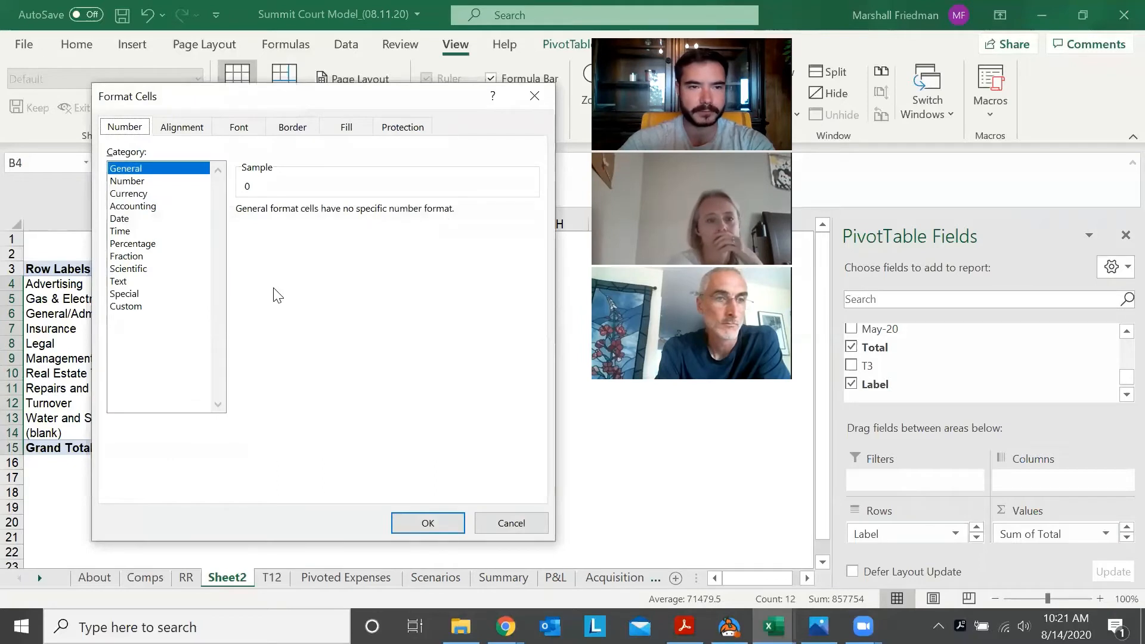
{"action": "key", "text": "Down"}
{"action": "key", "text": "Down"}
{"action": "key", "text": "Down"}
{"action": "key", "text": "Up"}
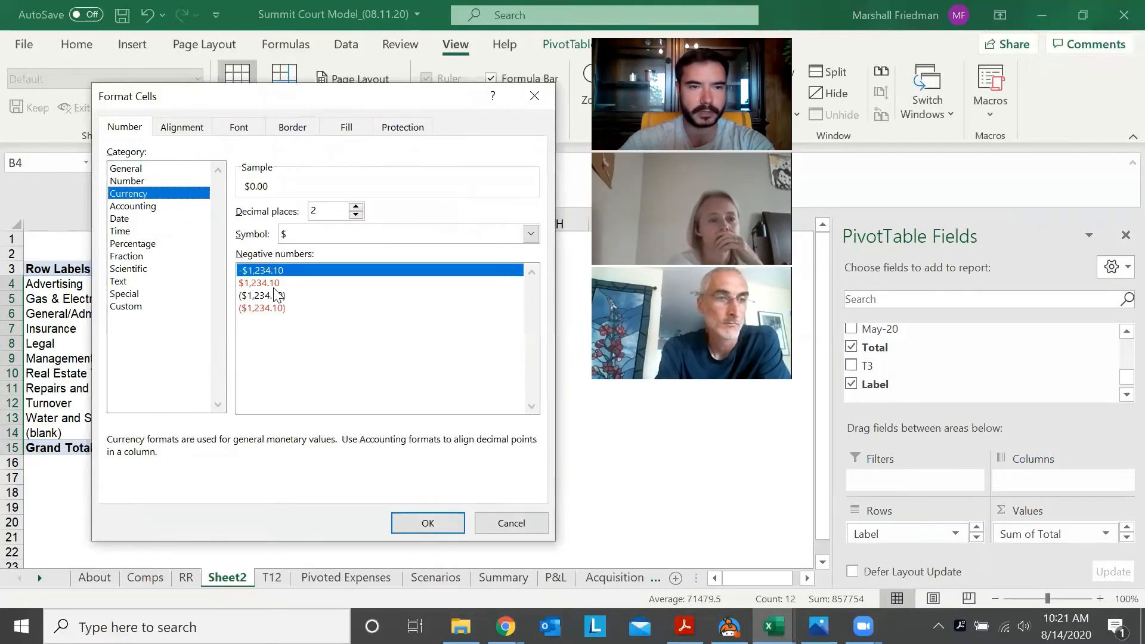
{"action": "key", "text": "Up"}
{"action": "key", "text": "Down"}
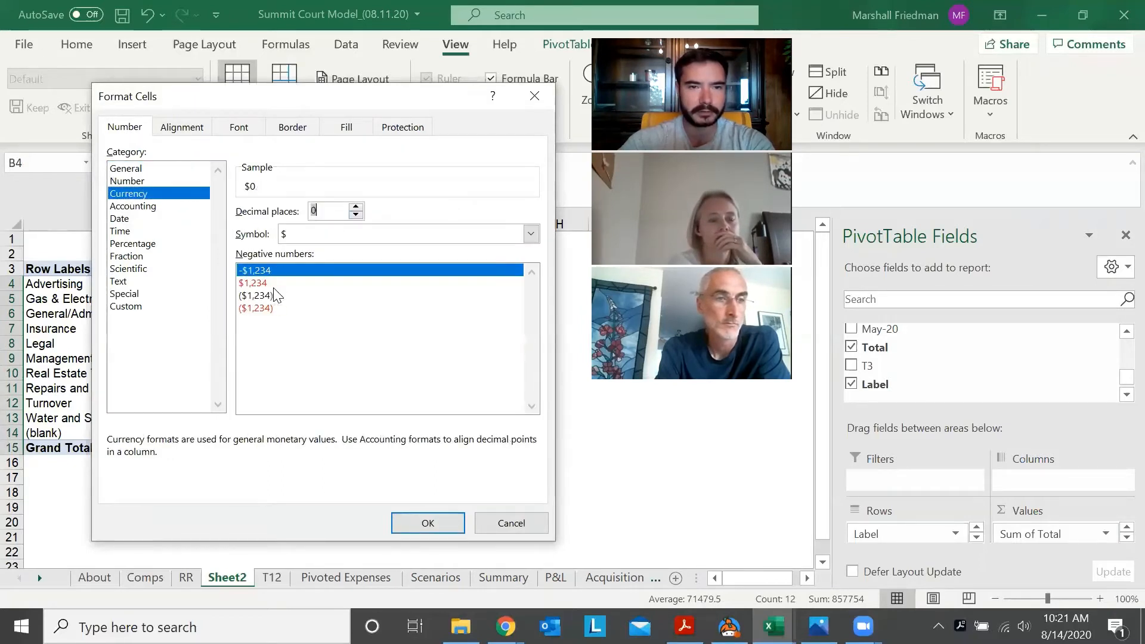
Set the currency symbol to None for the PivotTable's Sum of Total values, including the grand total
{"action": "key", "text": "Tab"}
{"action": "key", "text": "alt+Down"}
{"action": "key", "text": "Up"}
{"action": "key", "text": "Return"}
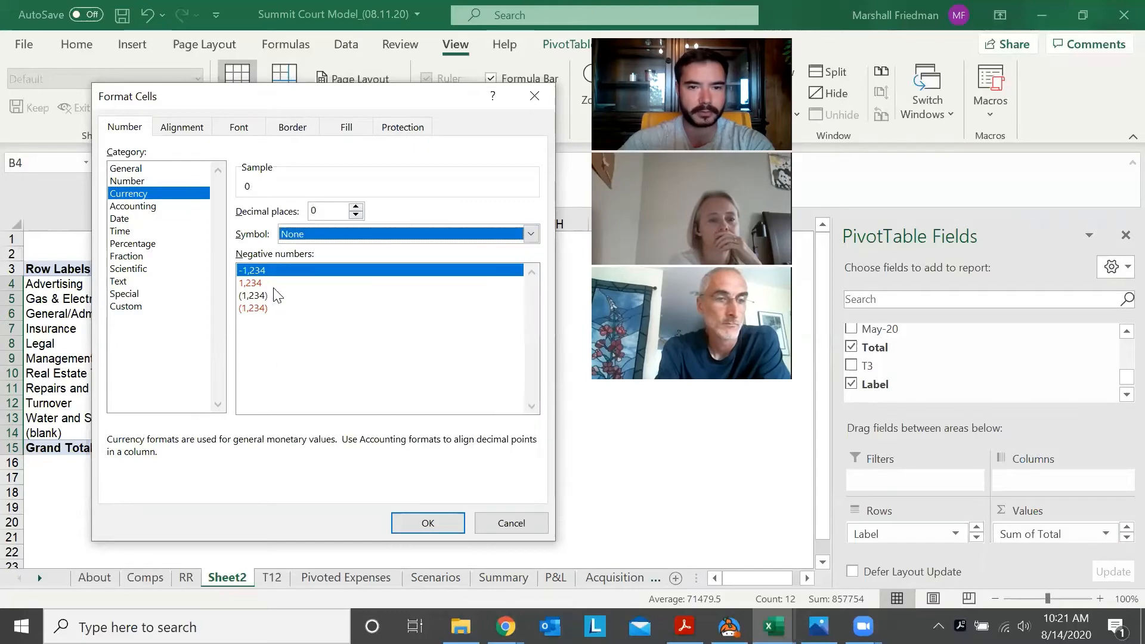
{"action": "key", "text": "Return"}
{"action": "key", "text": "Down"}
{"action": "key", "text": "Down"}
{"action": "key", "text": "Down"}
{"action": "key", "text": "Down"}
{"action": "key", "text": "Down"}
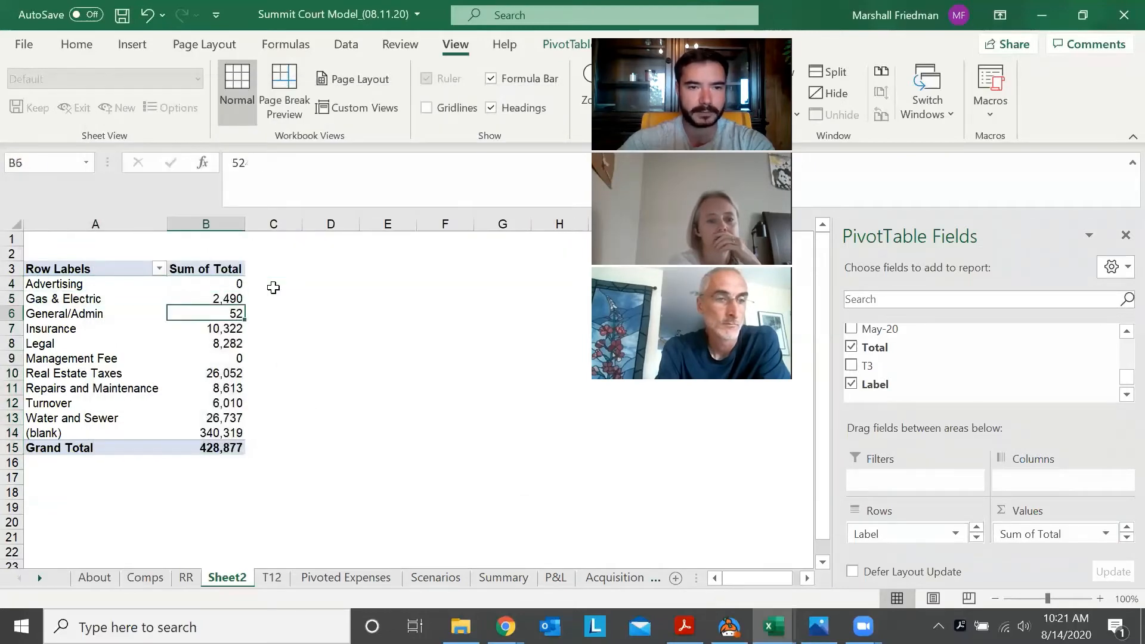
{"action": "key", "text": "Right"}
{"action": "key", "text": "Up"}
{"action": "key", "text": "Up"}
{"action": "key", "text": "Up"}
{"action": "key", "text": "Up"}
{"action": "key", "text": "Left"}
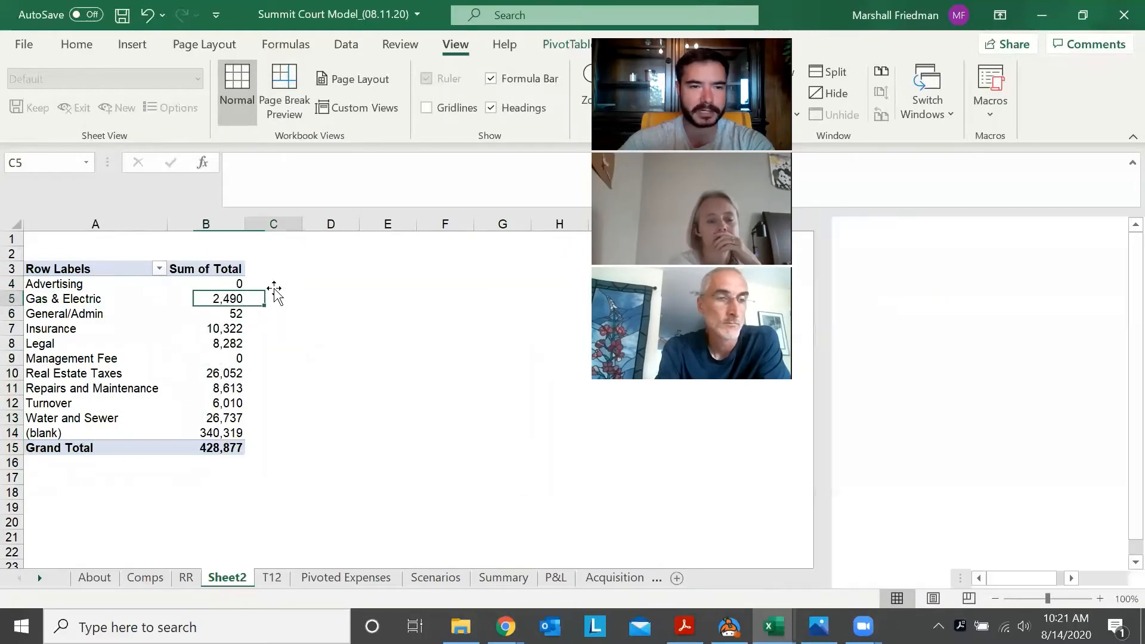
{"action": "key", "text": "Right"}
{"action": "key", "text": "Up"}
{"action": "key", "text": "Left"}
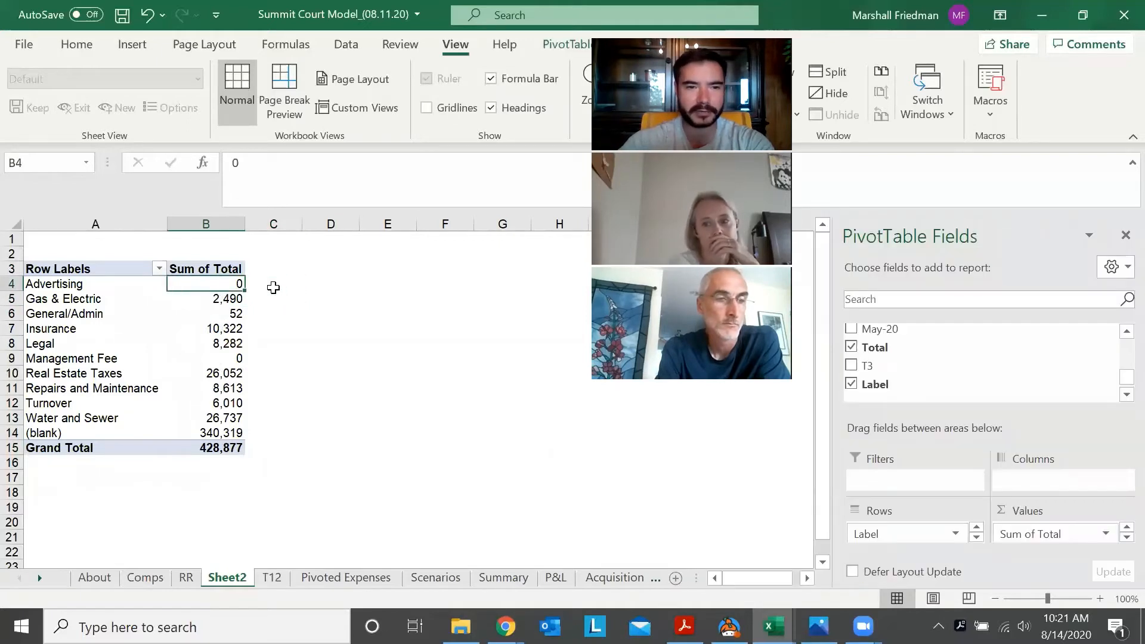
{"action": "key", "text": "Right"}
{"action": "key", "text": "Left"}
Enter =SUM(B4:B13) in cell D4 to total the PivotTable's labelled expenses without the blank row
{"action": "key", "text": "Right"}
{"action": "key", "text": "Right"}
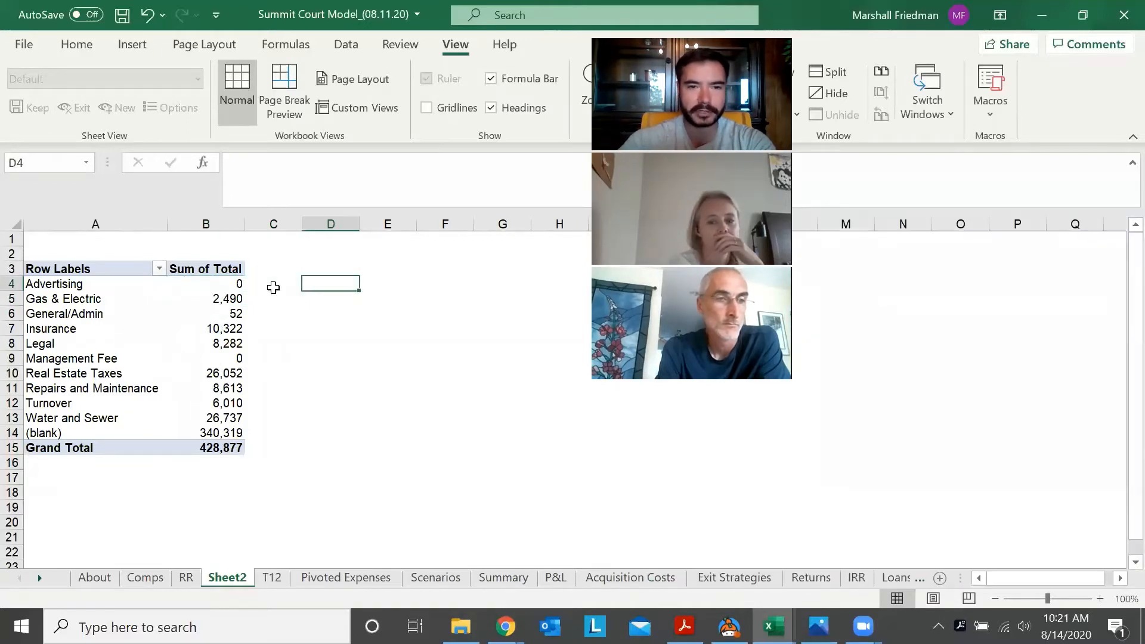
{"action": "type", "text": "=sum"}
{"action": "key", "text": "Tab"}
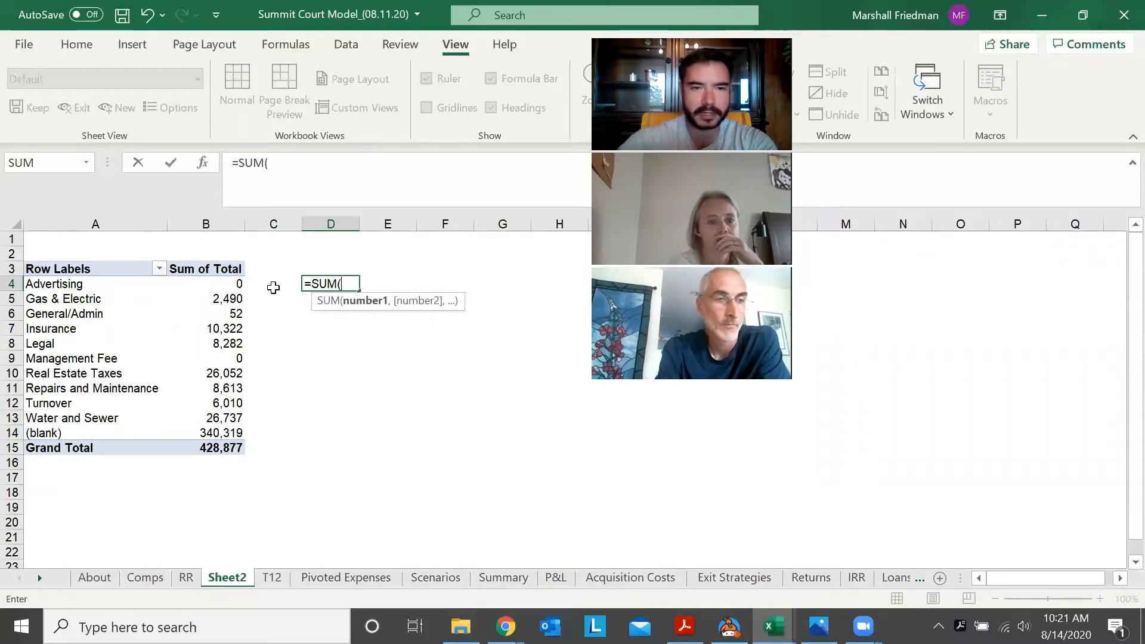
{"action": "key", "text": "Left"}
{"action": "key", "text": "Left"}
{"action": "key", "text": "Right"}
{"action": "key", "text": "Left"}
{"action": "key", "text": "Down"}
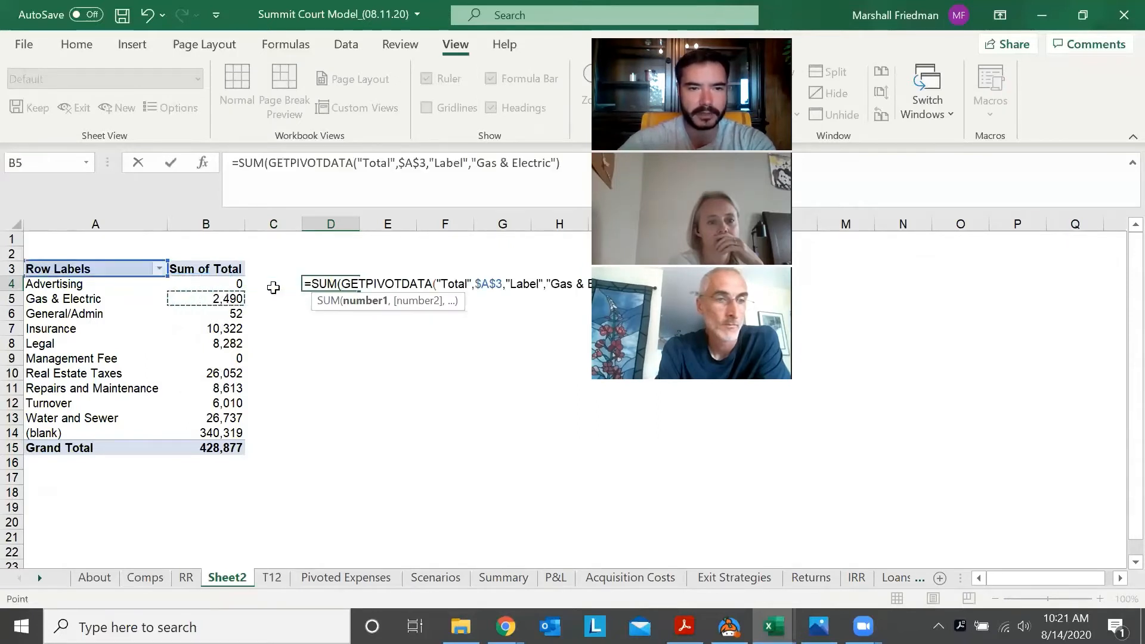
{"action": "key", "text": "Up"}
{"action": "key", "text": "shift+Down"}
{"action": "key", "text": "shift+Down"}
{"action": "key", "text": "shift+Down"}
{"action": "key", "text": "shift+Down"}
{"action": "key", "text": "shift+Down"}
{"action": "key", "text": "shift+Down"}
{"action": "key", "text": "shift+Down"}
{"action": "key", "text": "shift+Down"}
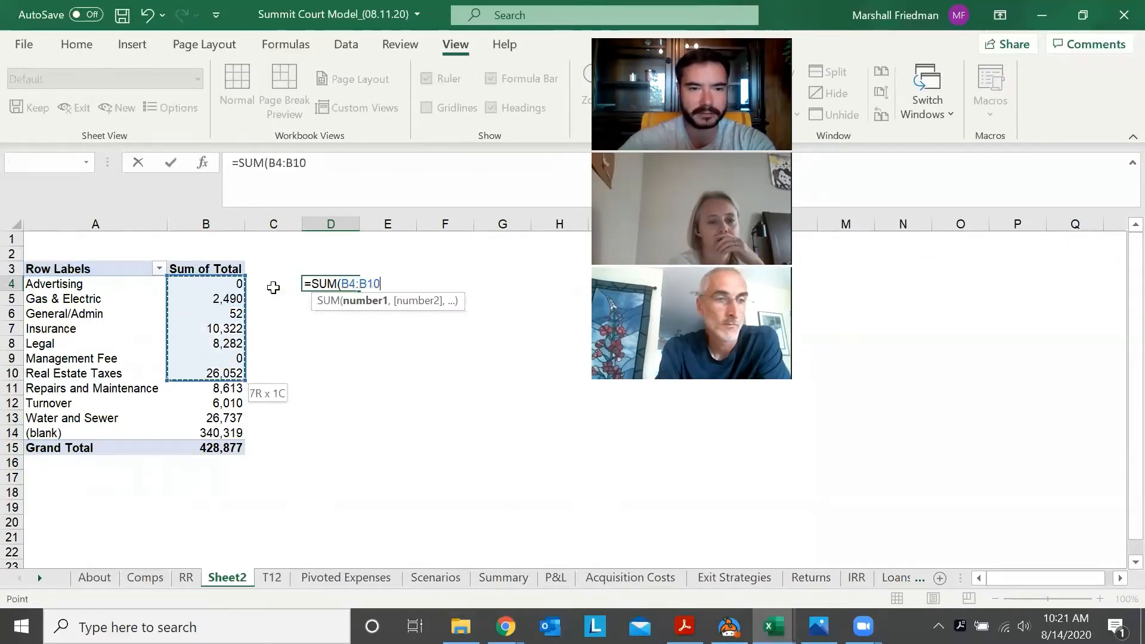
{"action": "key", "text": "shift+Down"}
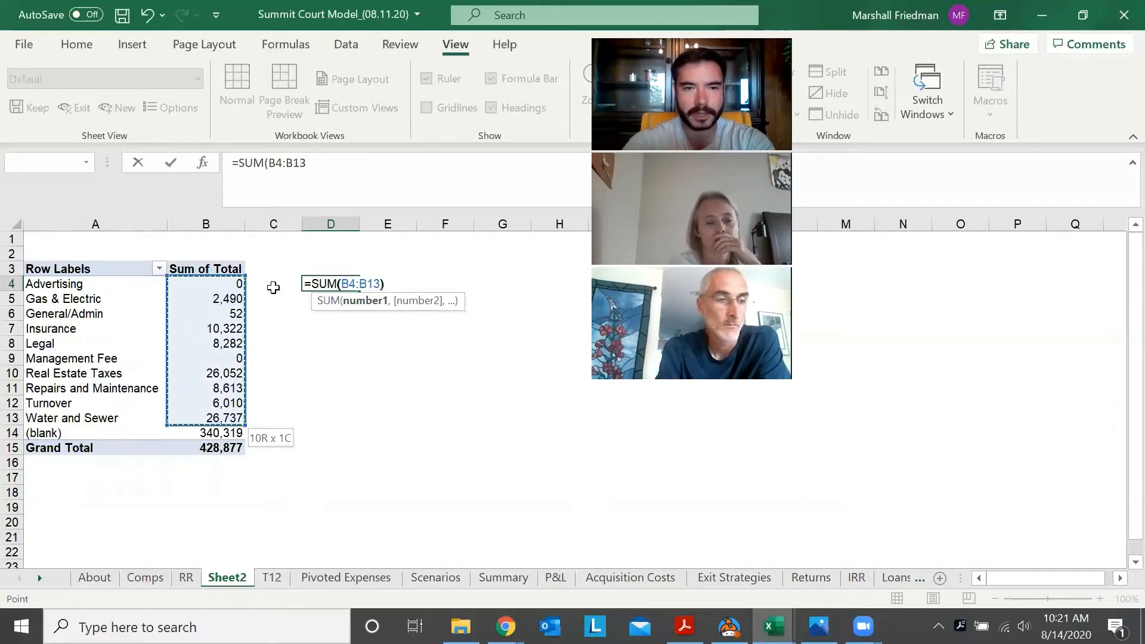
{"action": "type", "text": ")"}
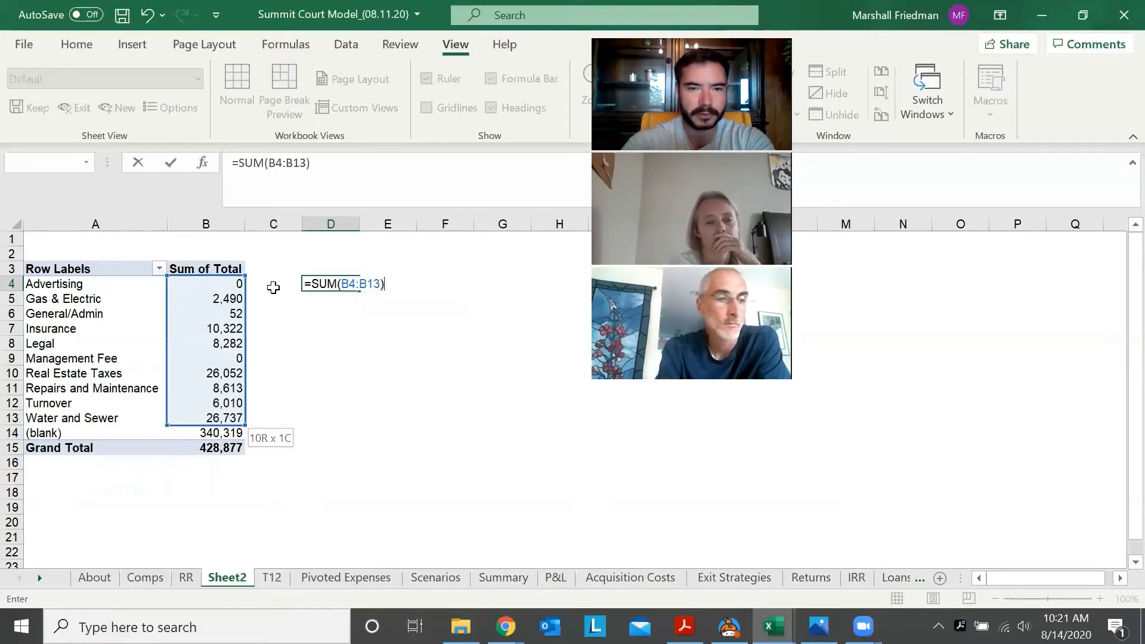
{"action": "key", "text": "ctrl+Return"}
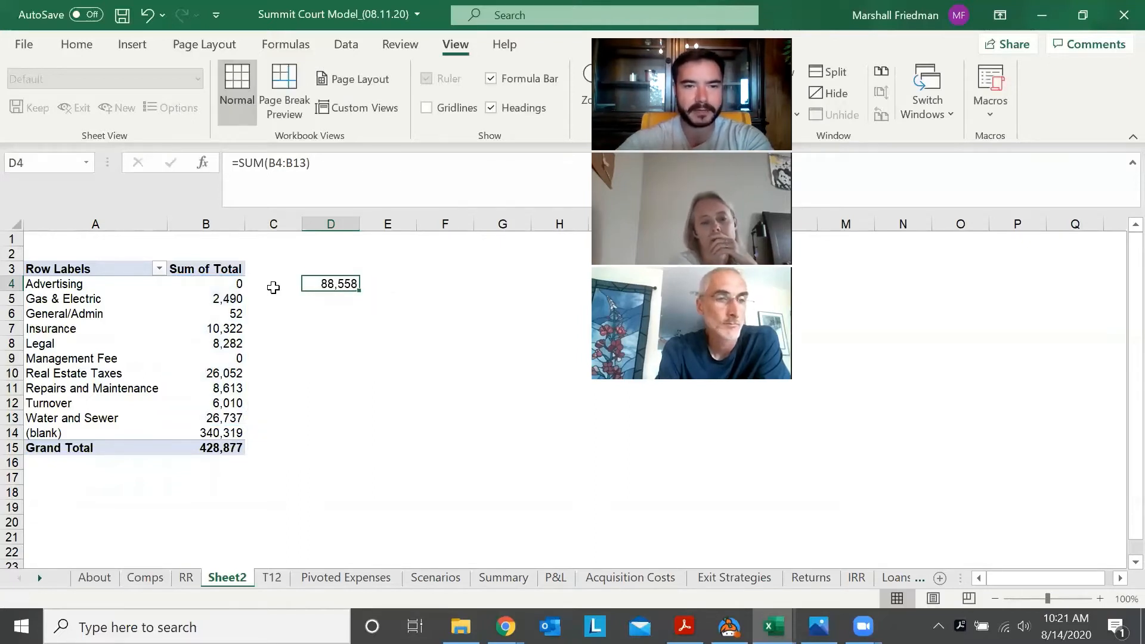
Check which PivotTable cells the sum formula in D4 covers, leaving the formula as it is
{"action": "left_click", "coordinate": [273, 288]}
{"action": "key", "text": "Right"}
{"action": "key", "text": "F2"}
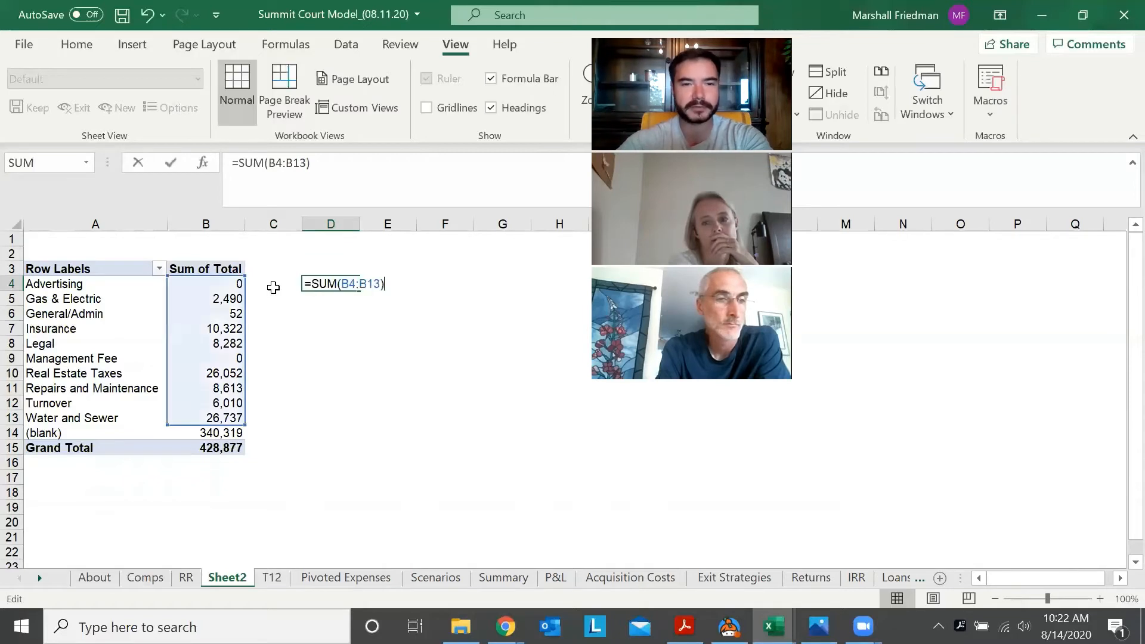
{"action": "left_click", "coordinate": [273, 287]}
{"action": "key", "text": "Right"}
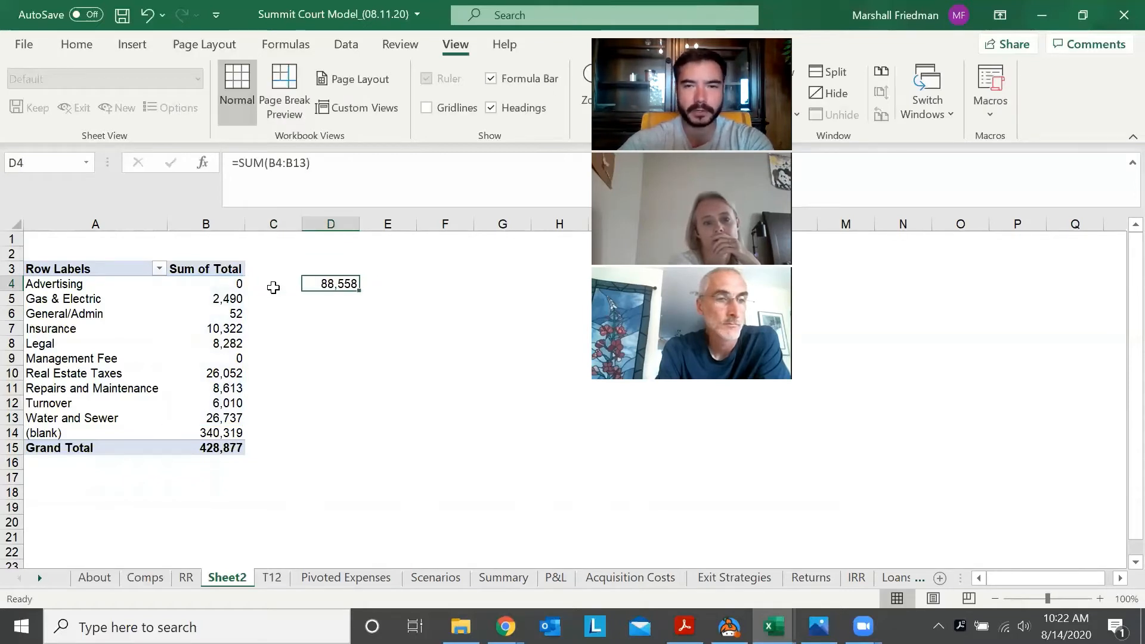
Select the labelled expense values B4:B13 and compare their sum with the total in D4
{"action": "left_click", "coordinate": [273, 288]}
{"action": "key", "text": "Left"}
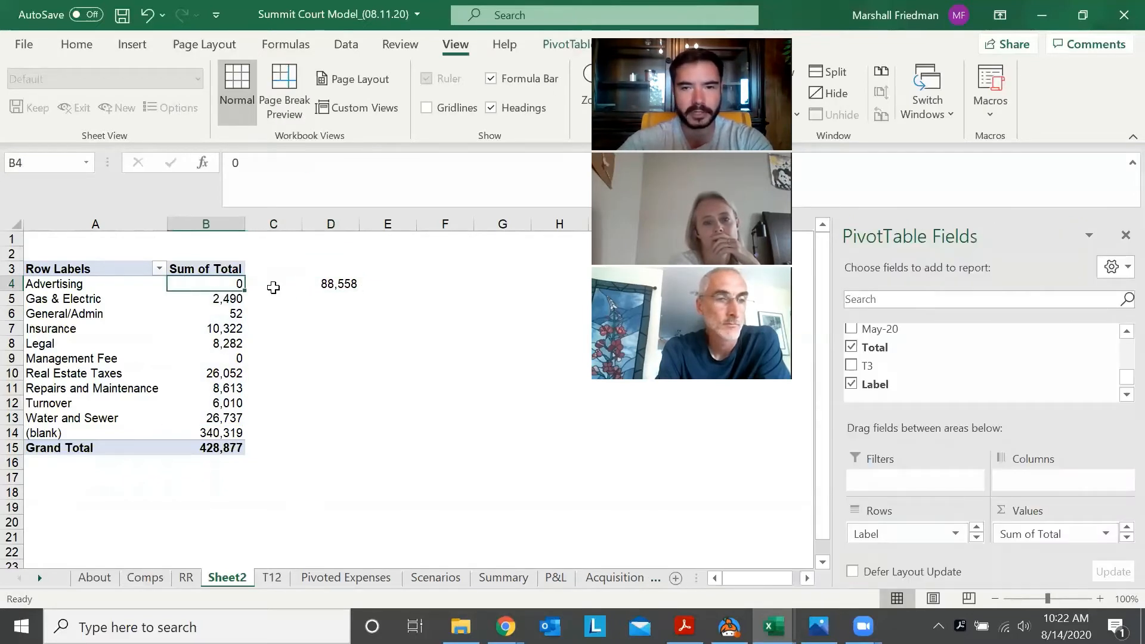
{"action": "key", "text": "shift+Down"}
{"action": "key", "text": "shift+Down"}
{"action": "key", "text": "shift+Down"}
{"action": "key", "text": "shift+Down"}
{"action": "key", "text": "shift+Down"}
{"action": "key", "text": "shift+Down"}
{"action": "key", "text": "shift+Down"}
{"action": "key", "text": "shift+Down"}
{"action": "key", "text": "shift+Down"}
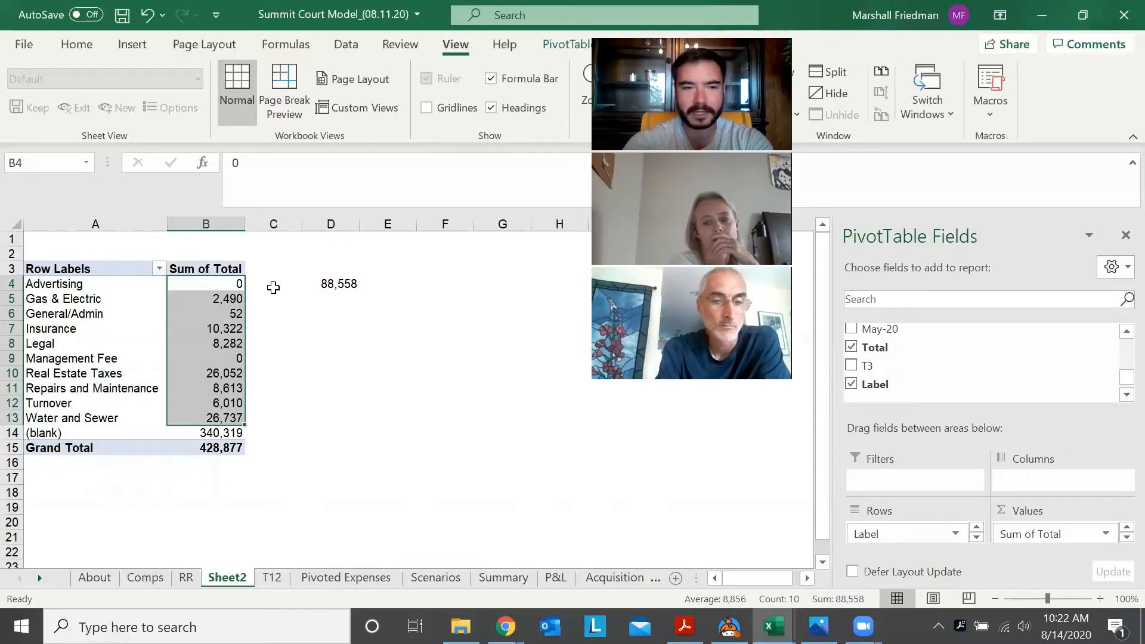
{"action": "key", "text": "Right"}
{"action": "key", "text": "Right"}
{"action": "key", "text": "Left"}
{"action": "key", "text": "Left"}
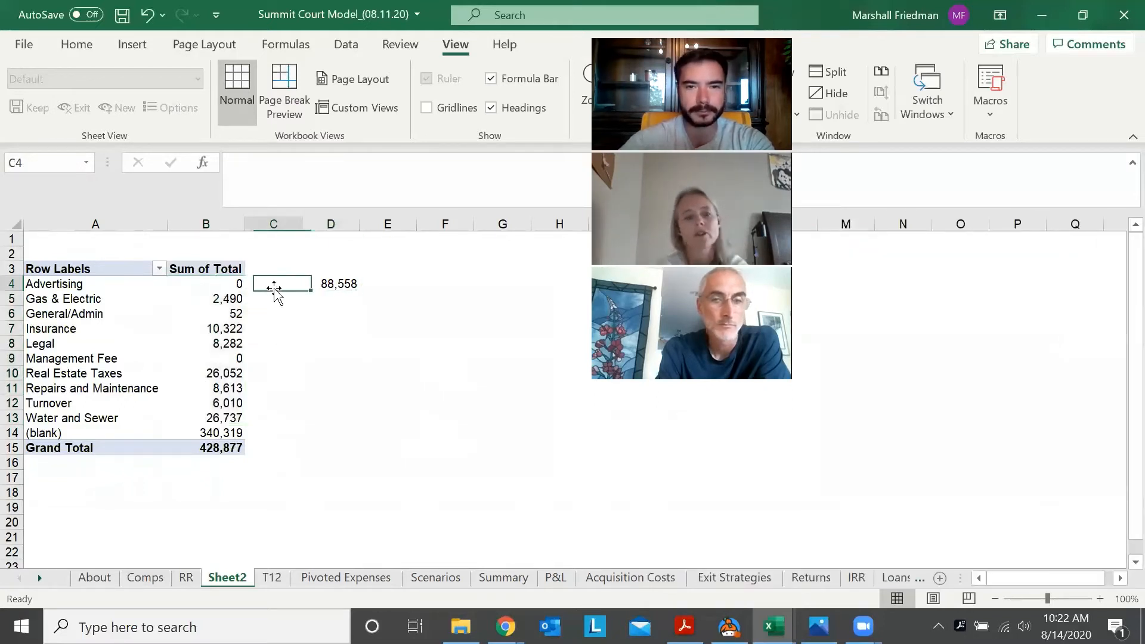
{"action": "key", "text": "shift+Down"}
{"action": "key", "text": "shift+Down"}
{"action": "key", "text": "shift+Down"}
{"action": "key", "text": "shift+Down"}
{"action": "key", "text": "shift+Down"}
{"action": "key", "text": "shift+Down"}
{"action": "key", "text": "shift+Down"}
{"action": "key", "text": "shift+Down"}
{"action": "key", "text": "shift+Down"}
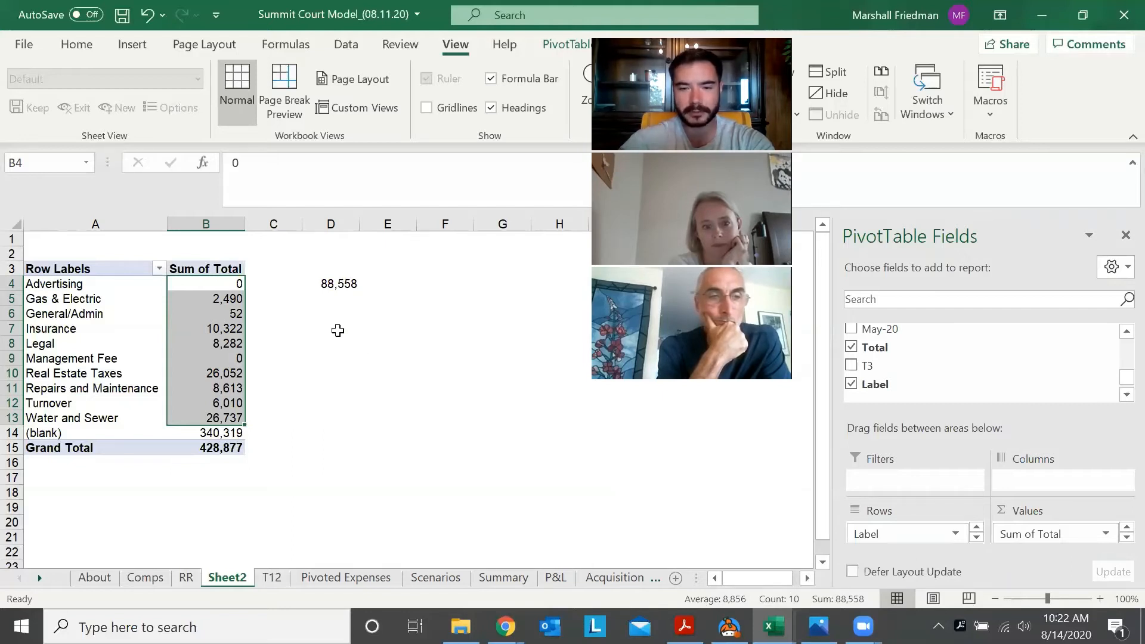
{"action": "key", "text": "Right"}
{"action": "key", "text": "Right"}
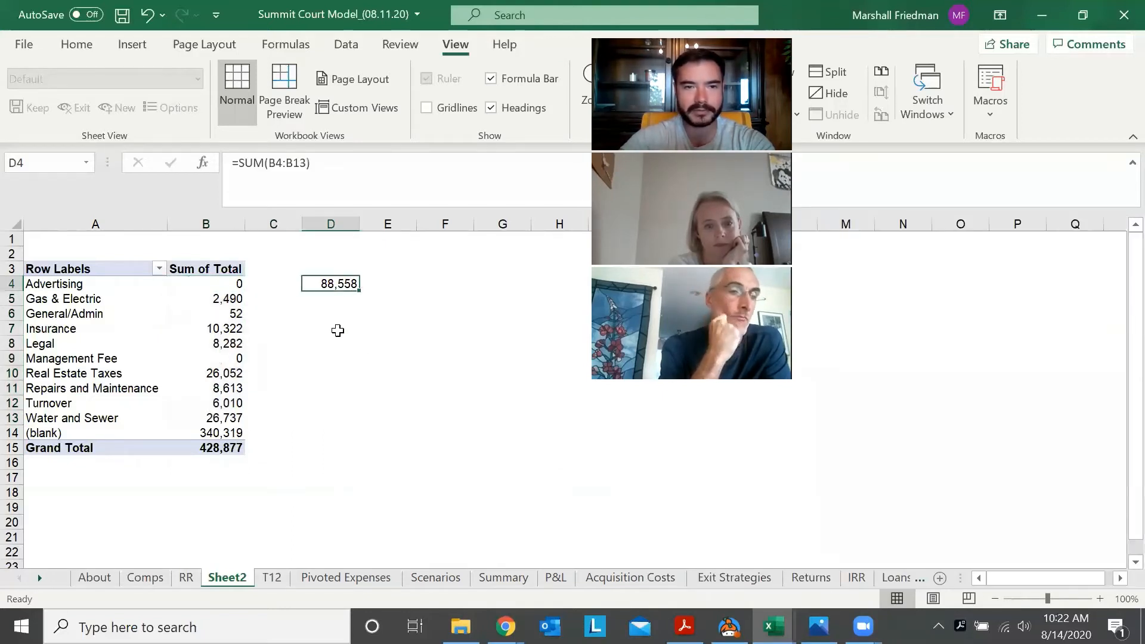
{"action": "key", "text": "Down"}
{"action": "key", "text": "Up"}
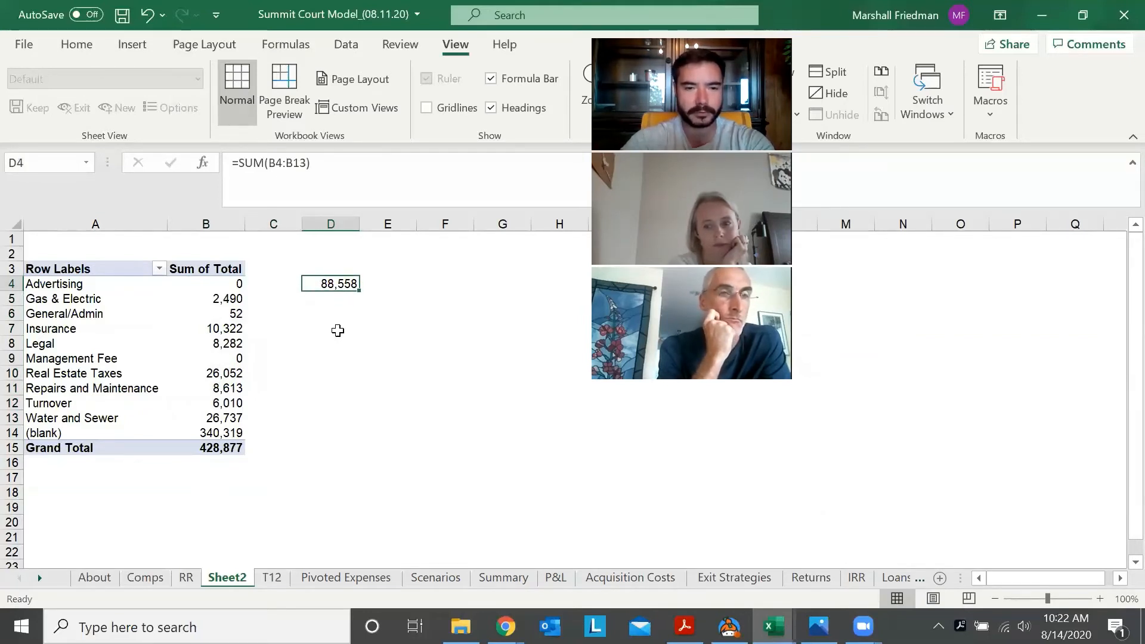
Check the Total Expenses amount in the Total column of the T12 sheet (N25) against the PivotTable sum
{"action": "key", "text": "ctrl+Page_Down"}
{"action": "key", "text": "Right"}
{"action": "key", "text": "Down"}
{"action": "key", "text": "Down"}
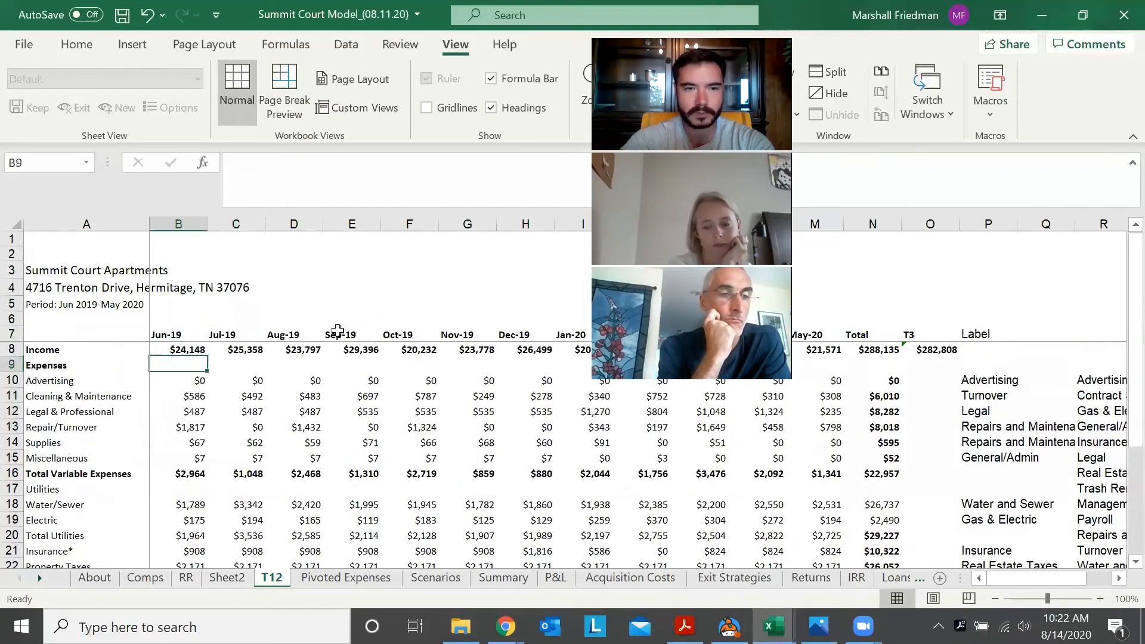
{"action": "key", "text": "Right"}
{"action": "key", "text": "Right"}
{"action": "key", "text": "Right"}
{"action": "key", "text": "Right"}
{"action": "key", "text": "Right"}
{"action": "key", "text": "Right"}
{"action": "key", "text": "Right"}
{"action": "key", "text": "Right"}
{"action": "key", "text": "Right"}
{"action": "key", "text": "Right"}
{"action": "key", "text": "Right"}
{"action": "key", "text": "Right"}
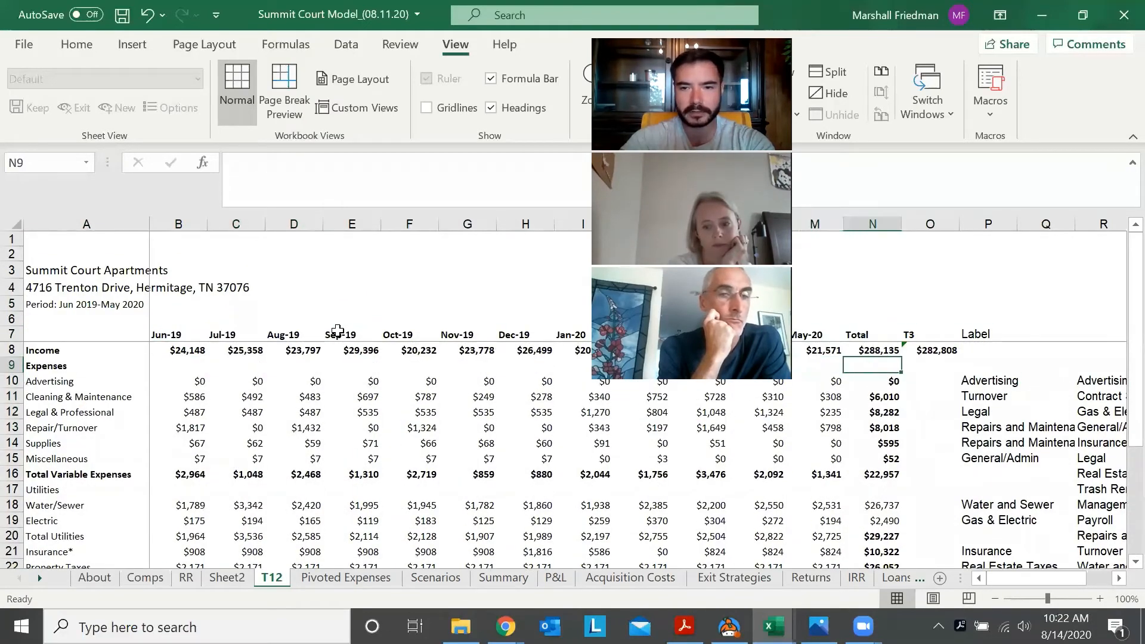
{"action": "key", "text": "Down"}
{"action": "key", "text": "Down"}
{"action": "key", "text": "Down"}
{"action": "key", "text": "Down"}
{"action": "key", "text": "Down"}
{"action": "key", "text": "Down"}
{"action": "key", "text": "Down"}
{"action": "key", "text": "Down"}
{"action": "key", "text": "Down"}
{"action": "key", "text": "Down"}
{"action": "key", "text": "Down"}
{"action": "key", "text": "Down"}
{"action": "key", "text": "Down"}
{"action": "key", "text": "Down"}
{"action": "key", "text": "Down"}
{"action": "key", "text": "Down"}
{"action": "key", "text": "Down"}
{"action": "key", "text": "Down"}
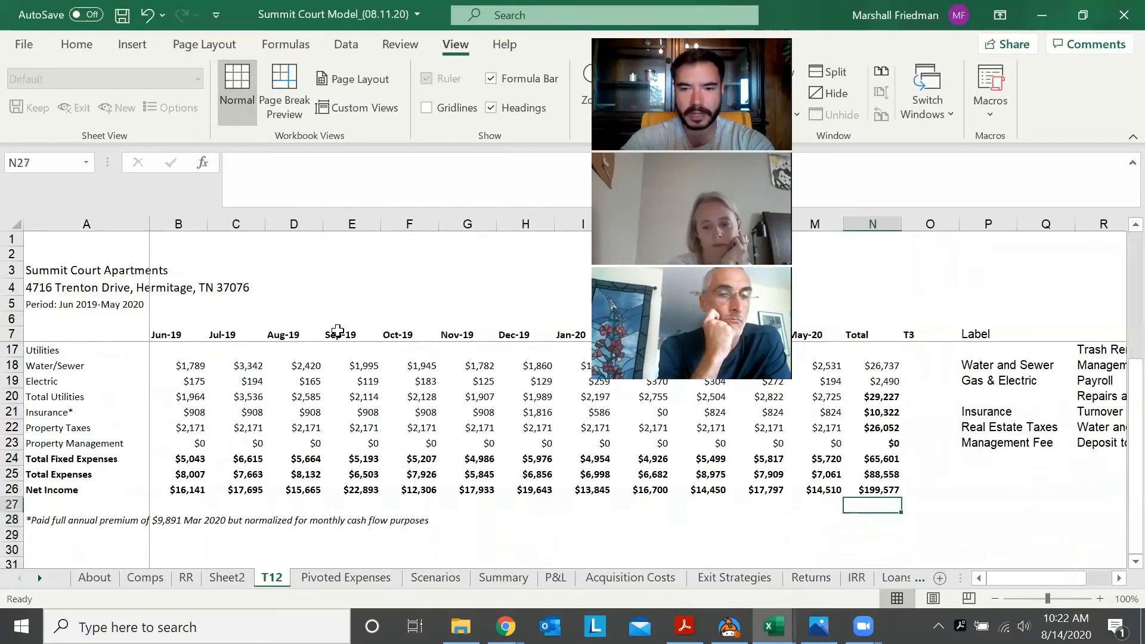
{"action": "key", "text": "Up"}
{"action": "key", "text": "Up"}
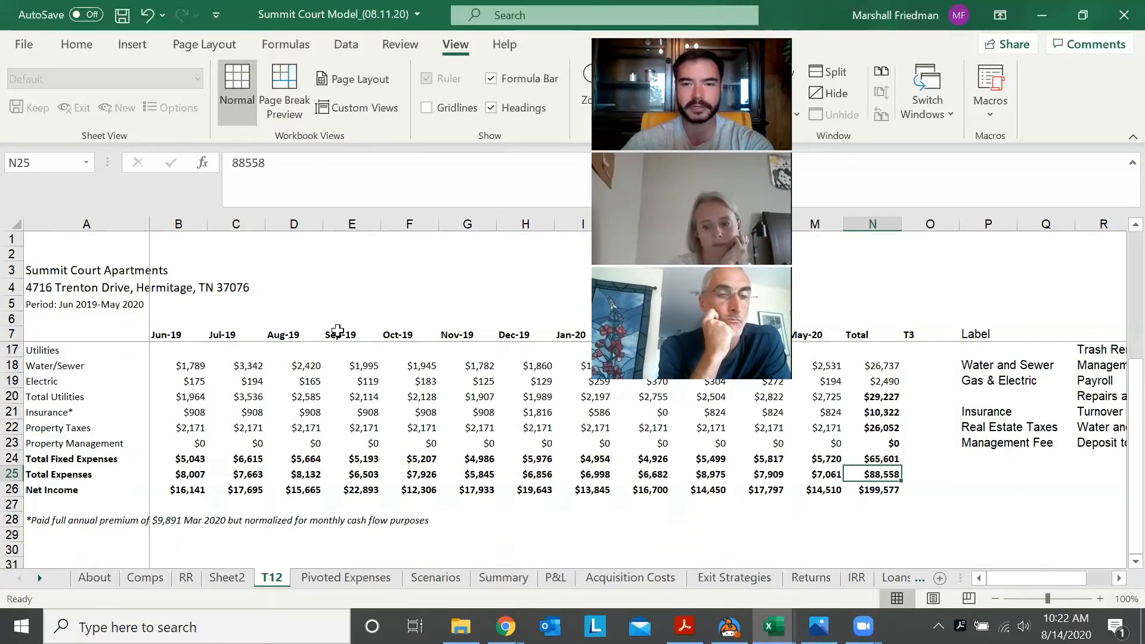
Examine the T12 Total and Label columns to see which expense and subtotal rows carry a label
{"action": "key", "text": "Up"}
{"action": "key", "text": "Right"}
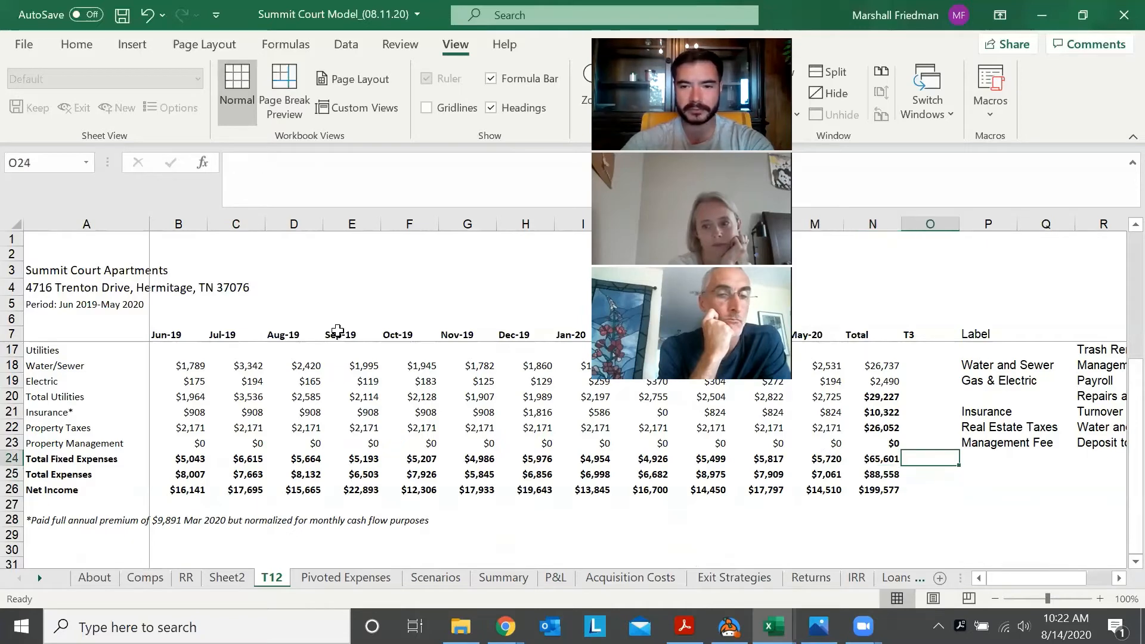
{"action": "key", "text": "Left"}
{"action": "key", "text": "Up"}
{"action": "key", "text": "Up"}
{"action": "key", "text": "Up"}
{"action": "key", "text": "Up"}
{"action": "key", "text": "Right"}
{"action": "key", "text": "Up"}
{"action": "key", "text": "Right"}
{"action": "key", "text": "Up"}
{"action": "key", "text": "Up"}
{"action": "key", "text": "Up"}
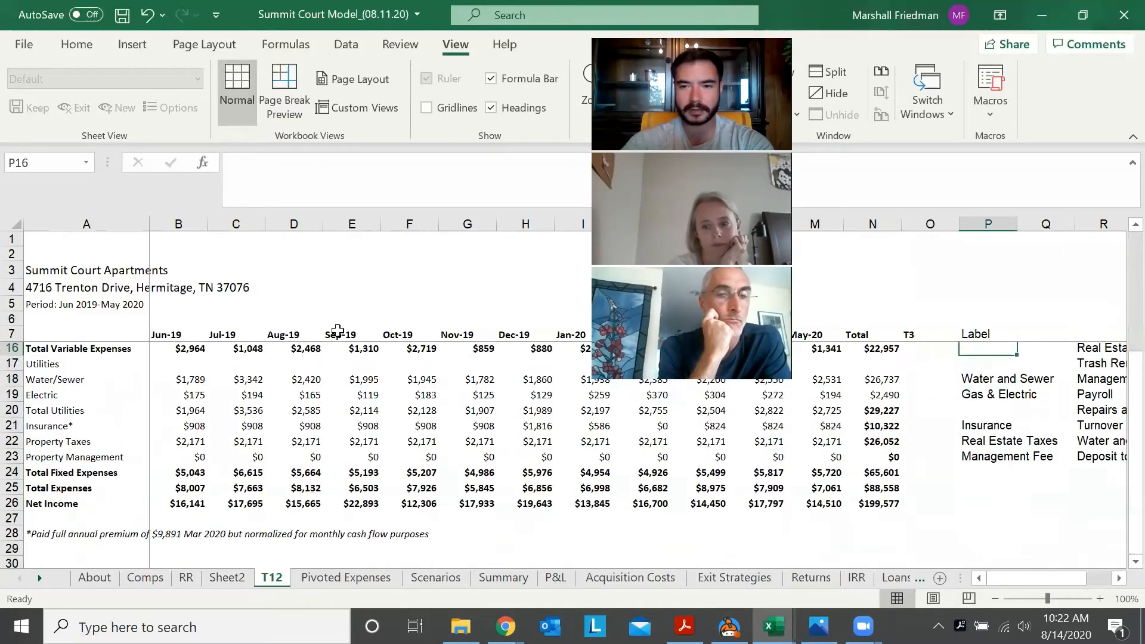
{"action": "key", "text": "Up"}
{"action": "key", "text": "Left"}
{"action": "key", "text": "Left"}
{"action": "key", "text": "Down"}
{"action": "key", "text": "Down"}
{"action": "key", "text": "Down"}
{"action": "key", "text": "Right"}
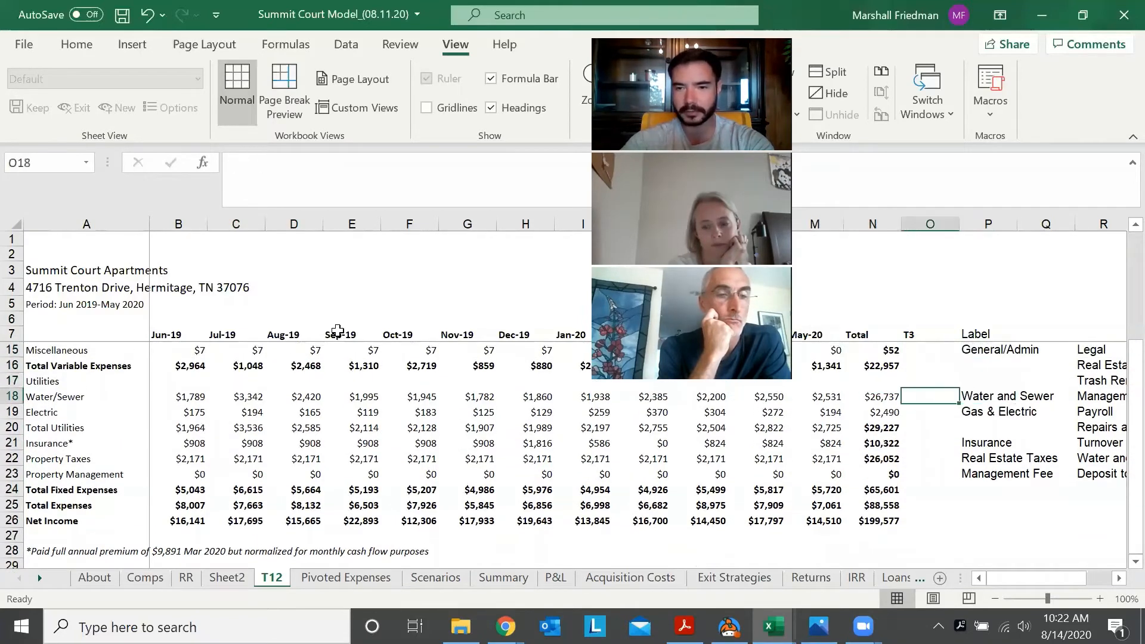
{"action": "key", "text": "Left"}
{"action": "key", "text": "Down"}
{"action": "key", "text": "Down"}
{"action": "key", "text": "Right"}
{"action": "key", "text": "Right"}
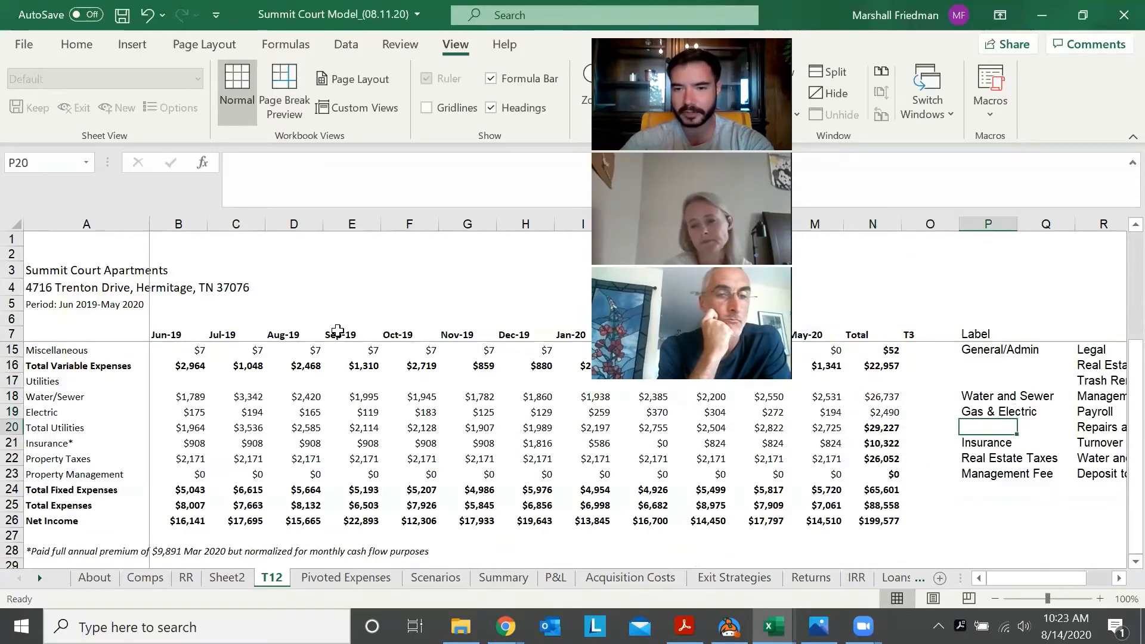
{"action": "key", "text": "Left"}
{"action": "key", "text": "Left"}
{"action": "key", "text": "Right"}
{"action": "key", "text": "Right"}
Review the T12 Total column from the Miscellaneous row through the Total Fixed Expenses row
{"action": "key", "text": "Down"}
{"action": "key", "text": "Down"}
{"action": "key", "text": "Up"}
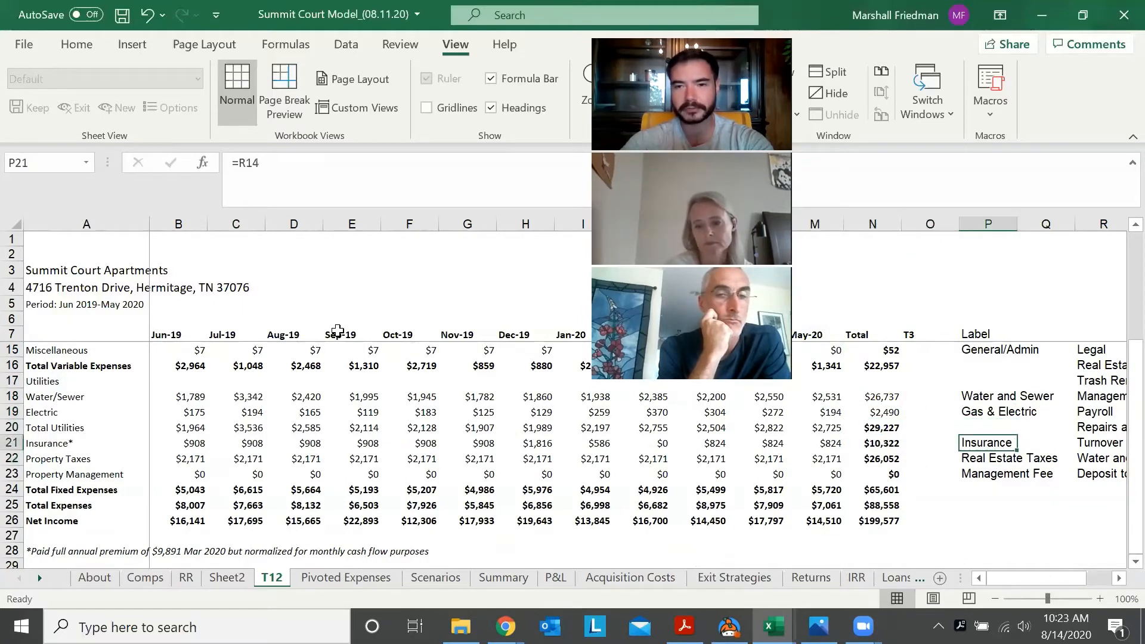
{"action": "key", "text": "Up"}
{"action": "key", "text": "Up"}
{"action": "key", "text": "Up"}
{"action": "key", "text": "Up"}
{"action": "key", "text": "Left"}
{"action": "key", "text": "Left"}
{"action": "key", "text": "Down"}
{"action": "key", "text": "Up"}
{"action": "key", "text": "Up"}
{"action": "key", "text": "Up"}
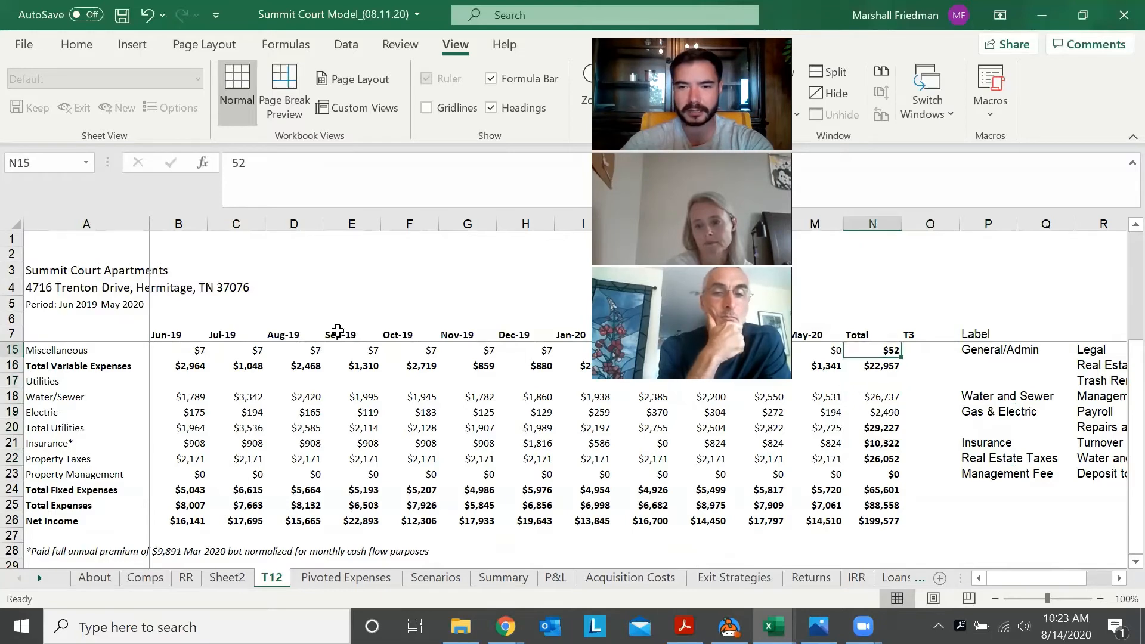
{"action": "key", "text": "Down"}
{"action": "key", "text": "Down"}
{"action": "key", "text": "Down"}
{"action": "key", "text": "Down"}
{"action": "key", "text": "Down"}
{"action": "key", "text": "Down"}
{"action": "key", "text": "Down"}
{"action": "key", "text": "Down"}
{"action": "key", "text": "Down"}
{"action": "key", "text": "Down"}
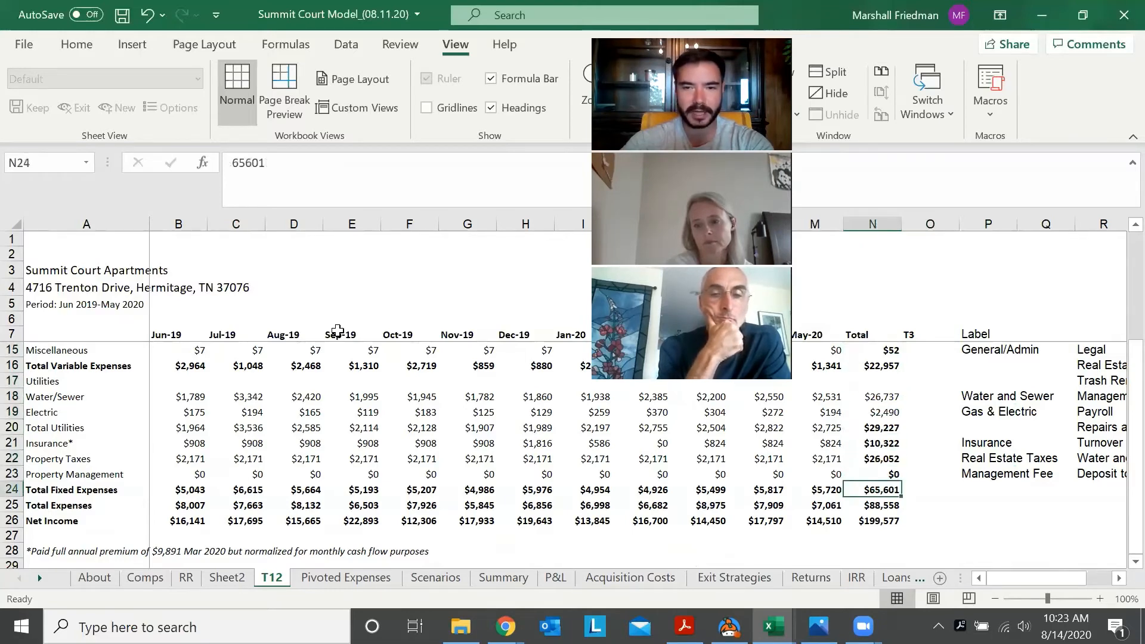
Compare Total Expenses on the T12 sheet with the labelled-expense sum in D4 of Sheet2
{"action": "key", "text": "ctrl+Page_Up"}
{"action": "key", "text": "ctrl+Page_Down"}
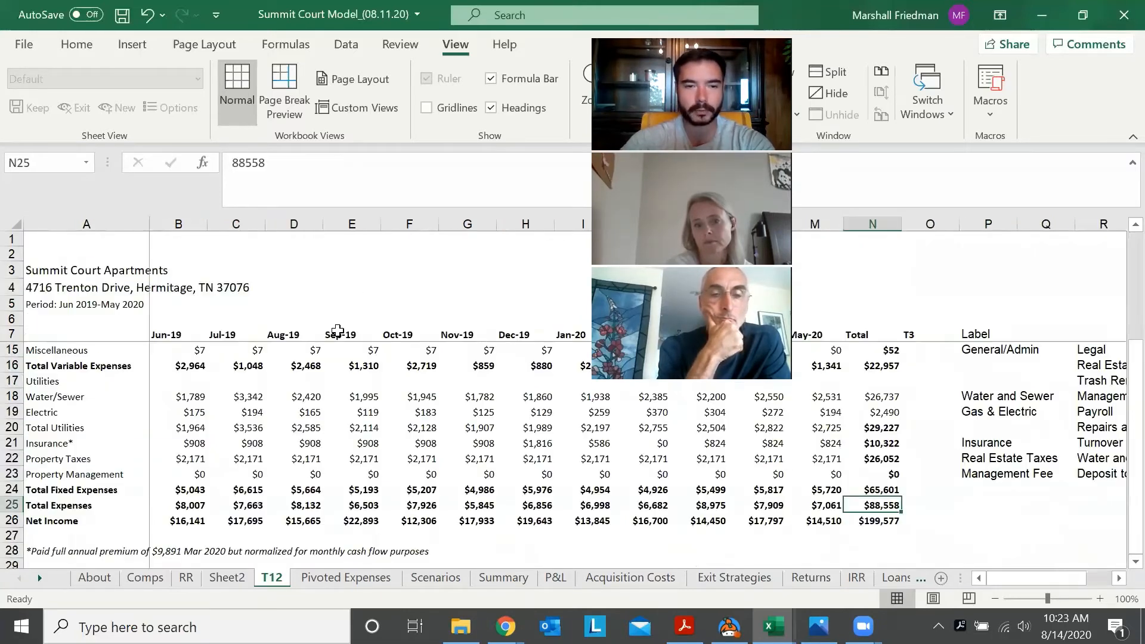
{"action": "key", "text": "ctrl+Page_Up"}
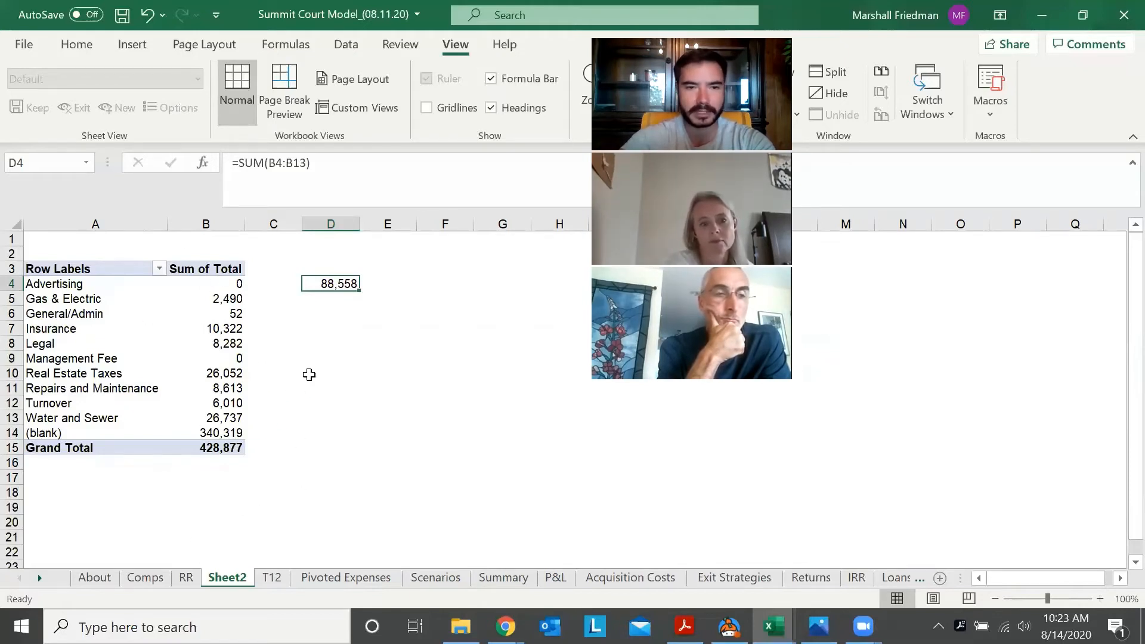
{"action": "key", "text": "Left"}
{"action": "key", "text": "Left"}
{"action": "key", "text": "Right"}
{"action": "key", "text": "Right"}
{"action": "key", "text": "Left"}
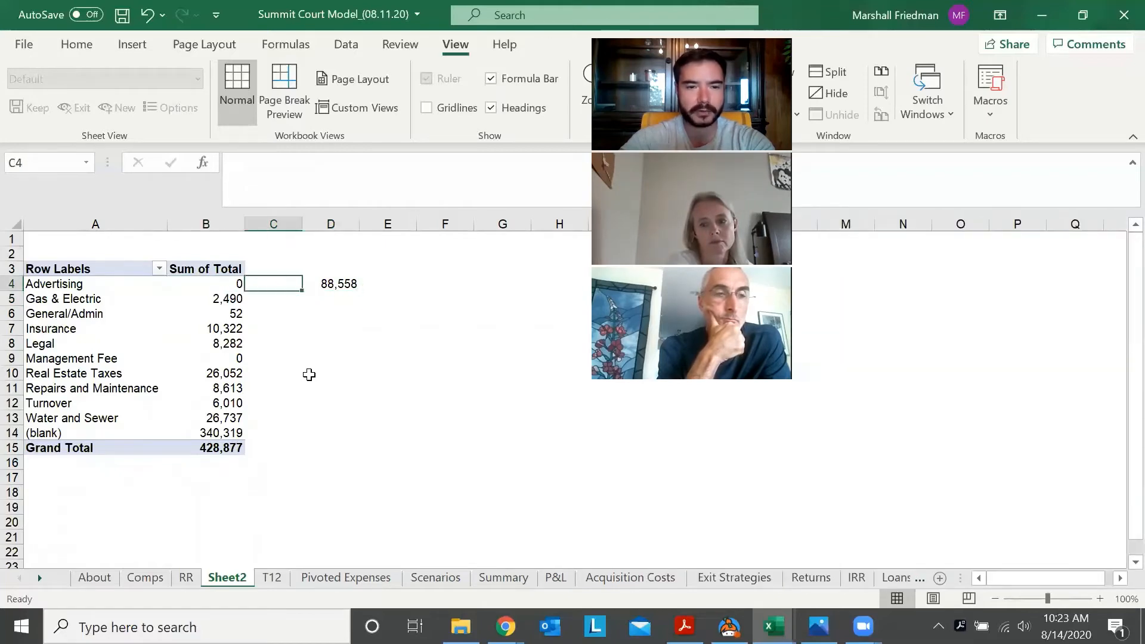
Go to the Marketing Package's Advertising expense (C29) on the Scenarios sheet
{"action": "key", "text": "Right"}
{"action": "key", "text": "ctrl+Page_Down"}
{"action": "key", "text": "ctrl+Page_Down"}
{"action": "key", "text": "ctrl+Page_Down"}
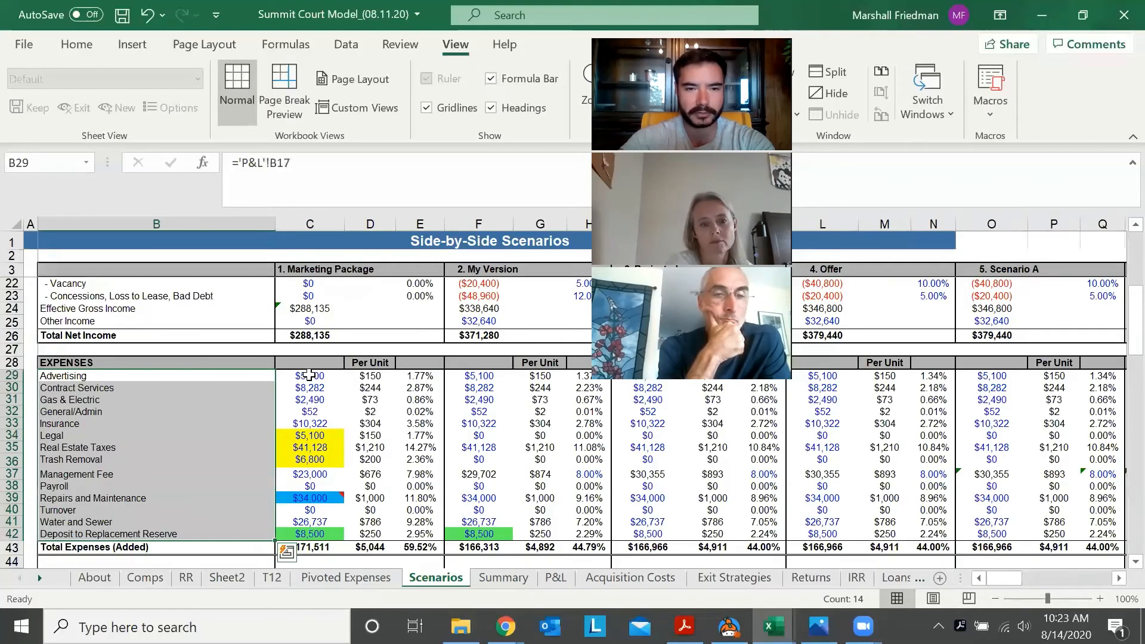
{"action": "key", "text": "Down"}
{"action": "key", "text": "Right"}
{"action": "key", "text": "Up"}
{"action": "key", "text": "Up"}
{"action": "key", "text": "Up"}
{"action": "key", "text": "Up"}
{"action": "key", "text": "Down"}
{"action": "key", "text": "Down"}
{"action": "key", "text": "Down"}
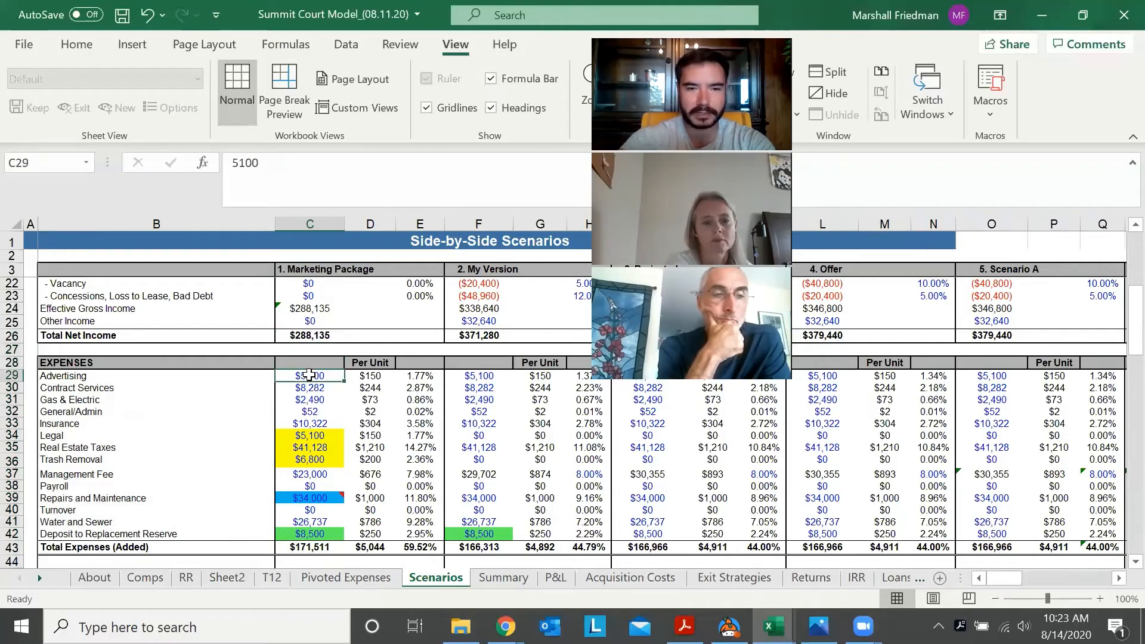
Try to link the Marketing Package's Advertising expense (C29) to the Advertising total on the Pivoted Expenses sheet
{"action": "type", "text": "="}
{"action": "key", "text": "ctrl+Page_Up"}
{"action": "key", "text": "Down"}
{"action": "key", "text": "Right"}
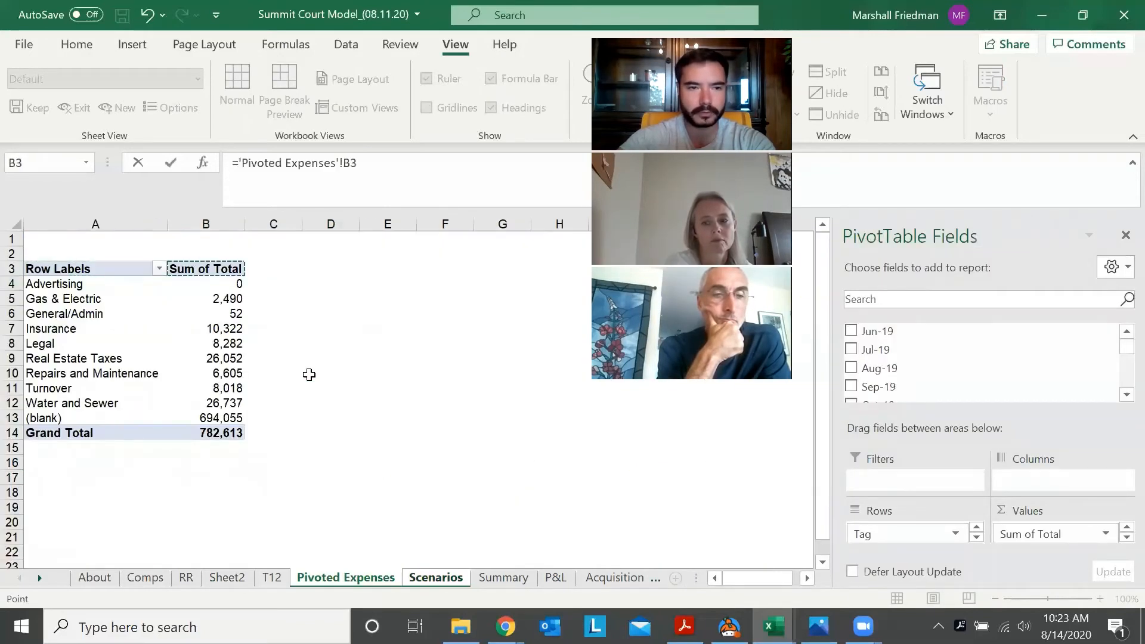
{"action": "key", "text": "Down"}
{"action": "key", "text": "Return"}
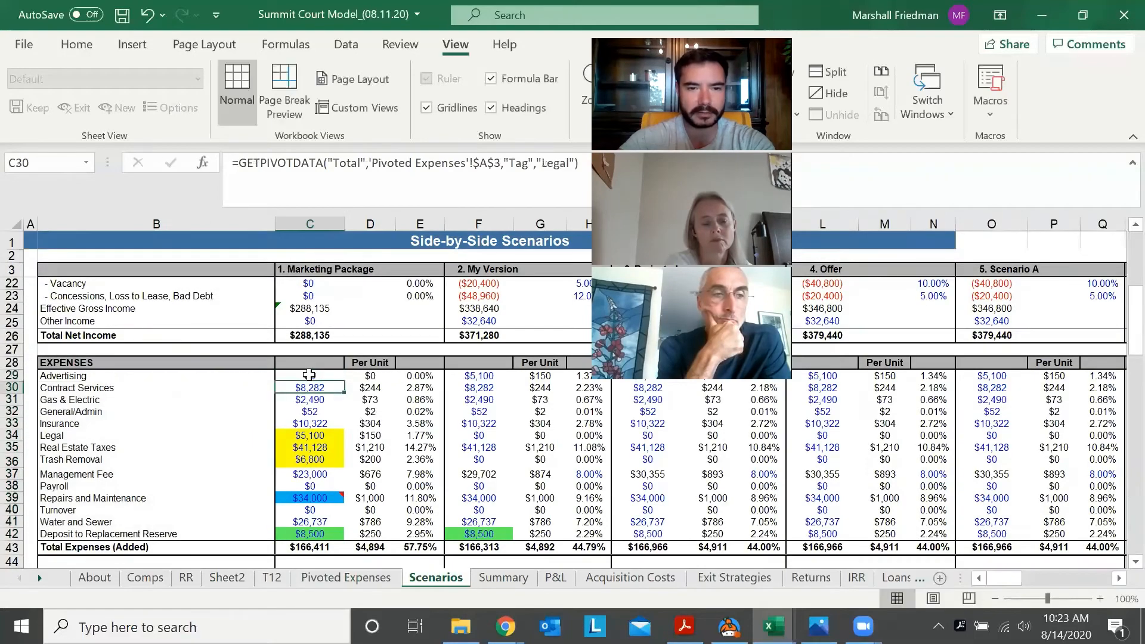
{"action": "key", "text": "ctrl+z"}
{"action": "key", "text": "Left"}
{"action": "key", "text": "Right"}
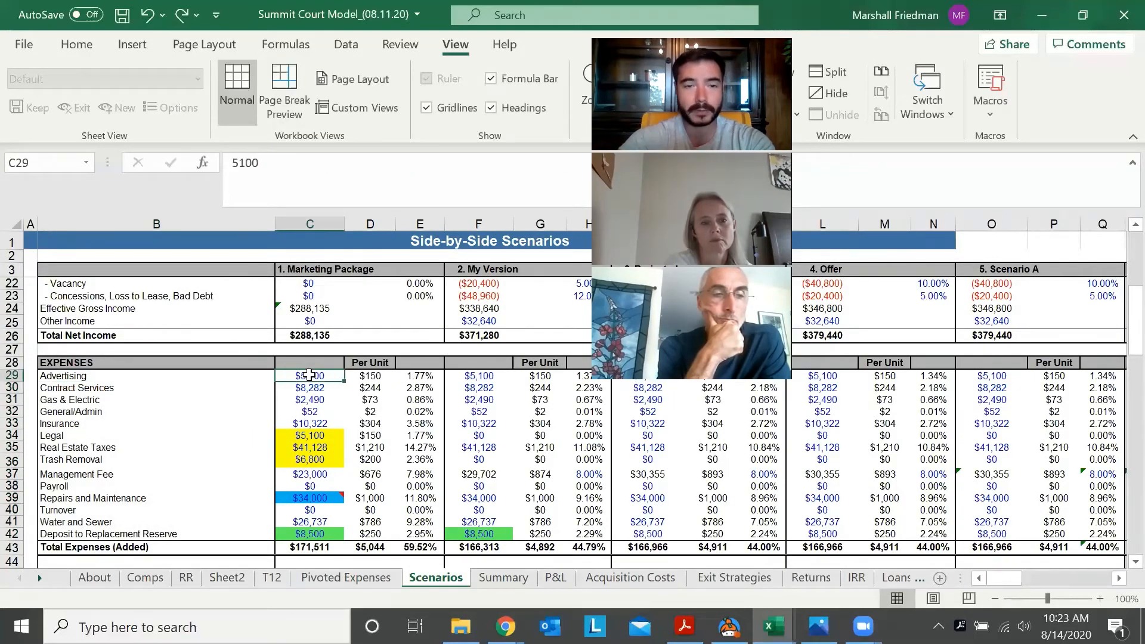
Compare the Advertising and Gas & Electric totals on Pivoted Expenses with the Marketing Package expenses on Scenarios
{"action": "key", "text": "ctrl+Page_Up"}
{"action": "key", "text": "ctrl+Page_Down"}
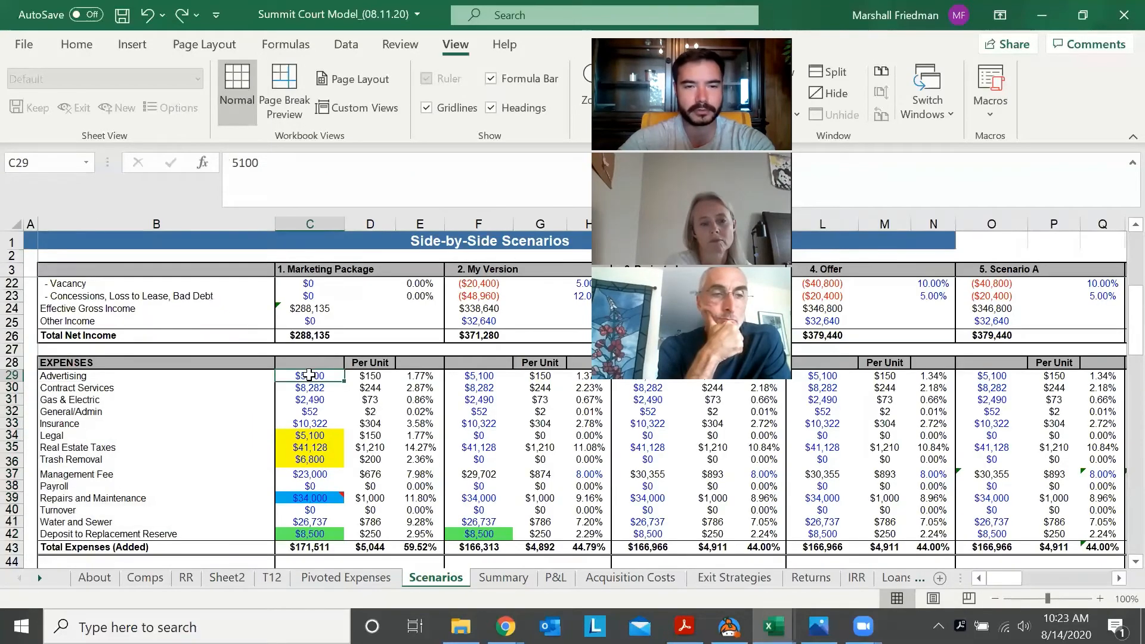
{"action": "key", "text": "Down"}
{"action": "key", "text": "Up"}
{"action": "key", "text": "ctrl+Page_Up"}
{"action": "key", "text": "Down"}
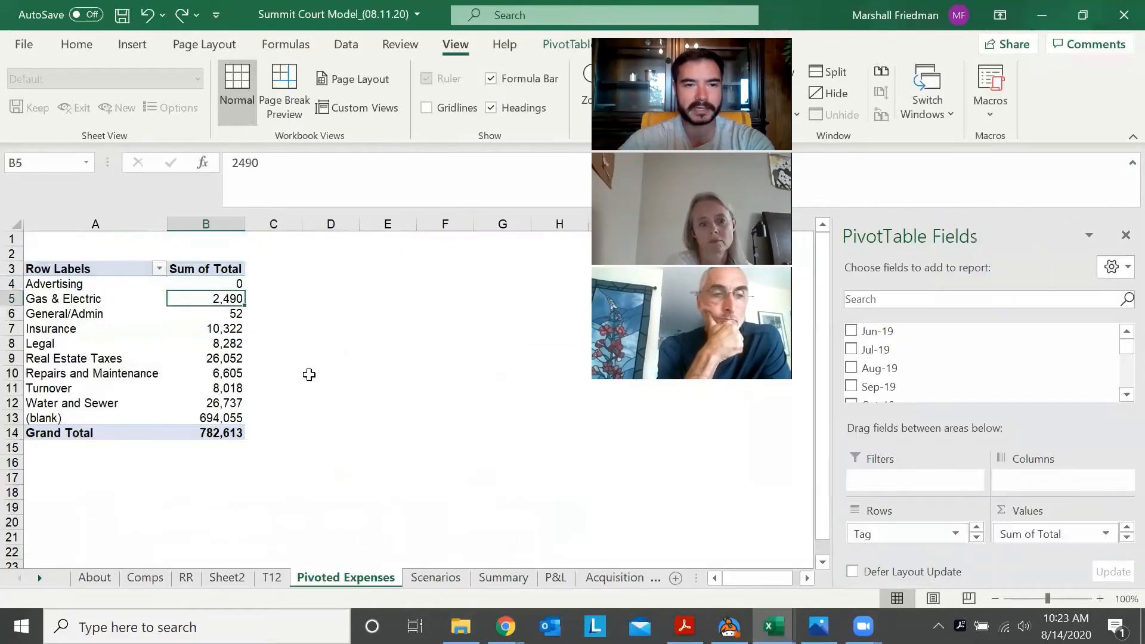
{"action": "key", "text": "Up"}
{"action": "key", "text": "Left"}
{"action": "key", "text": "Right"}
{"action": "key", "text": "ctrl+Page_Down"}
Inspect the pivot formulas in the Marketing Package's Gas & Electric, General/Admin and Insurance cells against the Pivoted Expenses rows
{"action": "key", "text": "Down"}
{"action": "key", "text": "Down"}
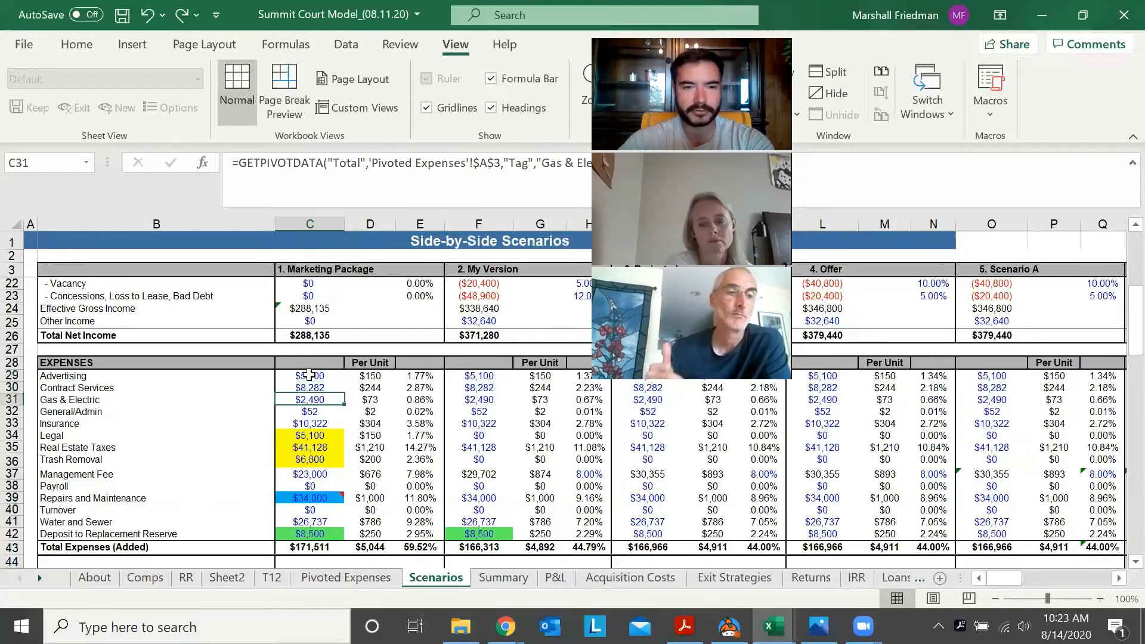
{"action": "key", "text": "Down"}
{"action": "key", "text": "Down"}
{"action": "key", "text": "Down"}
{"action": "key", "text": "Down"}
{"action": "key", "text": "Down"}
{"action": "key", "text": "Down"}
{"action": "key", "text": "Up"}
{"action": "key", "text": "Up"}
{"action": "key", "text": "Up"}
{"action": "key", "text": "Up"}
{"action": "key", "text": "Up"}
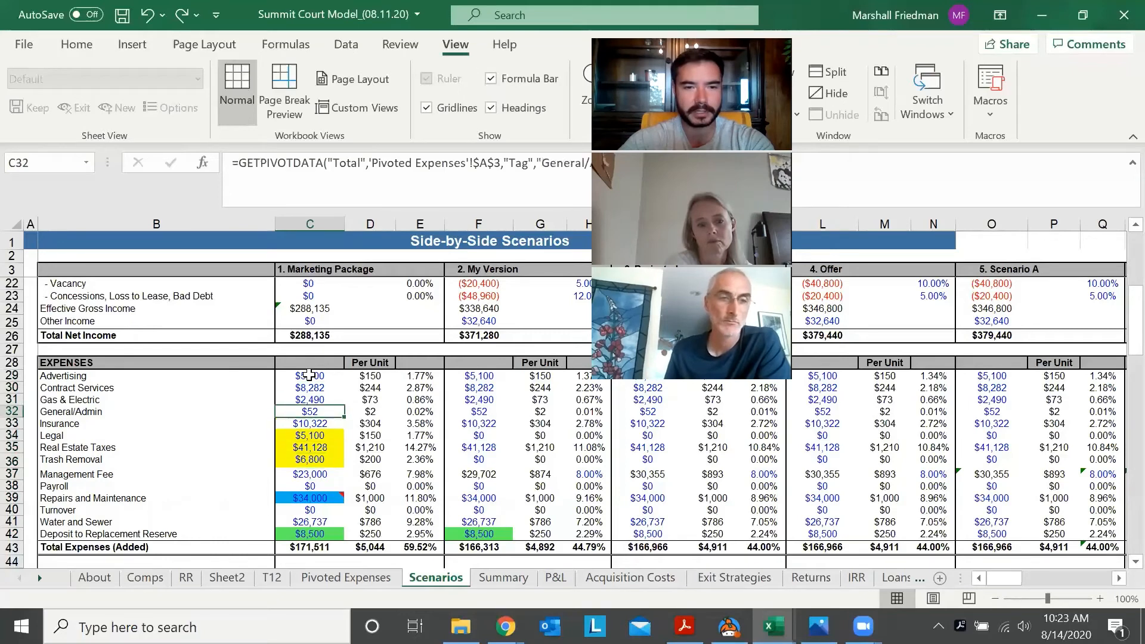
{"action": "key", "text": "Up"}
{"action": "key", "text": "ctrl+Page_Up"}
{"action": "key", "text": "Right"}
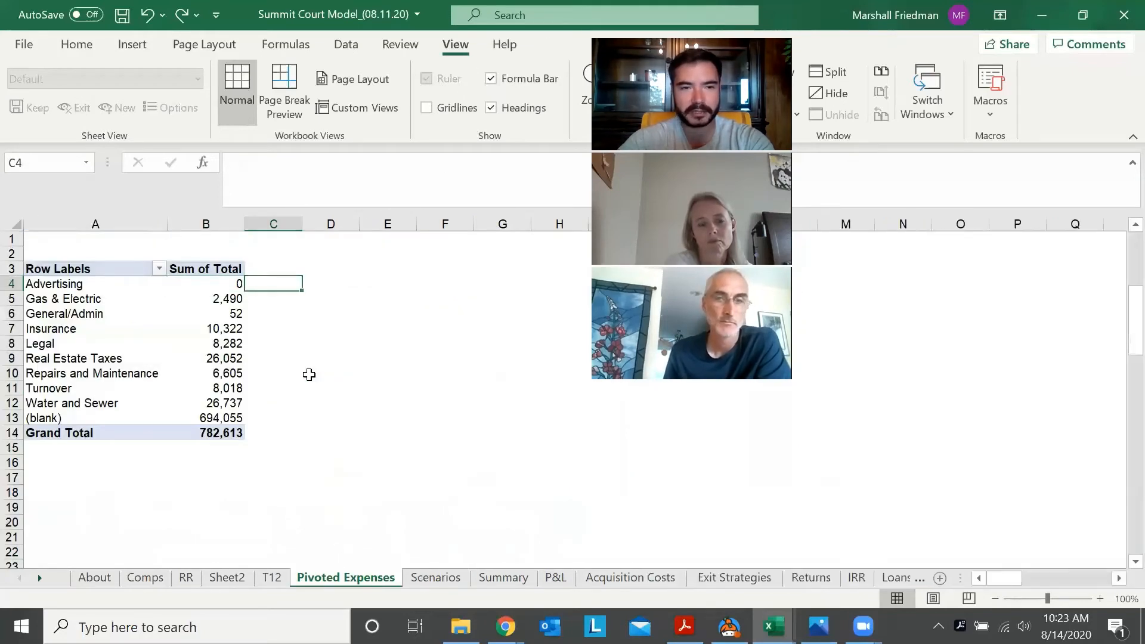
Review the Marketing Package expense cells from Advertising to Total Expenses for pivot formulas and hard-coded values
{"action": "key", "text": "ctrl+Page_Down"}
{"action": "key", "text": "Up"}
{"action": "key", "text": "Down"}
{"action": "key", "text": "Down"}
{"action": "key", "text": "Up"}
{"action": "key", "text": "Up"}
{"action": "key", "text": "Up"}
{"action": "key", "text": "Down"}
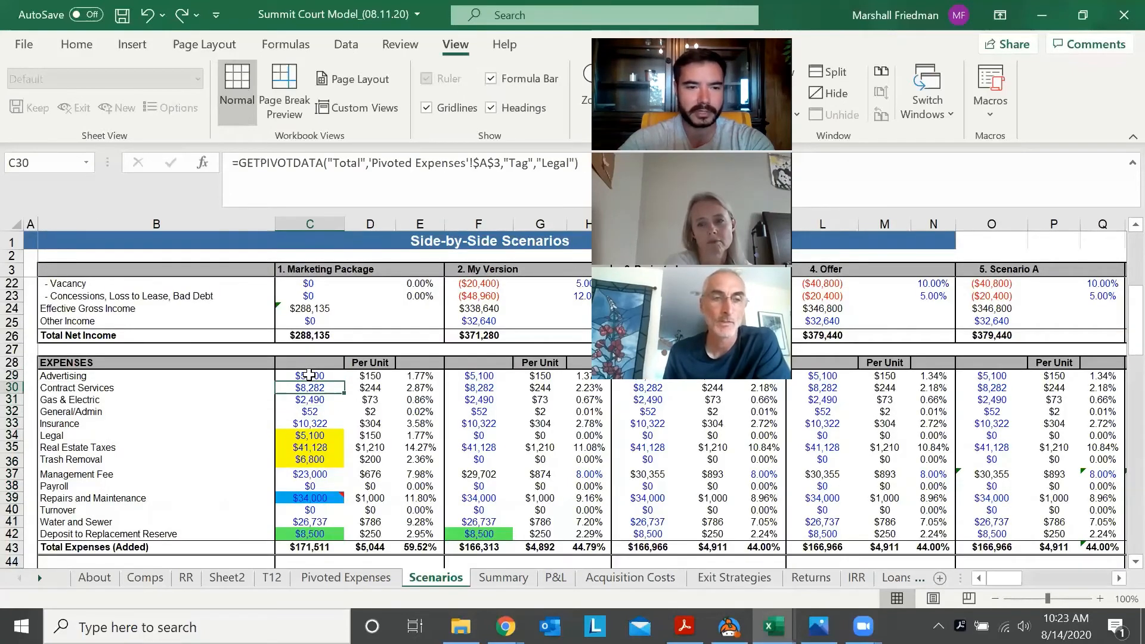
{"action": "key", "text": "Down"}
{"action": "key", "text": "Down"}
{"action": "key", "text": "Down"}
{"action": "key", "text": "Down"}
{"action": "key", "text": "Down"}
{"action": "key", "text": "Down"}
{"action": "key", "text": "Down"}
{"action": "key", "text": "Down"}
{"action": "key", "text": "Down"}
{"action": "key", "text": "Down"}
{"action": "key", "text": "Down"}
{"action": "key", "text": "Down"}
{"action": "key", "text": "Down"}
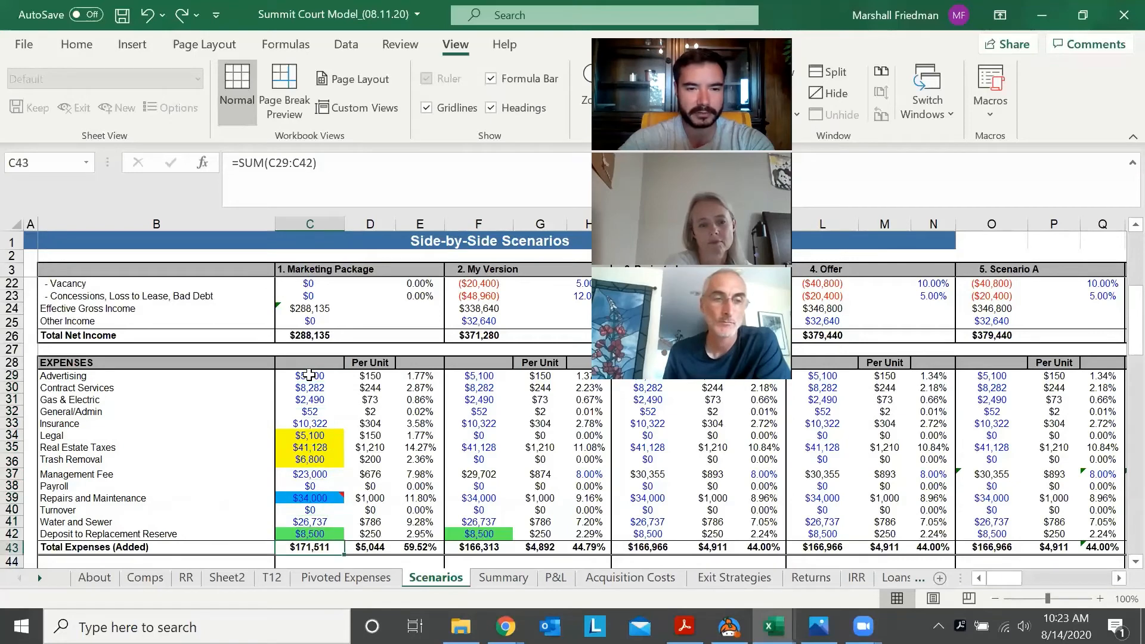
{"action": "key", "text": "Up"}
{"action": "key", "text": "Up"}
{"action": "key", "text": "Up"}
{"action": "key", "text": "Up"}
{"action": "key", "text": "Up"}
{"action": "key", "text": "Up"}
{"action": "key", "text": "Up"}
{"action": "key", "text": "Up"}
{"action": "key", "text": "Up"}
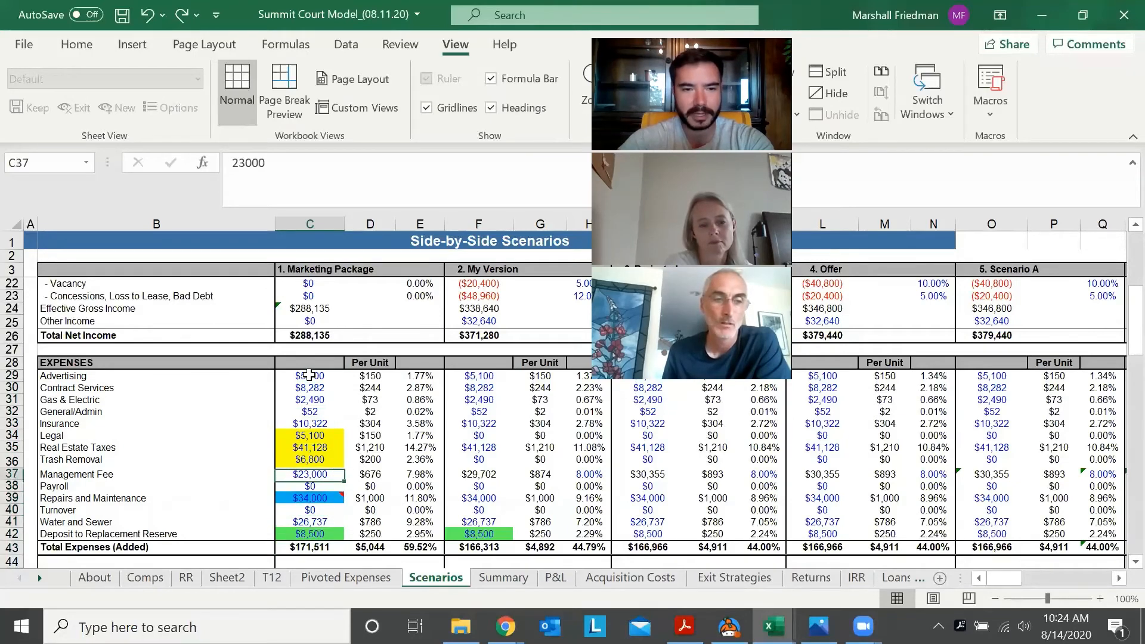
{"action": "key", "text": "Down"}
{"action": "key", "text": "Down"}
{"action": "key", "text": "Down"}
{"action": "key", "text": "Down"}
{"action": "key", "text": "Down"}
{"action": "key", "text": "Down"}
{"action": "key", "text": "Down"}
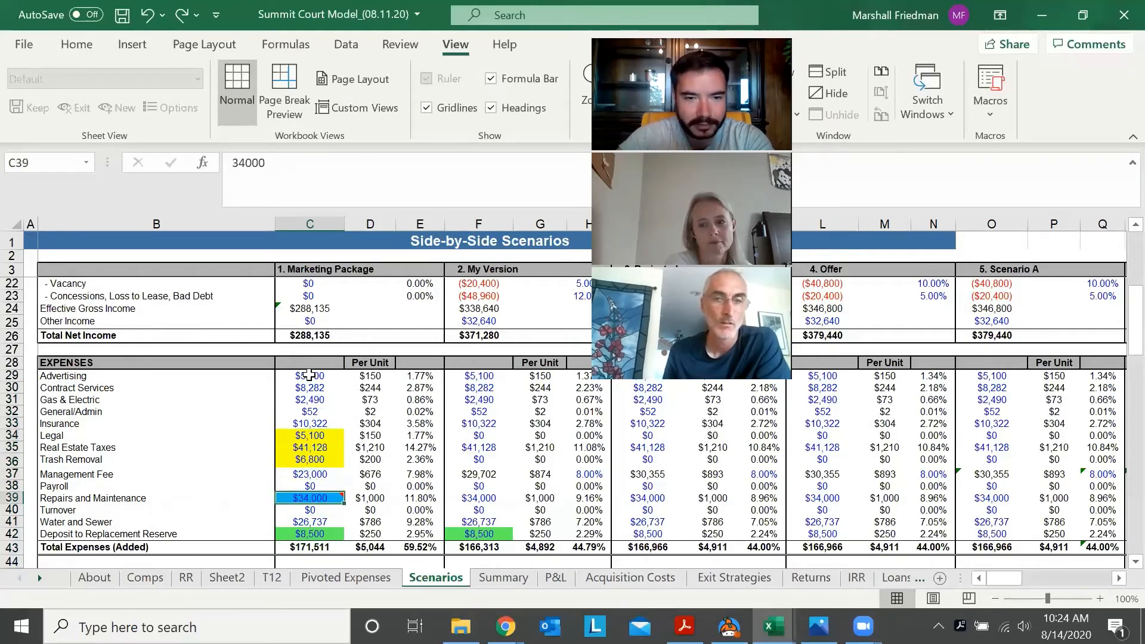
{"action": "key", "text": "Down"}
{"action": "key", "text": "Down"}
Link the Marketing Package's Advertising expense (C29) to the Advertising total on the Pivoted Expenses sheet
{"action": "key", "text": "Up"}
{"action": "key", "text": "Up"}
{"action": "key", "text": "Up"}
{"action": "key", "text": "Up"}
{"action": "key", "text": "Up"}
{"action": "key", "text": "Up"}
{"action": "key", "text": "Up"}
{"action": "key", "text": "Up"}
{"action": "key", "text": "Up"}
{"action": "key", "text": "Up"}
{"action": "key", "text": "Up"}
{"action": "key", "text": "Up"}
{"action": "key", "text": "Up"}
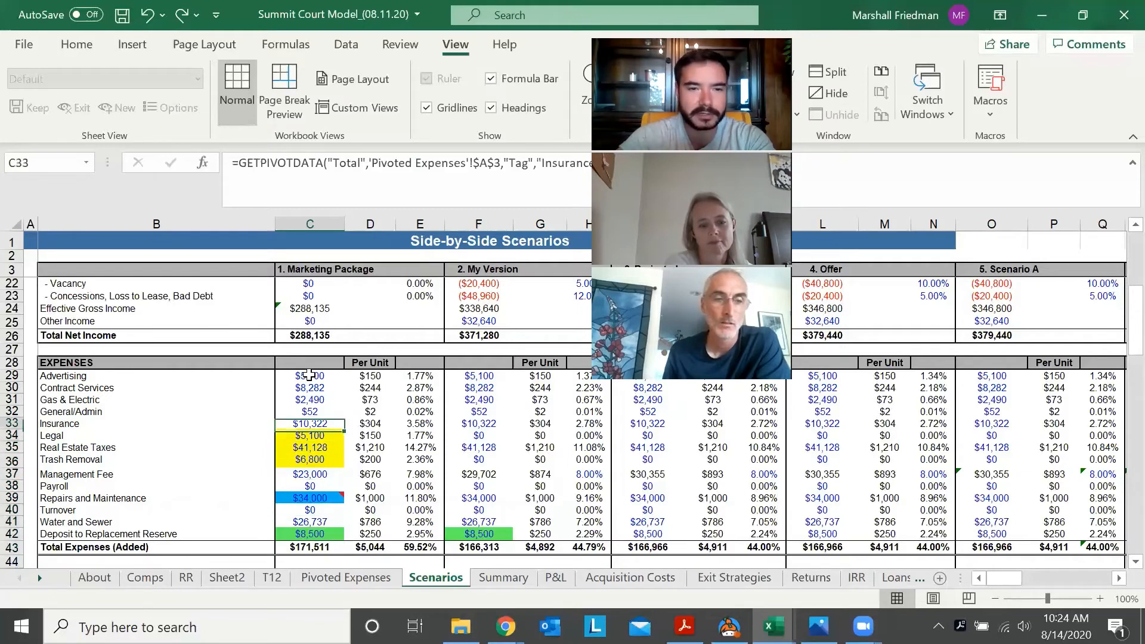
{"action": "key", "text": "Up"}
{"action": "type", "text": "="}
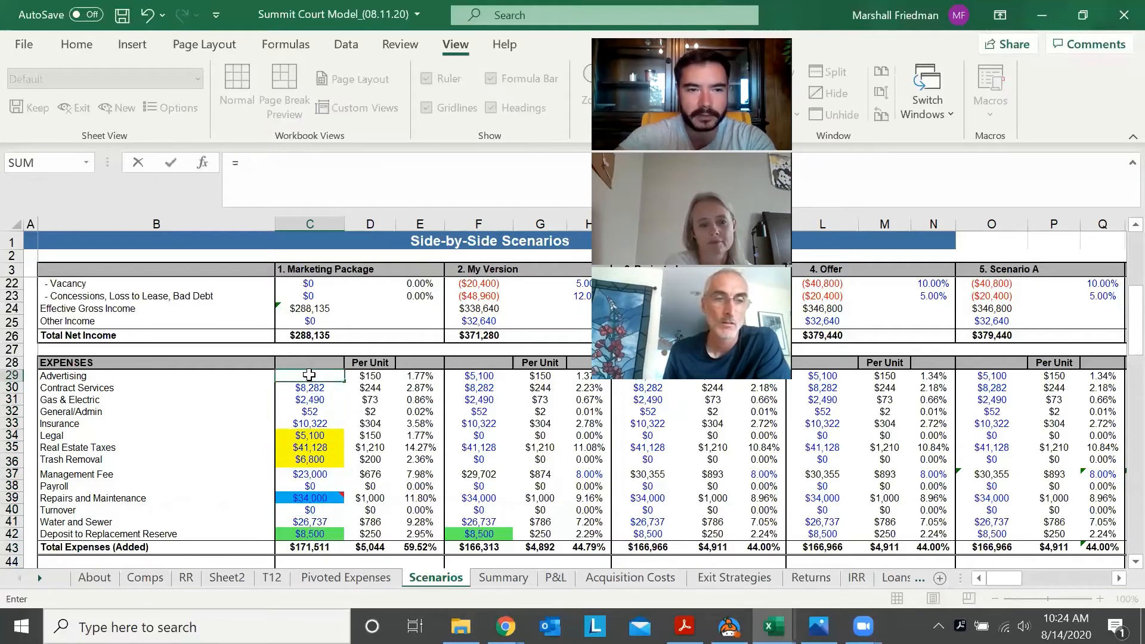
{"action": "key", "text": "ctrl+Page_Up"}
{"action": "key", "text": "Right"}
{"action": "key", "text": "Down"}
{"action": "key", "text": "Down"}
{"action": "key", "text": "Down"}
{"action": "key", "text": "Return"}
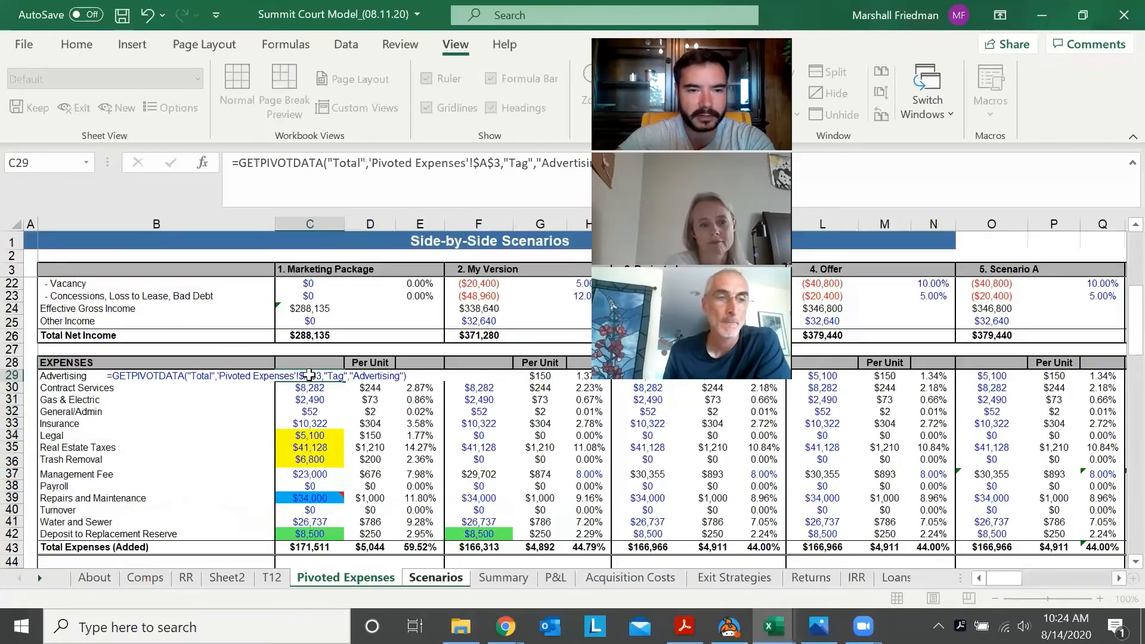
{"action": "type", "text": "="}
{"action": "key", "text": "ctrl+Page_Up"}
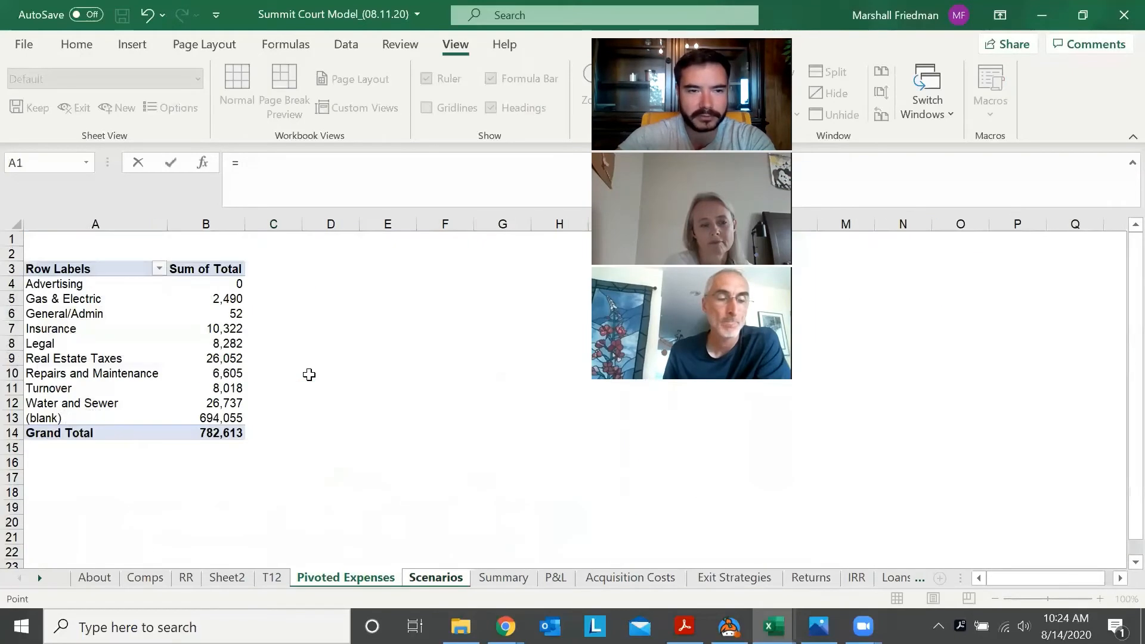
{"action": "key", "text": "Down"}
{"action": "key", "text": "Down"}
{"action": "key", "text": "Down"}
{"action": "key", "text": "Down"}
{"action": "key", "text": "Down"}
{"action": "key", "text": "Down"}
{"action": "key", "text": "Down"}
{"action": "key", "text": "Down"}
{"action": "key", "text": "Down"}
{"action": "key", "text": "Up"}
{"action": "key", "text": "Up"}
{"action": "key", "text": "Up"}
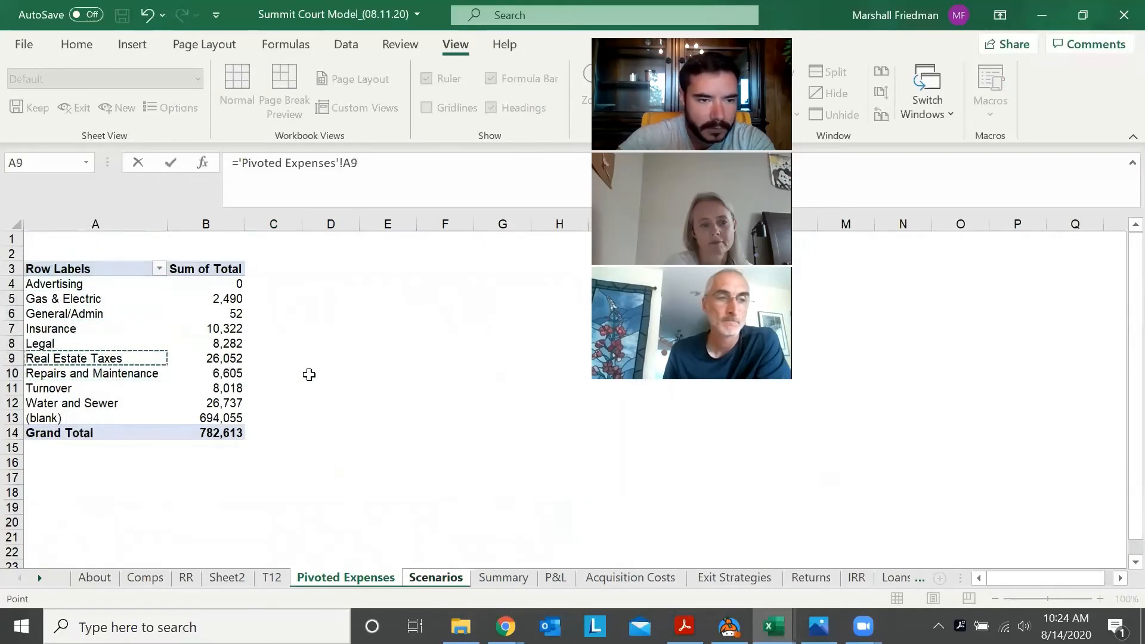
{"action": "key", "text": "Escape"}
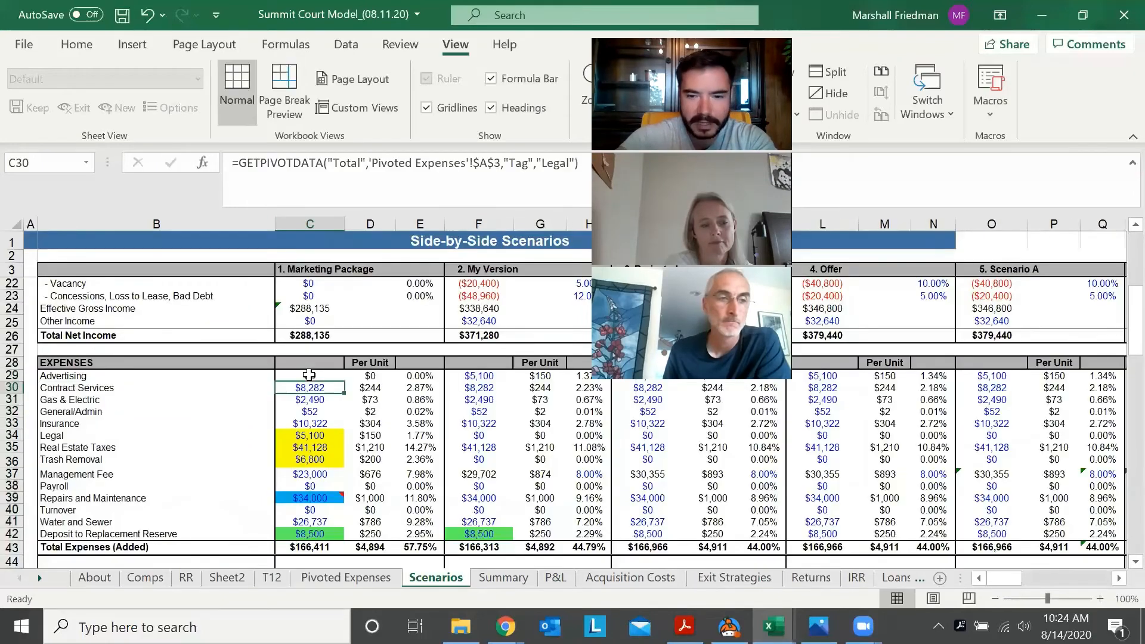
Set Contract Services (C30) to 0 and link Gas & Electric (C31) to its total on the Pivoted Expenses sheet
{"action": "type", "text": "0"}
{"action": "key", "text": "Return"}
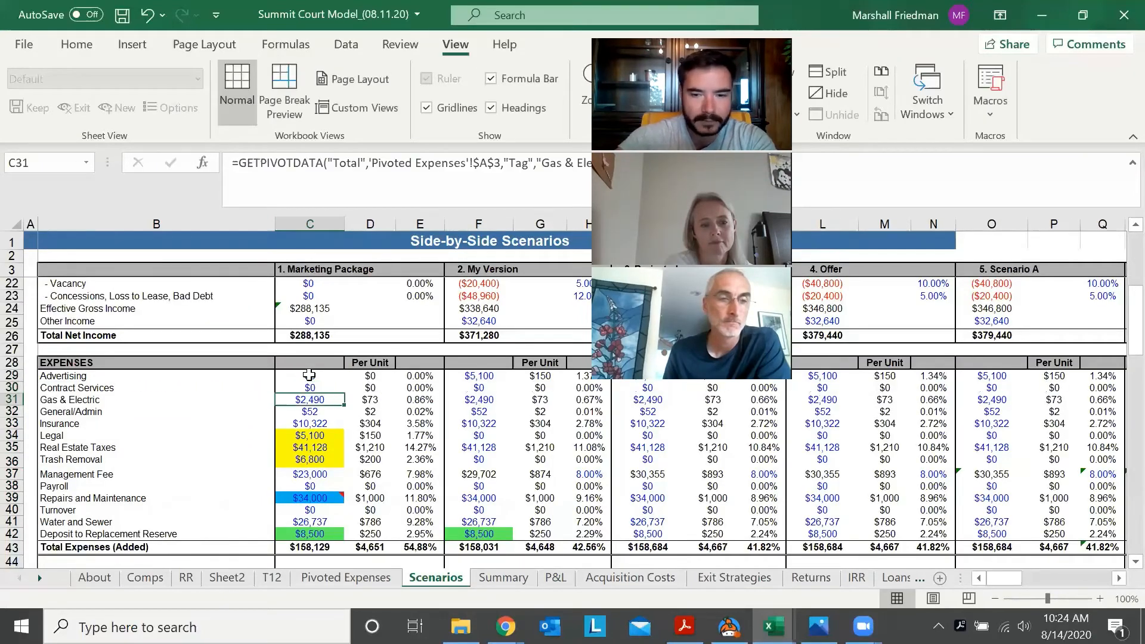
{"action": "type", "text": "="}
{"action": "key", "text": "ctrl+Page_Up"}
{"action": "key", "text": "Down"}
{"action": "key", "text": "Down"}
{"action": "key", "text": "Down"}
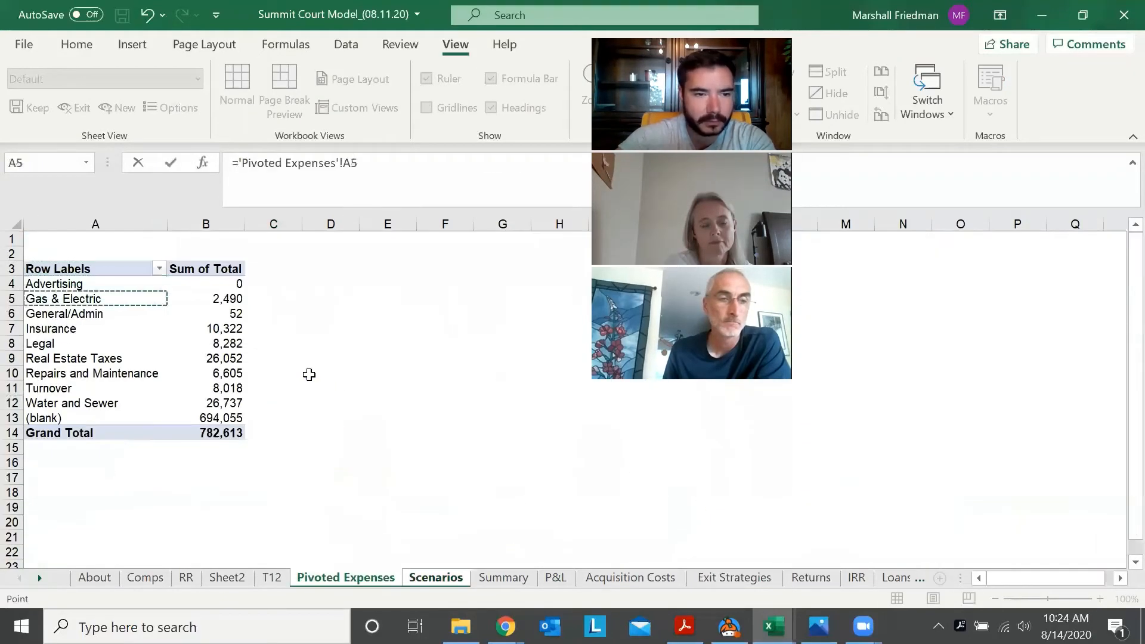
{"action": "key", "text": "Down"}
{"action": "key", "text": "Down"}
{"action": "key", "text": "Up"}
{"action": "key", "text": "Up"}
{"action": "key", "text": "Right"}
{"action": "key", "text": "Return"}
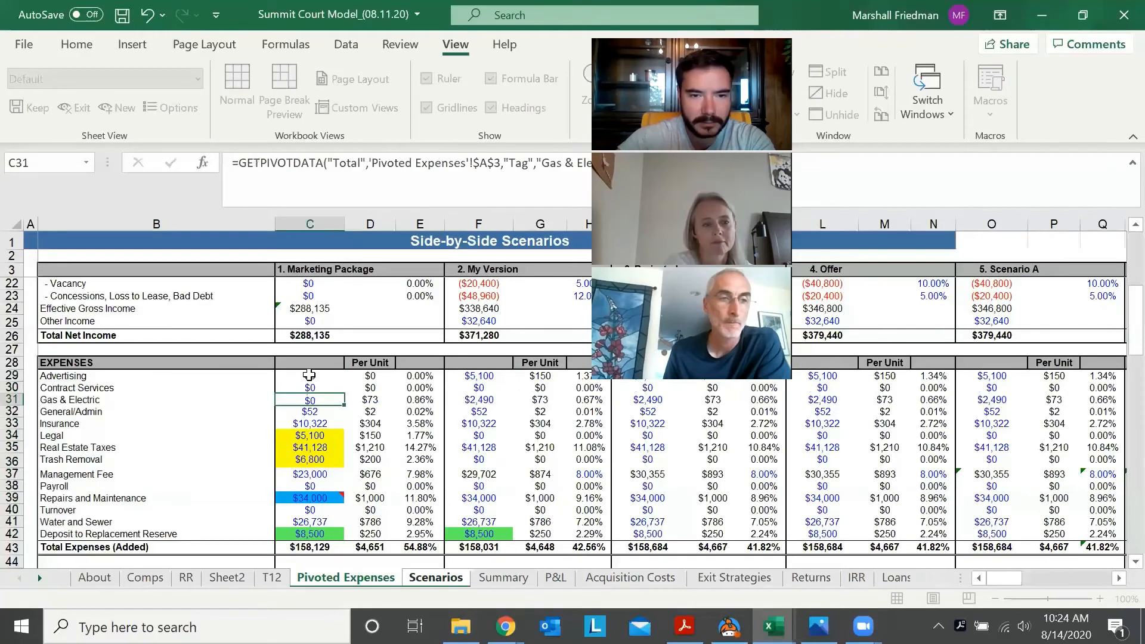
Link the Marketing Package's General/Admin expense (C32) to the General/Admin total on the Pivoted Expenses sheet
{"action": "type", "text": "="}
{"action": "key", "text": "ctrl+Page_Up"}
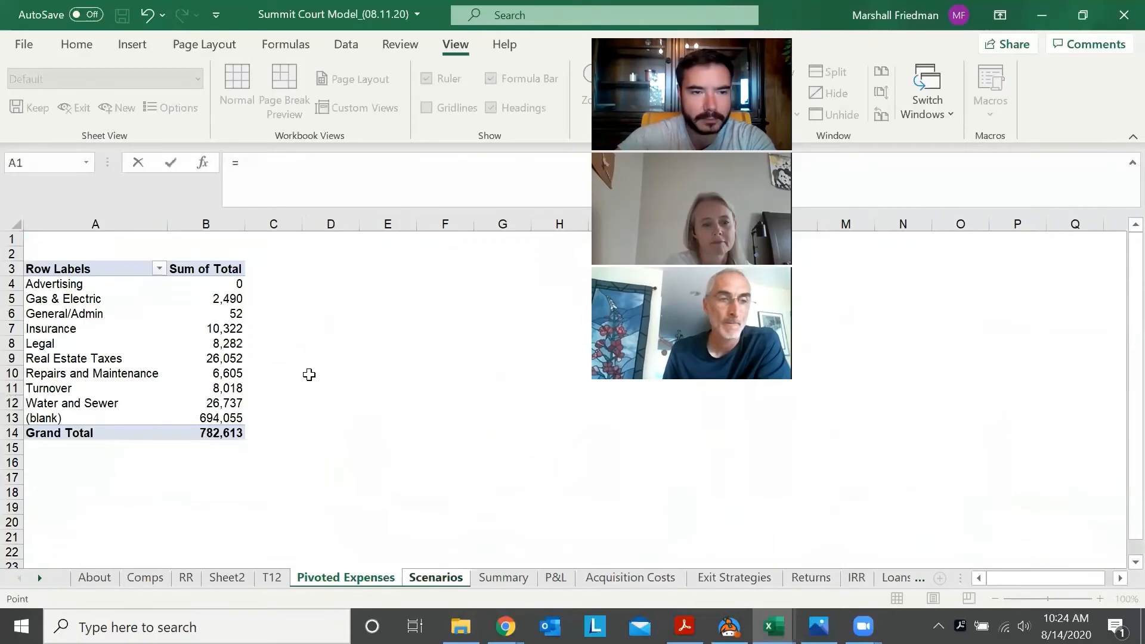
{"action": "key", "text": "Down"}
{"action": "key", "text": "Down"}
{"action": "key", "text": "Down"}
{"action": "key", "text": "Down"}
{"action": "key", "text": "Down"}
{"action": "key", "text": "Right"}
{"action": "key", "text": "Return"}
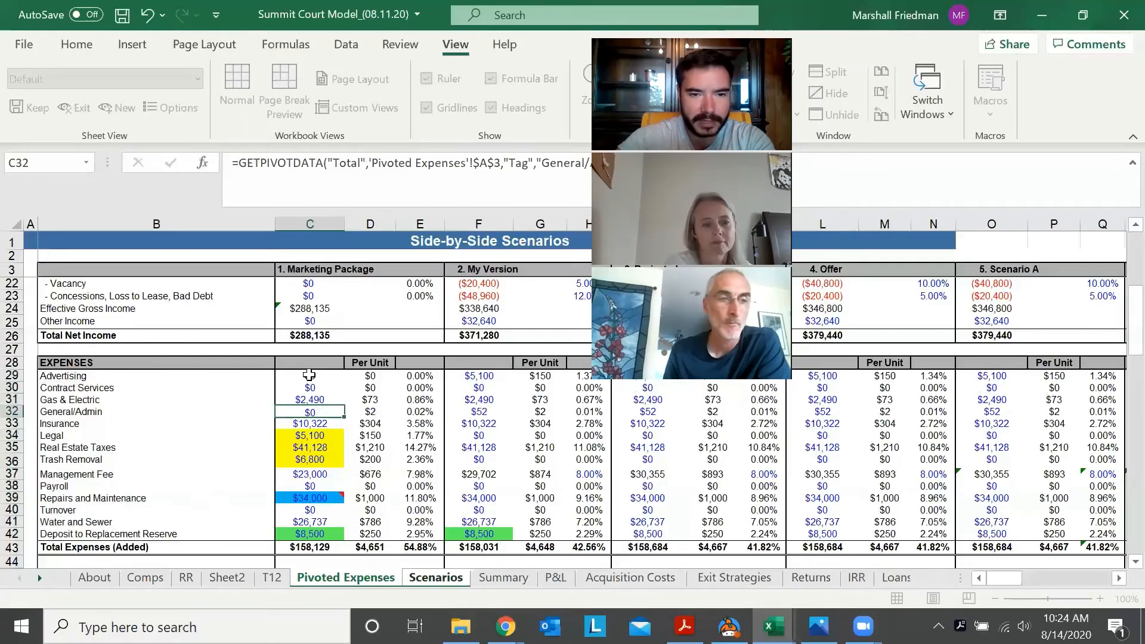
Link the Marketing Package's Insurance expense (C33) to the Insurance total on the Pivoted Expenses sheet
{"action": "type", "text": "="}
{"action": "key", "text": "ctrl+Page_Up"}
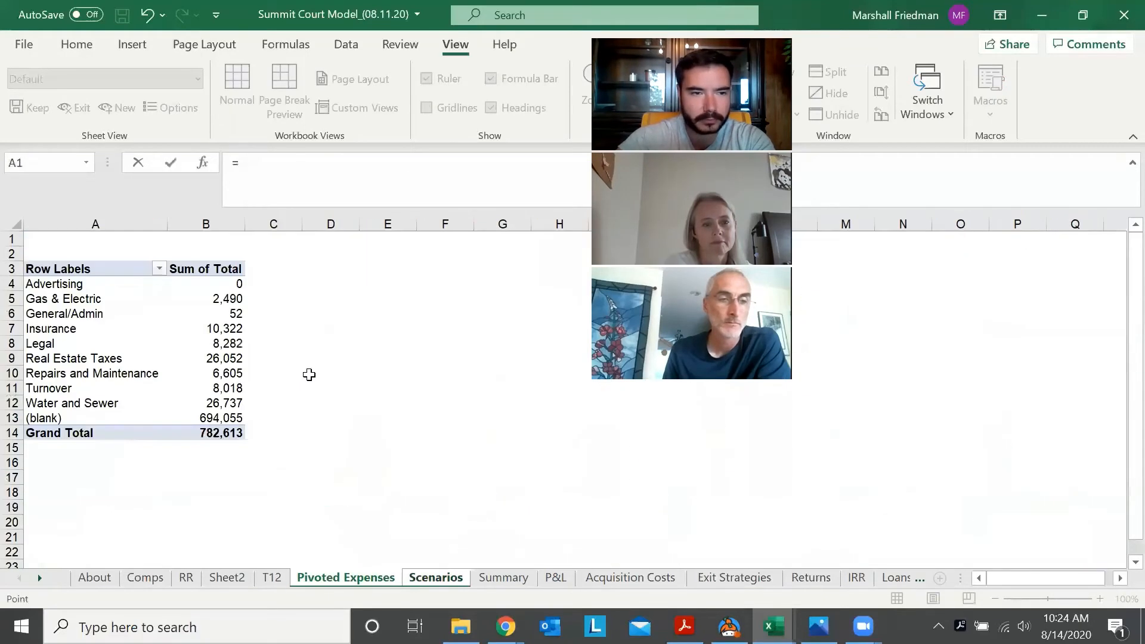
{"action": "key", "text": "Down"}
{"action": "key", "text": "Down"}
{"action": "key", "text": "Down"}
{"action": "key", "text": "Down"}
{"action": "key", "text": "Down"}
{"action": "key", "text": "Down"}
{"action": "key", "text": "Right"}
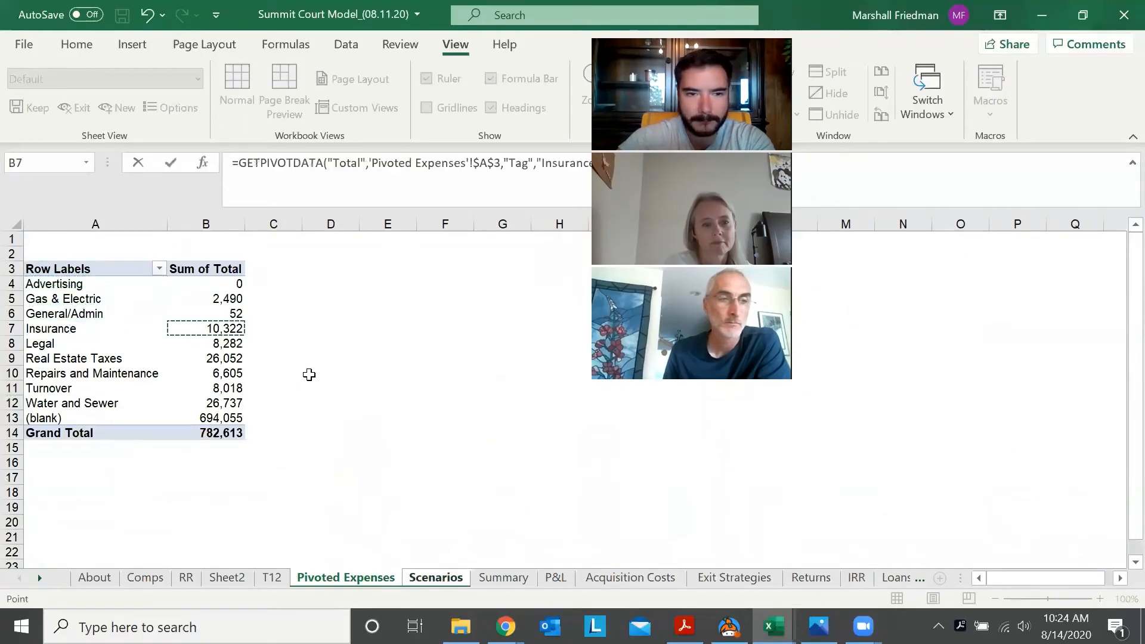
{"action": "key", "text": "Return"}
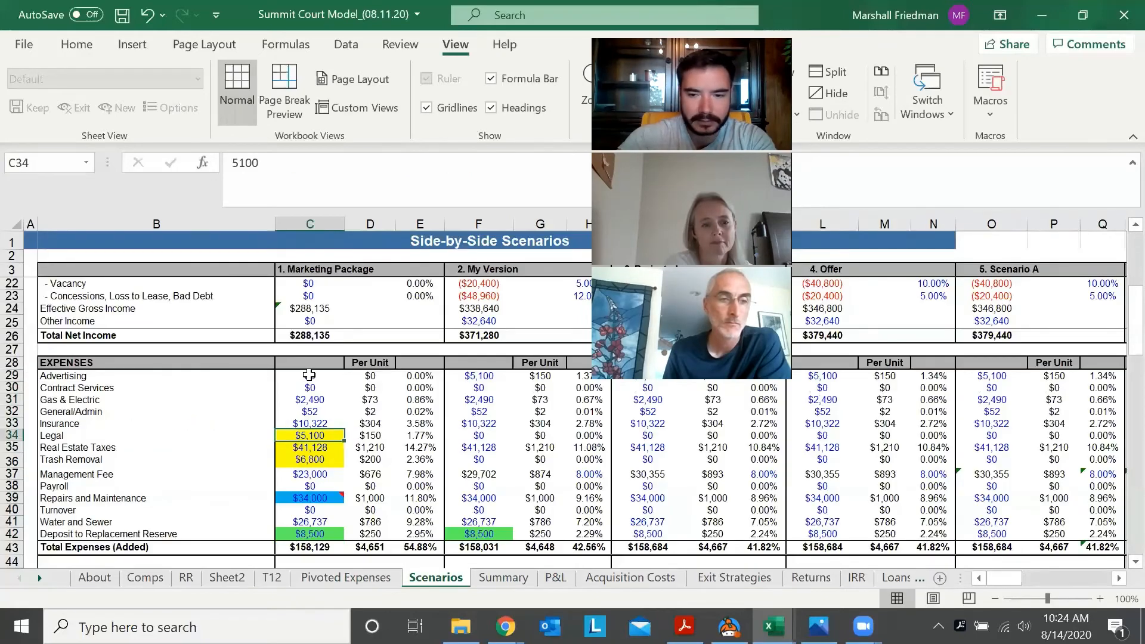
Link the Marketing Package's Legal expense (C34) to the Legal total on the Pivoted Expenses sheet
{"action": "type", "text": "="}
{"action": "key", "text": "ctrl+Page_Up"}
{"action": "key", "text": "Down"}
{"action": "key", "text": "Down"}
{"action": "key", "text": "Down"}
{"action": "key", "text": "Down"}
{"action": "key", "text": "Down"}
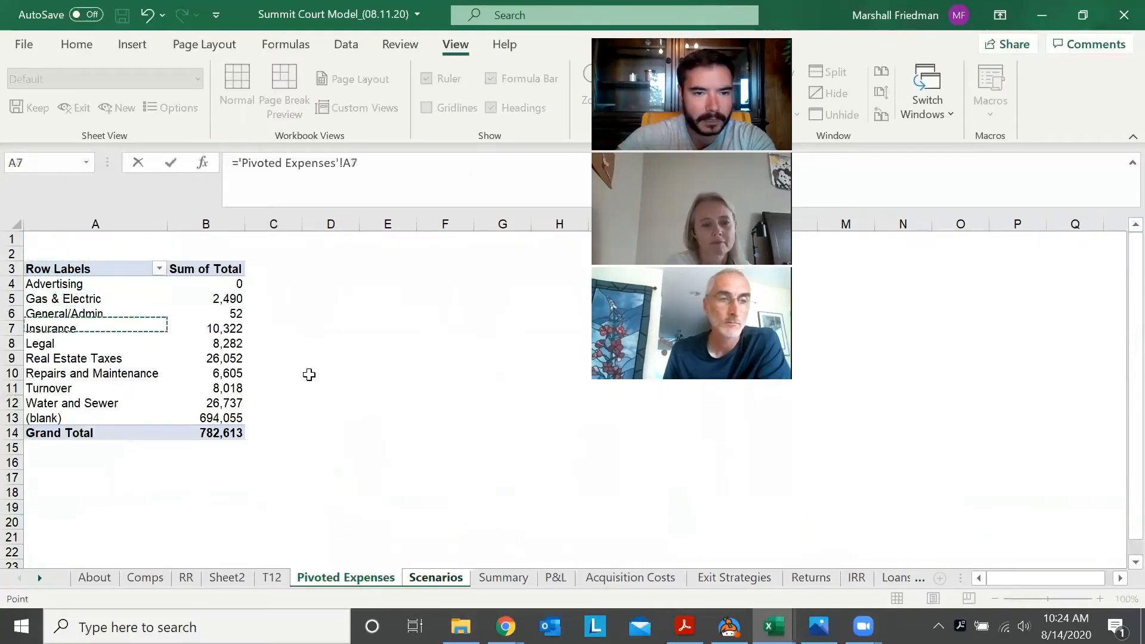
{"action": "key", "text": "Right"}
{"action": "key", "text": "Return"}
{"action": "key", "text": "Down"}
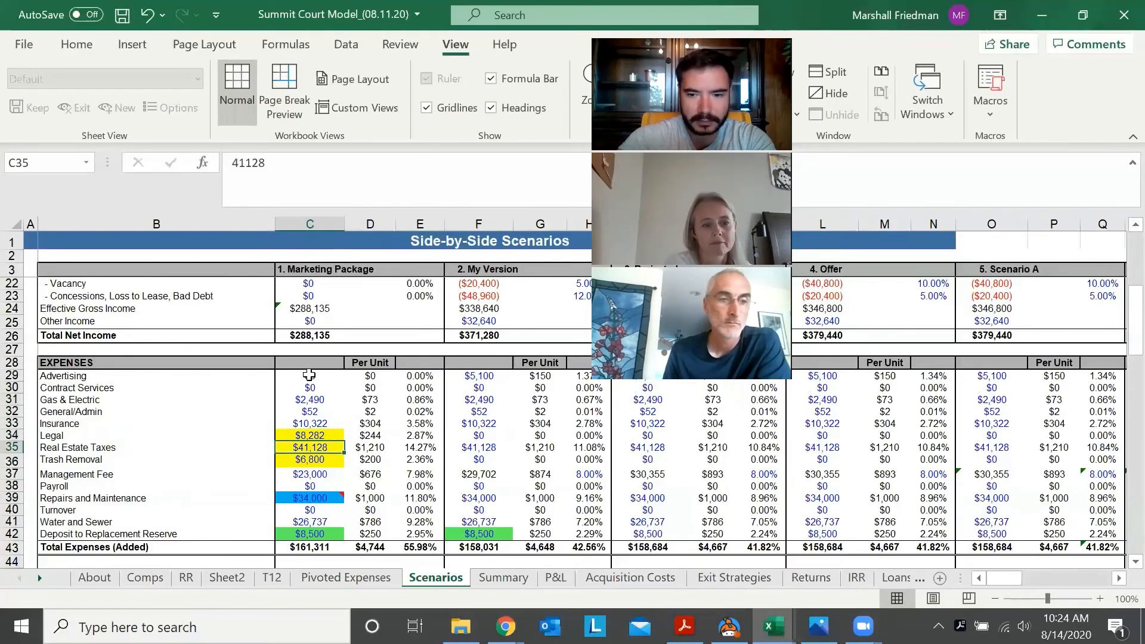
Link the Marketing Package's Real Estate Taxes (C35) to the Real Estate Taxes total on the Pivoted Expenses sheet
{"action": "type", "text": "="}
{"action": "key", "text": "ctrl+Page_Up"}
{"action": "key", "text": "Down"}
{"action": "key", "text": "Down"}
{"action": "key", "text": "Down"}
{"action": "key", "text": "Down"}
{"action": "key", "text": "Down"}
{"action": "key", "text": "Down"}
{"action": "key", "text": "Down"}
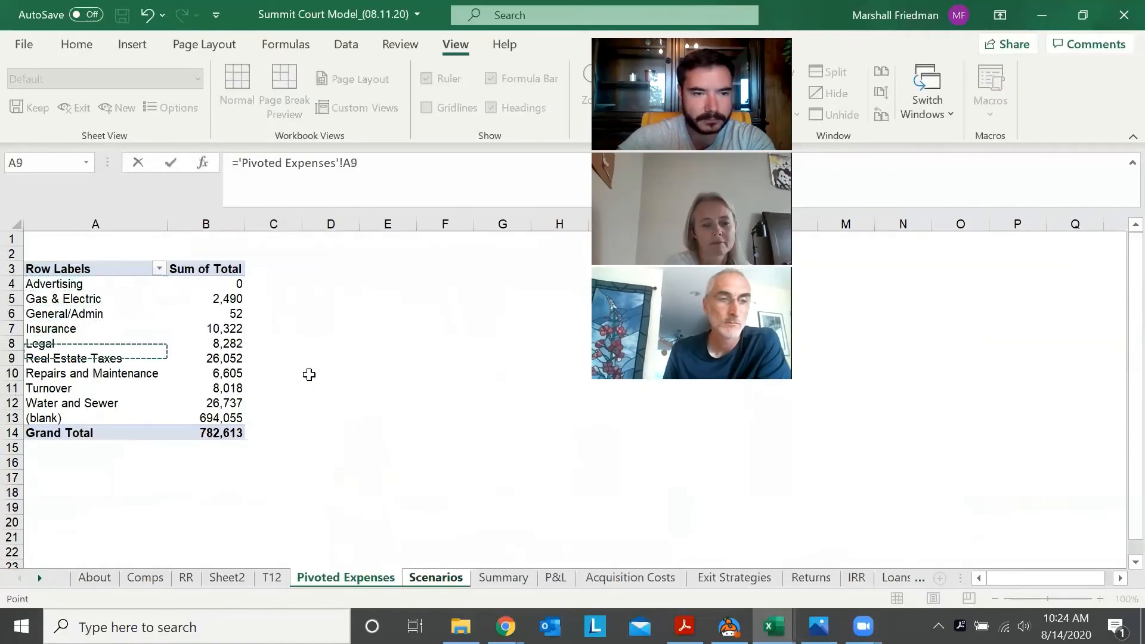
{"action": "key", "text": "Right"}
{"action": "key", "text": "Return"}
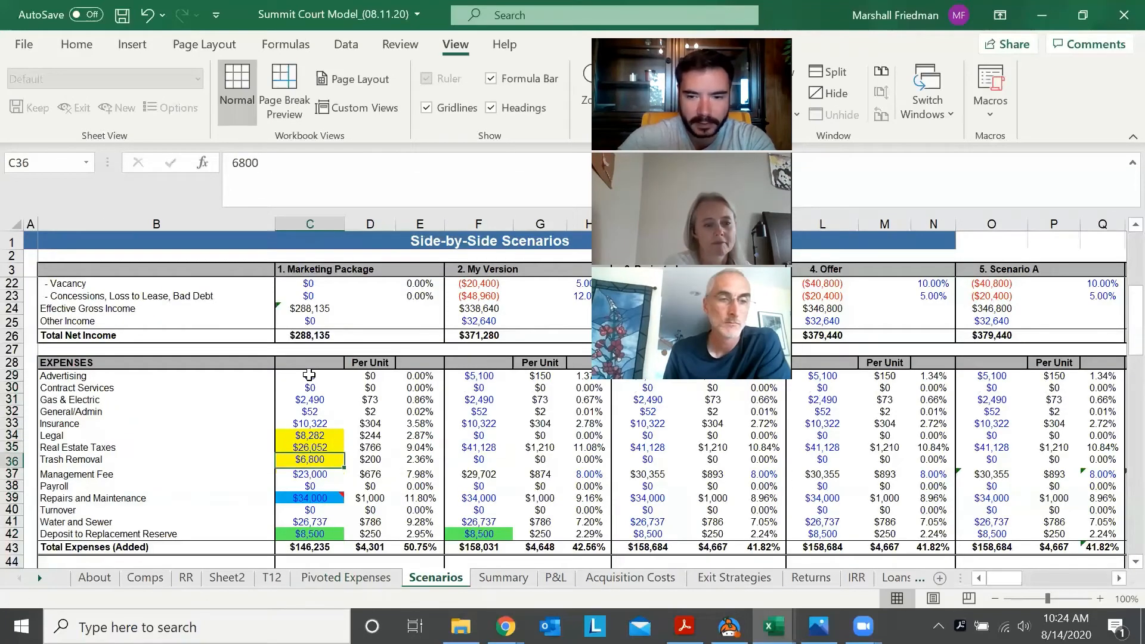
{"action": "type", "text": "="}
{"action": "key", "text": "ctrl+Page_Up"}
{"action": "key", "text": "Down"}
{"action": "key", "text": "Down"}
{"action": "key", "text": "Down"}
{"action": "key", "text": "Down"}
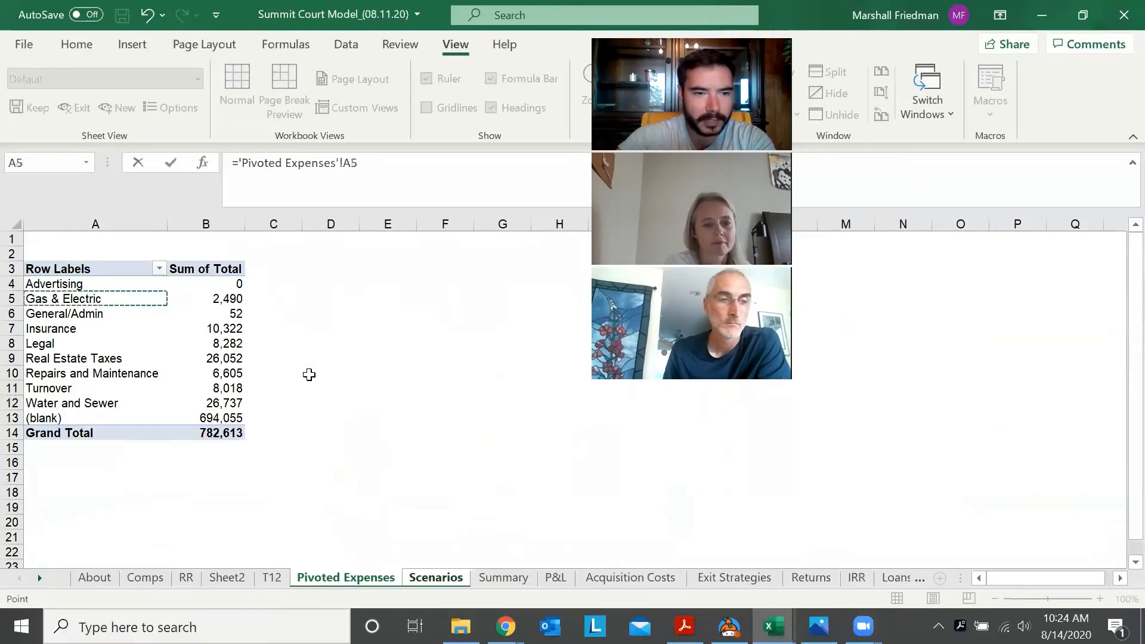
{"action": "key", "text": "Down"}
{"action": "key", "text": "Down"}
{"action": "key", "text": "Down"}
{"action": "key", "text": "Down"}
{"action": "key", "text": "Down"}
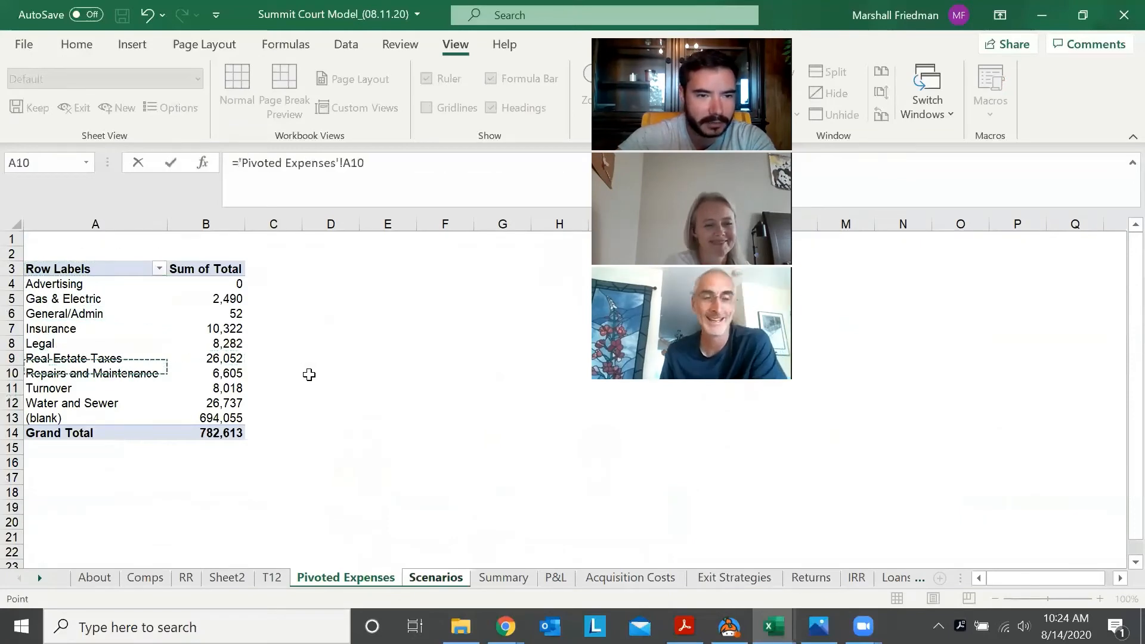
{"action": "key", "text": "Up"}
{"action": "key", "text": "Up"}
{"action": "key", "text": "Up"}
{"action": "key", "text": "Up"}
{"action": "key", "text": "Escape"}
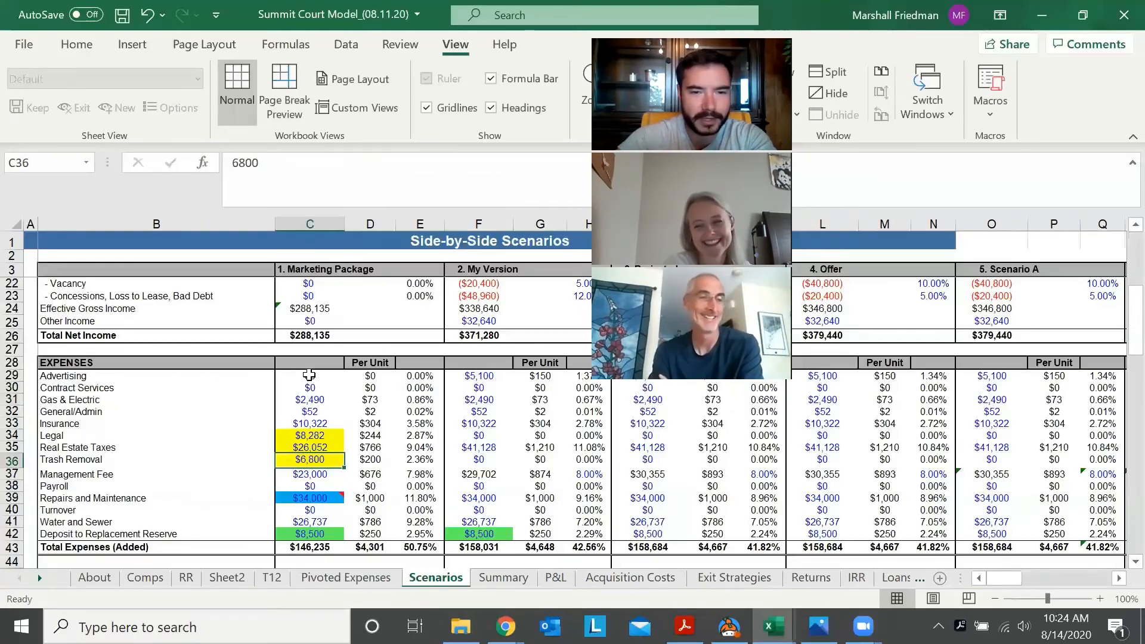
Set the Marketing Package's Trash Removal expense (C36) to 0
{"action": "type", "text": "0"}
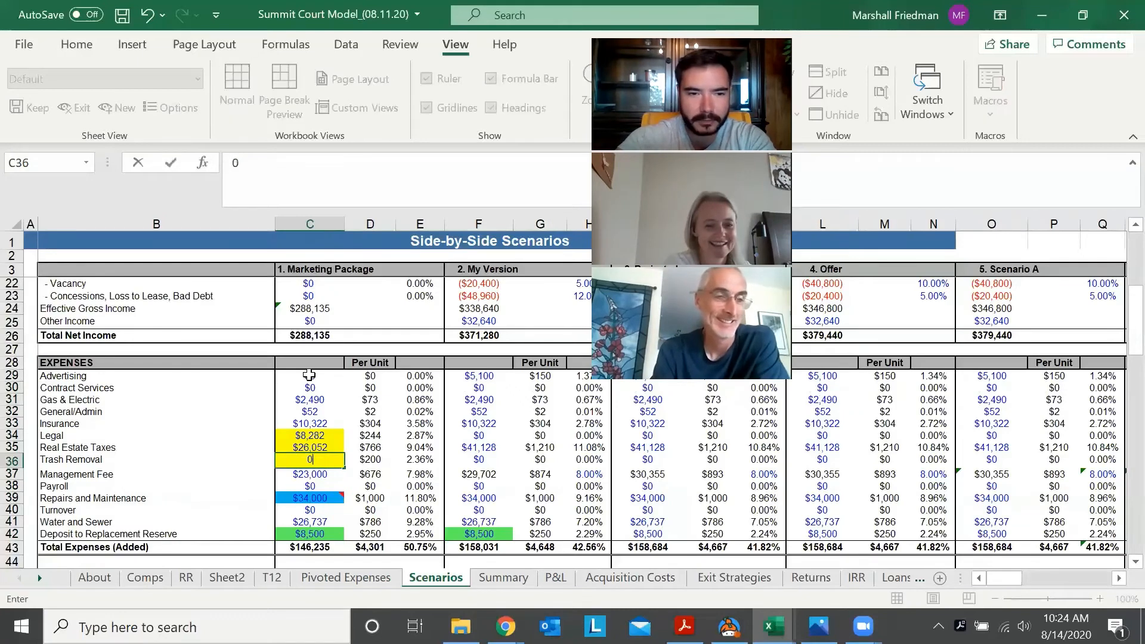
{"action": "key", "text": "Return"}
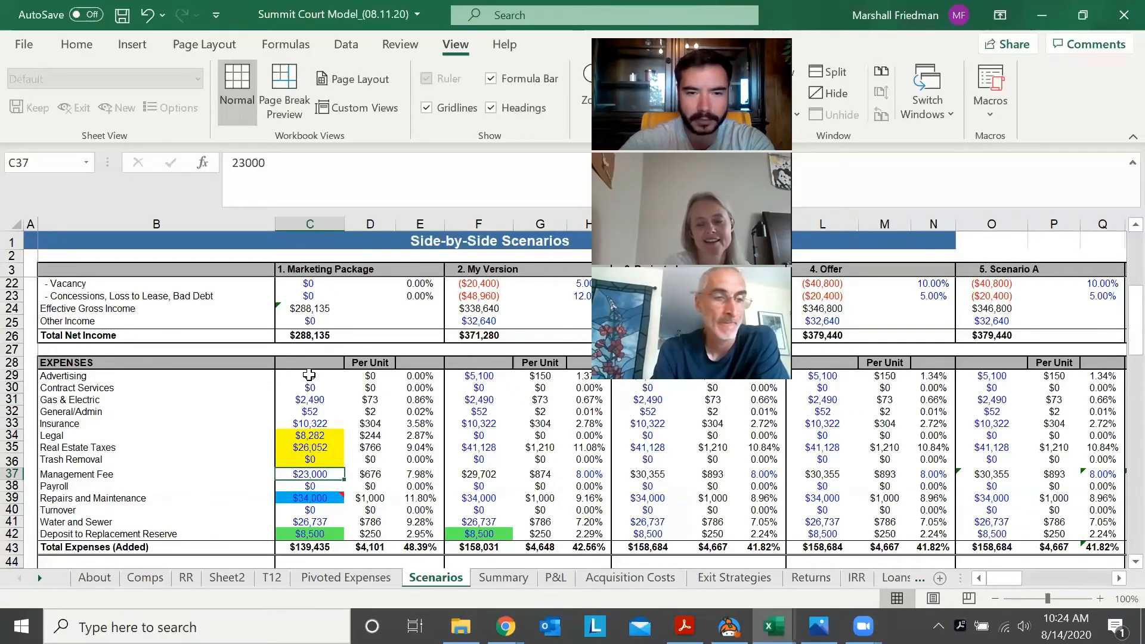
{"action": "type", "text": "="}
{"action": "key", "text": "ctrl+Page_Up"}
{"action": "key", "text": "Down"}
{"action": "key", "text": "Down"}
{"action": "key", "text": "Down"}
{"action": "key", "text": "Down"}
{"action": "key", "text": "Down"}
{"action": "key", "text": "Down"}
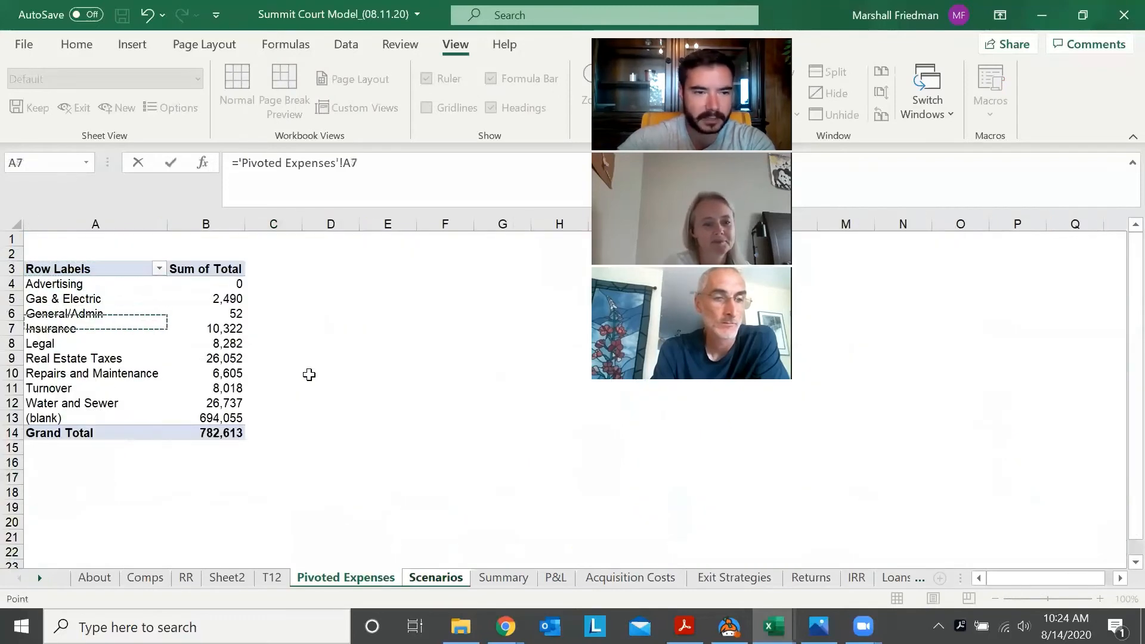
{"action": "key", "text": "Down"}
{"action": "key", "text": "Up"}
{"action": "key", "text": "Up"}
{"action": "key", "text": "Up"}
{"action": "key", "text": "Down"}
{"action": "key", "text": "Down"}
{"action": "key", "text": "Down"}
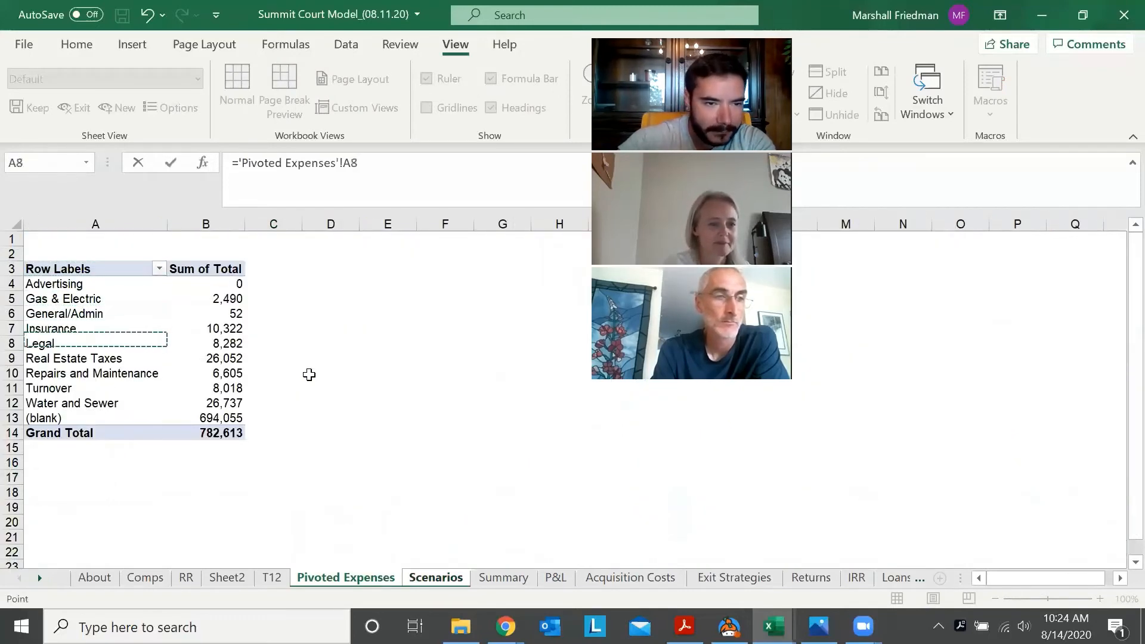
{"action": "key", "text": "Down"}
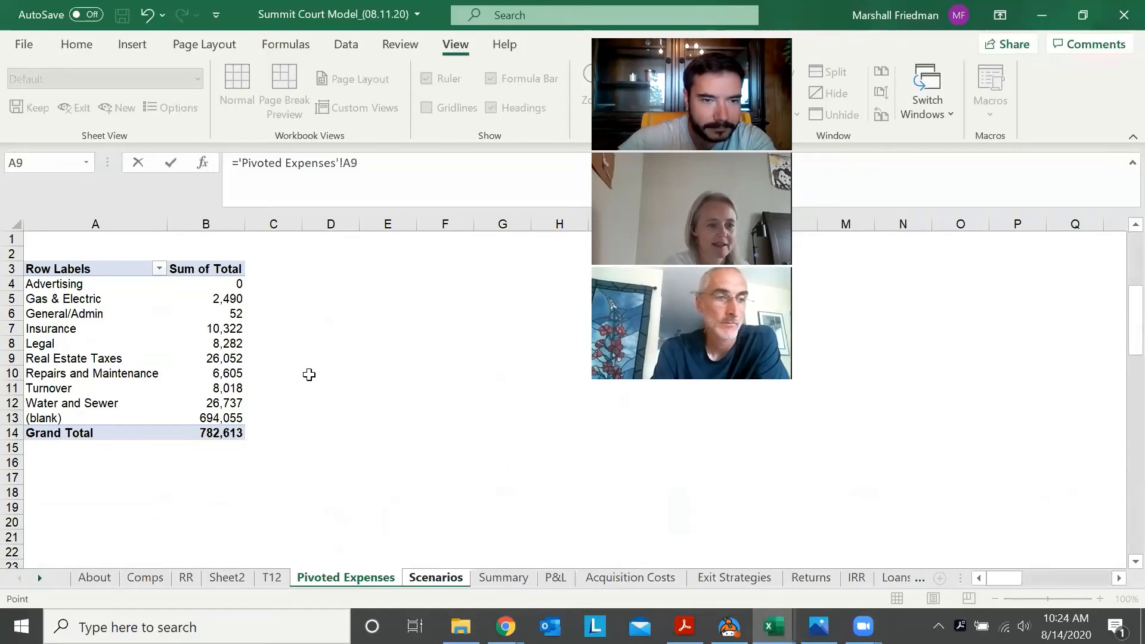
{"action": "key", "text": "Escape"}
Set the Marketing Package's Management Fee expense (C37) to 0
{"action": "key", "text": "F2"}
{"action": "type", "text": "0"}
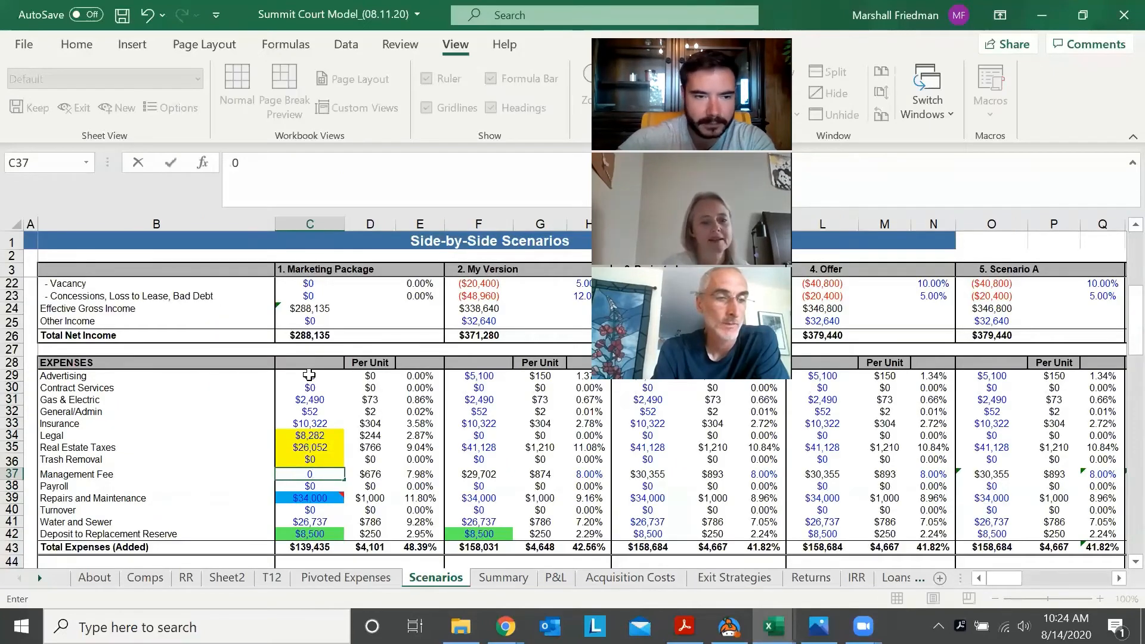
{"action": "key", "text": "Return"}
Link the Marketing Package's Payroll expense (C38) to the Repairs and Maintenance total on the Pivoted Expenses sheet
{"action": "type", "text": "="}
{"action": "key", "text": "ctrl+Page_Up"}
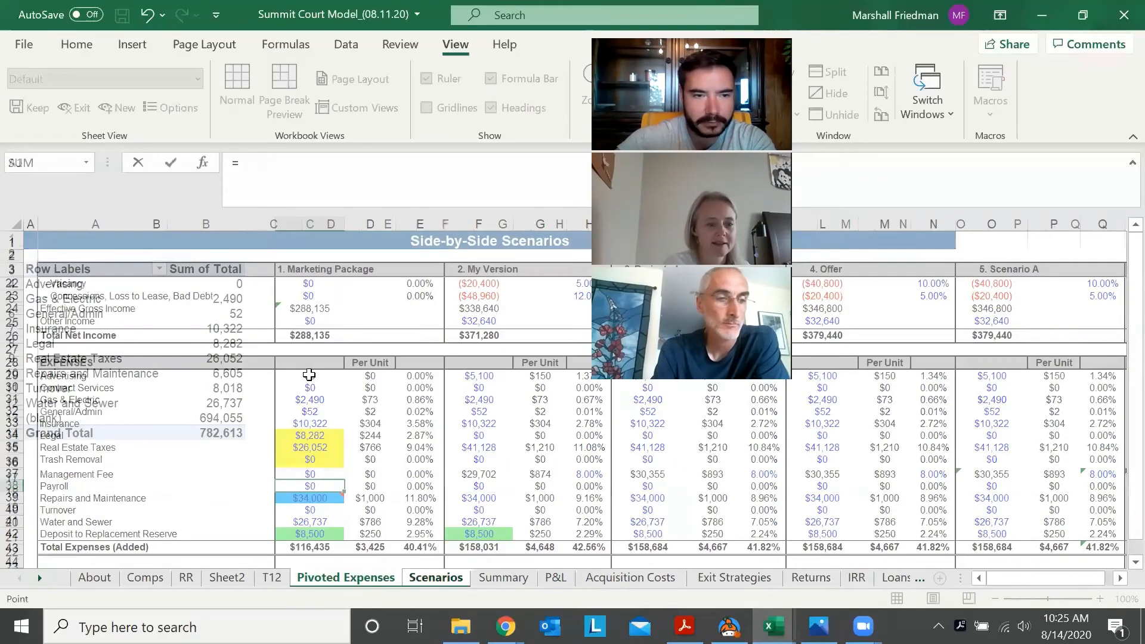
{"action": "key", "text": "Down"}
{"action": "key", "text": "Down"}
{"action": "key", "text": "Down"}
{"action": "key", "text": "Down"}
{"action": "key", "text": "Down"}
{"action": "key", "text": "Down"}
{"action": "key", "text": "Down"}
{"action": "key", "text": "Right"}
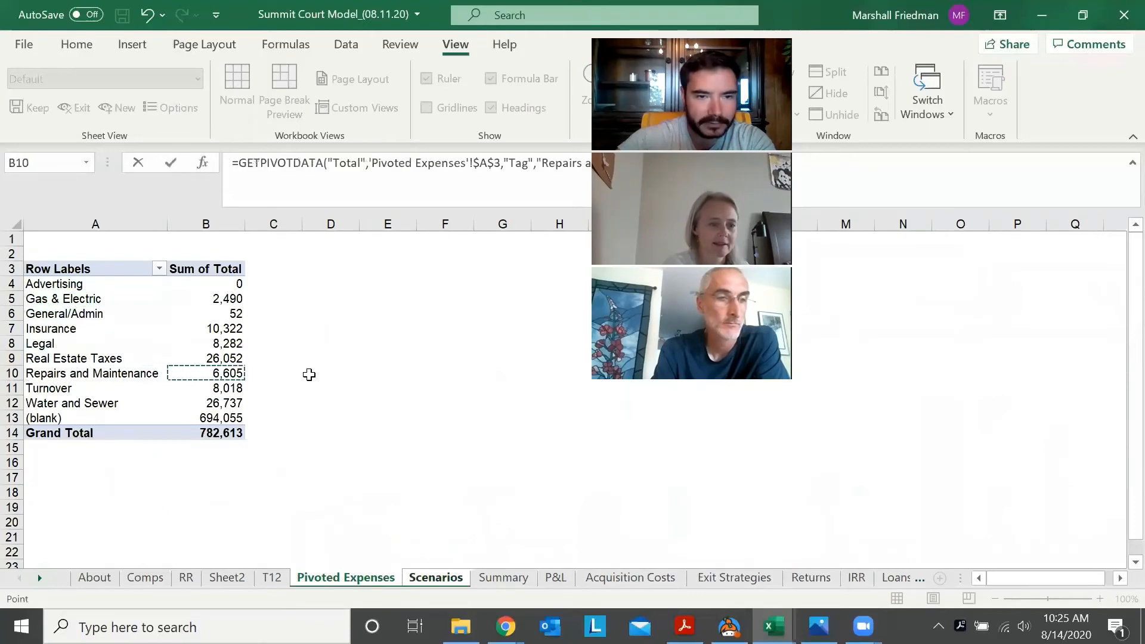
{"action": "key", "text": "Return"}
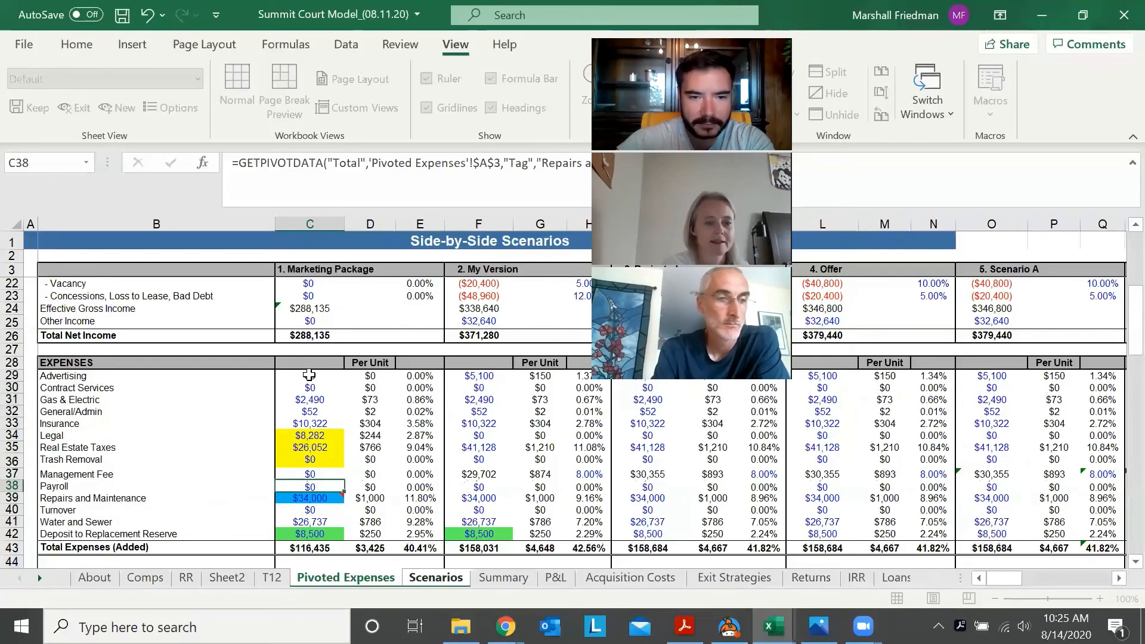
{"action": "key", "text": "Up"}
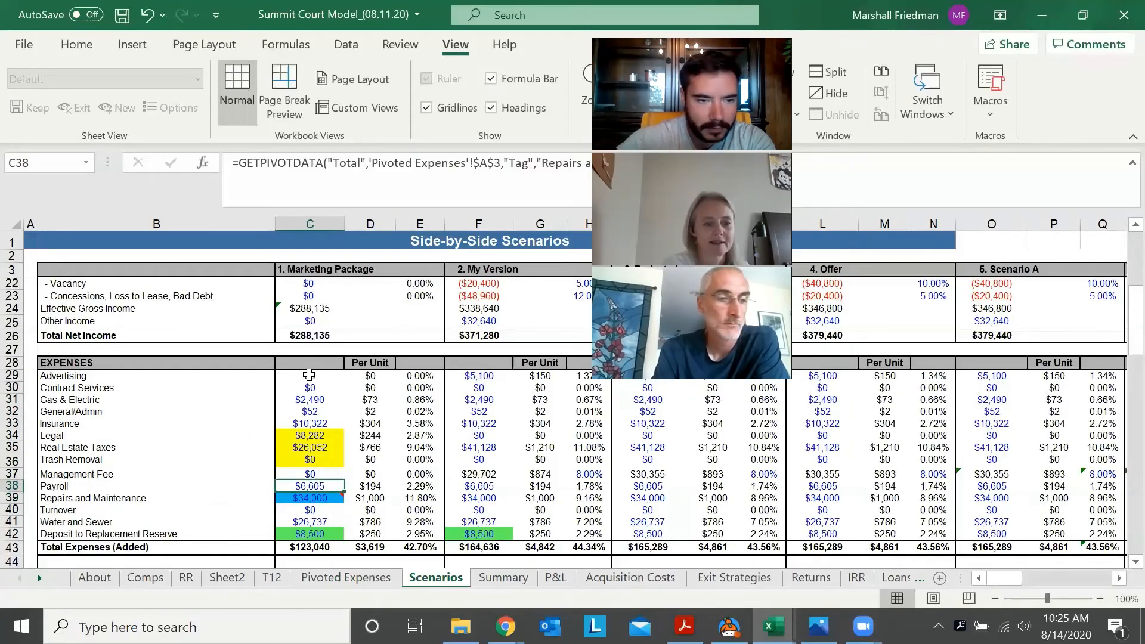
{"action": "type", "text": "="}
{"action": "key", "text": "ctrl+Page_Up"}
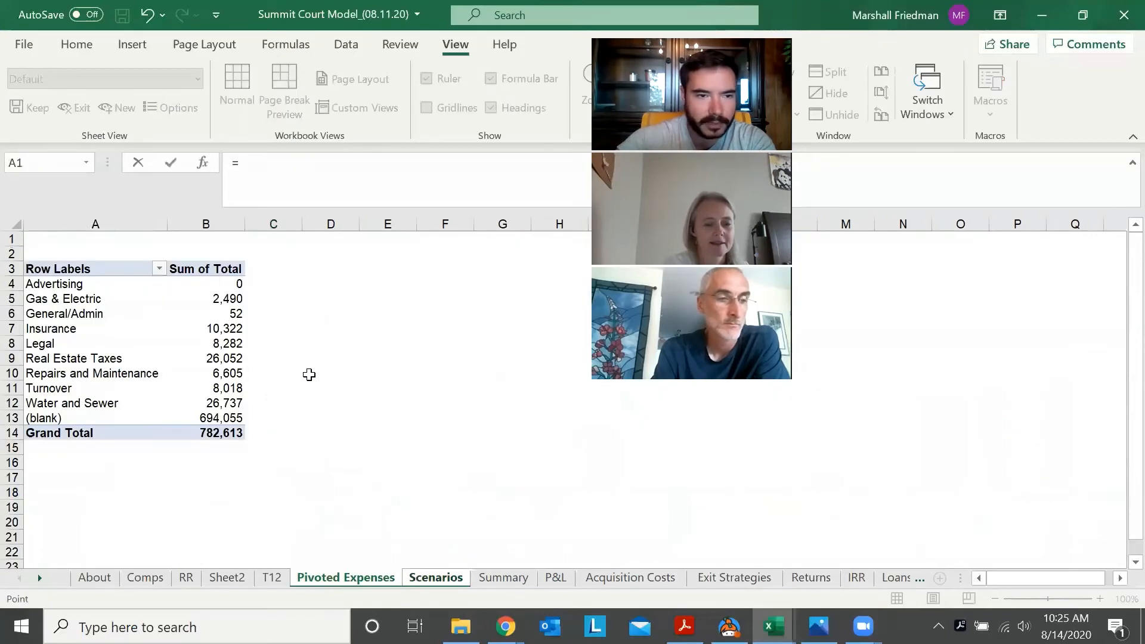
{"action": "key", "text": "Down"}
{"action": "key", "text": "Down"}
{"action": "key", "text": "Down"}
{"action": "key", "text": "Down"}
{"action": "key", "text": "Down"}
{"action": "key", "text": "Down"}
{"action": "key", "text": "Escape"}
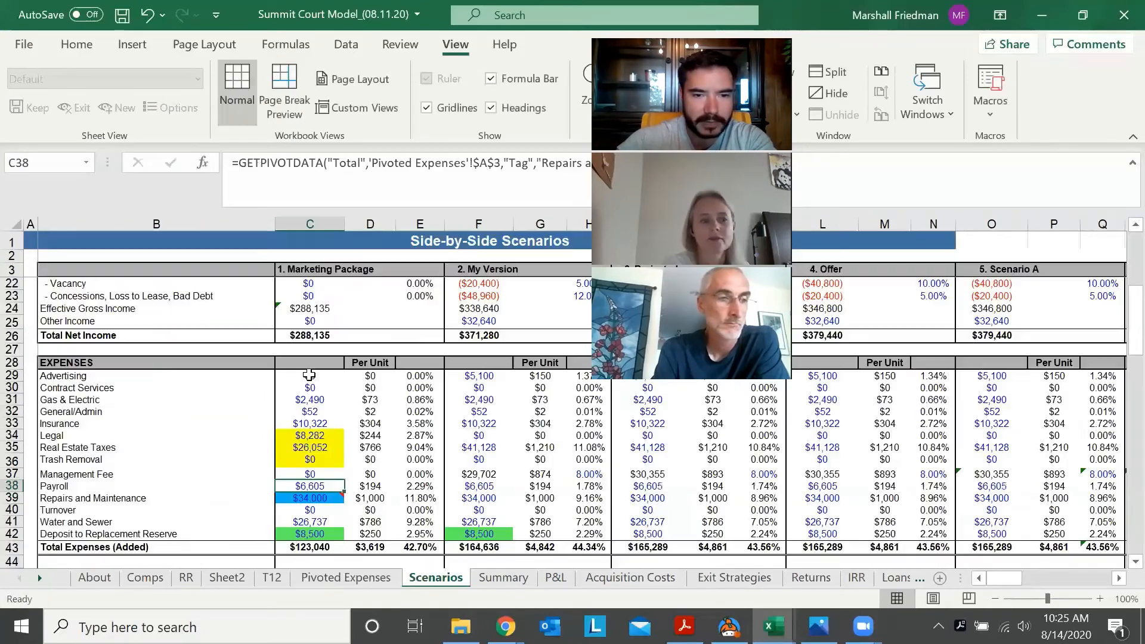
Set the Marketing Package's Payroll expense (C38) to 0
{"action": "type", "text": "-"}
{"action": "key", "text": "BackSpace"}
{"action": "type", "text": "0"}
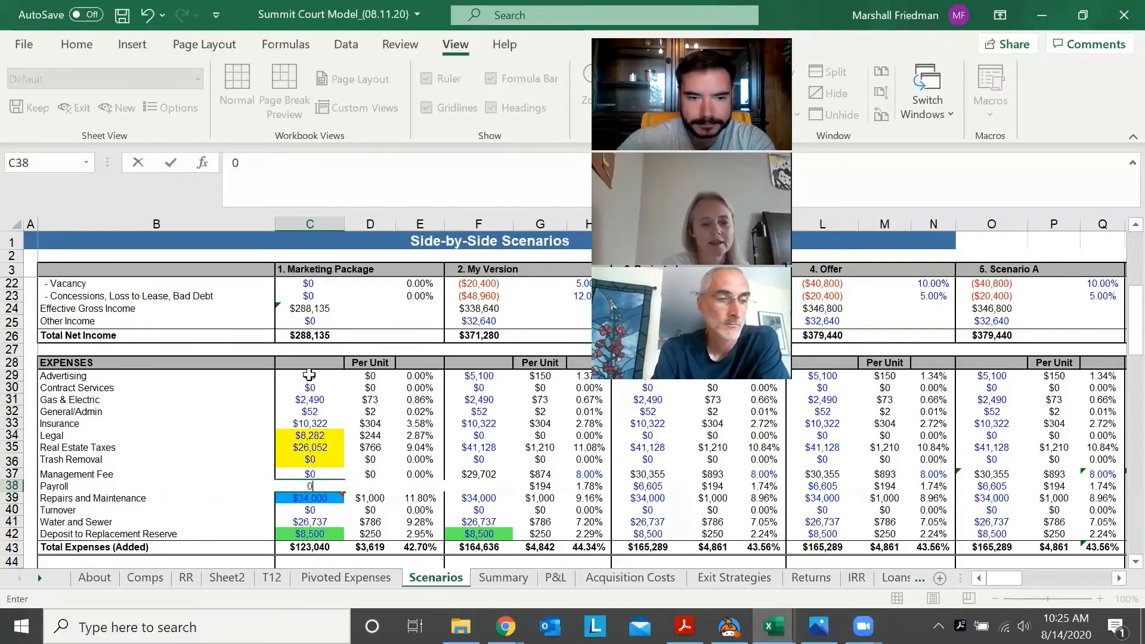
{"action": "key", "text": "Return"}
Link the Marketing Package's Repairs and Maintenance expense (C39) to the Repairs and Maintenance total on the Pivoted Expenses sheet
{"action": "key", "text": "Down"}
{"action": "type", "text": "="}
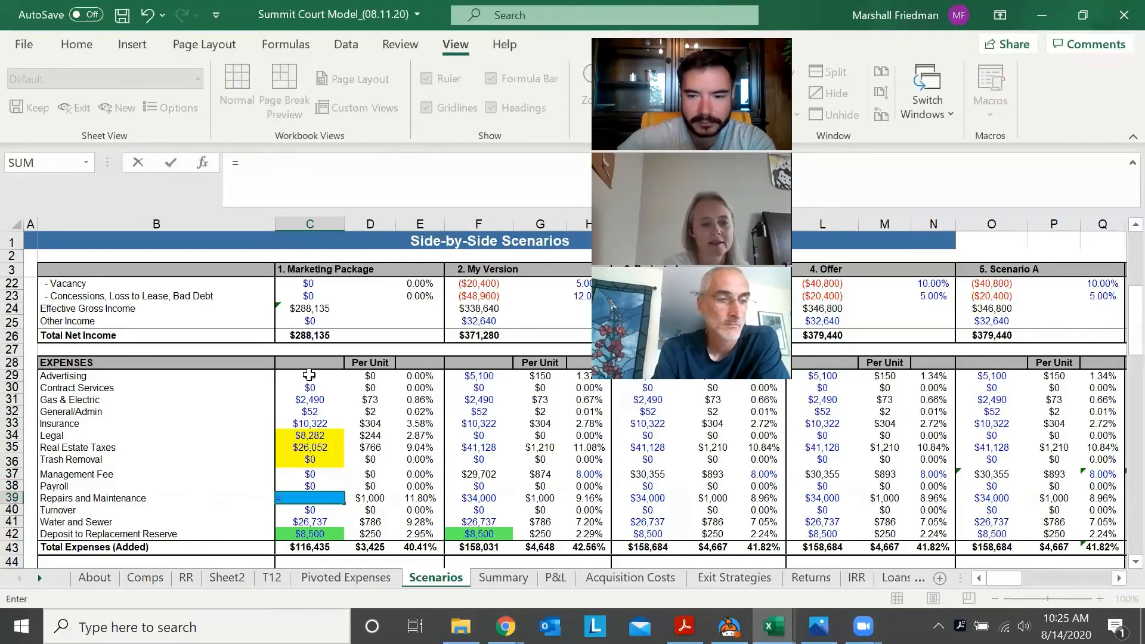
{"action": "key", "text": "ctrl+Page_Up"}
{"action": "key", "text": "Down"}
{"action": "key", "text": "Down"}
{"action": "key", "text": "Down"}
{"action": "key", "text": "Down"}
{"action": "key", "text": "Down"}
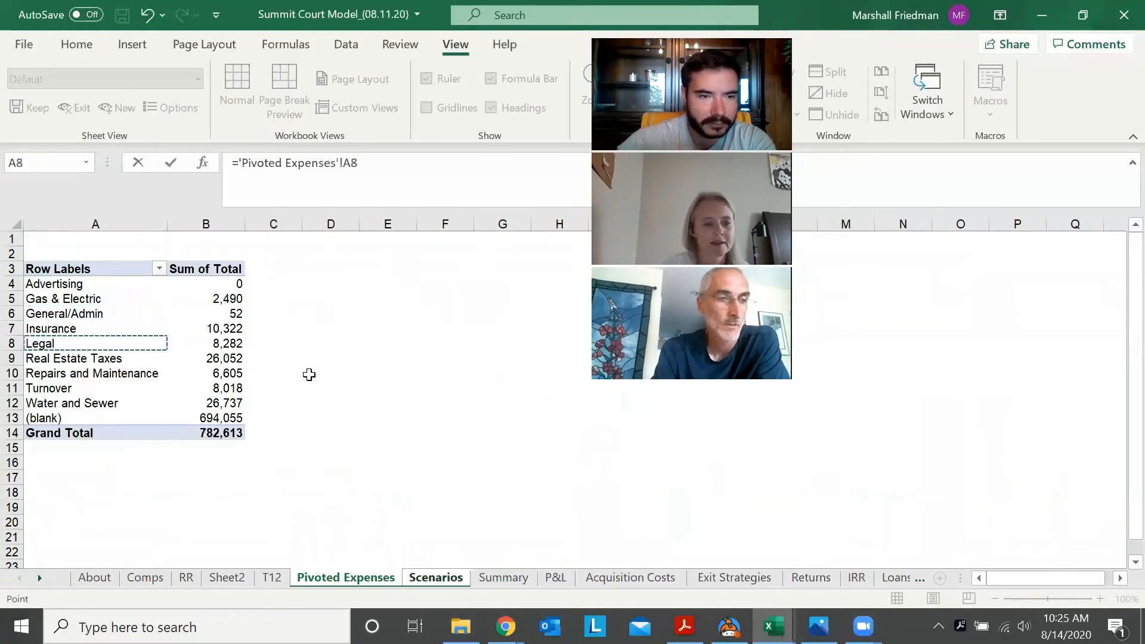
{"action": "key", "text": "Up"}
{"action": "key", "text": "Up"}
{"action": "key", "text": "Down"}
{"action": "key", "text": "Down"}
{"action": "key", "text": "Right"}
{"action": "key", "text": "Down"}
{"action": "key", "text": "Down"}
{"action": "key", "text": "ctrl+Page_Down"}
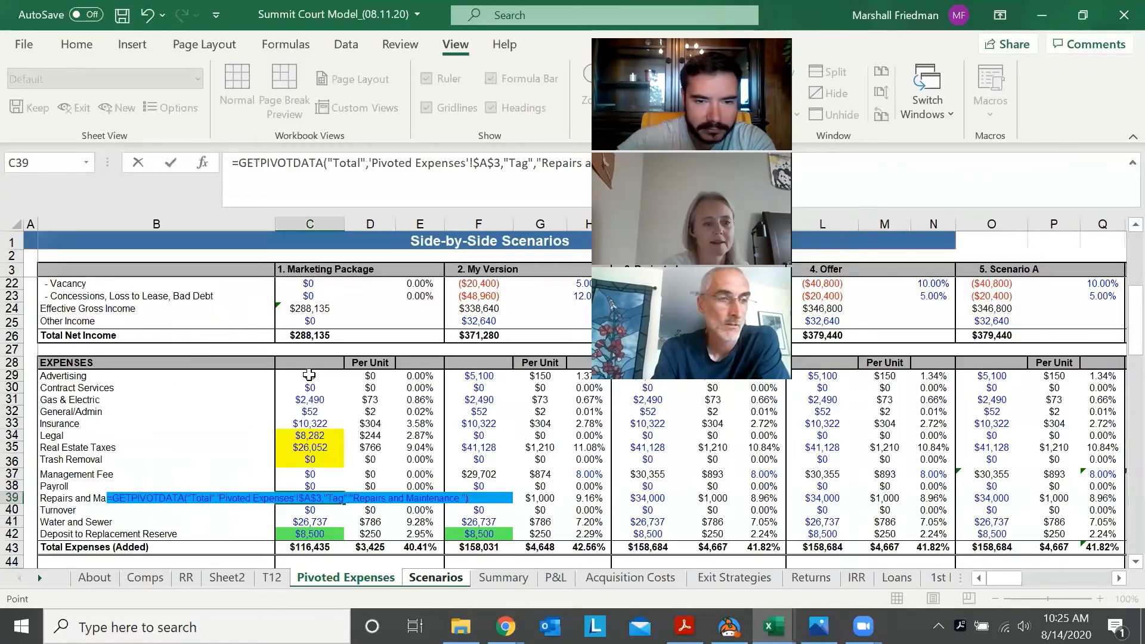
{"action": "key", "text": "Return"}
Link the Marketing Package's Turnover expense (C40) to the Turnover total on the Pivoted Expenses sheet
{"action": "type", "text": "="}
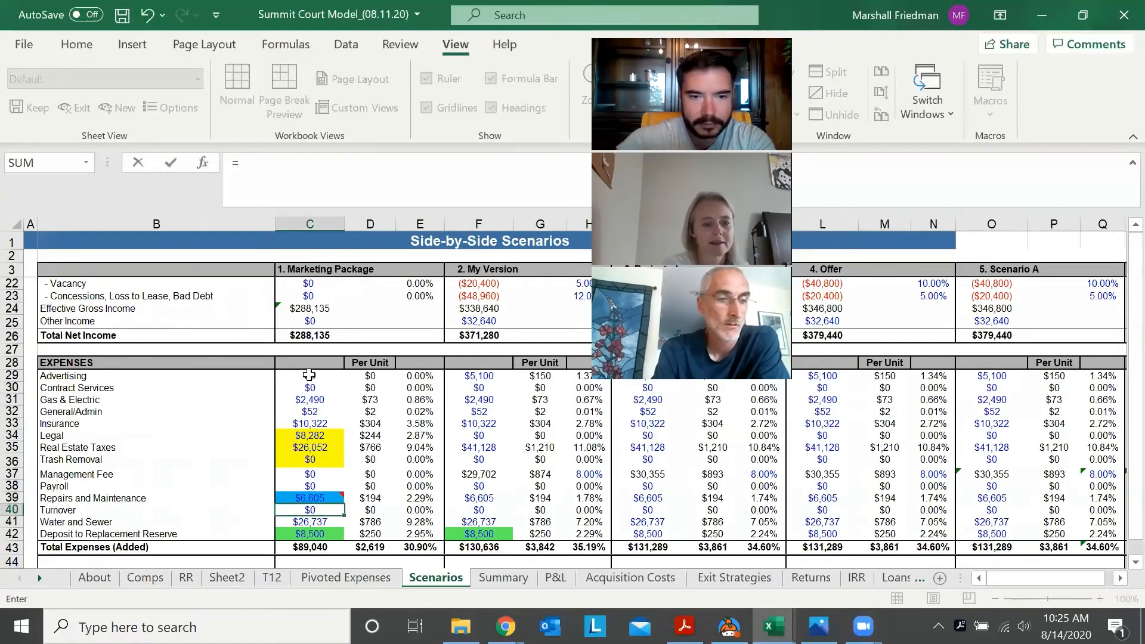
{"action": "key", "text": "ctrl+Page_Up"}
{"action": "key", "text": "Down"}
{"action": "key", "text": "Down"}
{"action": "key", "text": "Down"}
{"action": "key", "text": "Down"}
{"action": "key", "text": "Down"}
{"action": "key", "text": "Down"}
{"action": "key", "text": "Right"}
{"action": "key", "text": "Down"}
{"action": "key", "text": "Down"}
{"action": "key", "text": "Down"}
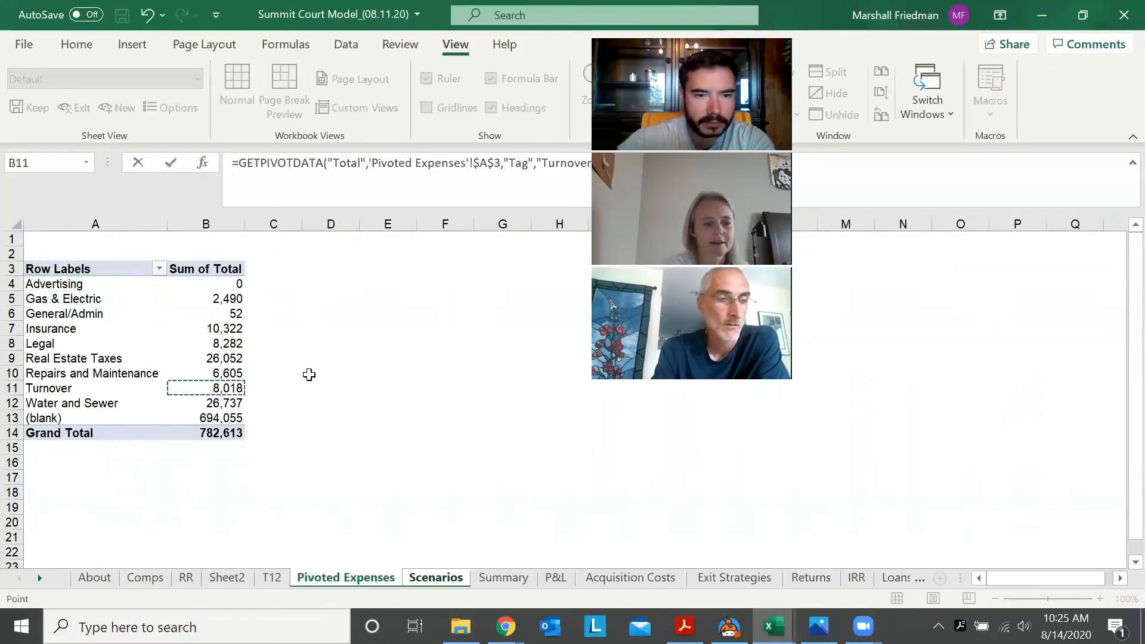
{"action": "key", "text": "ctrl+Page_Down"}
{"action": "key", "text": "Return"}
Link the Marketing Package's Water and Sewer expense (C41) to the Water and Sewer total on the Pivoted Expenses sheet
{"action": "type", "text": "="}
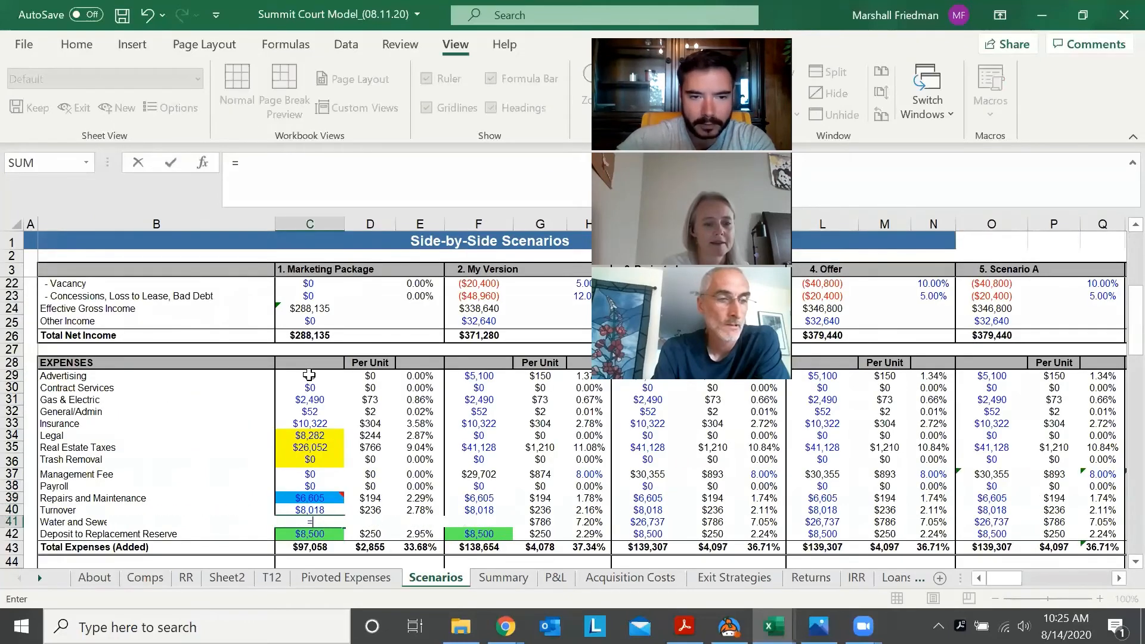
{"action": "key", "text": "ctrl+Page_Up"}
{"action": "key", "text": "Down"}
{"action": "key", "text": "Down"}
{"action": "key", "text": "Down"}
{"action": "key", "text": "Down"}
{"action": "key", "text": "Down"}
{"action": "key", "text": "Down"}
{"action": "key", "text": "Right"}
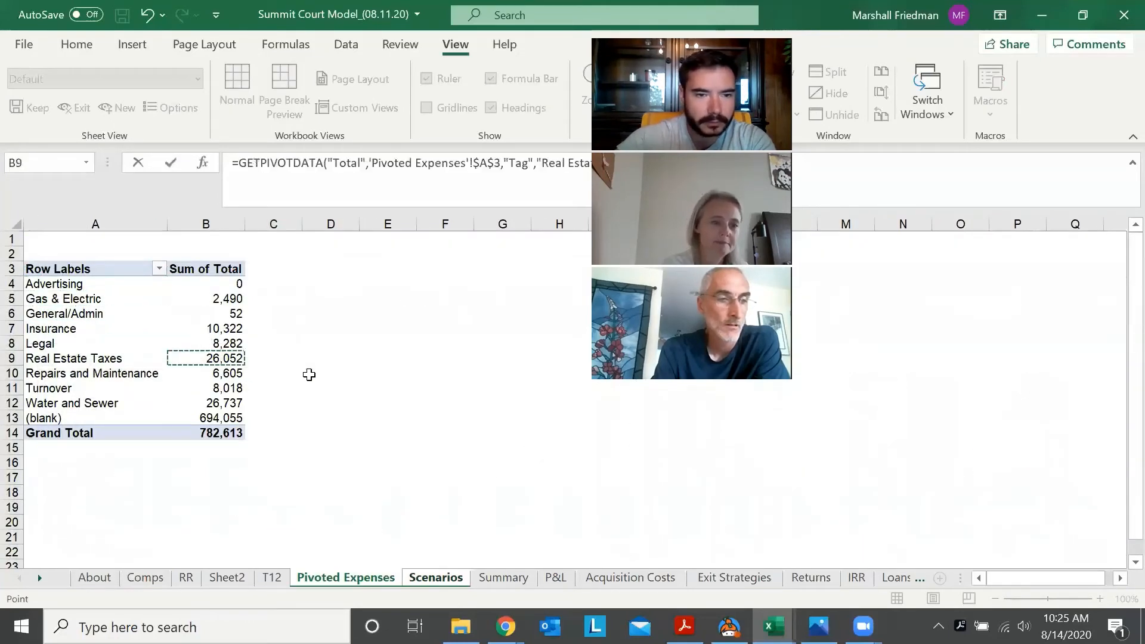
{"action": "key", "text": "Down"}
{"action": "key", "text": "Down"}
{"action": "key", "text": "Down"}
{"action": "key", "text": "ctrl+Page_Down"}
{"action": "key", "text": "Return"}
{"action": "key", "text": "Return"}
Set the Marketing Package's Deposit to Replacement Reserve (C42) to 0
{"action": "key", "text": "Up"}
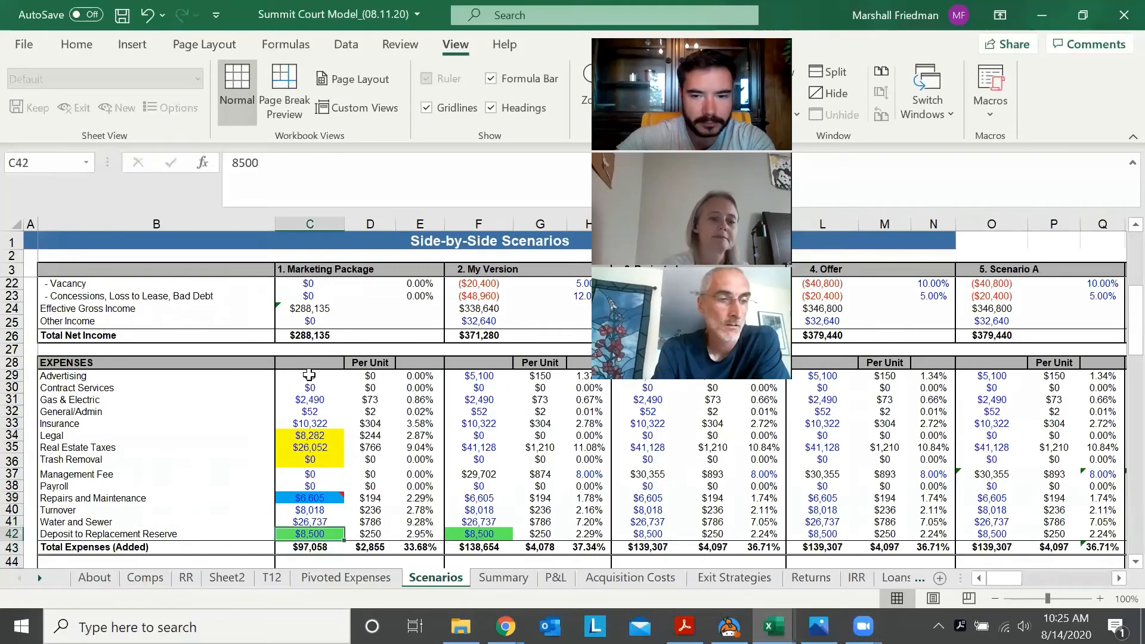
{"action": "type", "text": "0"}
{"action": "key", "text": "ctrl+Return"}
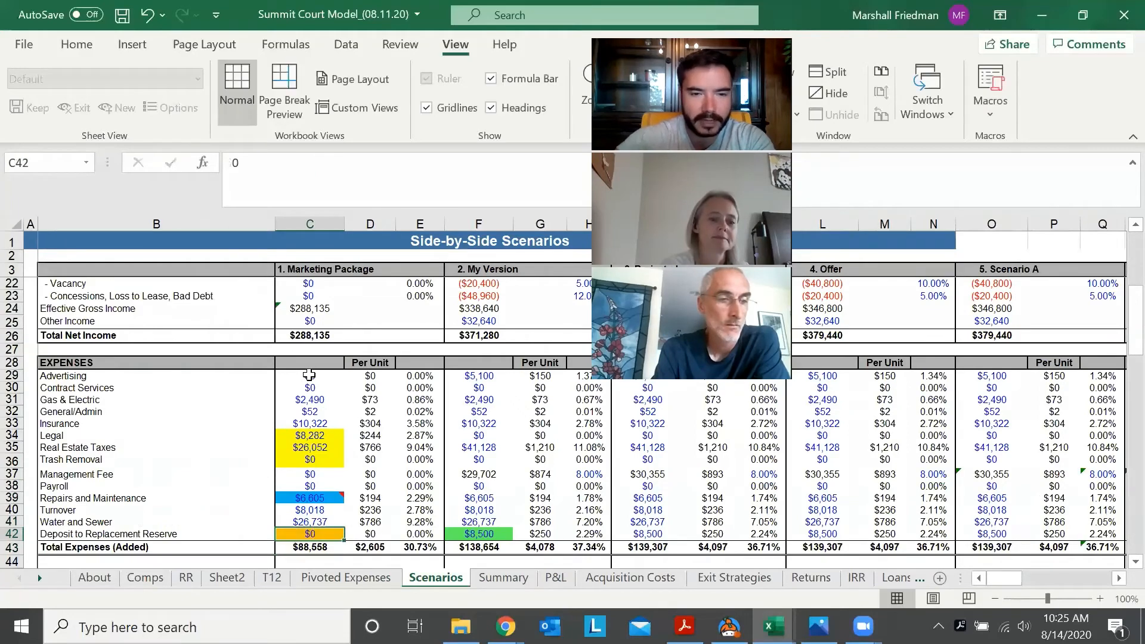
Compare the Marketing Package's Total Expenses (C43) with the sum of the labelled category totals (B4:B12) on the Pivoted Expenses sheet
{"action": "key", "text": "Down"}
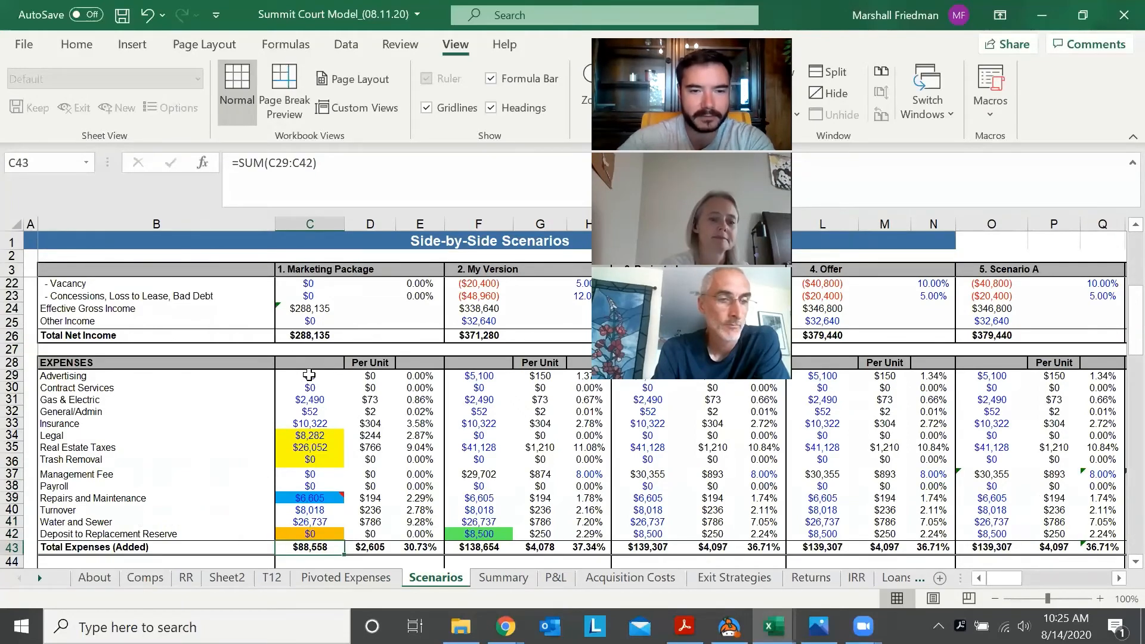
{"action": "scroll", "coordinate": [309, 375], "scroll_direction": "down", "scroll_amount": 1}
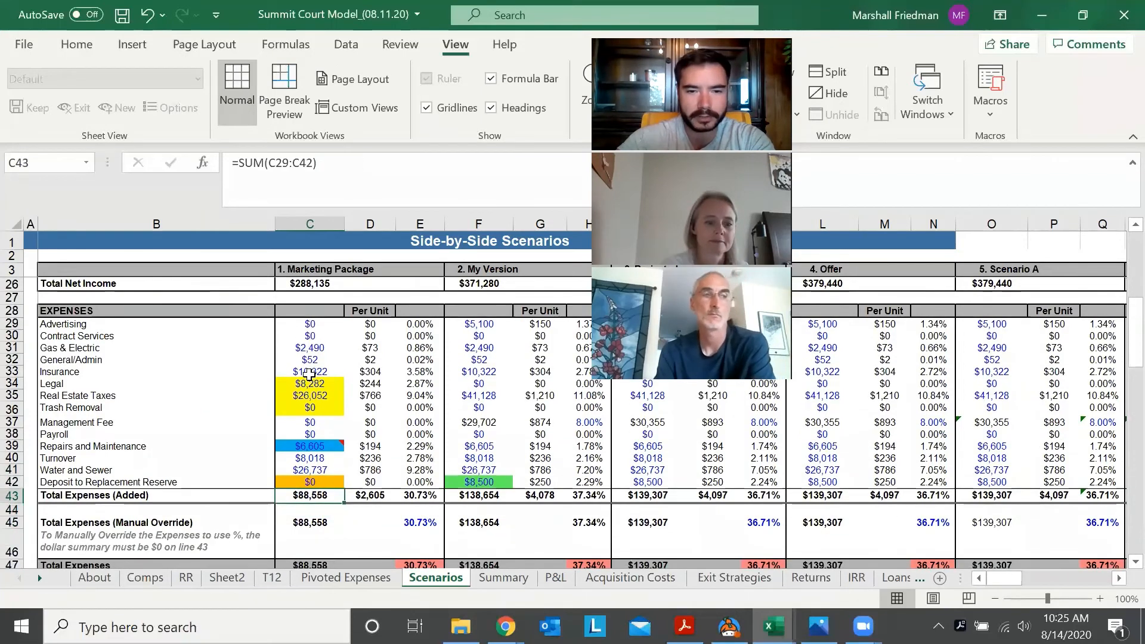
{"action": "key", "text": "ctrl+Page_Up"}
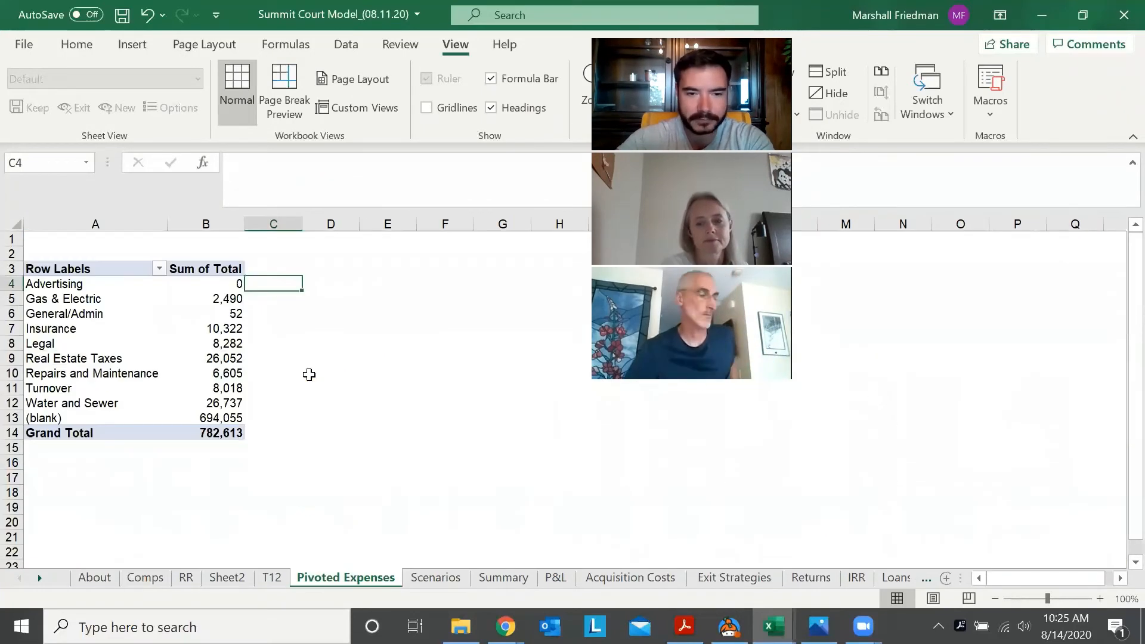
{"action": "key", "text": "Left"}
{"action": "key", "text": "shift+Down"}
{"action": "key", "text": "shift+Down"}
{"action": "key", "text": "shift+Down"}
{"action": "key", "text": "shift+Down"}
{"action": "key", "text": "shift+Down"}
{"action": "key", "text": "shift+Down"}
{"action": "key", "text": "shift+Down"}
{"action": "key", "text": "shift+Down"}
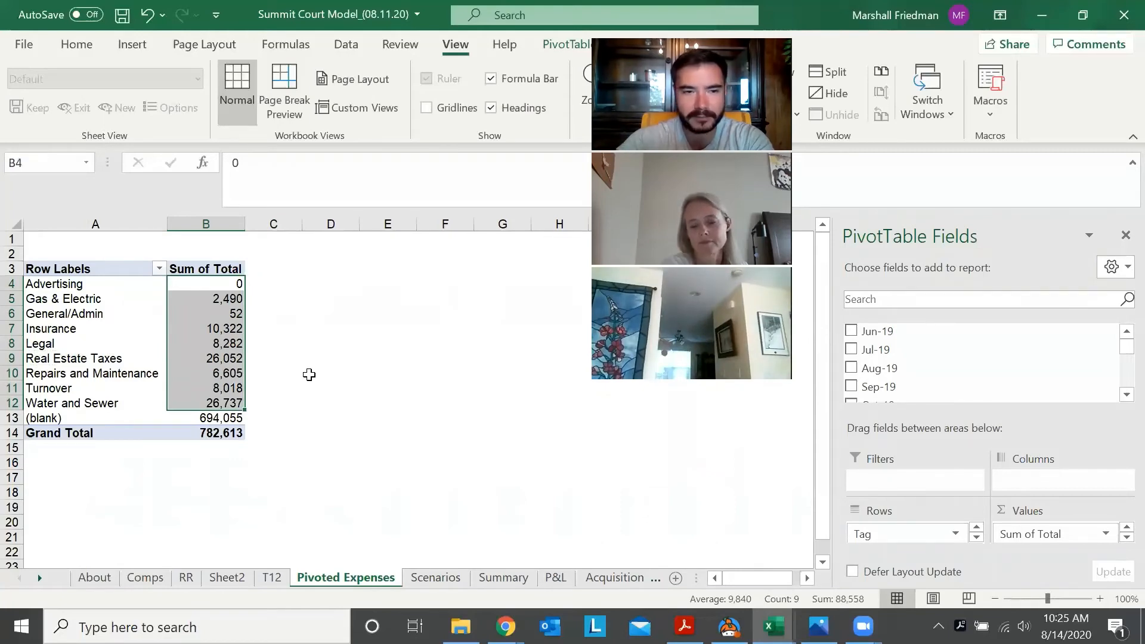
{"action": "key", "text": "Right"}
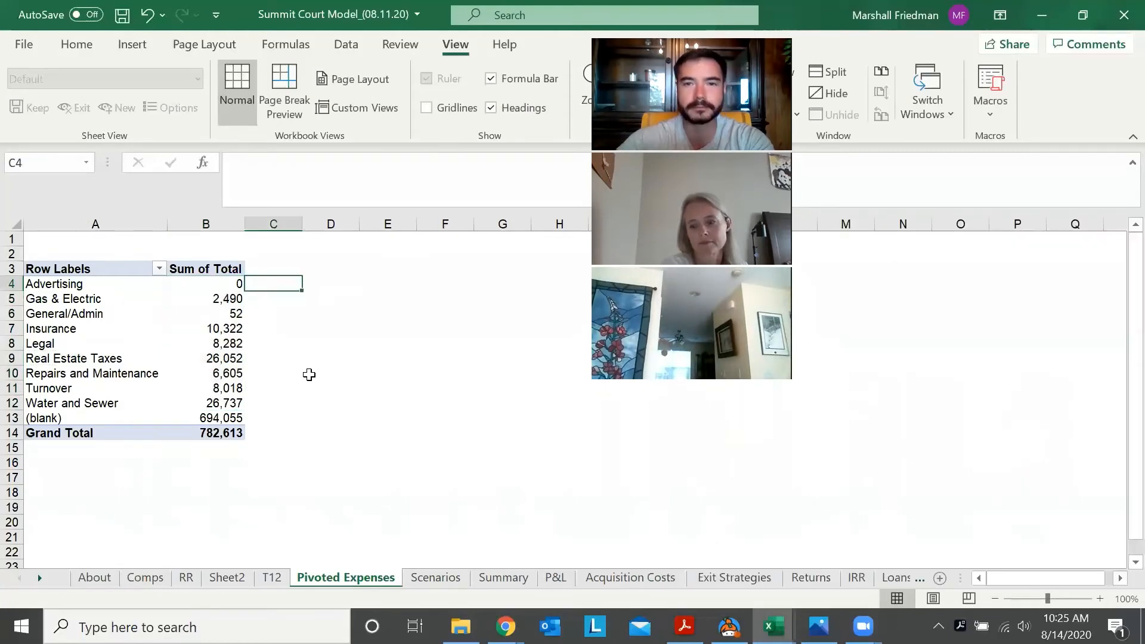
{"action": "key", "text": "ctrl+Page_Down"}
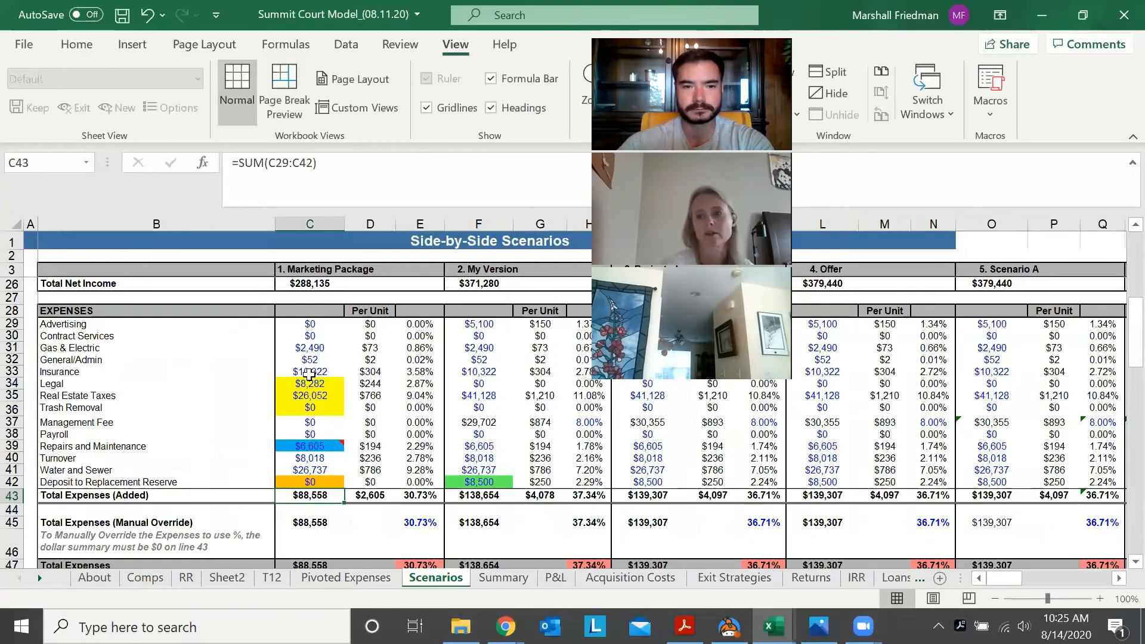
Review the linked formulas in the Marketing Package expense column on the Scenarios sheet, from Advertising (C29) down to Total Expenses (C43)
{"action": "key", "text": "Up"}
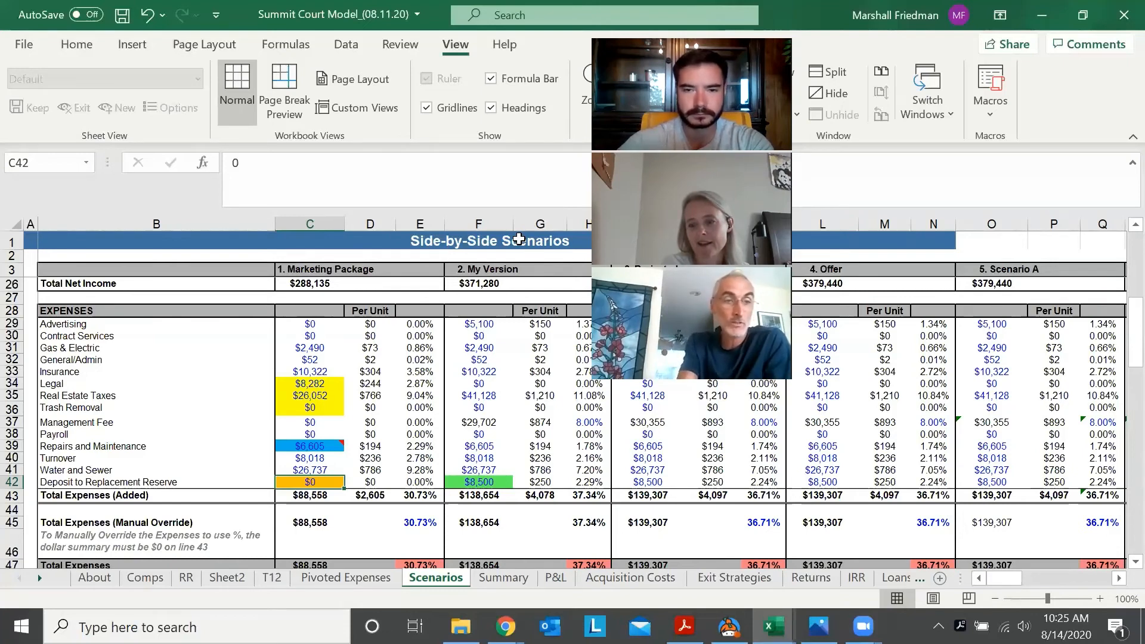
{"action": "key", "text": "ctrl+Page_Up"}
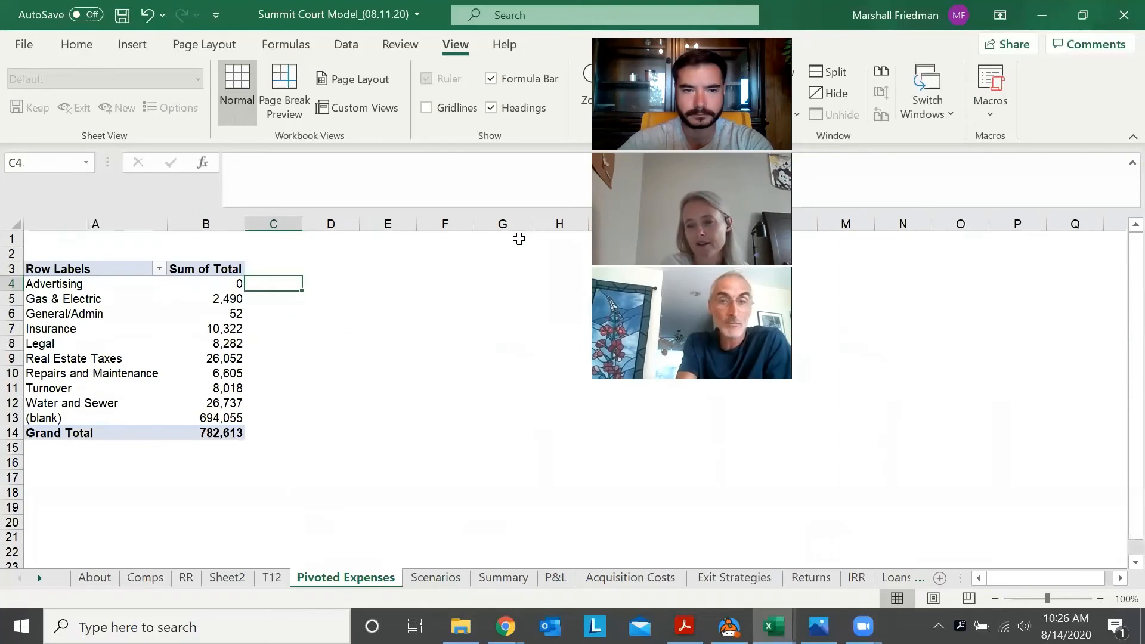
{"action": "key", "text": "ctrl+Page_Down"}
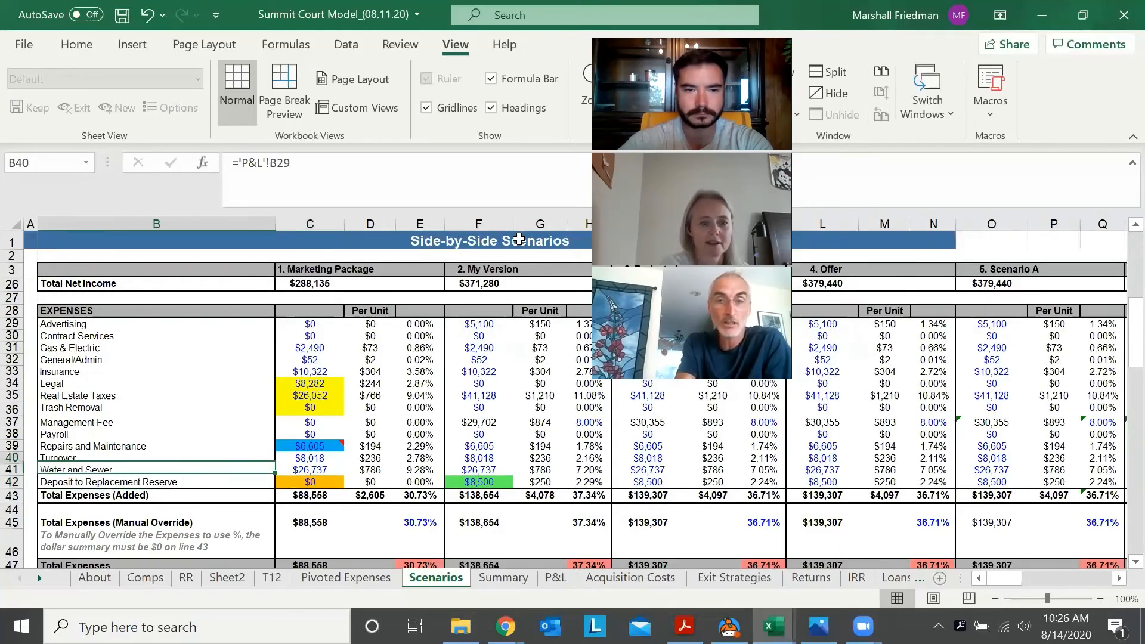
{"action": "key", "text": "Right"}
{"action": "key", "text": "Up"}
{"action": "key", "text": "Up"}
{"action": "key", "text": "Up"}
{"action": "key", "text": "Up"}
{"action": "key", "text": "Up"}
{"action": "key", "text": "Up"}
{"action": "key", "text": "Up"}
{"action": "key", "text": "Up"}
{"action": "key", "text": "Up"}
{"action": "key", "text": "Up"}
{"action": "key", "text": "Up"}
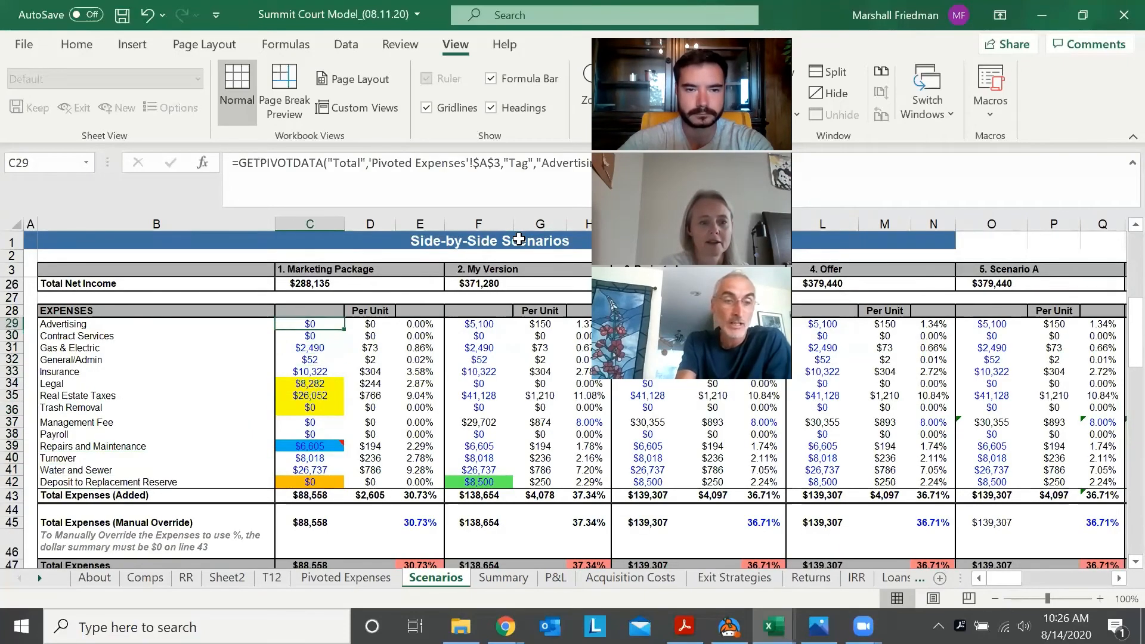
{"action": "key", "text": "Up"}
{"action": "key", "text": "Down"}
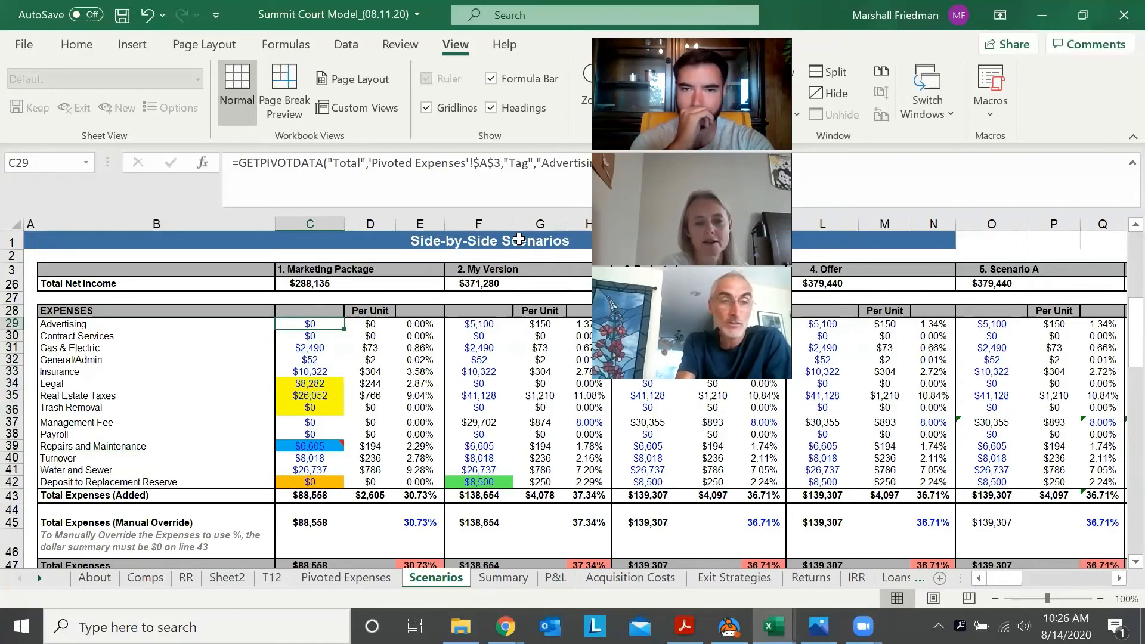
{"action": "key", "text": "Down"}
{"action": "key", "text": "Down"}
{"action": "key", "text": "Down"}
{"action": "key", "text": "Down"}
{"action": "key", "text": "Down"}
{"action": "key", "text": "Down"}
{"action": "key", "text": "Down"}
{"action": "key", "text": "Down"}
{"action": "key", "text": "Down"}
{"action": "key", "text": "Down"}
{"action": "key", "text": "Down"}
{"action": "key", "text": "Down"}
{"action": "key", "text": "Down"}
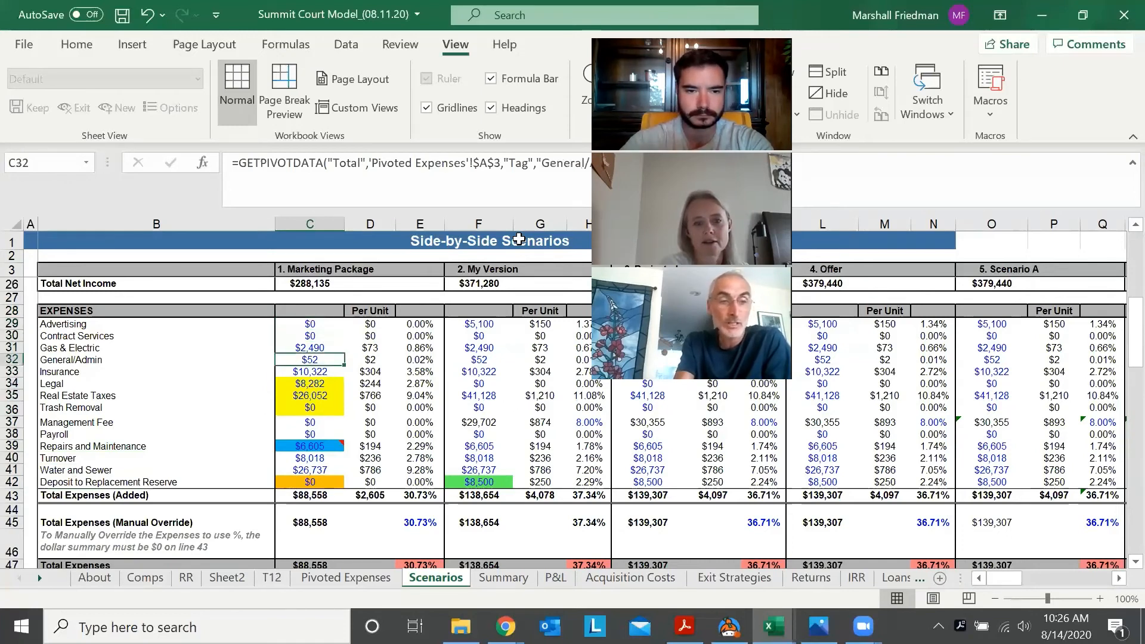
{"action": "key", "text": "Down"}
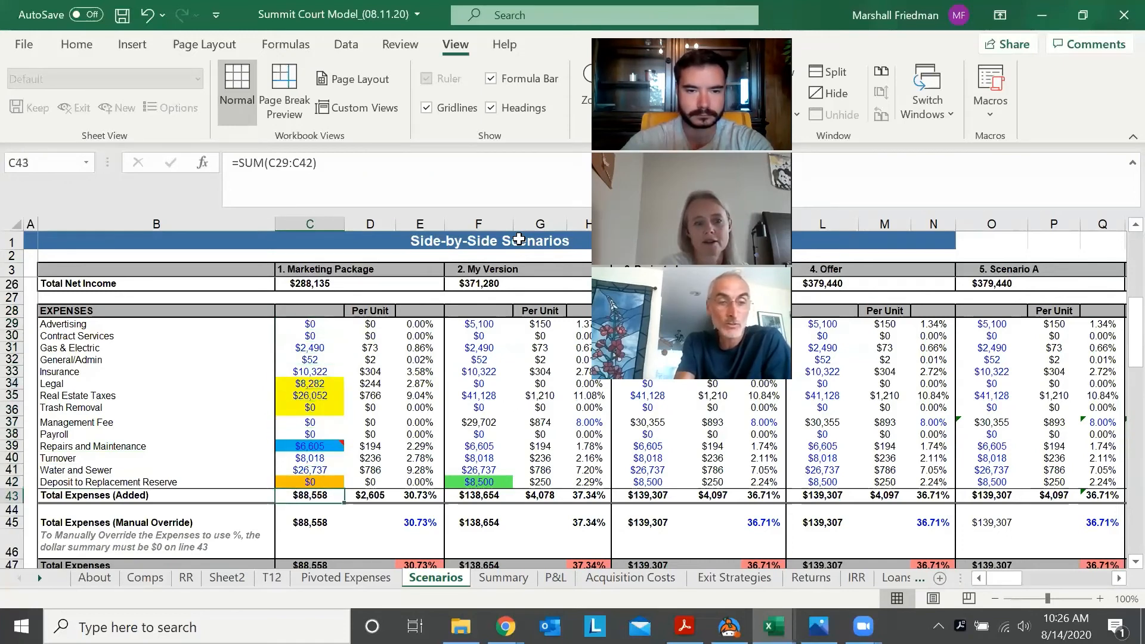
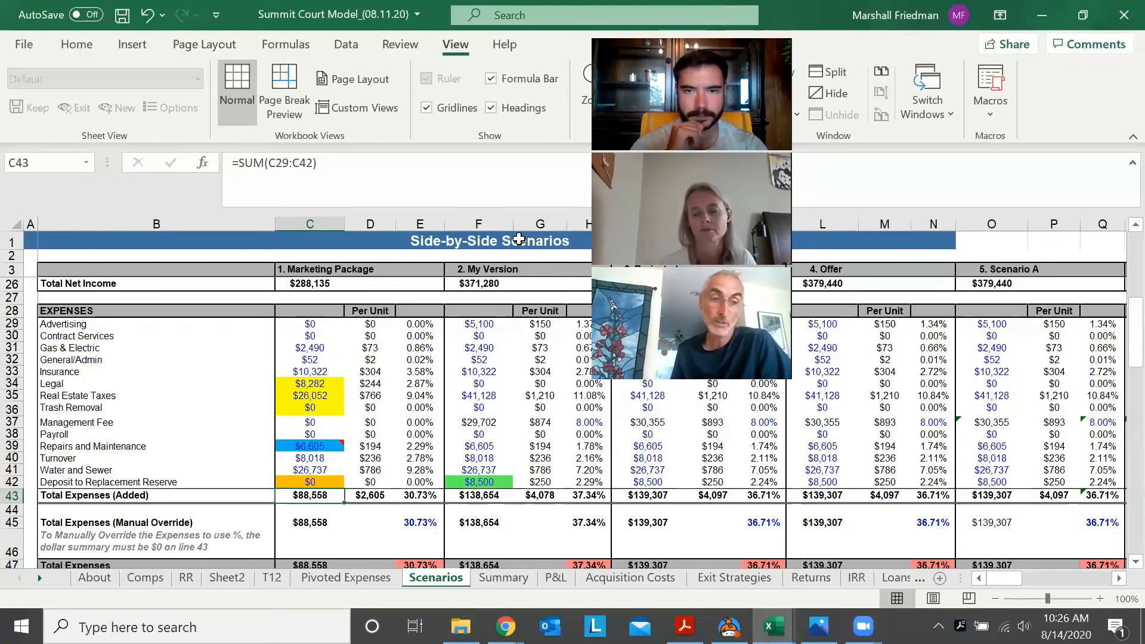
Review the Marketing Package expense lines from Total Expenses (C43) up to Advertising (C29), checking My Version's Advertising formula (F29) alongside
{"action": "key", "text": "Up"}
{"action": "key", "text": "Up"}
{"action": "key", "text": "Up"}
{"action": "key", "text": "Up"}
{"action": "key", "text": "Up"}
{"action": "key", "text": "Up"}
{"action": "key", "text": "Up"}
{"action": "key", "text": "Up"}
{"action": "key", "text": "Up"}
{"action": "key", "text": "Up"}
{"action": "key", "text": "Up"}
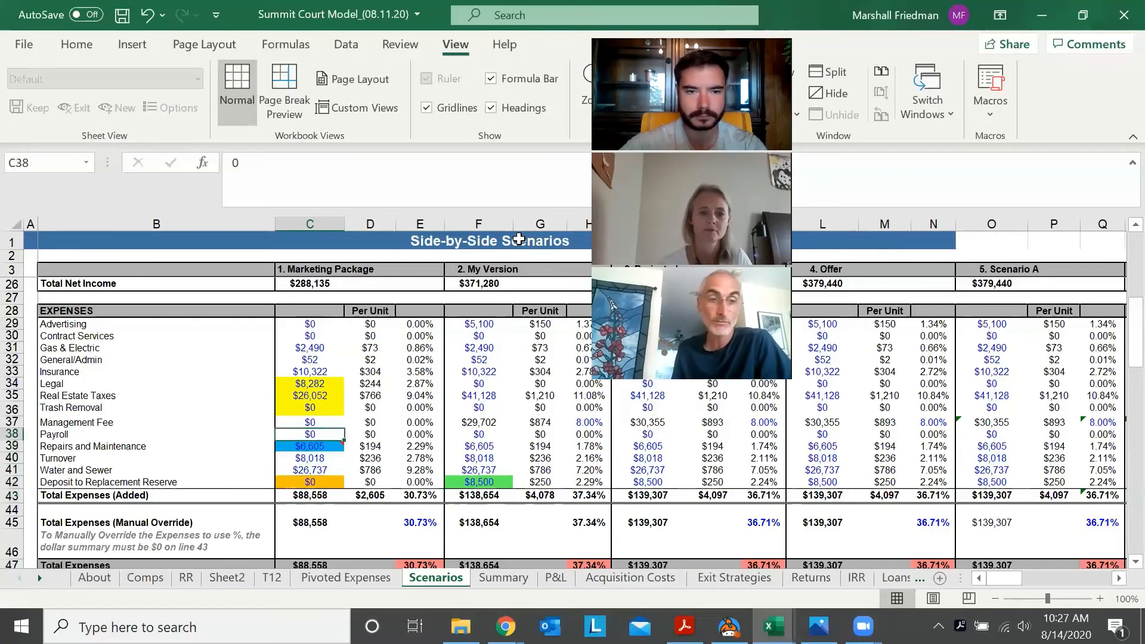
{"action": "key", "text": "Up"}
{"action": "key", "text": "Up"}
{"action": "key", "text": "Up"}
{"action": "key", "text": "Right"}
{"action": "key", "text": "Right"}
{"action": "key", "text": "Right"}
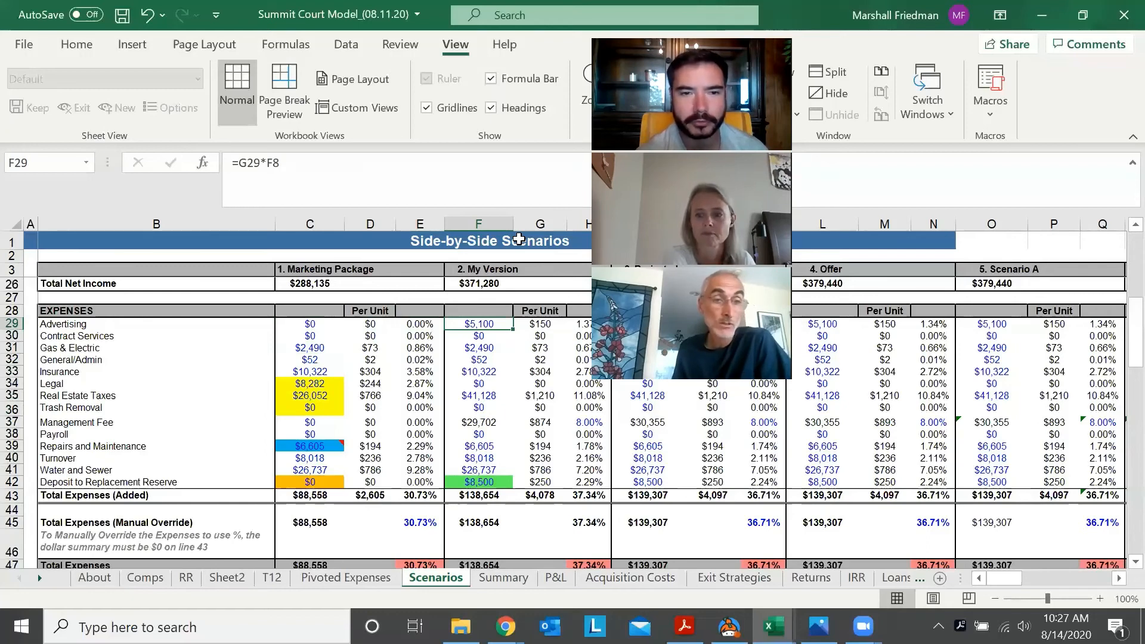
{"action": "key", "text": "Left"}
{"action": "key", "text": "Left"}
{"action": "key", "text": "Left"}
{"action": "key", "text": "Down"}
{"action": "key", "text": "Down"}
{"action": "key", "text": "Down"}
{"action": "key", "text": "Down"}
{"action": "key", "text": "Down"}
{"action": "key", "text": "Down"}
{"action": "key", "text": "Down"}
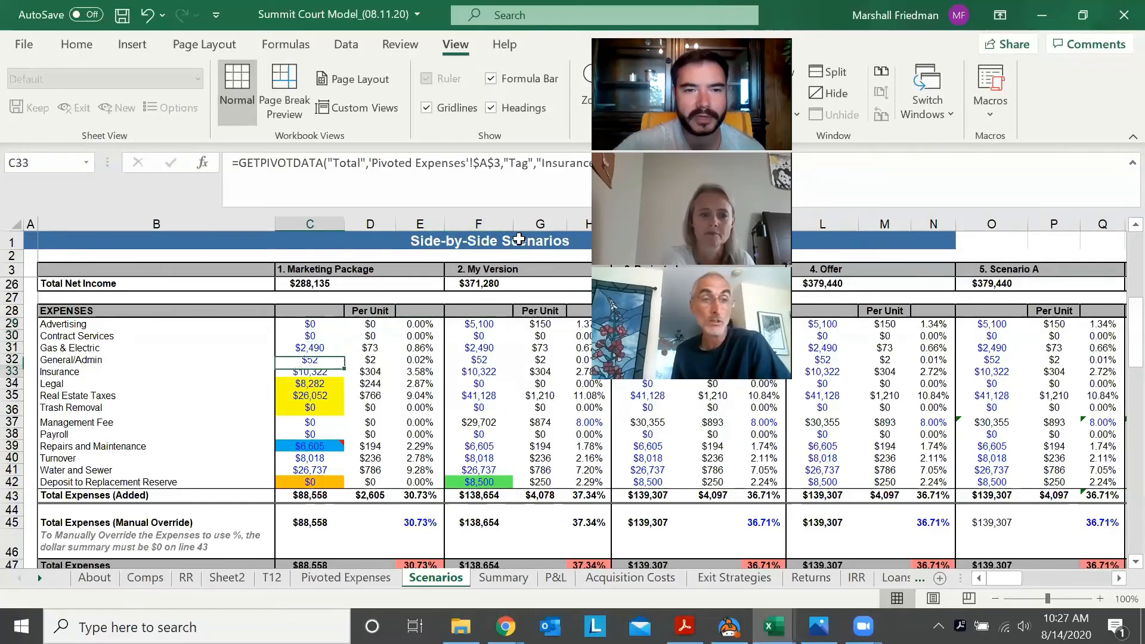
{"action": "key", "text": "Down"}
{"action": "key", "text": "Down"}
{"action": "key", "text": "Down"}
{"action": "key", "text": "Down"}
{"action": "key", "text": "Up"}
{"action": "key", "text": "Up"}
{"action": "key", "text": "Up"}
{"action": "key", "text": "Up"}
{"action": "key", "text": "Up"}
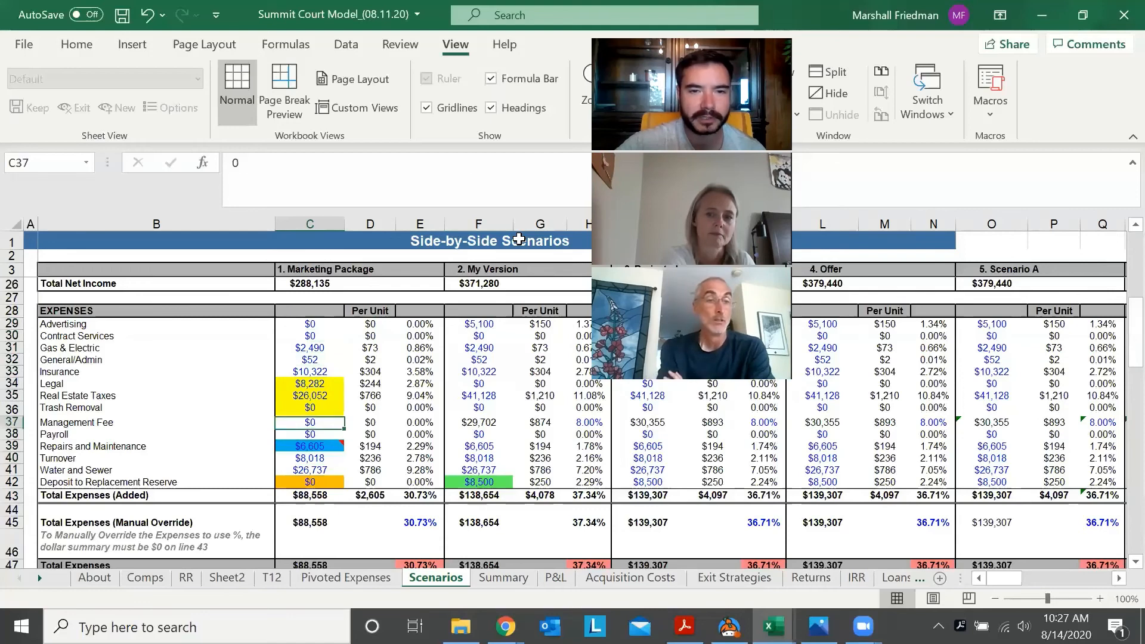
{"action": "key", "text": "Up"}
{"action": "key", "text": "Up"}
{"action": "key", "text": "Up"}
{"action": "key", "text": "Up"}
{"action": "key", "text": "Up"}
{"action": "key", "text": "Up"}
{"action": "key", "text": "Up"}
{"action": "key", "text": "Up"}
{"action": "key", "text": "Up"}
{"action": "key", "text": "Up"}
{"action": "key", "text": "Up"}
{"action": "key", "text": "Up"}
{"action": "key", "text": "Up"}
{"action": "key", "text": "Up"}
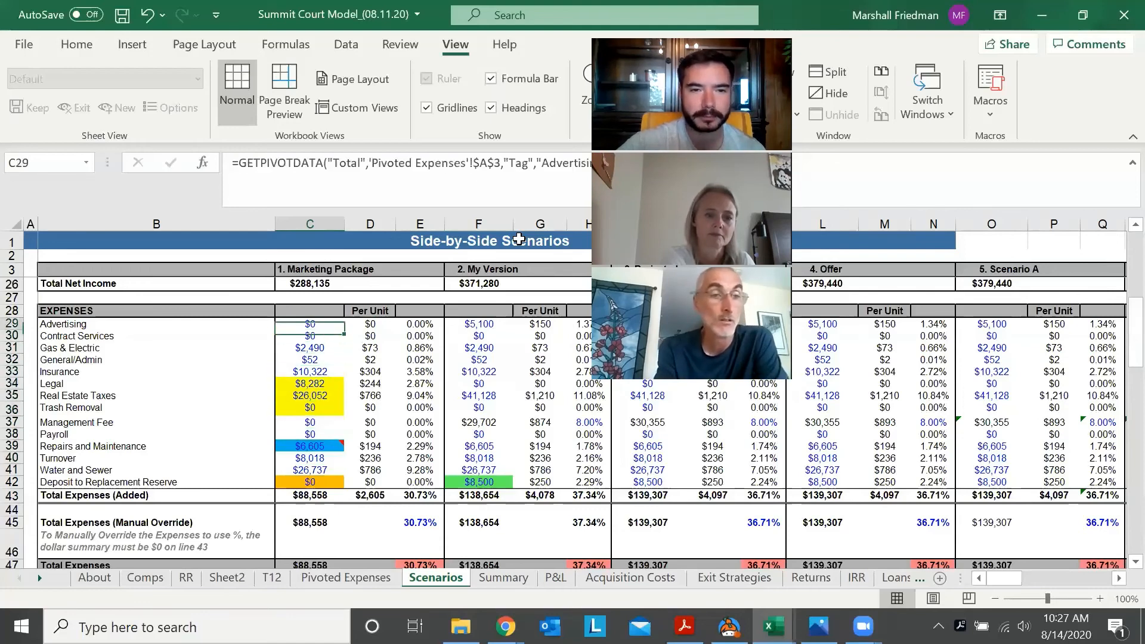
Examine the Marketing Package's income section and its expense lines down to Deposit to Replacement Reserve (C42)
{"action": "key", "text": "Up"}
{"action": "key", "text": "Up"}
{"action": "key", "text": "Up"}
{"action": "key", "text": "Up"}
{"action": "key", "text": "Right"}
{"action": "key", "text": "Right"}
{"action": "key", "text": "Right"}
{"action": "key", "text": "Left"}
{"action": "key", "text": "Left"}
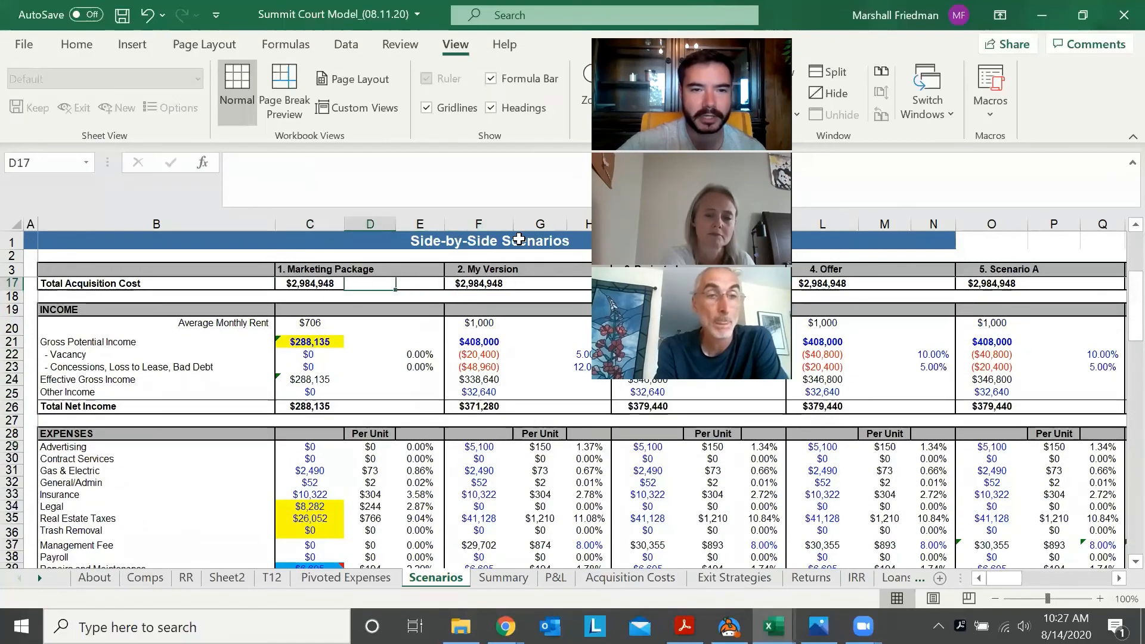
{"action": "key", "text": "Down"}
{"action": "key", "text": "Down"}
{"action": "key", "text": "Left"}
{"action": "key", "text": "Down"}
{"action": "key", "text": "Down"}
{"action": "key", "text": "Down"}
{"action": "key", "text": "Down"}
{"action": "key", "text": "Down"}
{"action": "key", "text": "Down"}
{"action": "key", "text": "Down"}
{"action": "key", "text": "Down"}
{"action": "key", "text": "Down"}
{"action": "key", "text": "Down"}
{"action": "key", "text": "Down"}
{"action": "key", "text": "Down"}
{"action": "key", "text": "Down"}
{"action": "key", "text": "Down"}
{"action": "key", "text": "Down"}
{"action": "key", "text": "Down"}
{"action": "key", "text": "Down"}
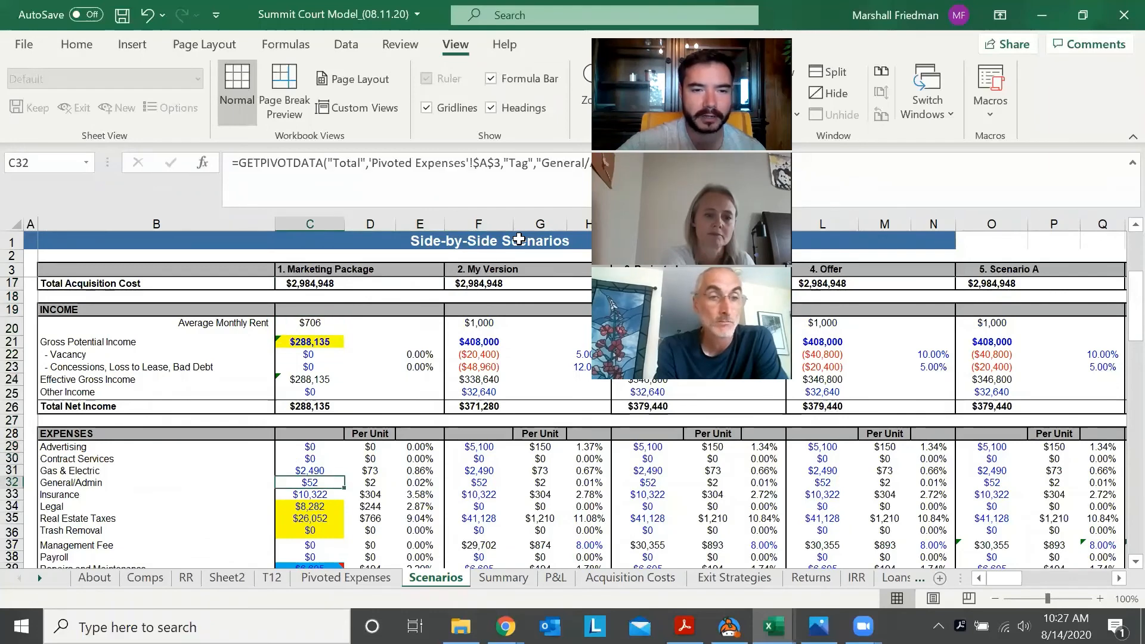
{"action": "key", "text": "Down"}
{"action": "key", "text": "Down"}
{"action": "key", "text": "Down"}
{"action": "key", "text": "Down"}
{"action": "key", "text": "Down"}
{"action": "key", "text": "Down"}
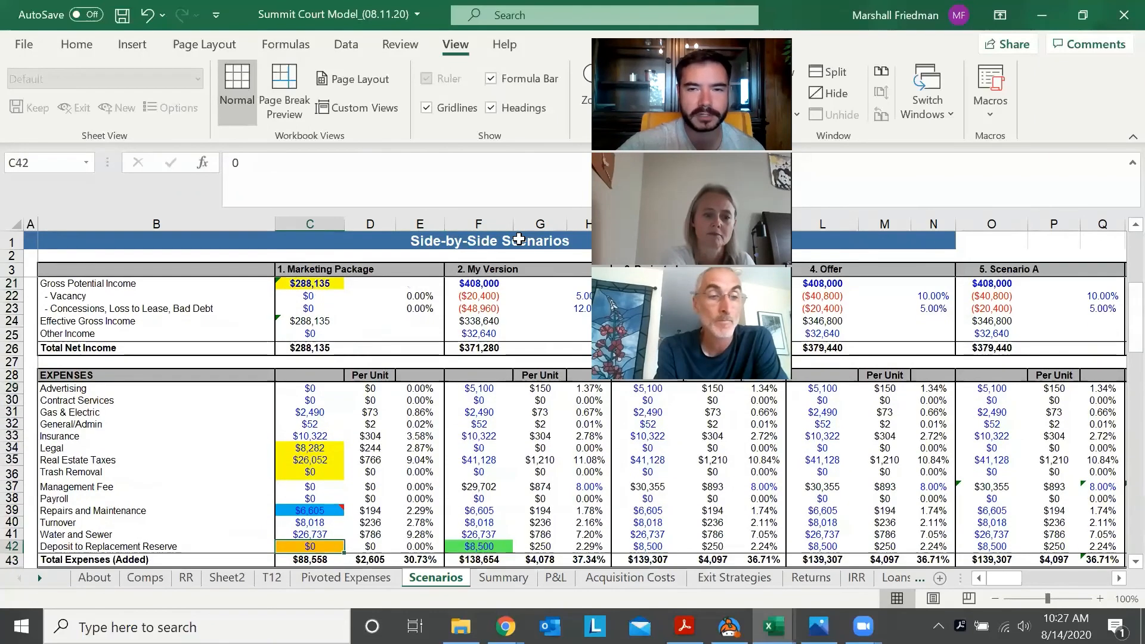
{"action": "key", "text": "Up"}
{"action": "key", "text": "Up"}
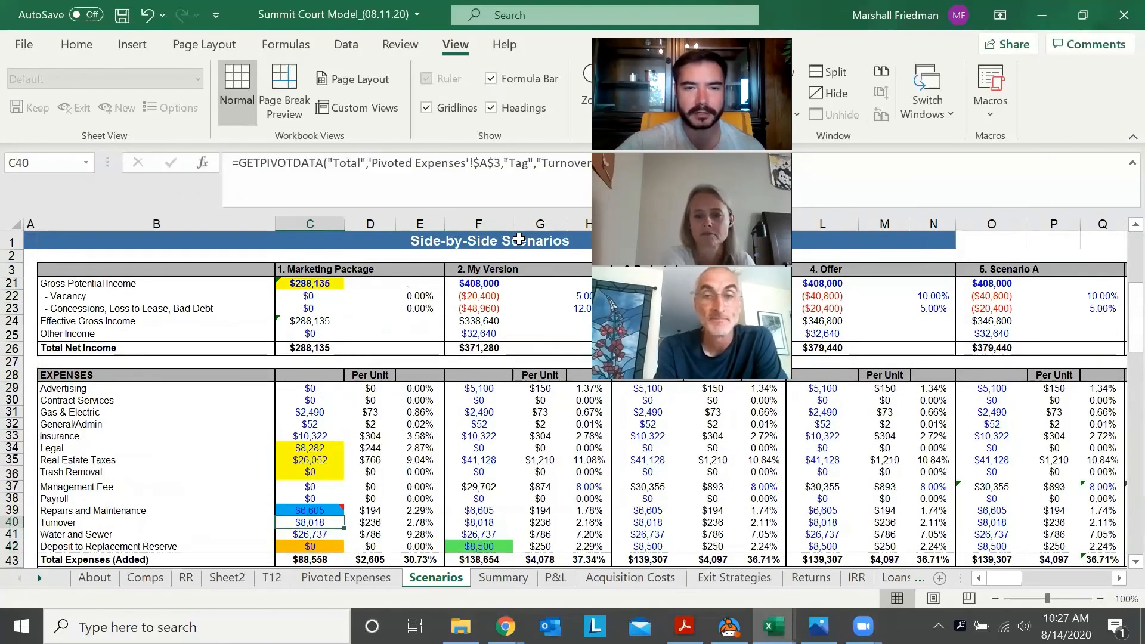
{"action": "key", "text": "Up"}
{"action": "key", "text": "Up"}
{"action": "key", "text": "Up"}
{"action": "key", "text": "Up"}
{"action": "key", "text": "Up"}
{"action": "key", "text": "Up"}
{"action": "key", "text": "Up"}
{"action": "key", "text": "Up"}
{"action": "key", "text": "Up"}
{"action": "key", "text": "Up"}
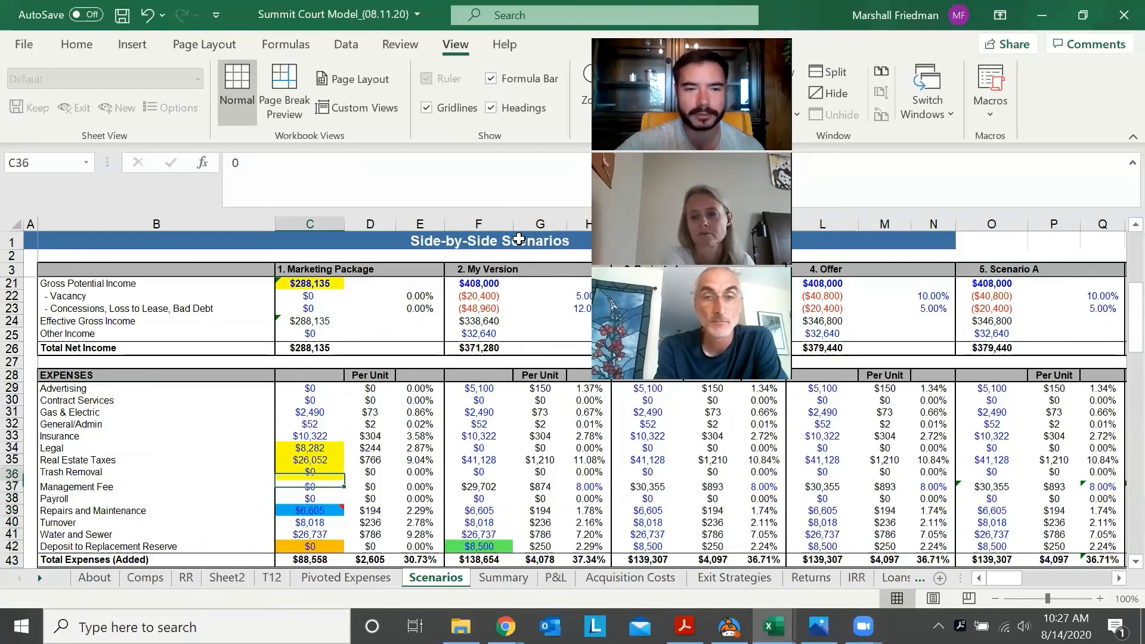
{"action": "key", "text": "Up"}
Compare the Advertising row's formulas in the Marketing Package (C29:E29) with those in My Version (F29:G29)
{"action": "key", "text": "Right"}
{"action": "key", "text": "Right"}
{"action": "key", "text": "Right"}
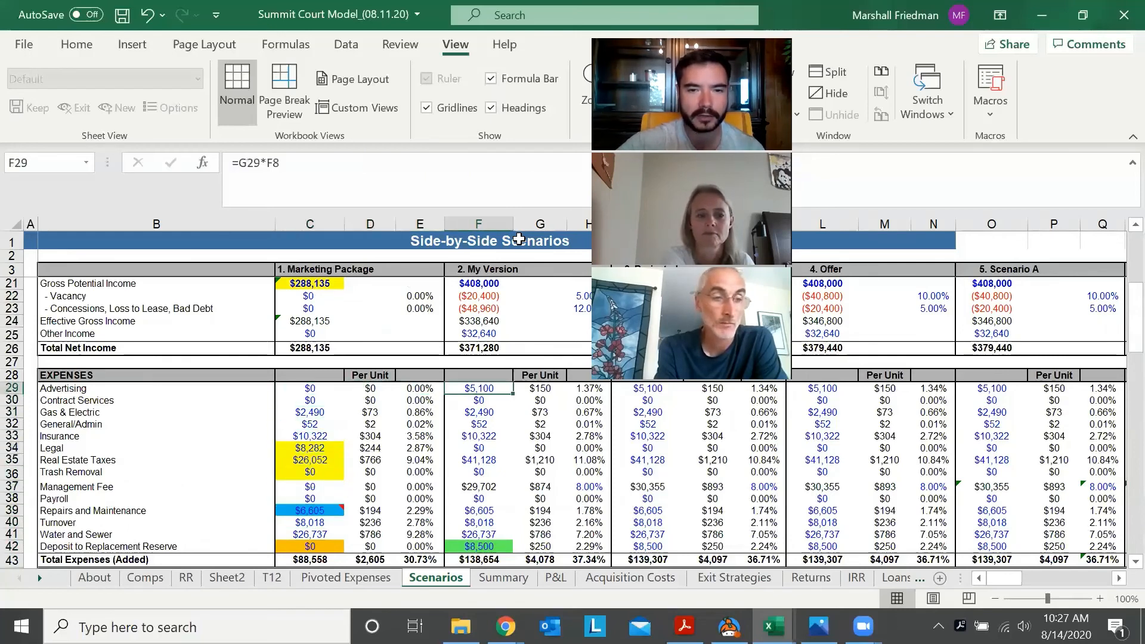
{"action": "key", "text": "Left"}
{"action": "key", "text": "Left"}
{"action": "key", "text": "Left"}
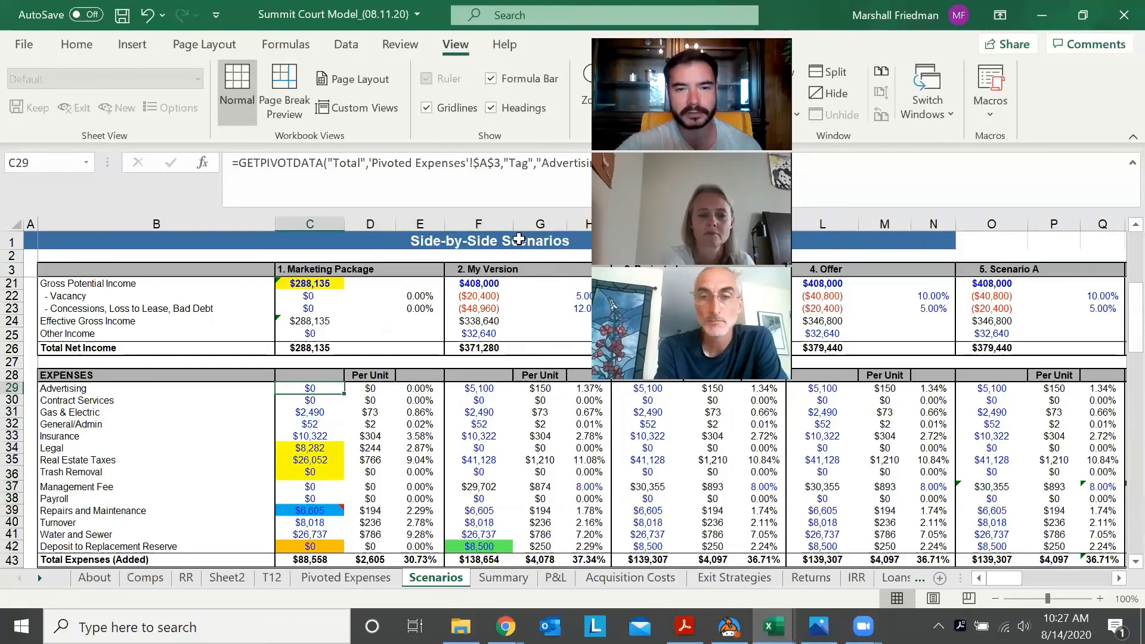
{"action": "key", "text": "Right"}
{"action": "key", "text": "Right"}
{"action": "key", "text": "Right"}
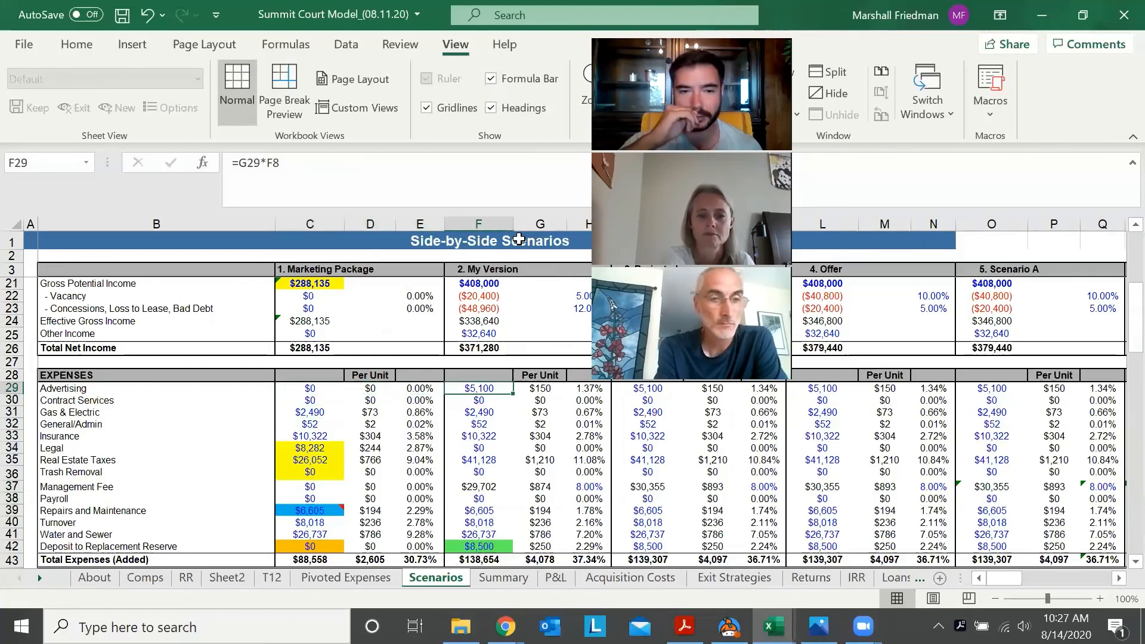
{"action": "key", "text": "Left"}
{"action": "key", "text": "Left"}
{"action": "key", "text": "Left"}
{"action": "key", "text": "Right"}
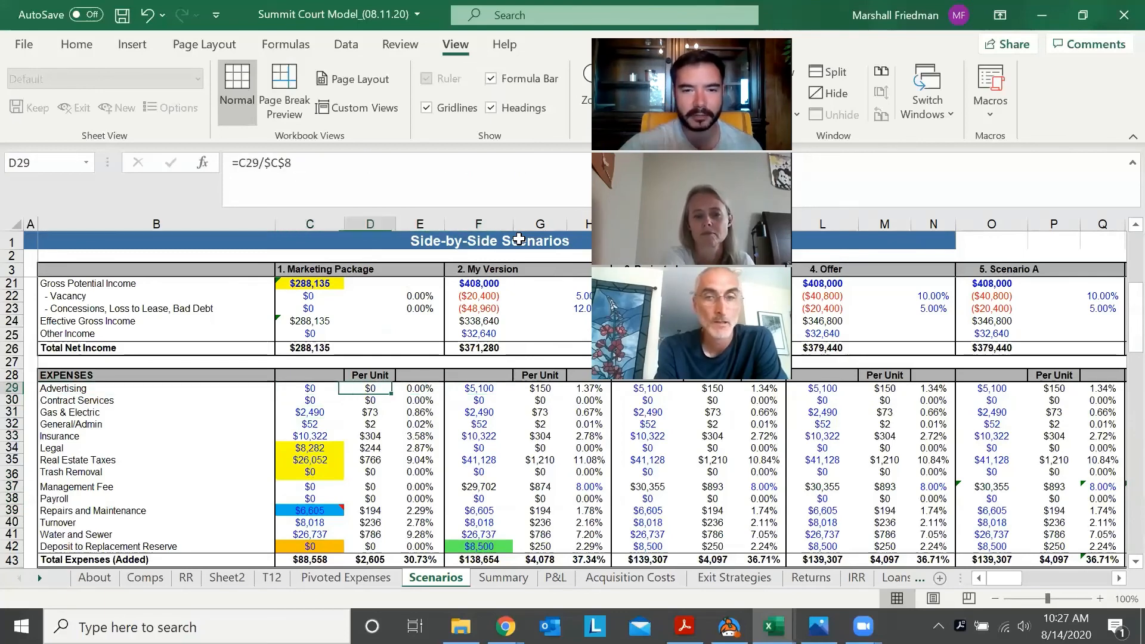
{"action": "key", "text": "Right"}
{"action": "key", "text": "Right"}
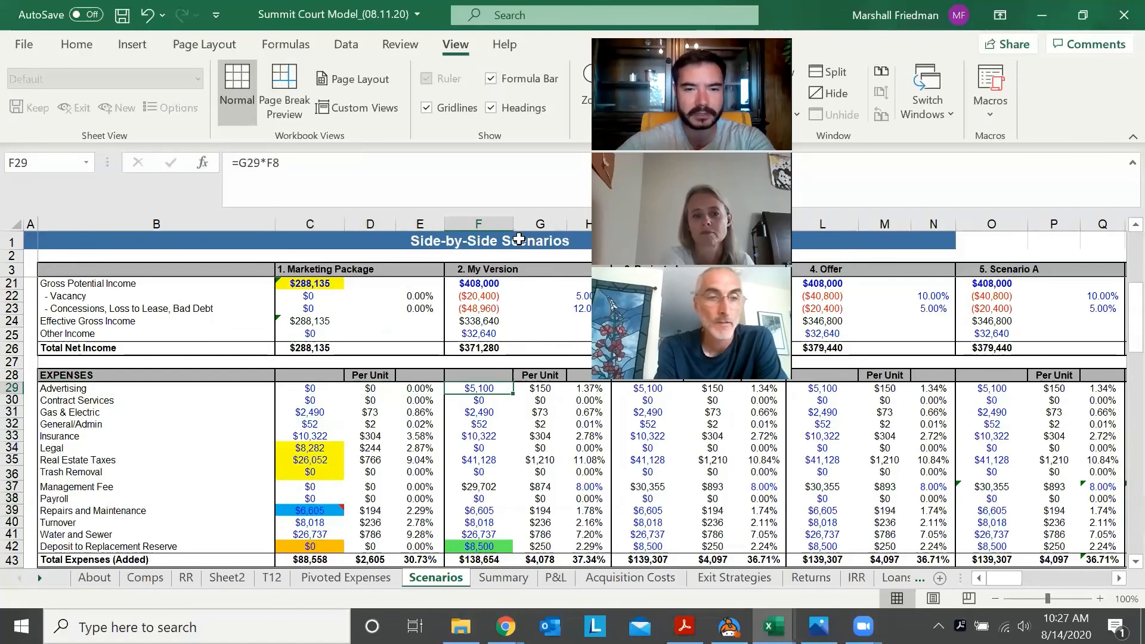
{"action": "key", "text": "Left"}
{"action": "key", "text": "Right"}
{"action": "key", "text": "Right"}
{"action": "key", "text": "Left"}
{"action": "key", "text": "Left"}
{"action": "key", "text": "Right"}
{"action": "key", "text": "Right"}
{"action": "key", "text": "Left"}
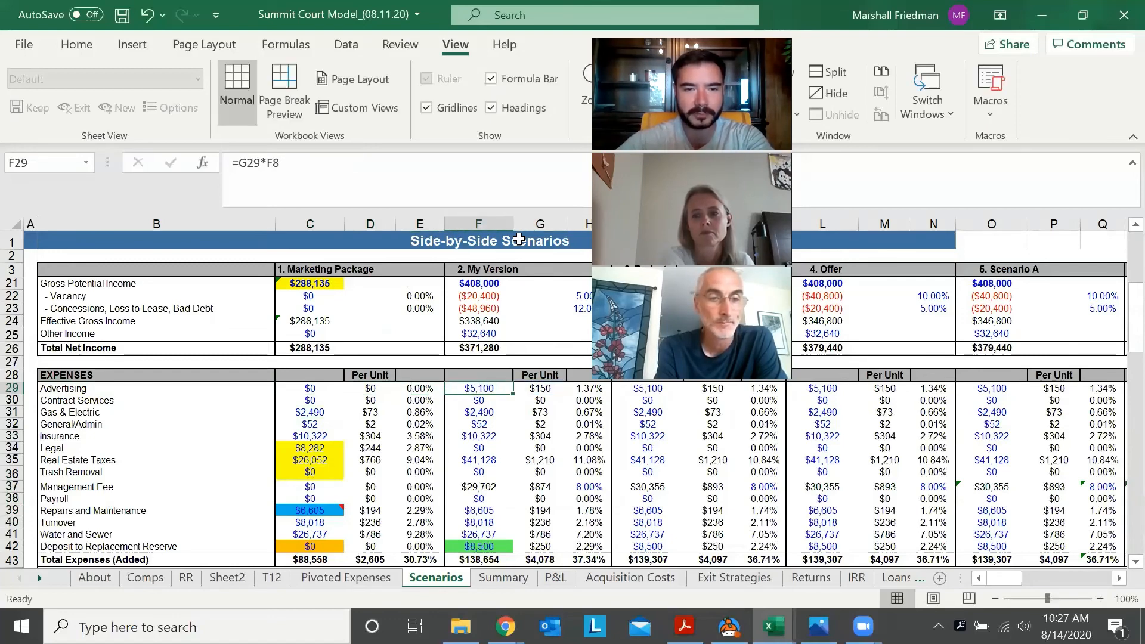
{"action": "key", "text": "Left"}
{"action": "key", "text": "Left"}
{"action": "key", "text": "Left"}
{"action": "key", "text": "Right"}
{"action": "key", "text": "Right"}
{"action": "key", "text": "Right"}
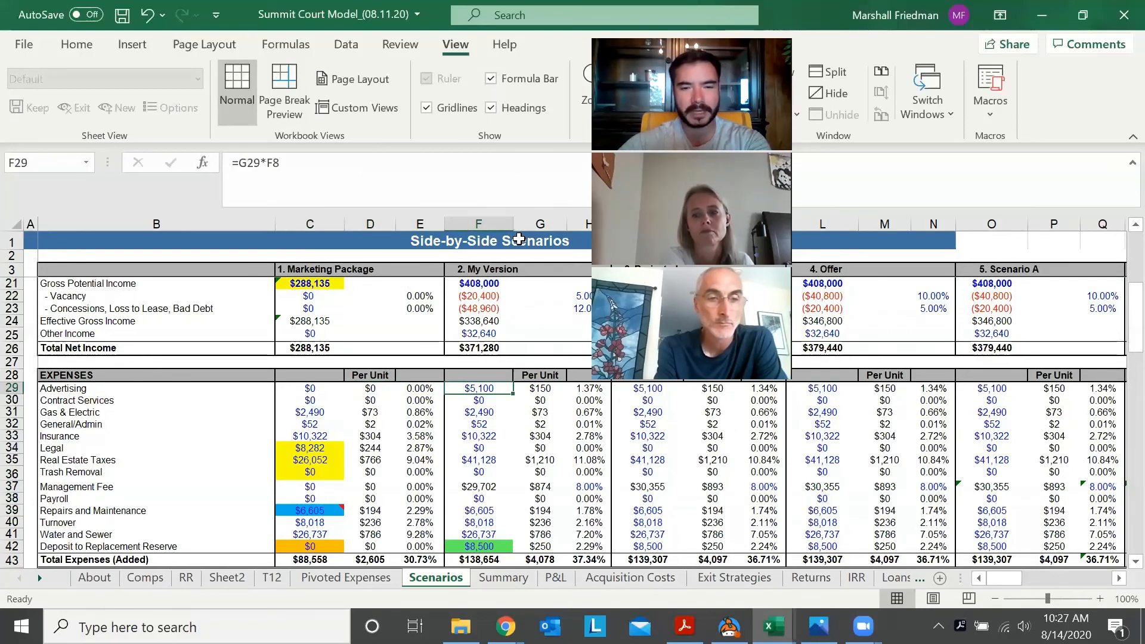
{"action": "key", "text": "Left"}
{"action": "key", "text": "Left"}
{"action": "key", "text": "Left"}
{"action": "key", "text": "Left"}
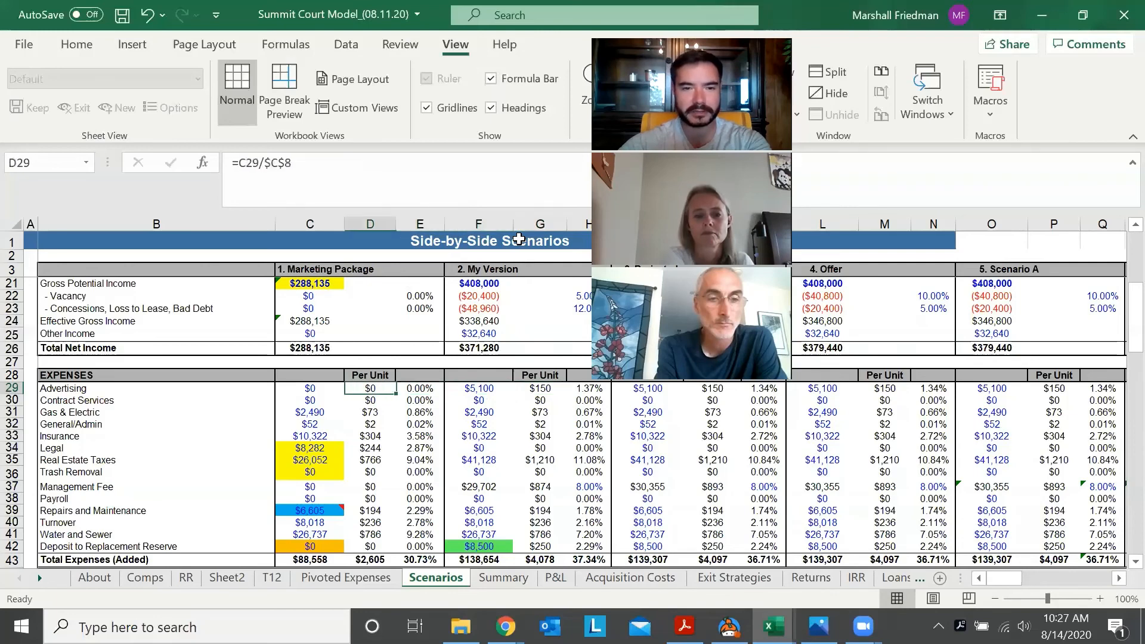
Add a note to My Version's Advertising expense (F29) reading "Including reasonable advertising cost assumption @ $150/door"
{"action": "key", "text": "Right"}
{"action": "key", "text": "Right"}
{"action": "key", "text": "shift+F2"}
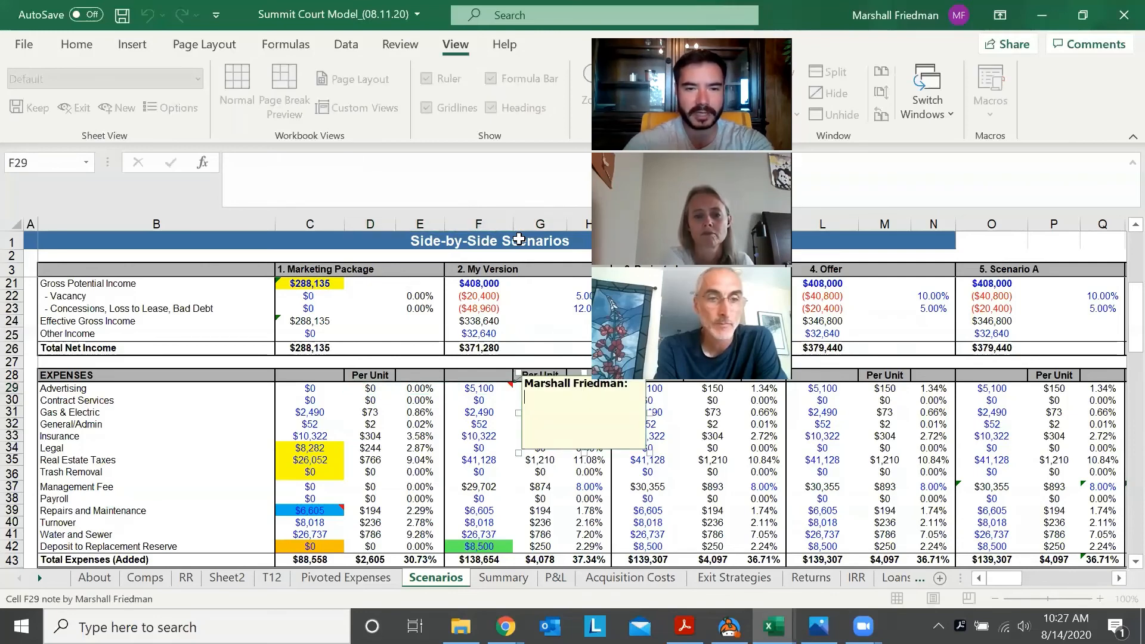
{"action": "type", "text": "Inn"}
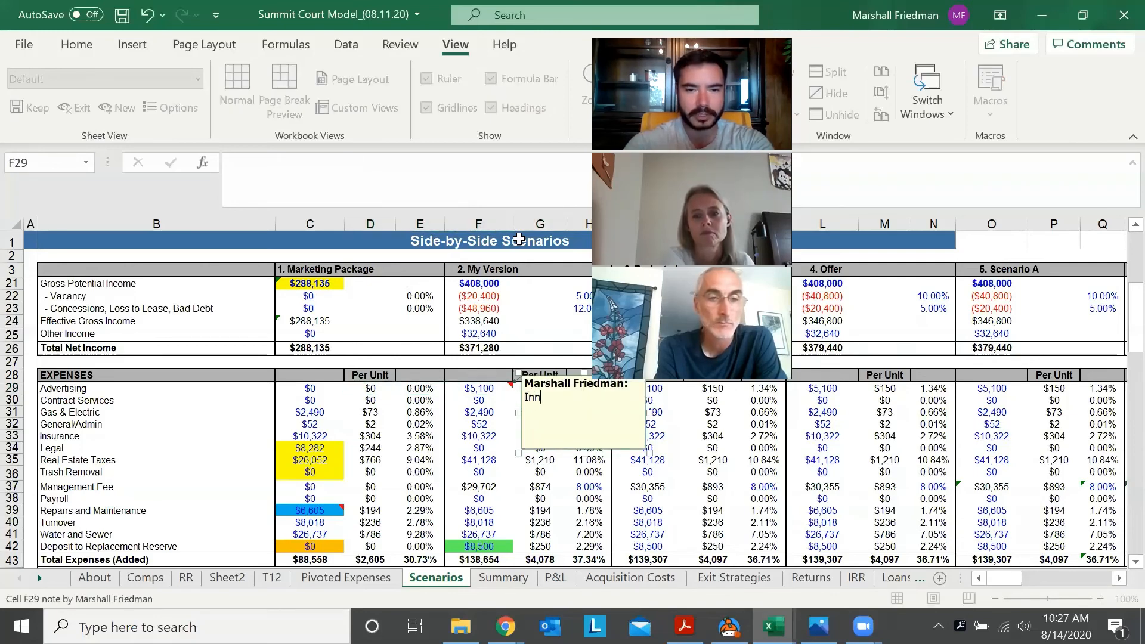
{"action": "key", "text": "BackSpace"}
{"action": "type", "text": "cluding r"}
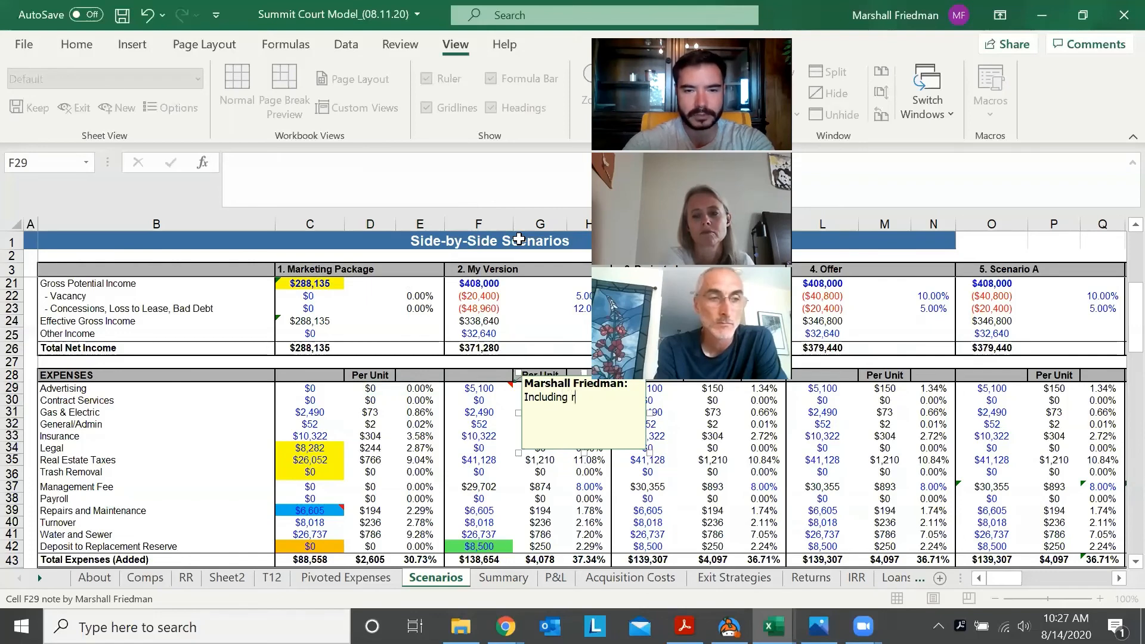
{"action": "type", "text": "easonable advertis"}
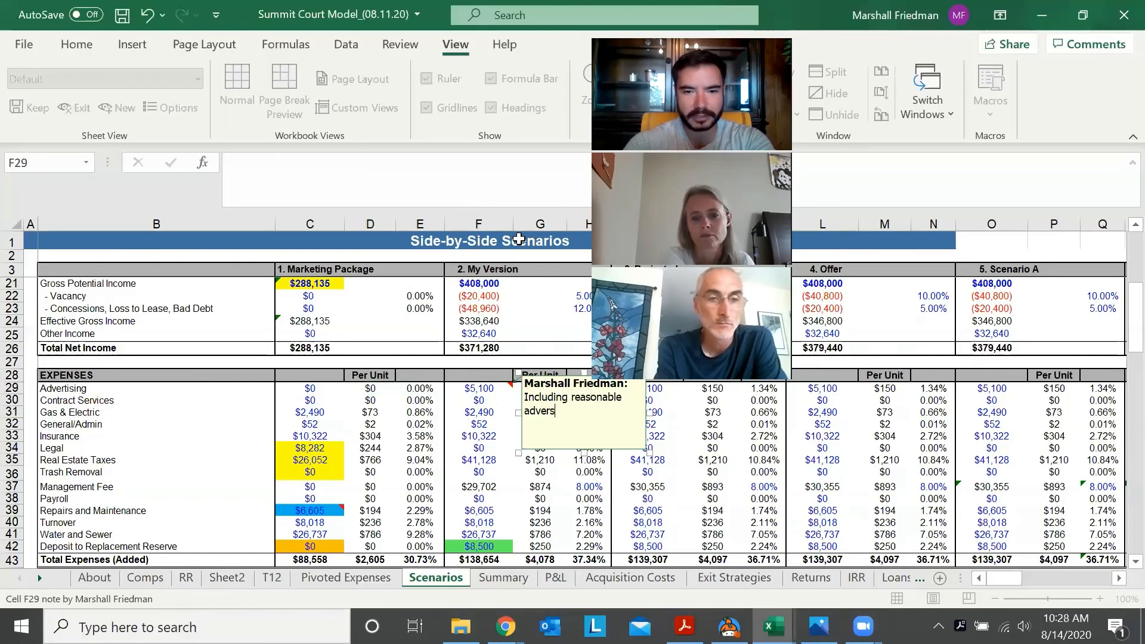
{"action": "key", "text": "BackSpace"}
{"action": "type", "text": "tising ost"}
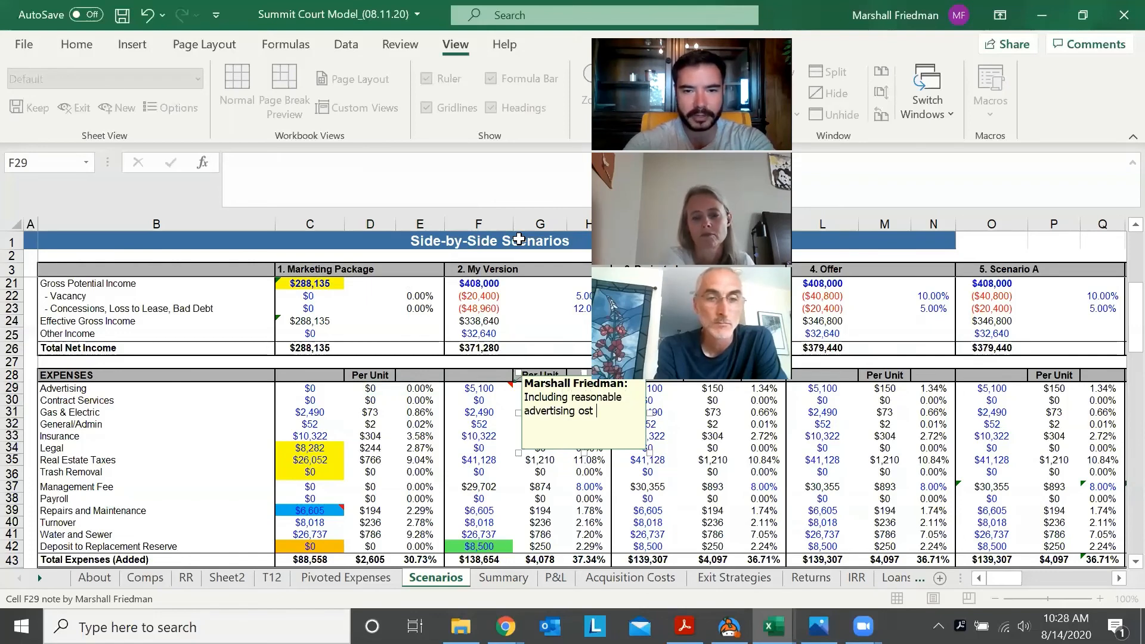
{"action": "key", "text": "BackSpace"}
{"action": "key", "text": "BackSpace"}
{"action": "key", "text": "BackSpace"}
{"action": "key", "text": "BackSpace"}
{"action": "type", "text": "cost"}
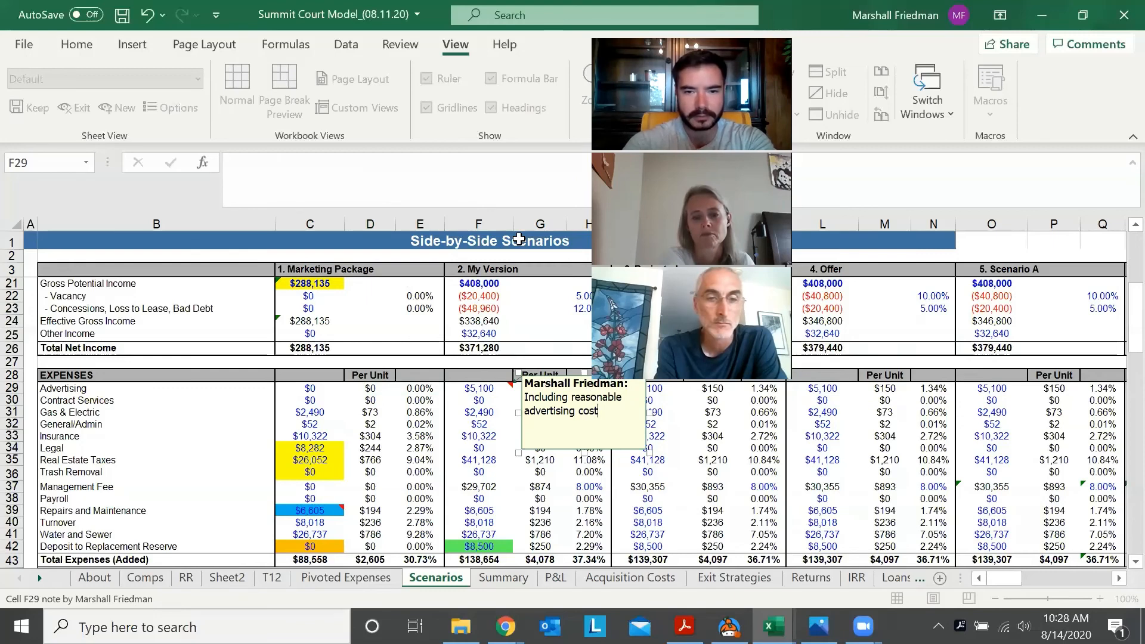
{"action": "type", "text": " assumption "}
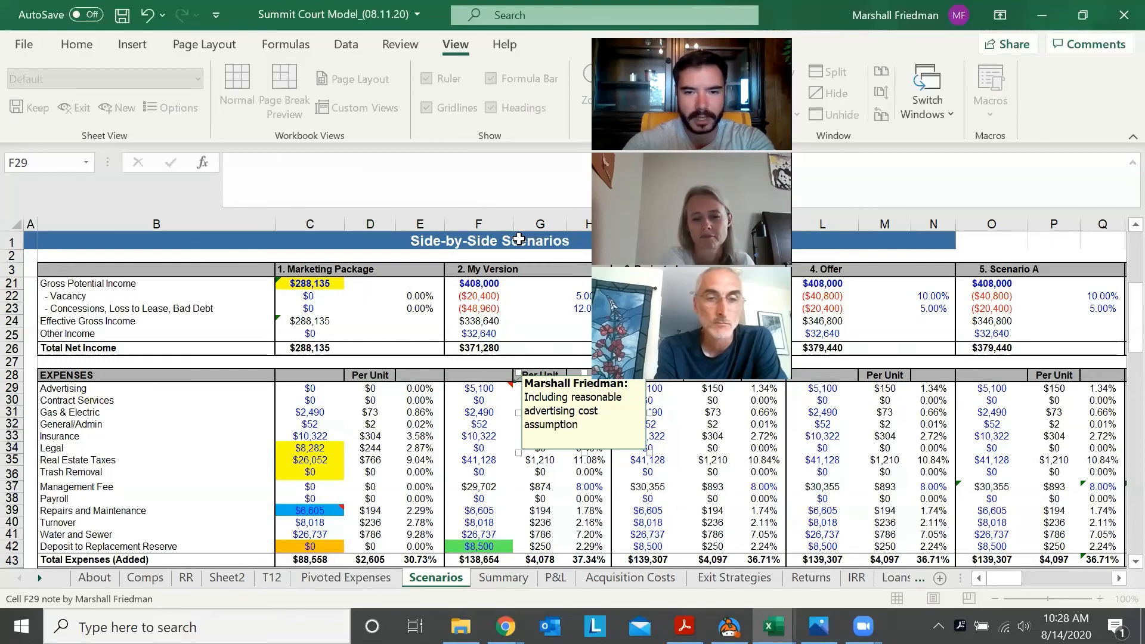
{"action": "type", "text": "@ $1"}
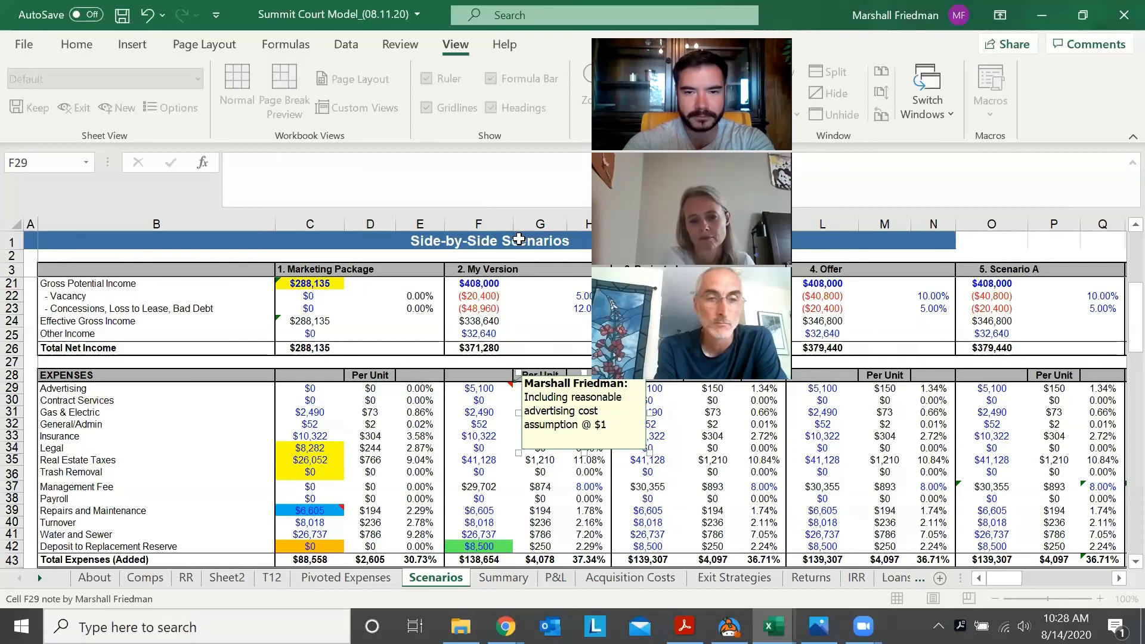
{"action": "type", "text": "50/door"}
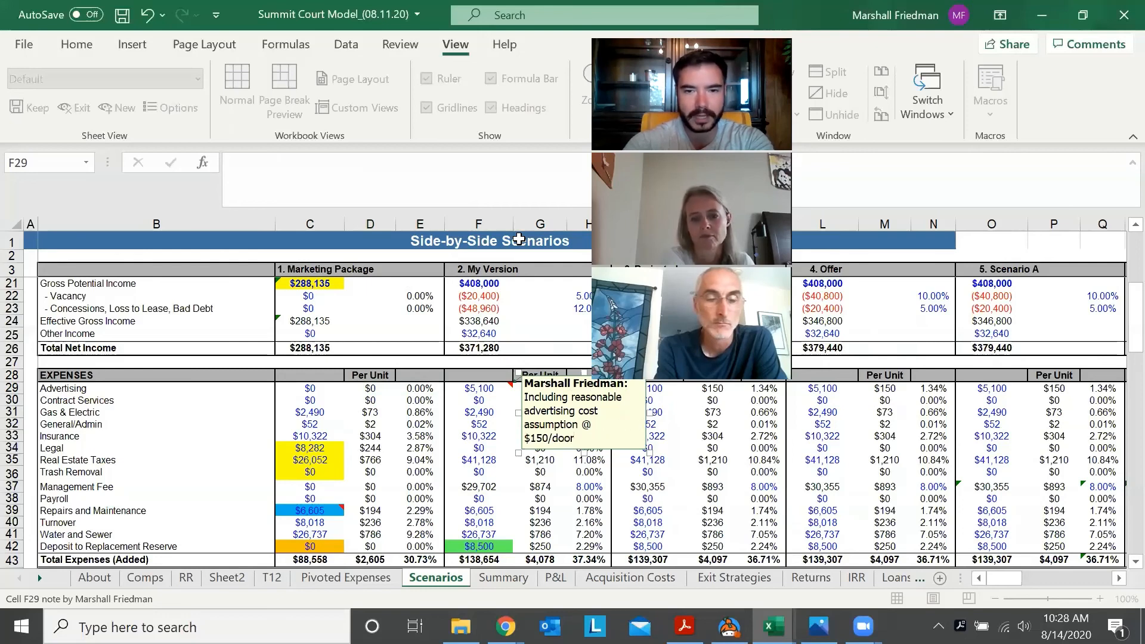
{"action": "key", "text": "Escape"}
{"action": "key", "text": "Escape"}
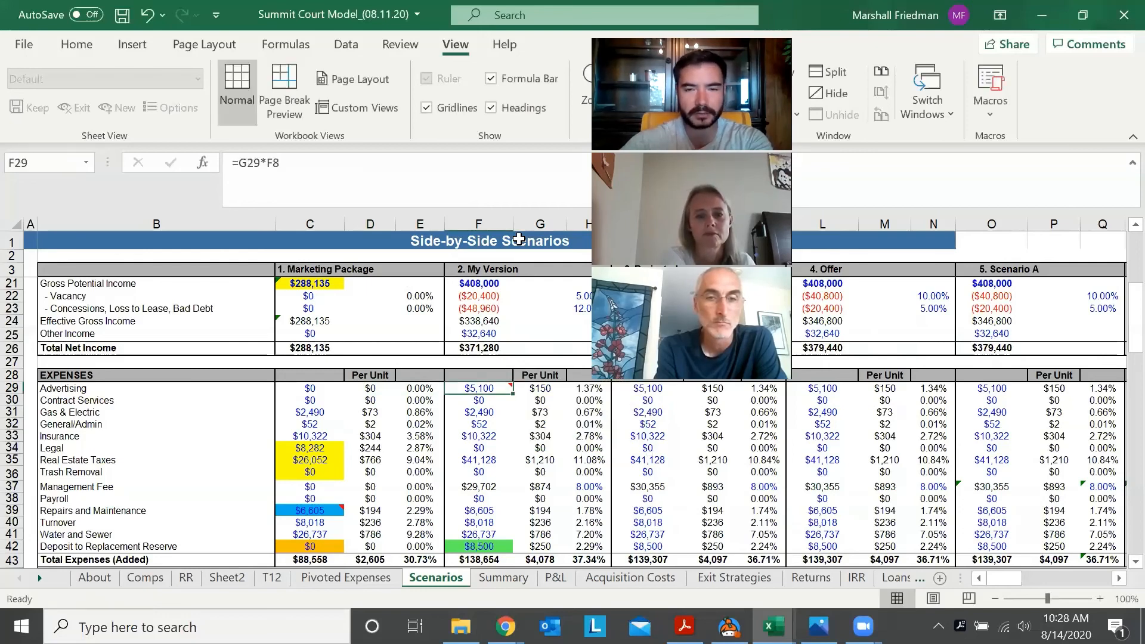
Recheck the Advertising row across both scenarios and reread the note on My Version's Advertising expense (F29)
{"action": "key", "text": "Down"}
{"action": "key", "text": "Up"}
{"action": "key", "text": "Left"}
{"action": "key", "text": "Left"}
{"action": "key", "text": "Right"}
{"action": "key", "text": "Right"}
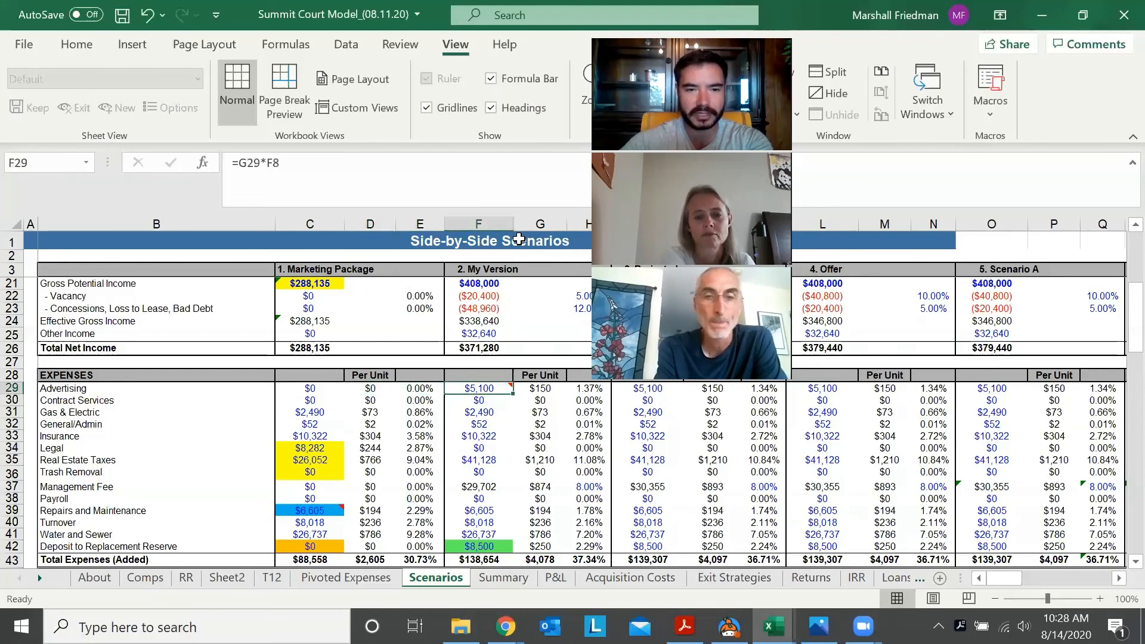
{"action": "key", "text": "Left"}
{"action": "key", "text": "Left"}
{"action": "key", "text": "Left"}
{"action": "key", "text": "Right"}
{"action": "key", "text": "Left"}
{"action": "key", "text": "Right"}
{"action": "key", "text": "Right"}
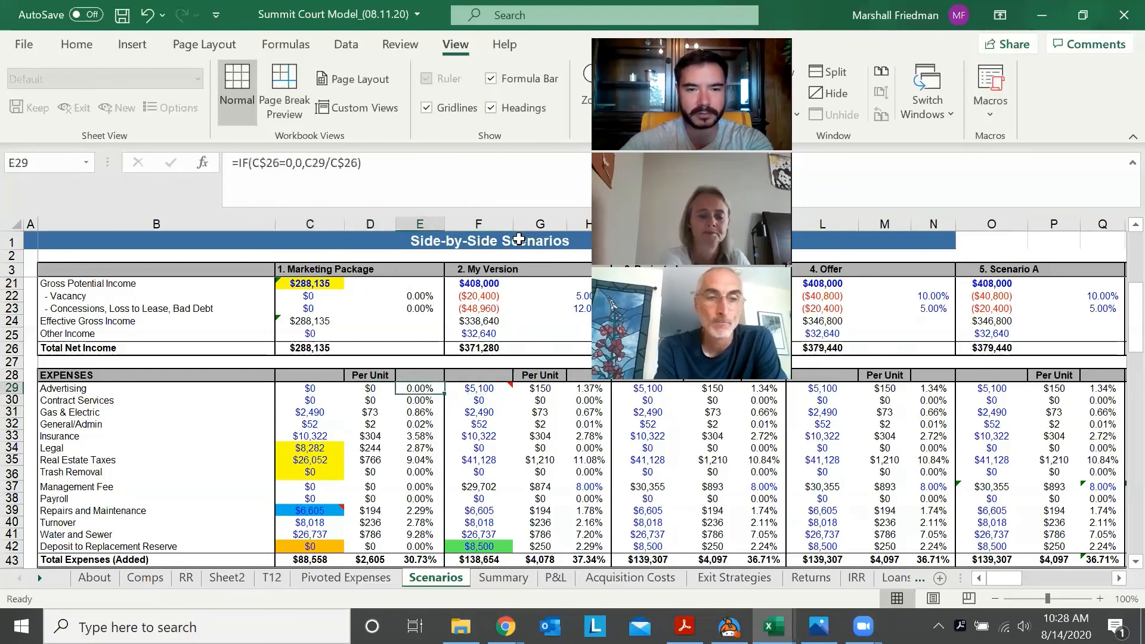
{"action": "key", "text": "Right"}
{"action": "key", "text": "shift+F2"}
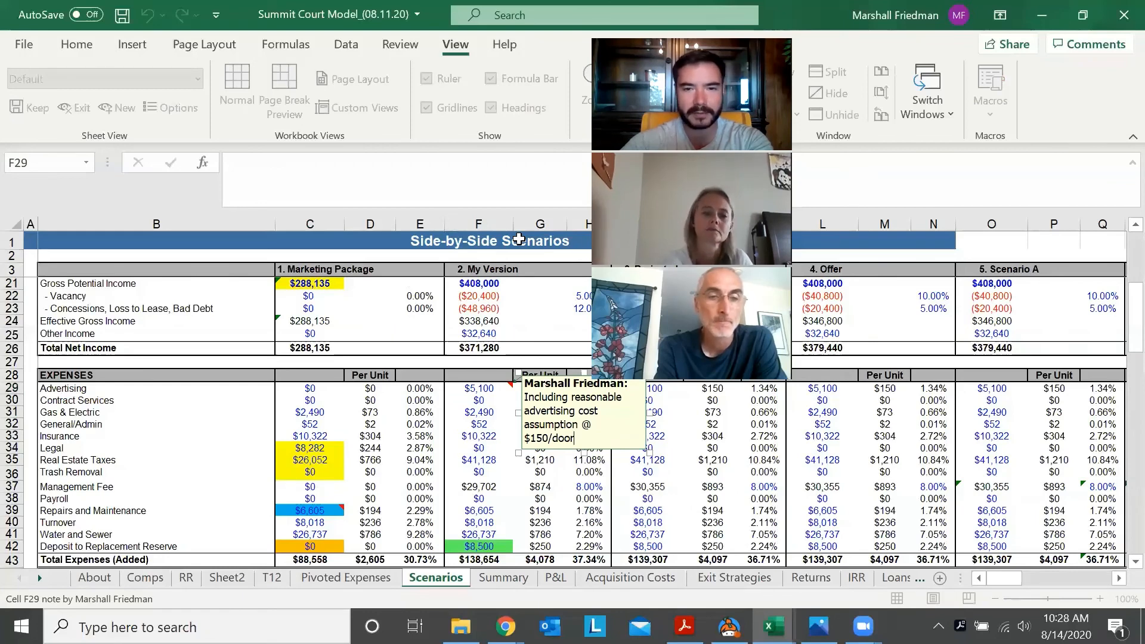
{"action": "key", "text": "Escape"}
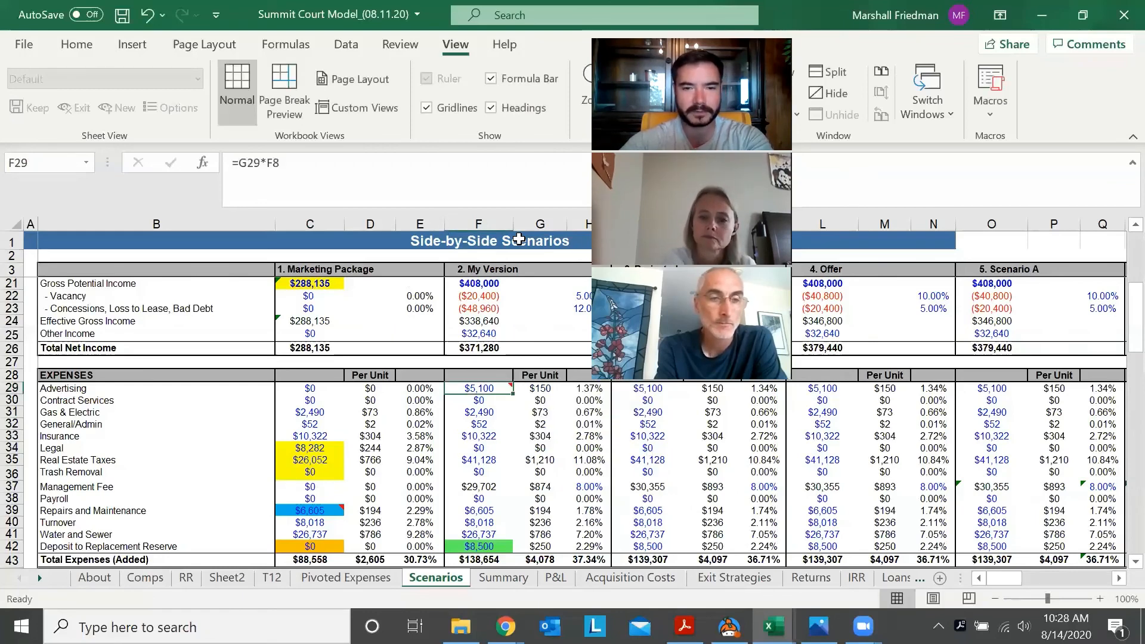
Examine the remaining expense lines in the Marketing Package and My Version columns, including Payroll (F38), Real Estate Taxes (D35) and Contract Services (F30)
{"action": "key", "text": "ctrl+Down"}
{"action": "key", "text": "Up"}
{"action": "key", "text": "Up"}
{"action": "key", "text": "Up"}
{"action": "key", "text": "Up"}
{"action": "key", "text": "Up"}
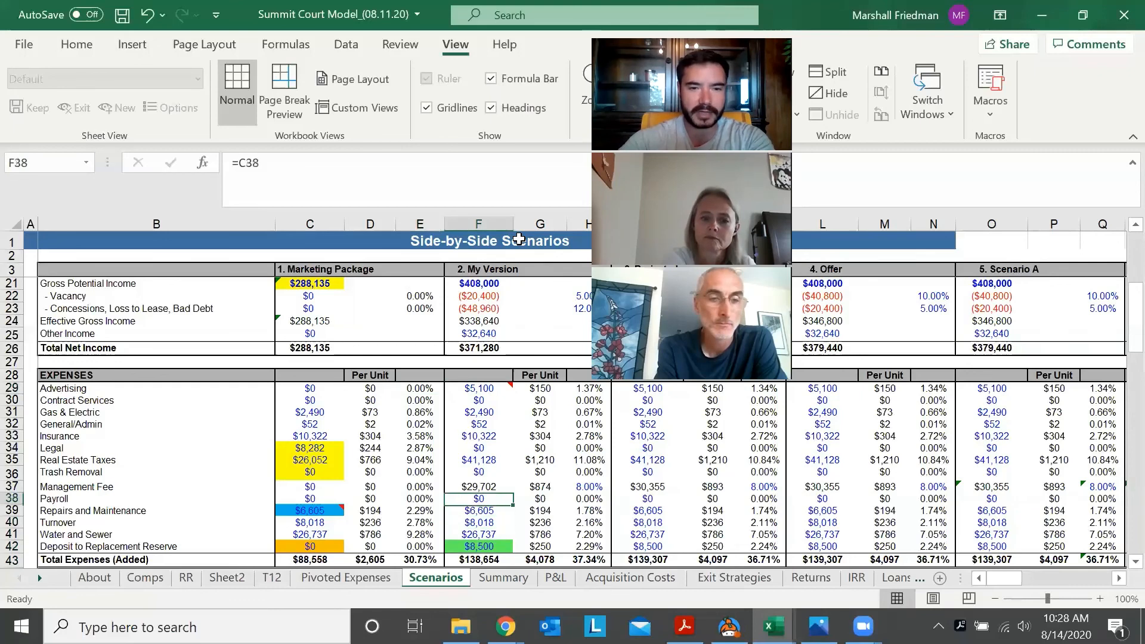
{"action": "key", "text": "Left"}
{"action": "key", "text": "Up"}
{"action": "key", "text": "Up"}
{"action": "key", "text": "Up"}
{"action": "key", "text": "Up"}
{"action": "key", "text": "Left"}
{"action": "key", "text": "Left"}
{"action": "key", "text": "Down"}
{"action": "key", "text": "Right"}
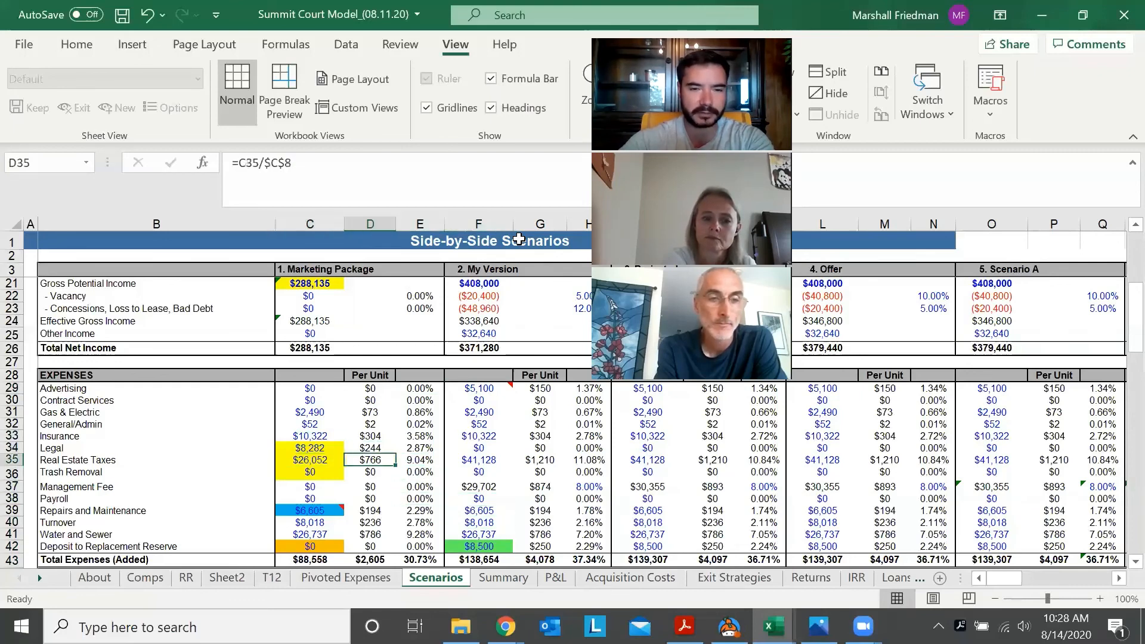
{"action": "key", "text": "Left"}
{"action": "key", "text": "Up"}
{"action": "key", "text": "Up"}
{"action": "key", "text": "Up"}
{"action": "key", "text": "Up"}
Remove the note from My Version's Advertising expense (F29)
{"action": "key", "text": "Up"}
{"action": "key", "text": "Up"}
{"action": "key", "text": "Right"}
{"action": "key", "text": "Down"}
{"action": "key", "text": "Right"}
{"action": "key", "text": "Right"}
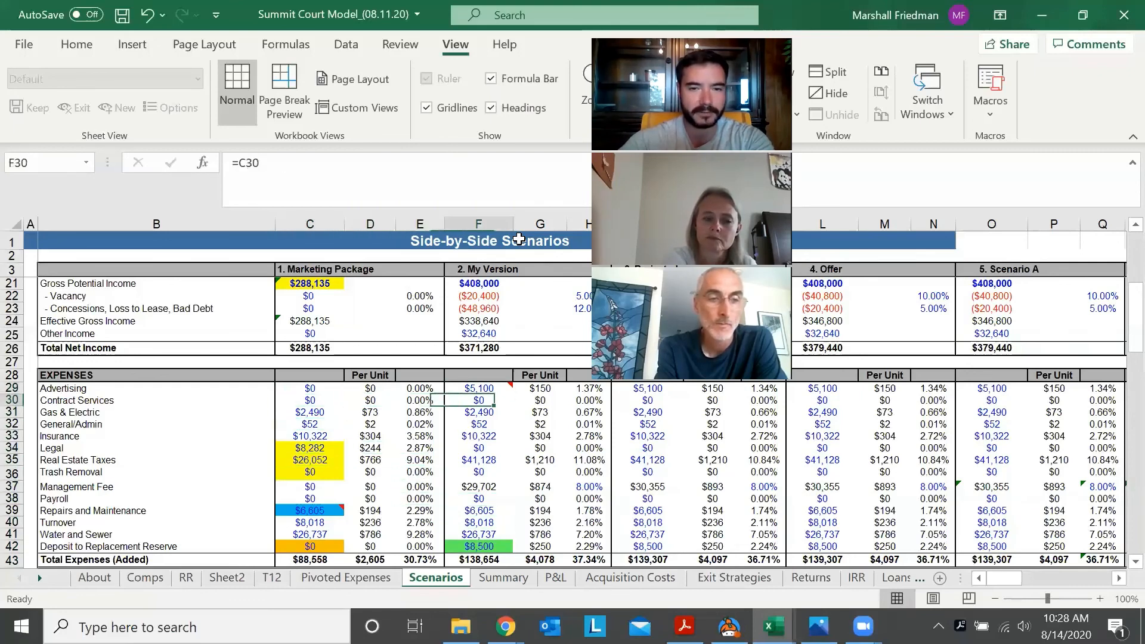
{"action": "key", "text": "Up"}
{"action": "key", "text": "Left"}
{"action": "key", "text": "Left"}
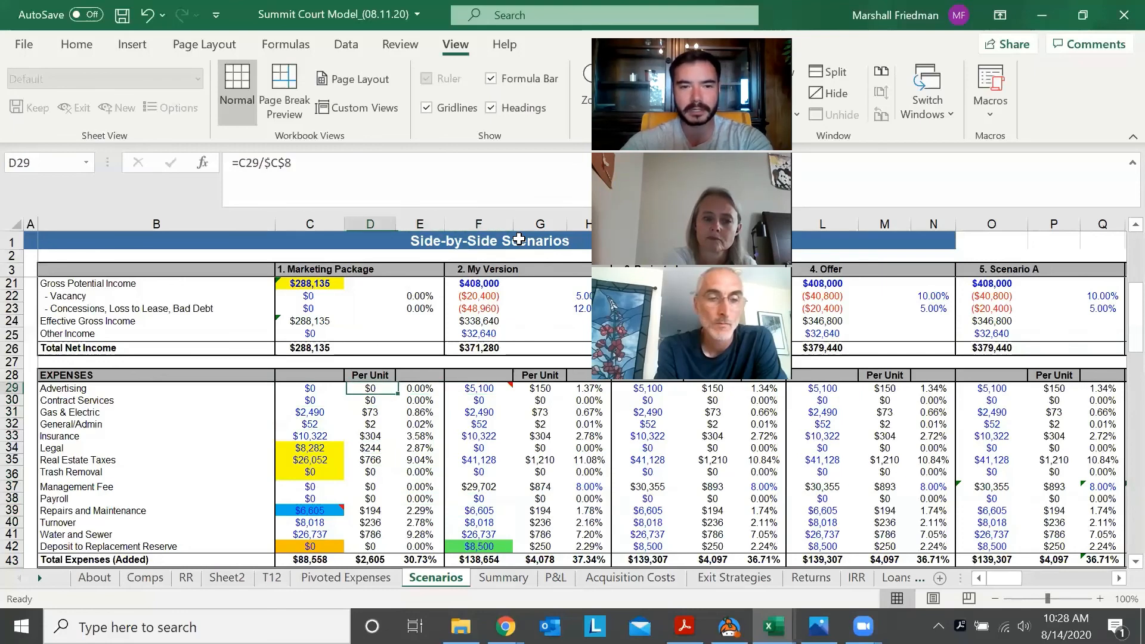
{"action": "key", "text": "Left"}
{"action": "key", "text": "Right"}
{"action": "key", "text": "Right"}
{"action": "key", "text": "Right"}
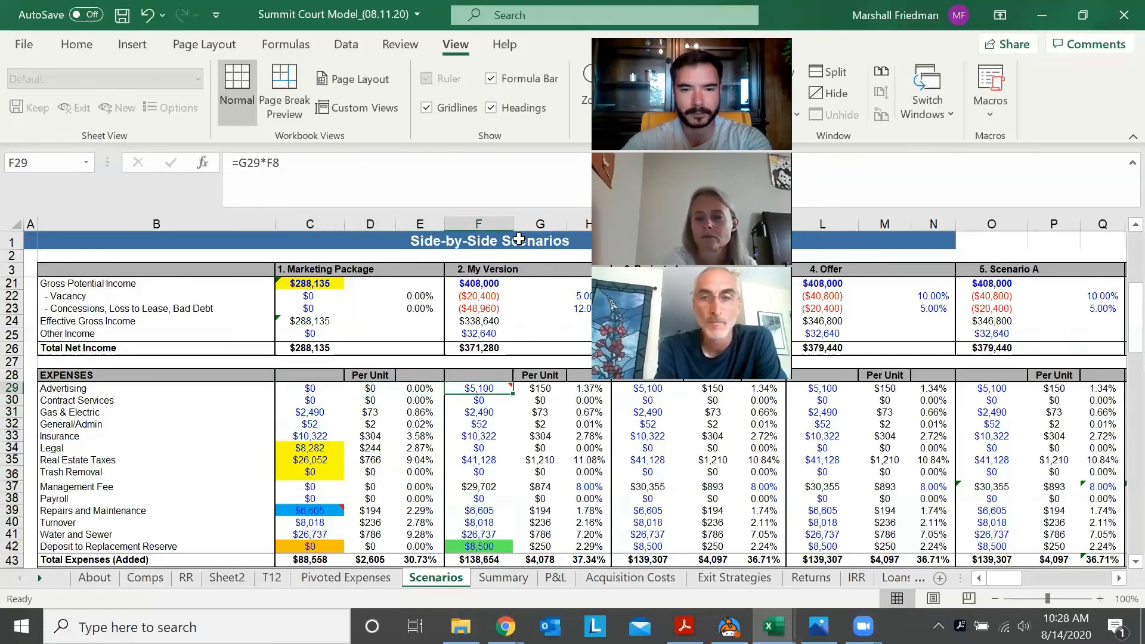
{"action": "key", "text": "shift+F2"}
{"action": "key", "text": "Escape"}
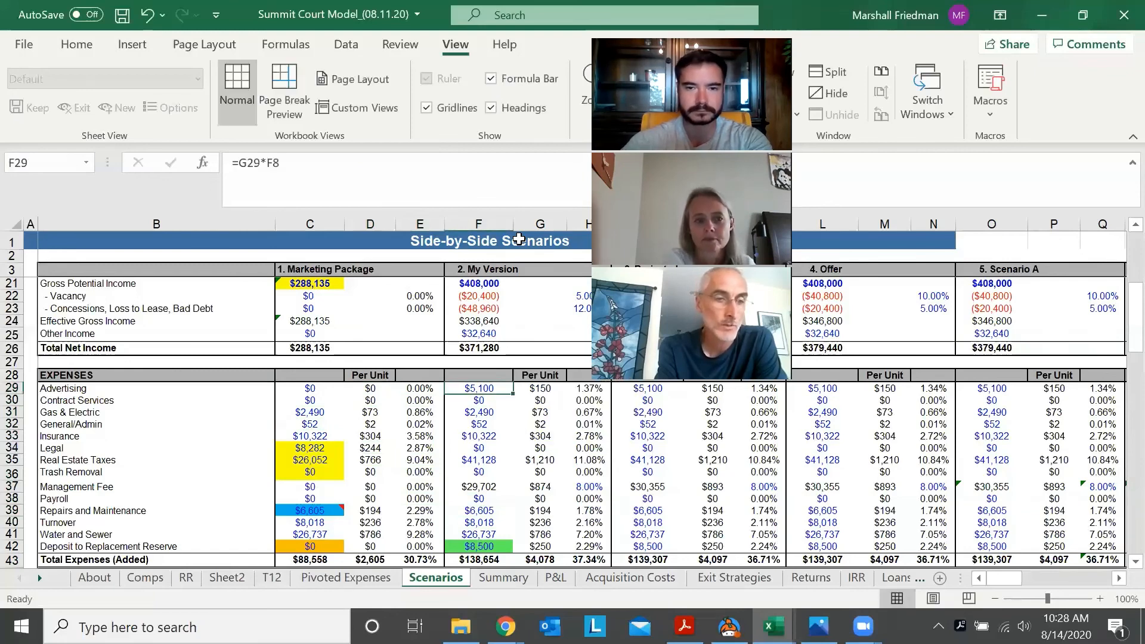